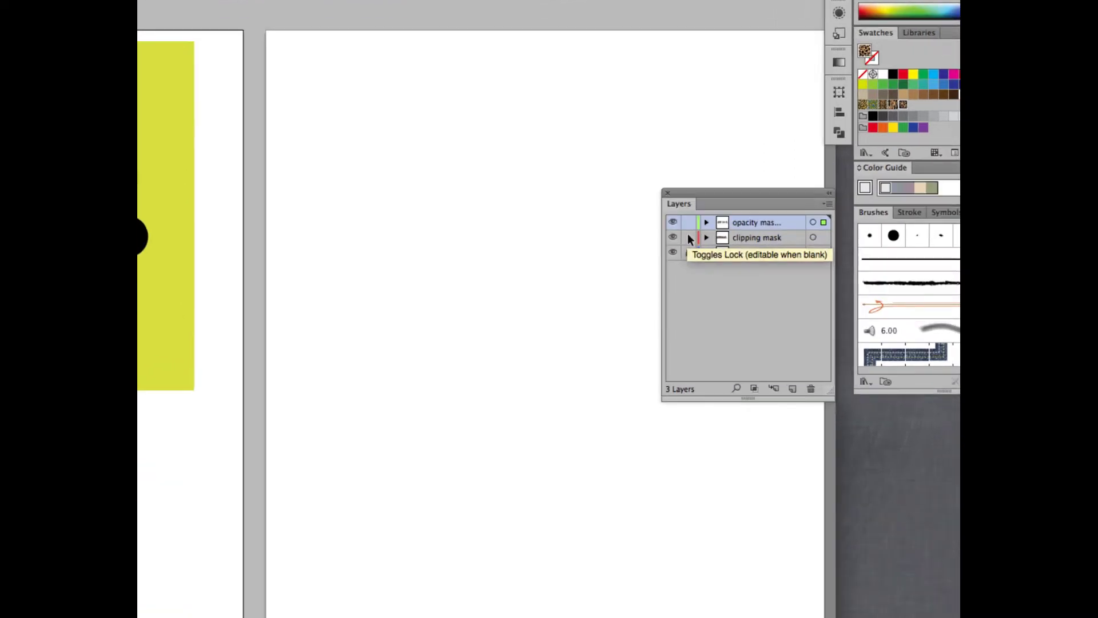
- Lock the clipping mask and opacity mask layers, and add a new layer named "gradient mesh bg" above them
click(689, 238)
click(688, 223)
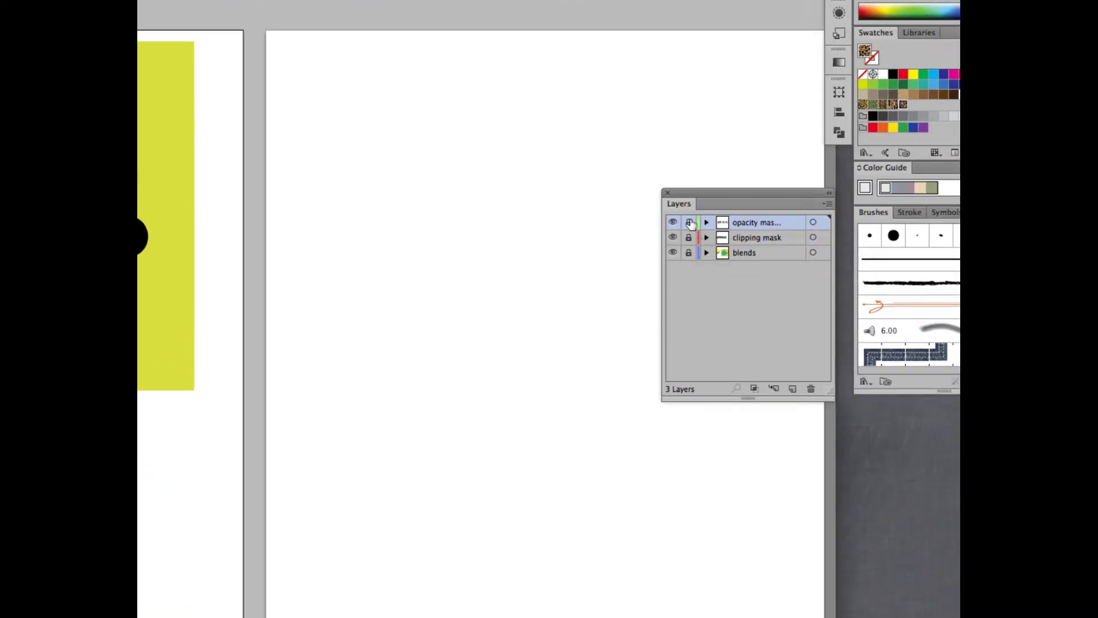
click(792, 389)
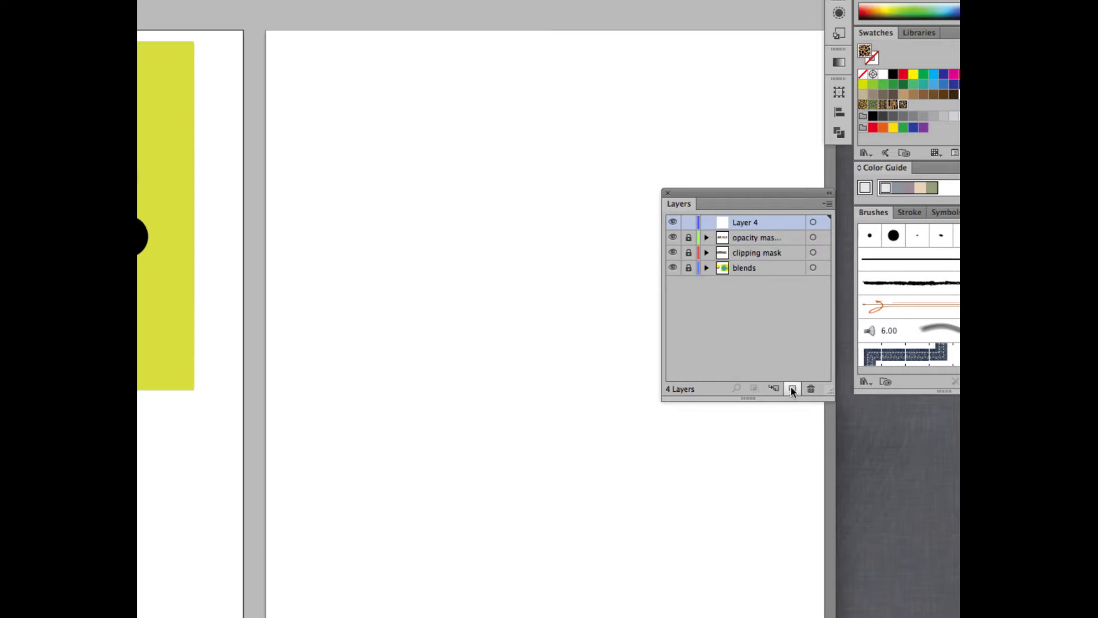
double_click(744, 223)
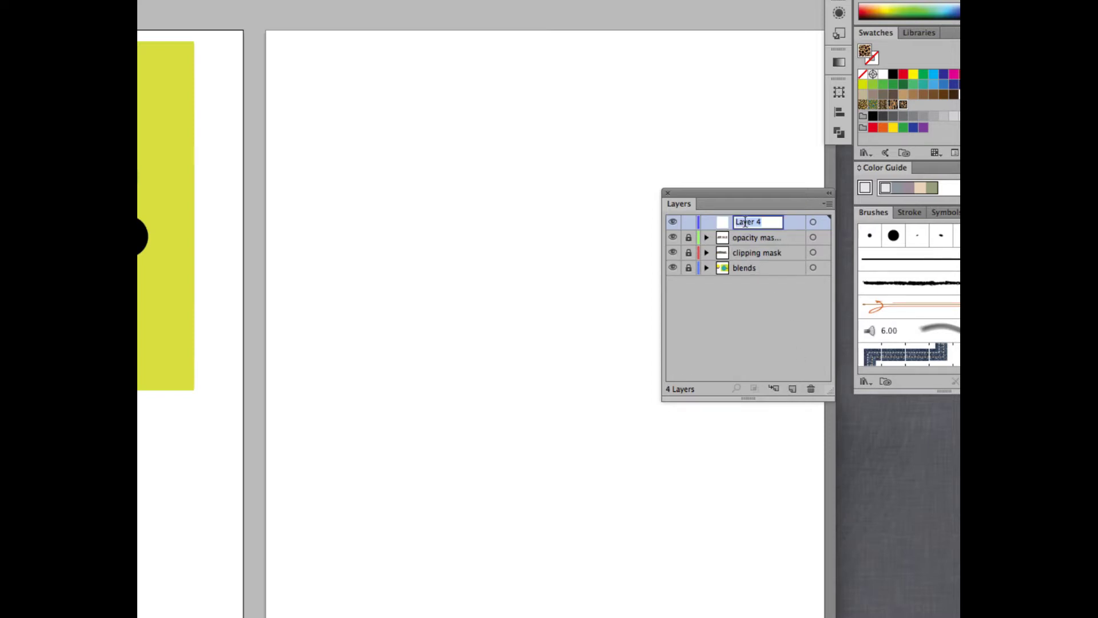
text(g)
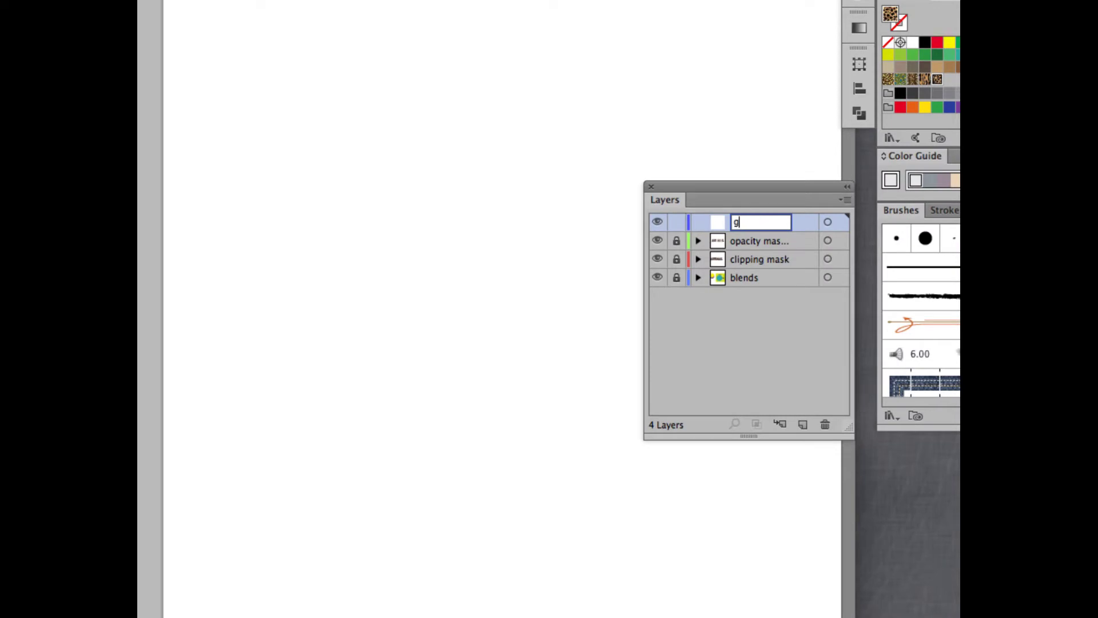
text(radient mesh bg)
key(Return)
double_click(722, 223)
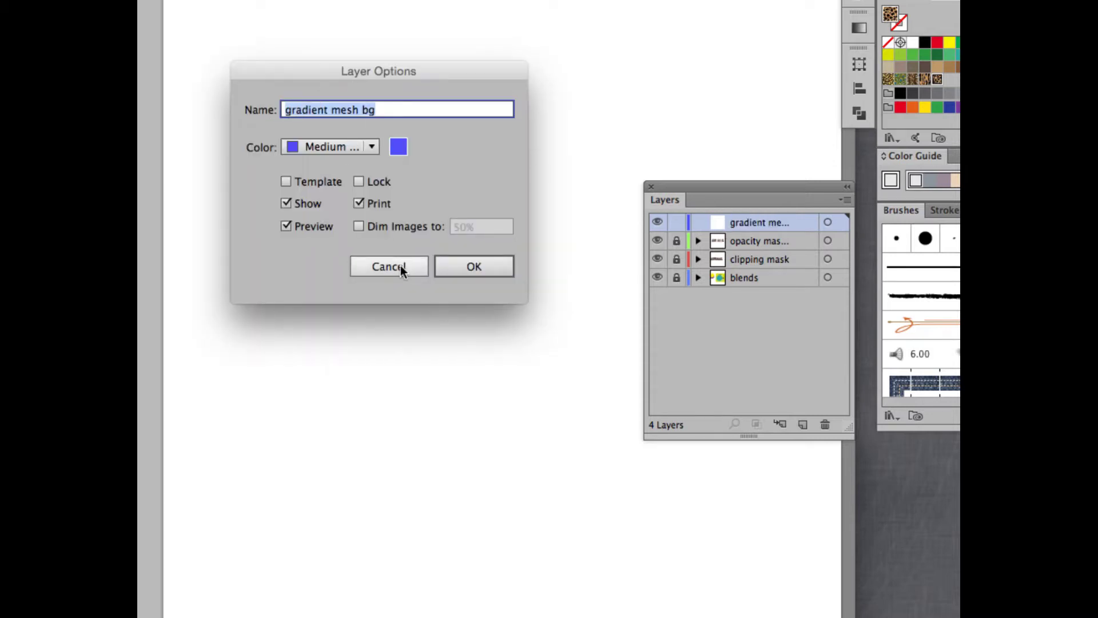
click(470, 266)
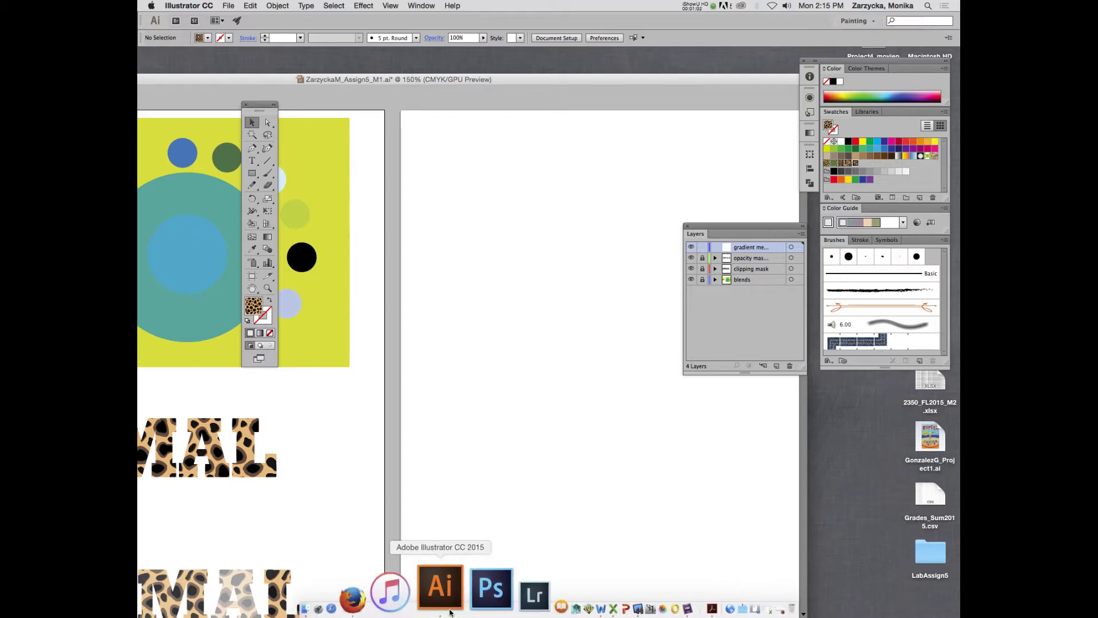
- Switch to Firefox and run a web image search for "landscape"
click(427, 605)
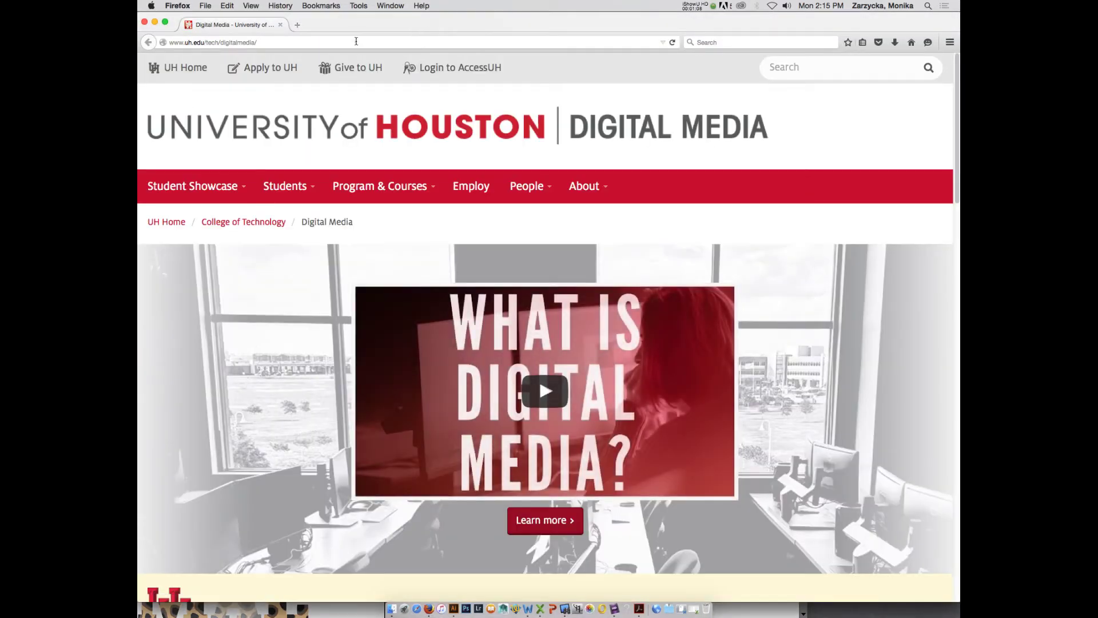
click(360, 42)
text(lan)
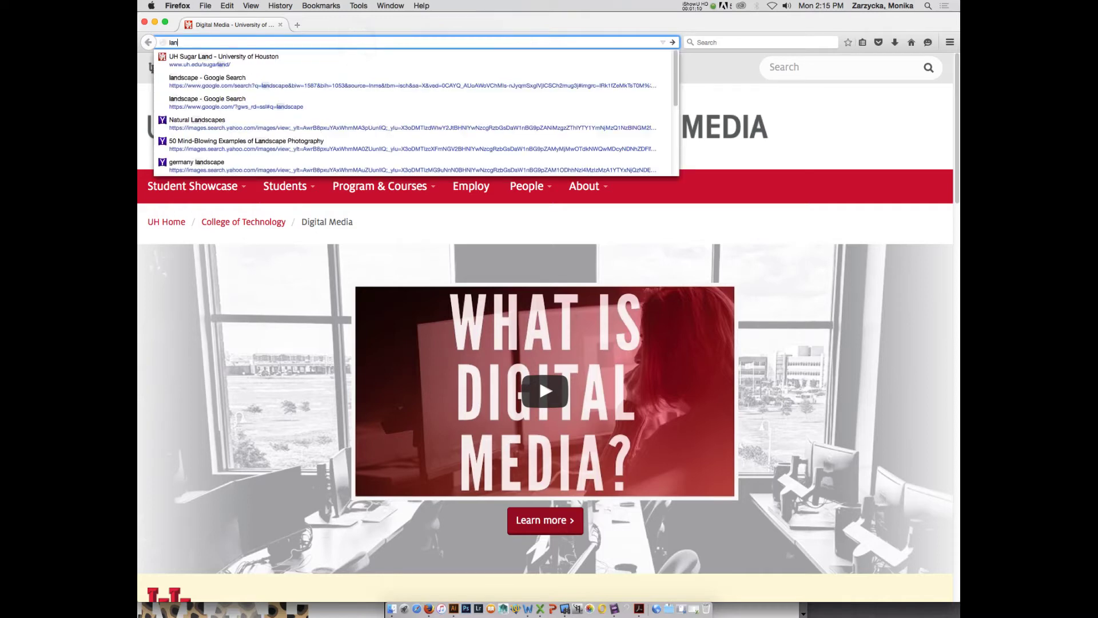
text(dscape)
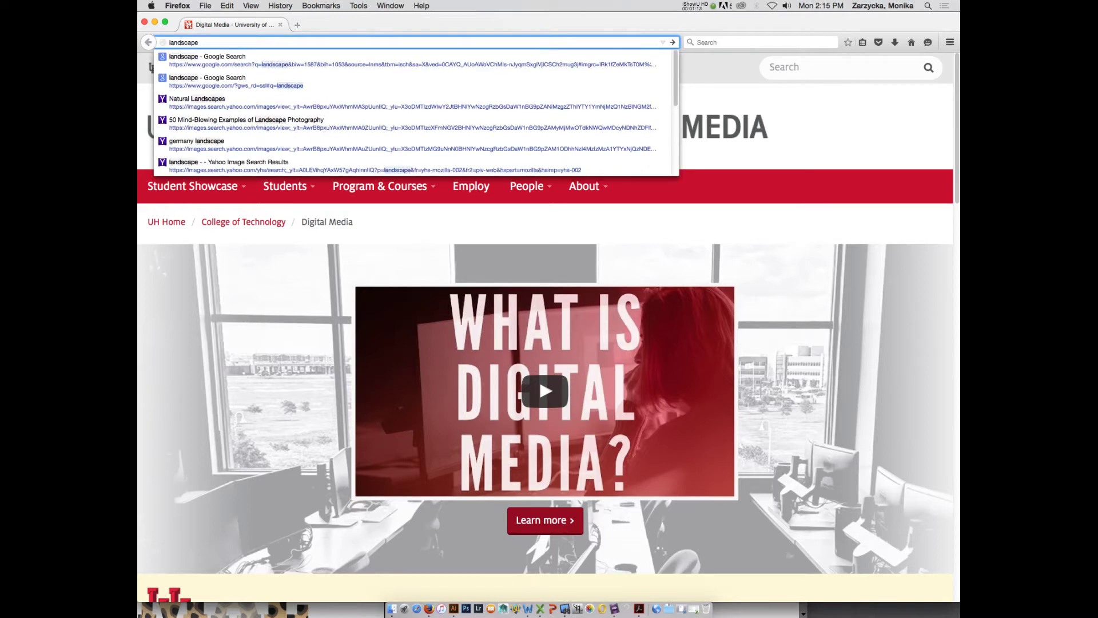
key(Return)
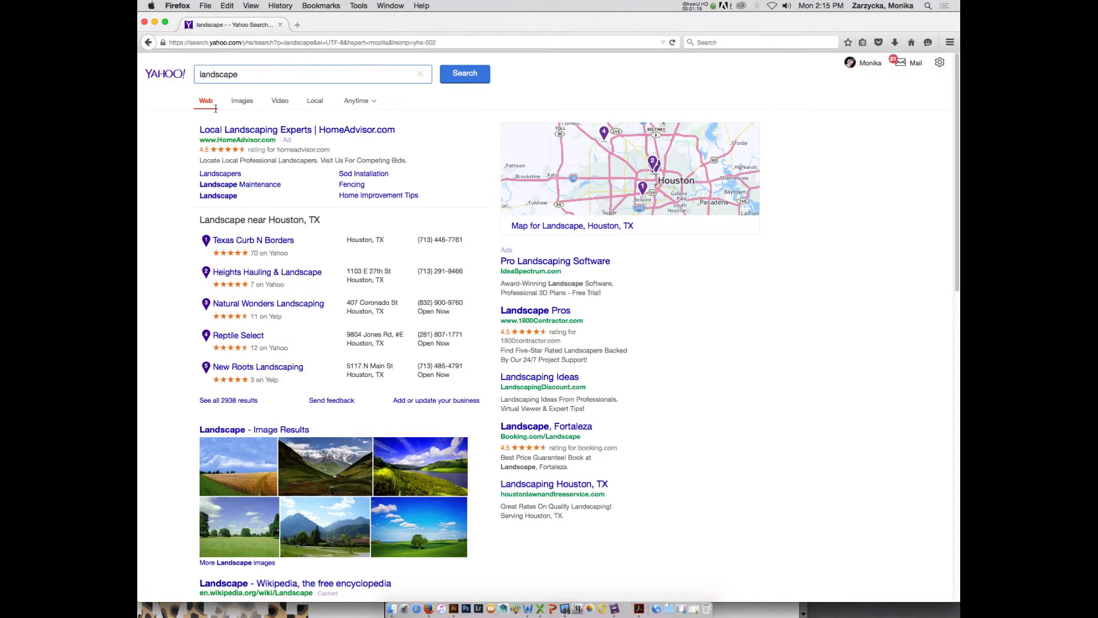
click(242, 102)
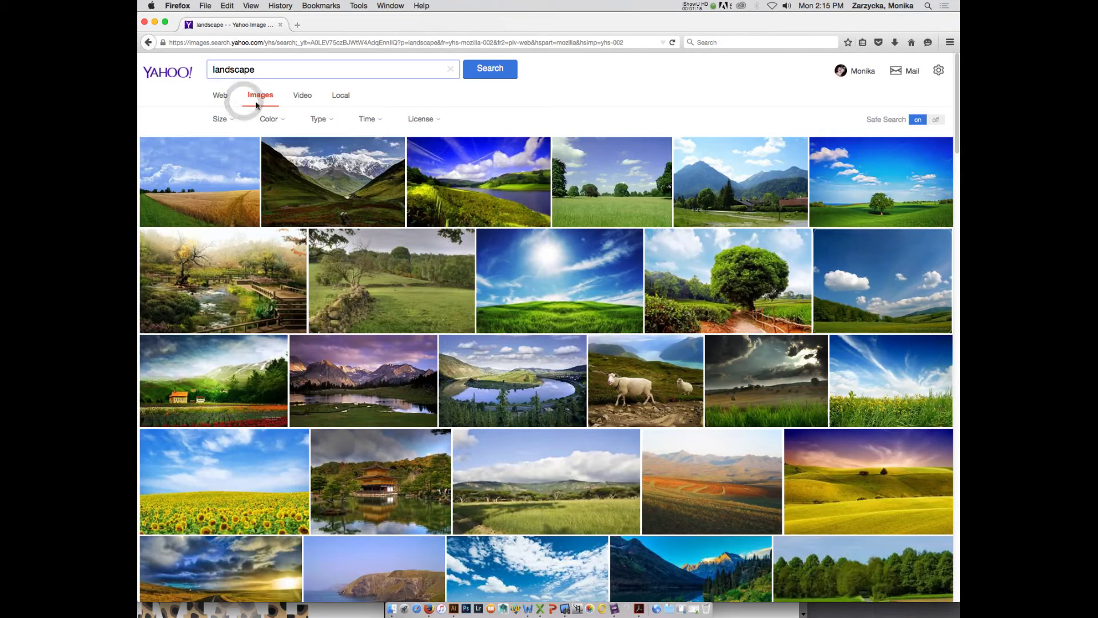
- Browse the landscape image results for a suitable reference photo, and close the search window
scroll(500, 347, down, 5)
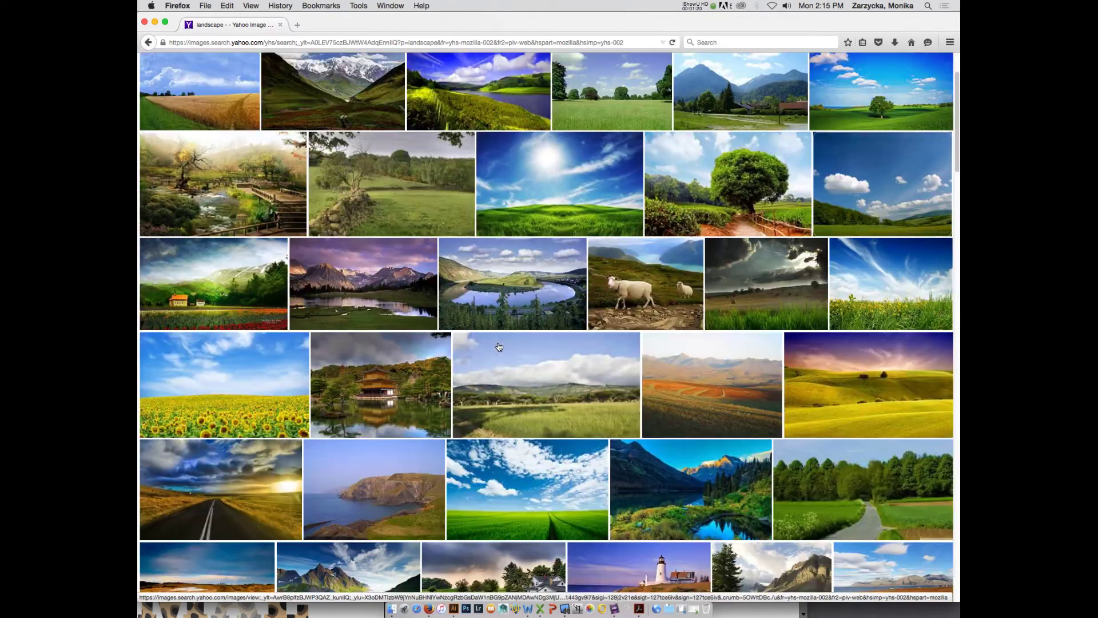
scroll(515, 341, down, 1)
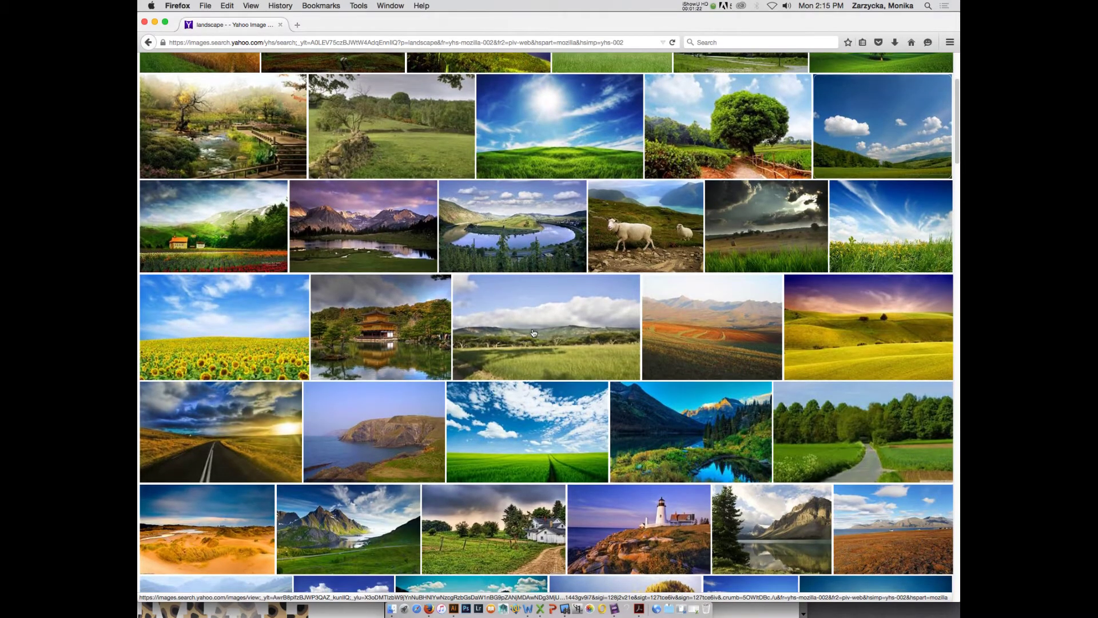
scroll(533, 333, down, 5)
scroll(533, 333, down, 3)
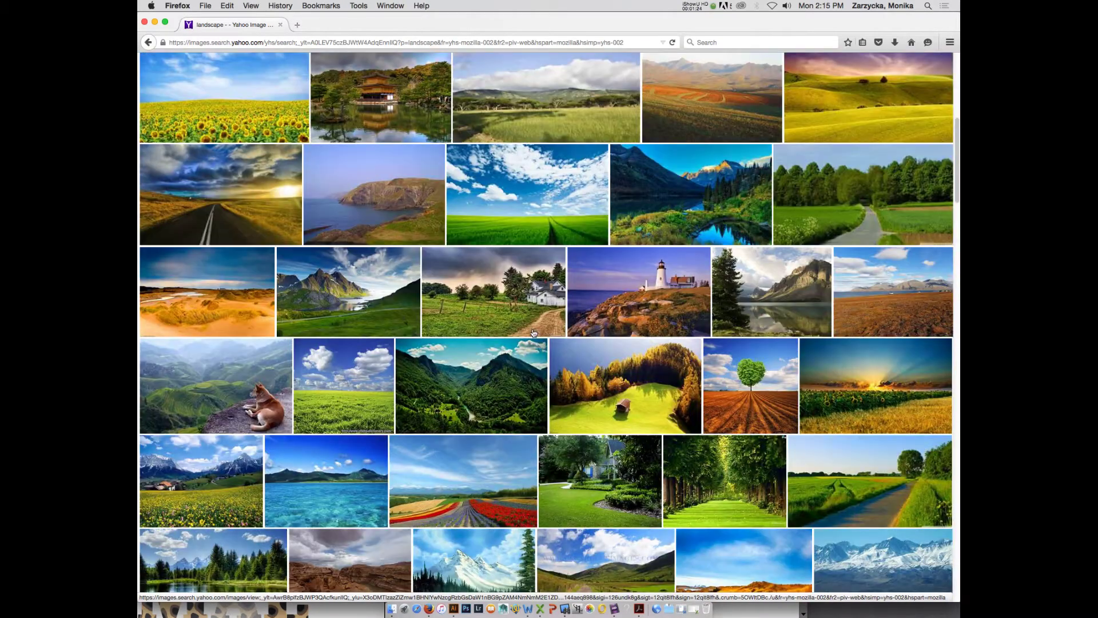
scroll(533, 333, down, 6)
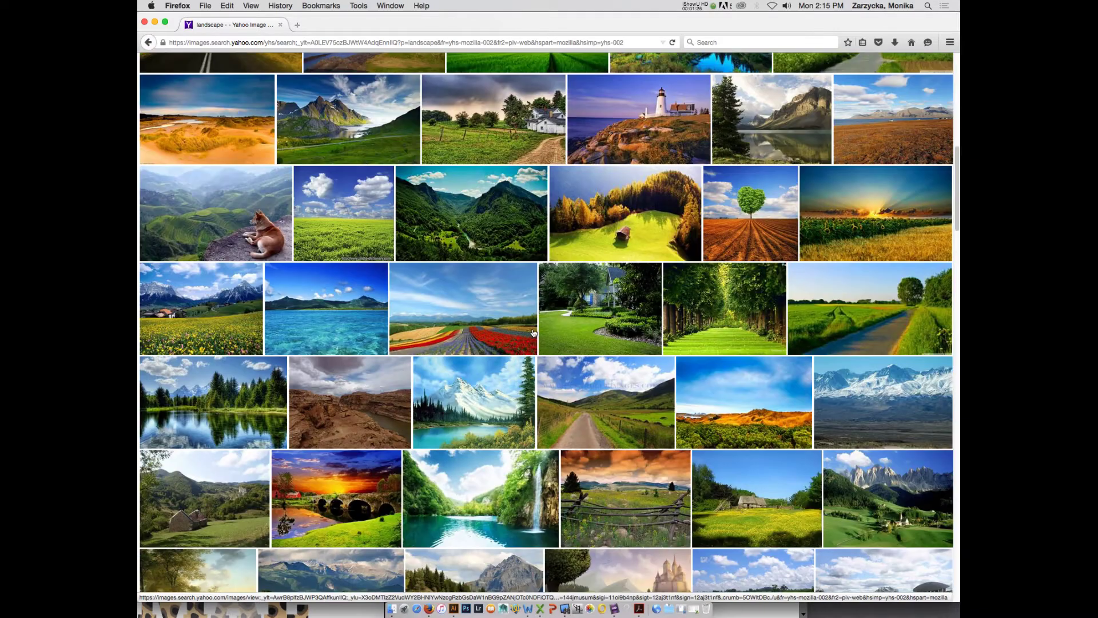
scroll(533, 333, down, 2)
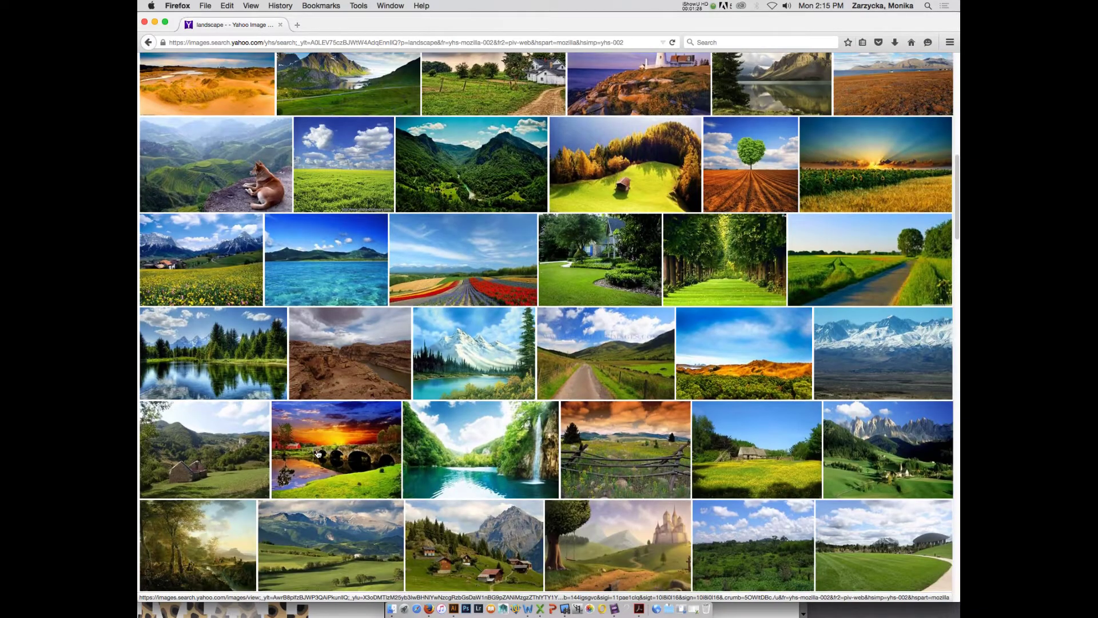
scroll(399, 336, up, 6)
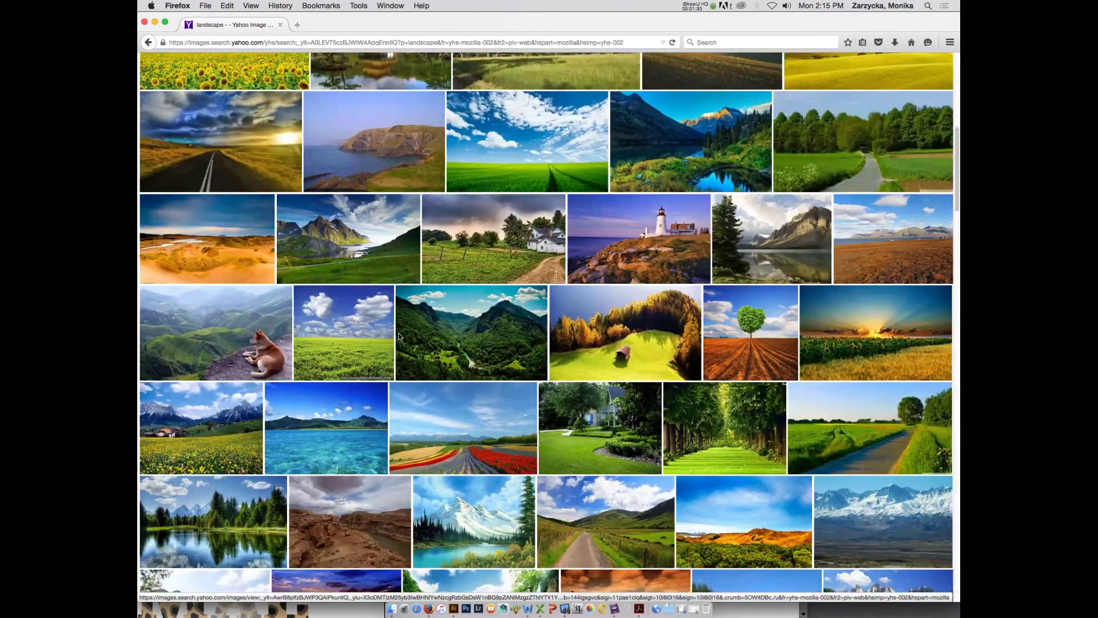
scroll(399, 336, up, 13)
mouse_move(349, 308)
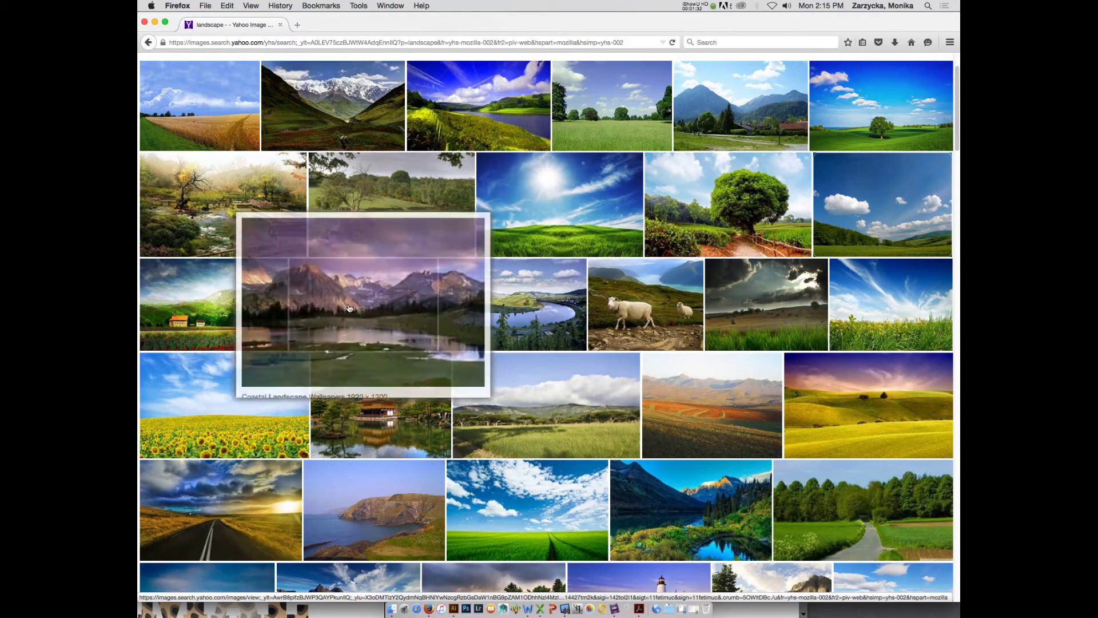
scroll(681, 319, down, 10)
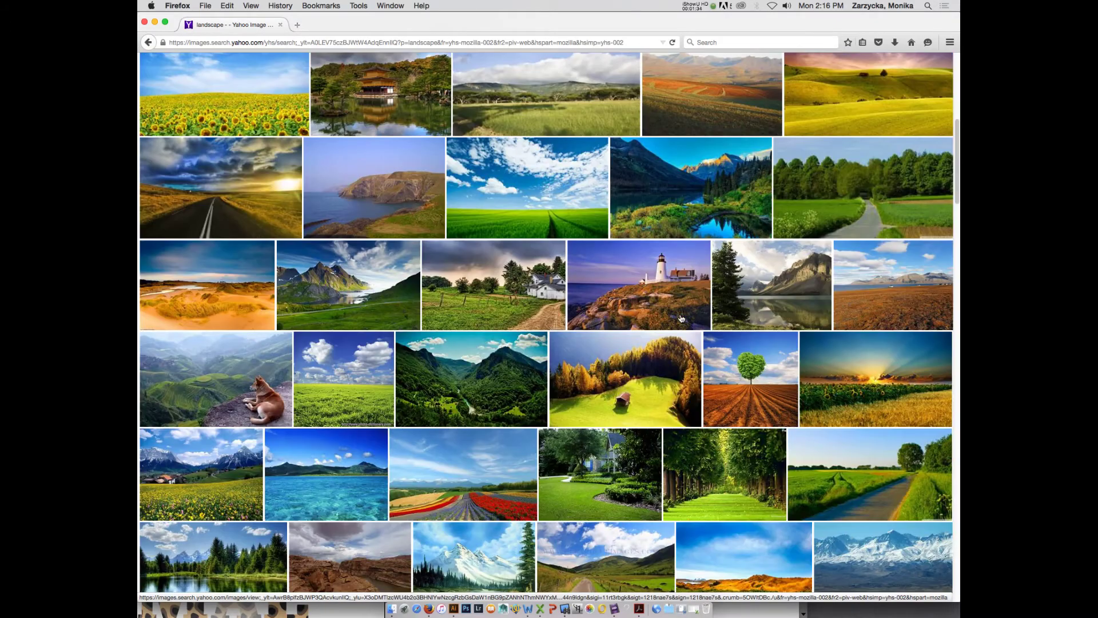
scroll(681, 319, down, 20)
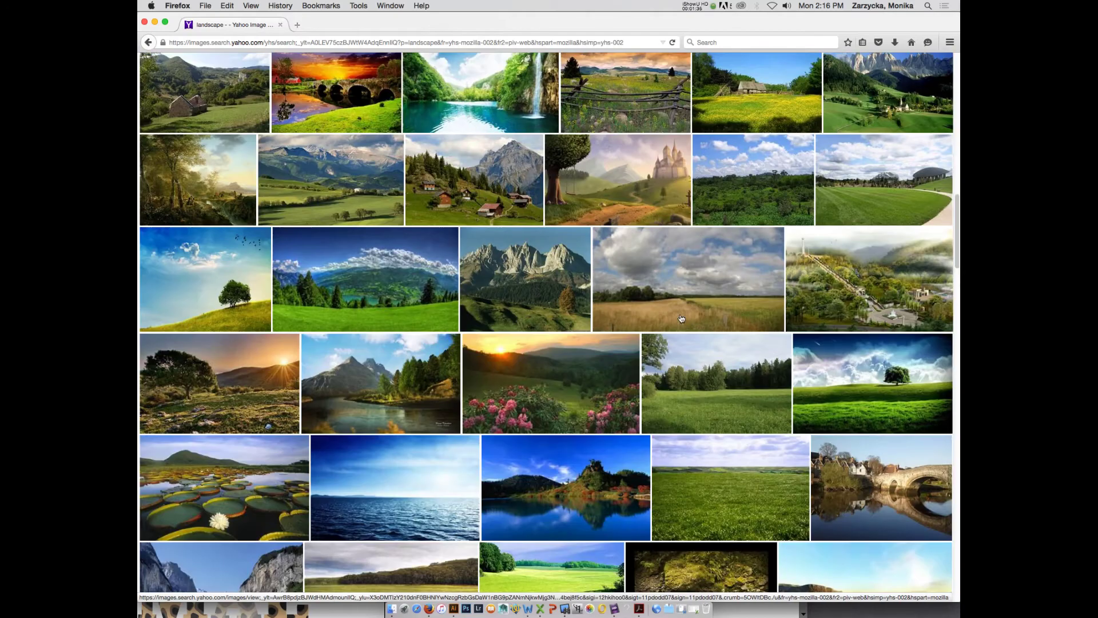
scroll(681, 319, down, 15)
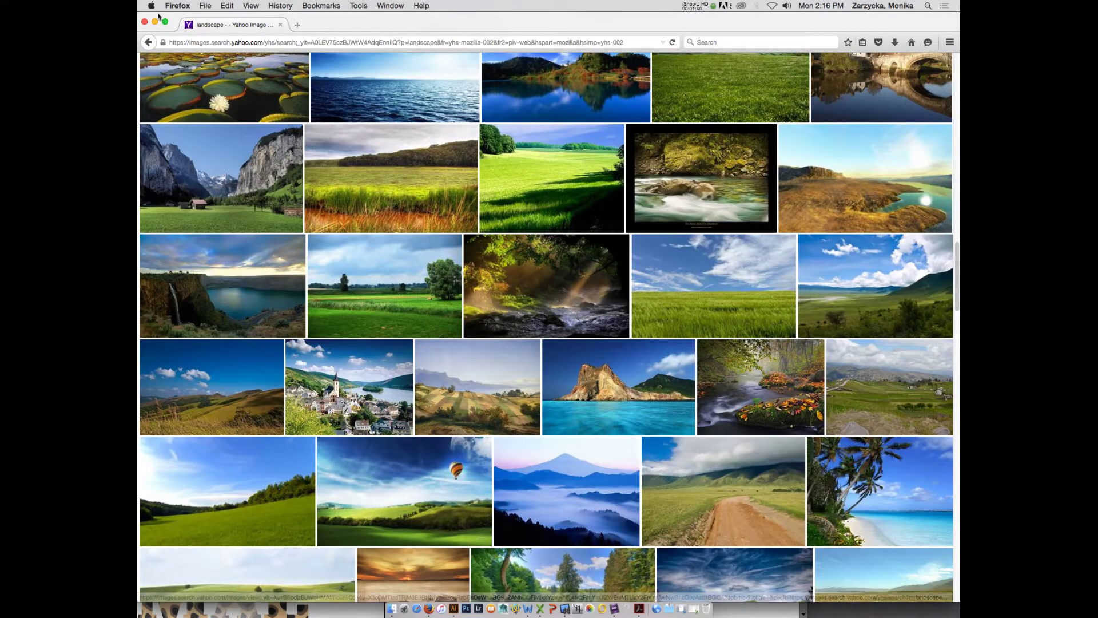
scroll(335, 215, down, 8)
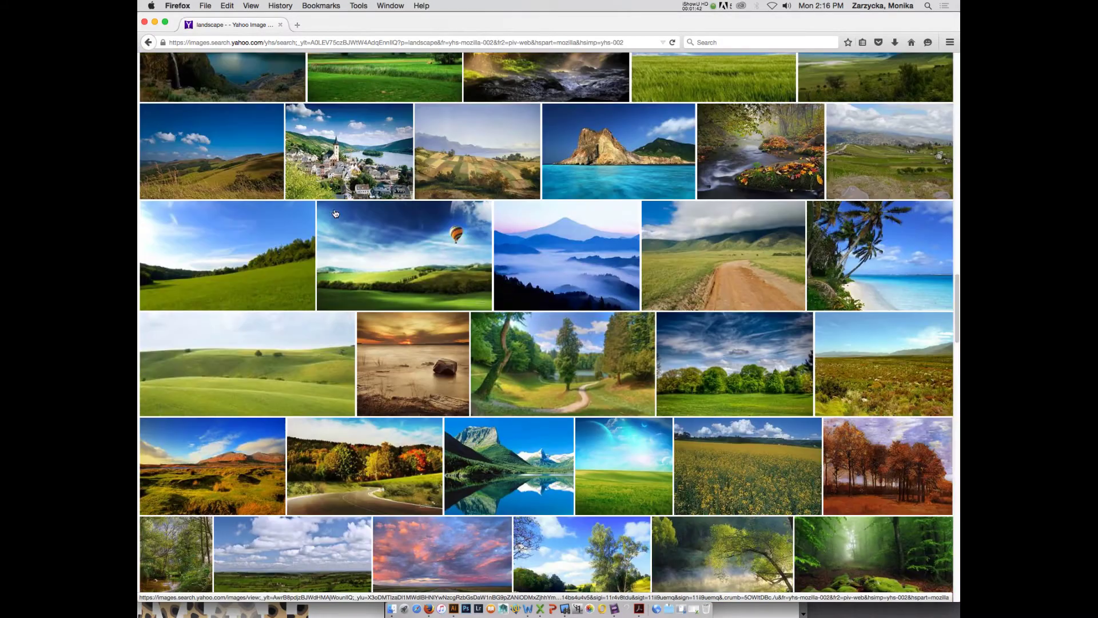
click(145, 24)
click(695, 6)
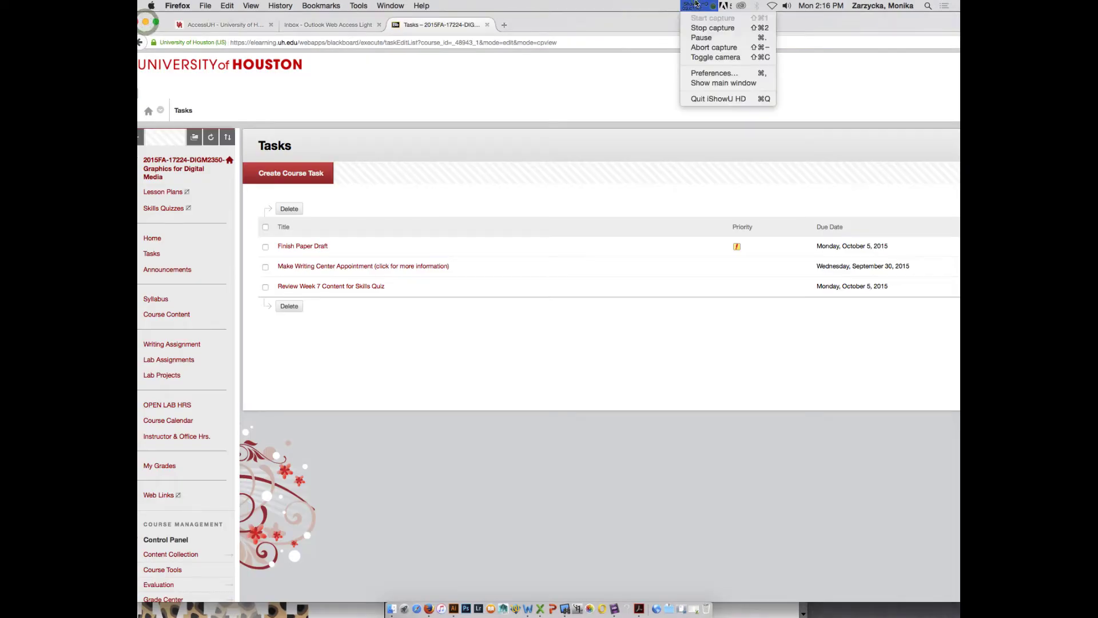
click(709, 38)
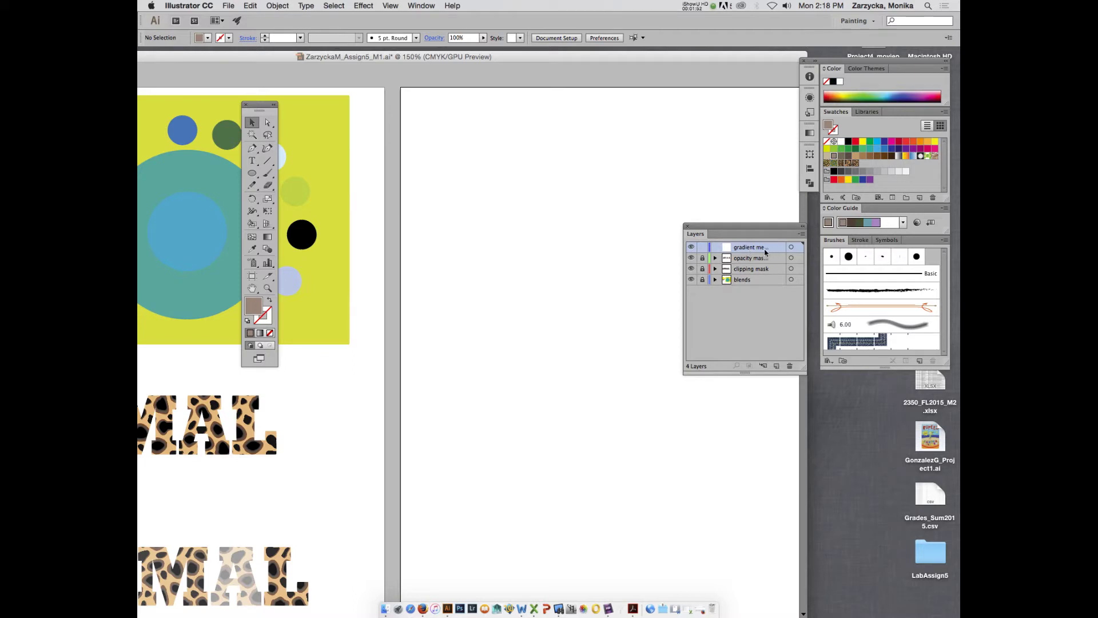
- Start placing an image in the Illustrator document and browse to the Images folder inside the Desktop's 2350 folder
click(228, 5)
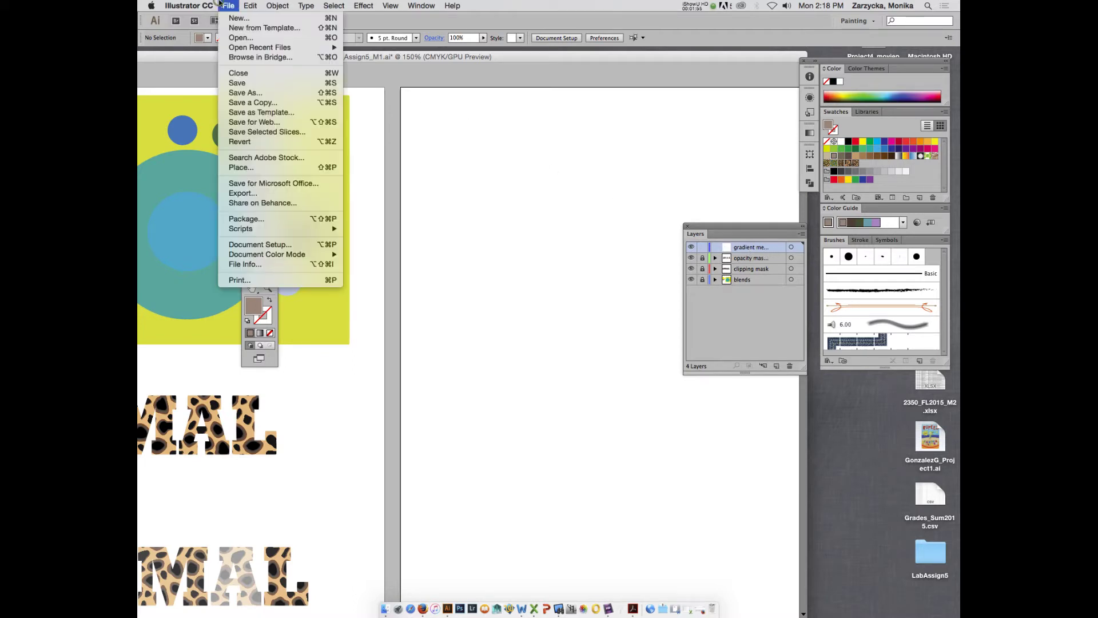
click(236, 167)
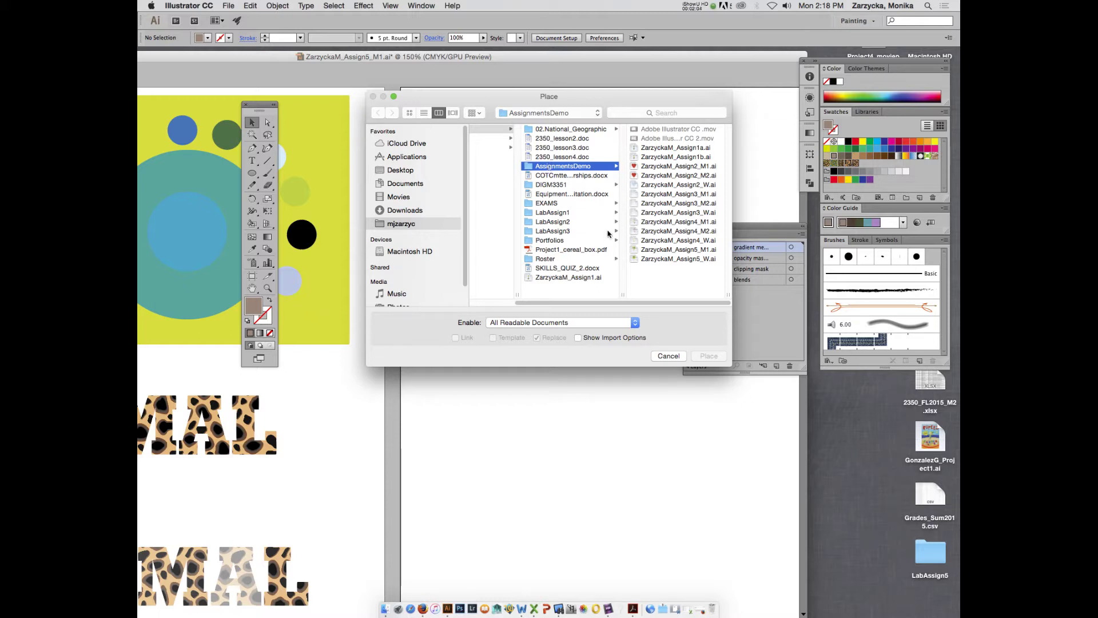
click(404, 182)
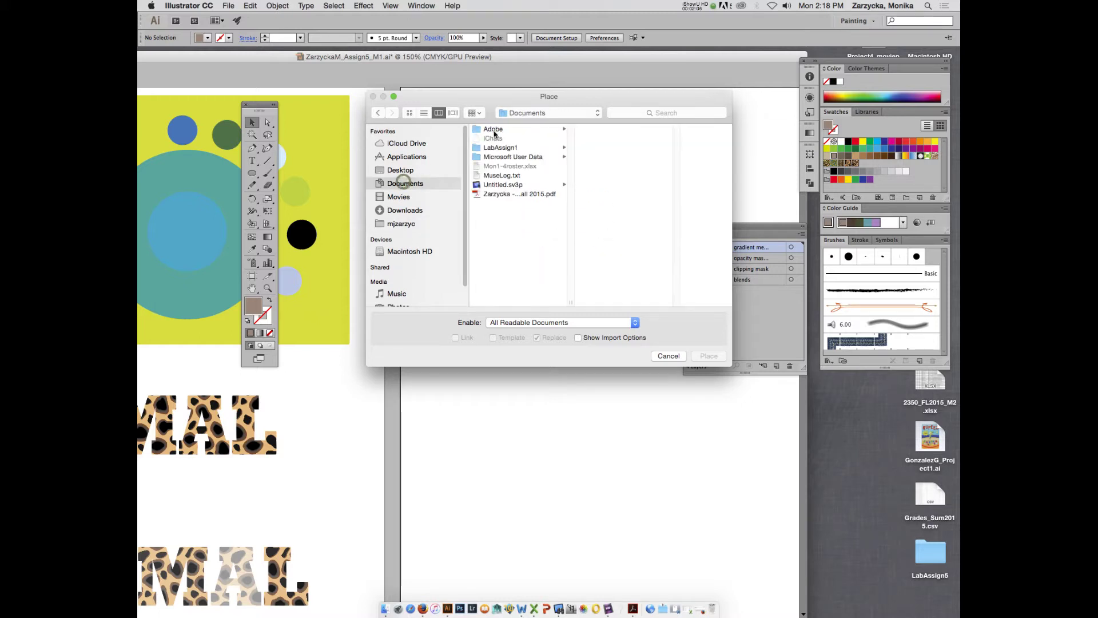
click(400, 169)
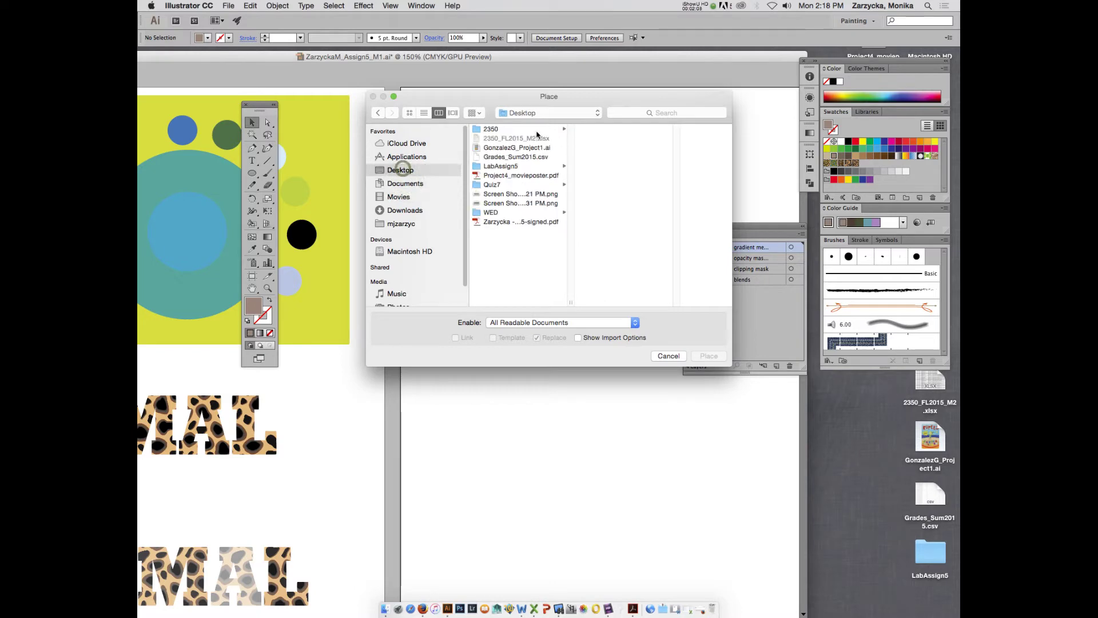
click(507, 129)
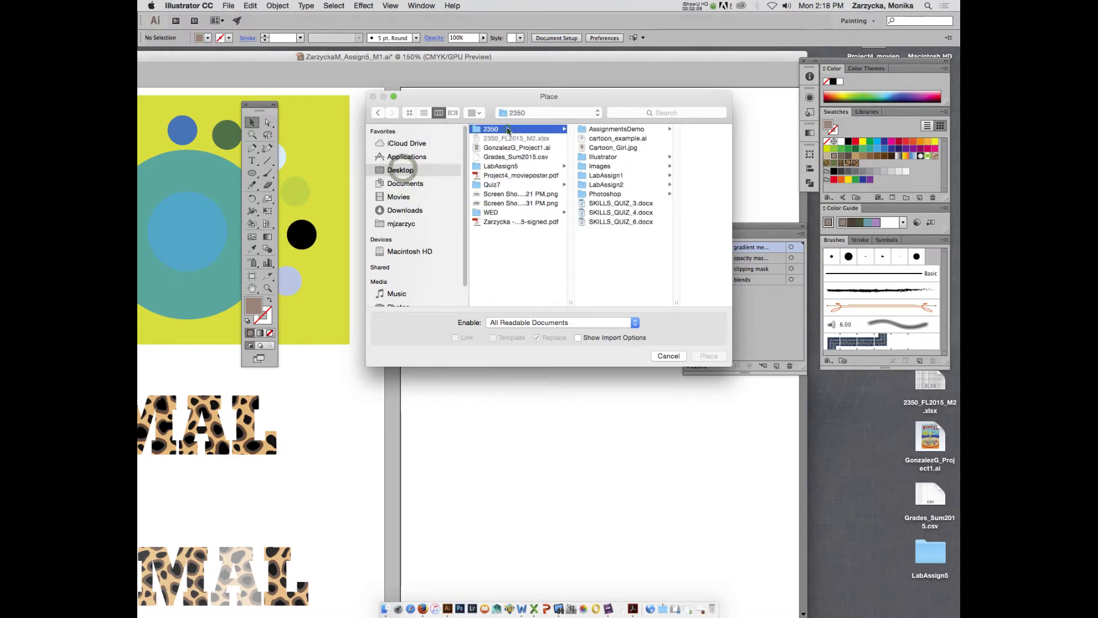
click(605, 166)
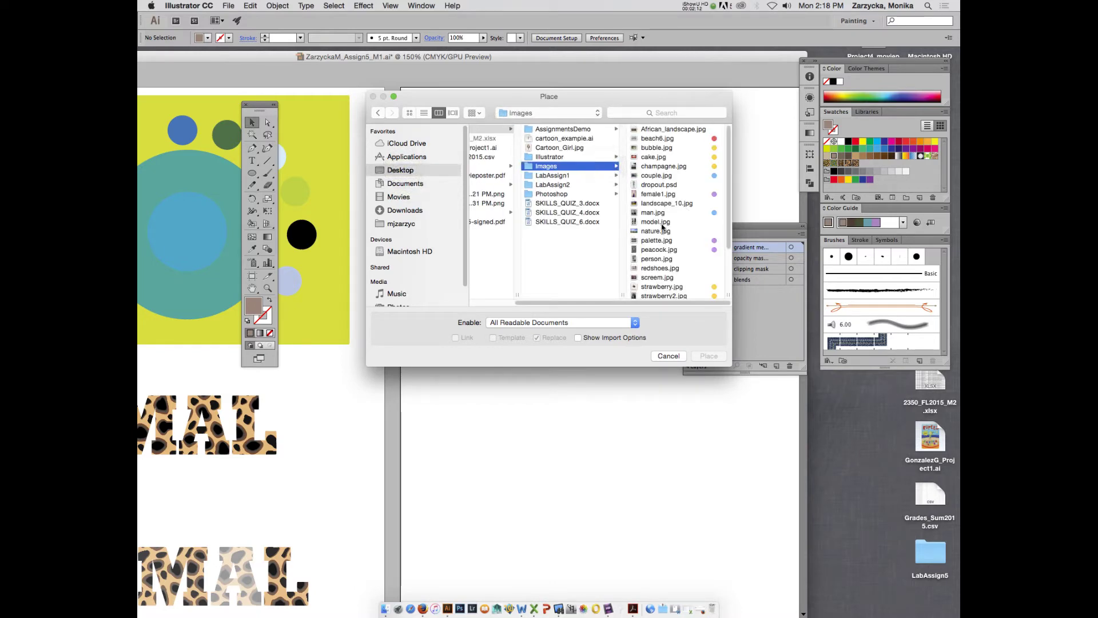
- Place landscape_10.jpg as a linked image on the blank second artboard
click(654, 212)
click(566, 203)
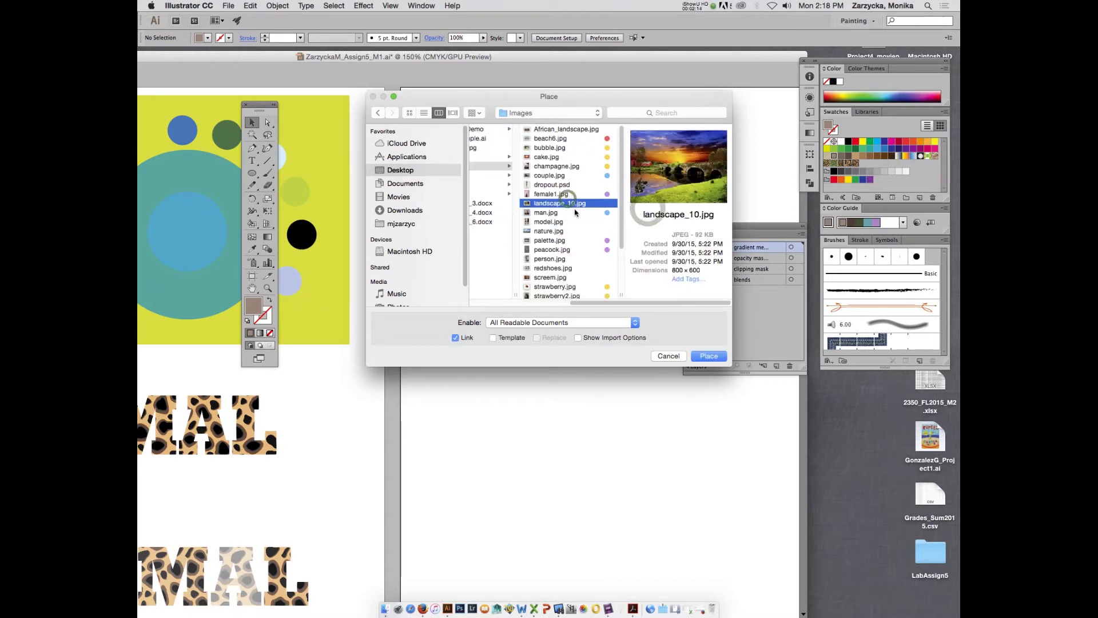
scroll(574, 213, down, 3)
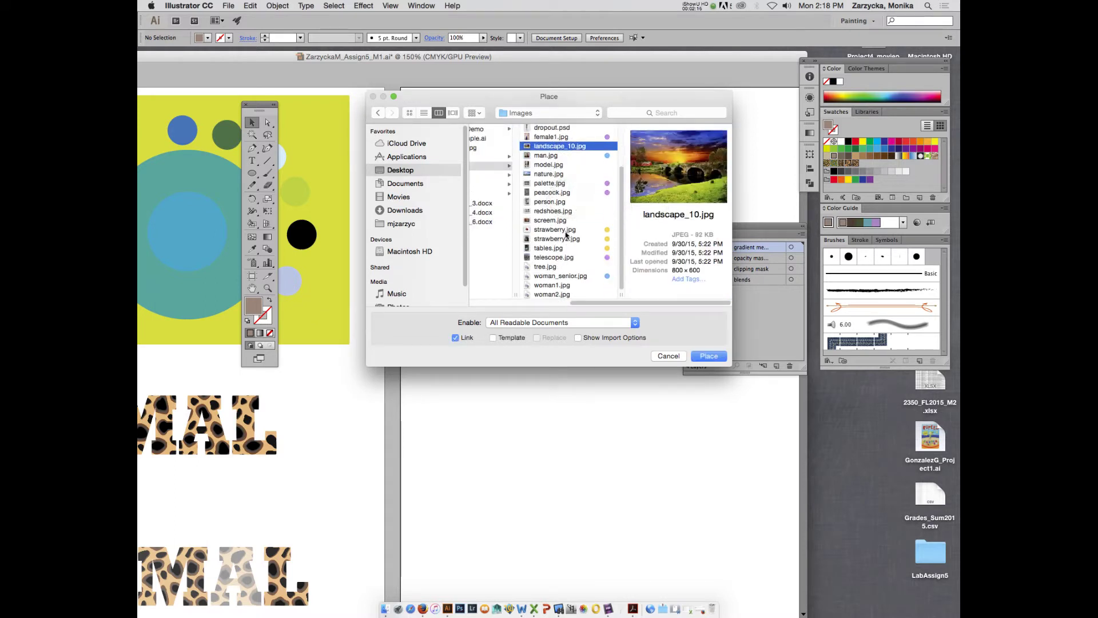
scroll(581, 245, up, 3)
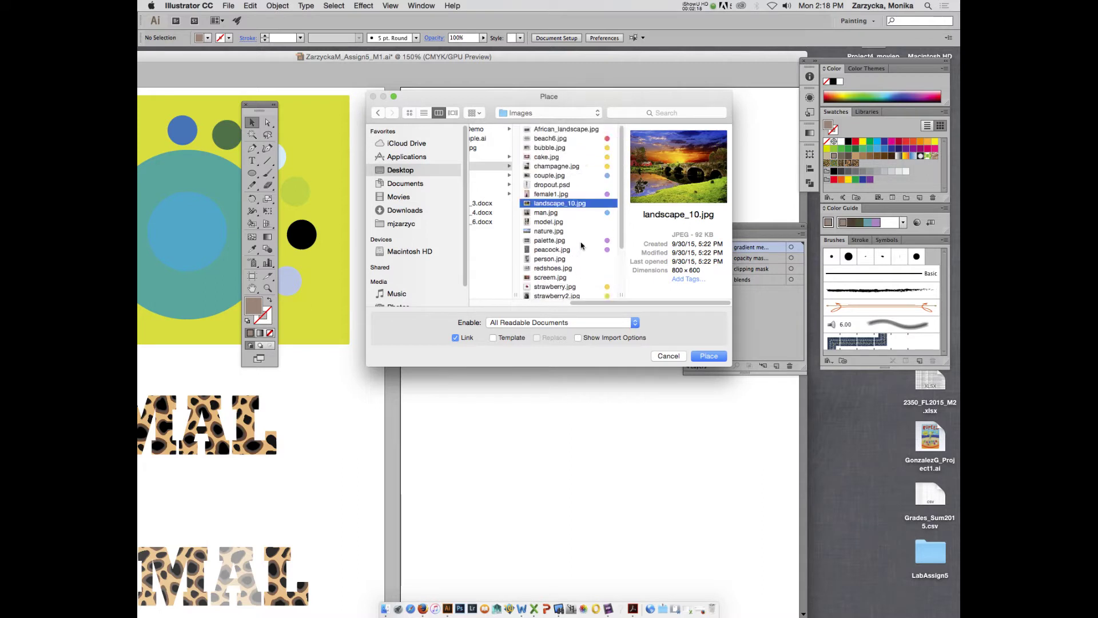
click(577, 130)
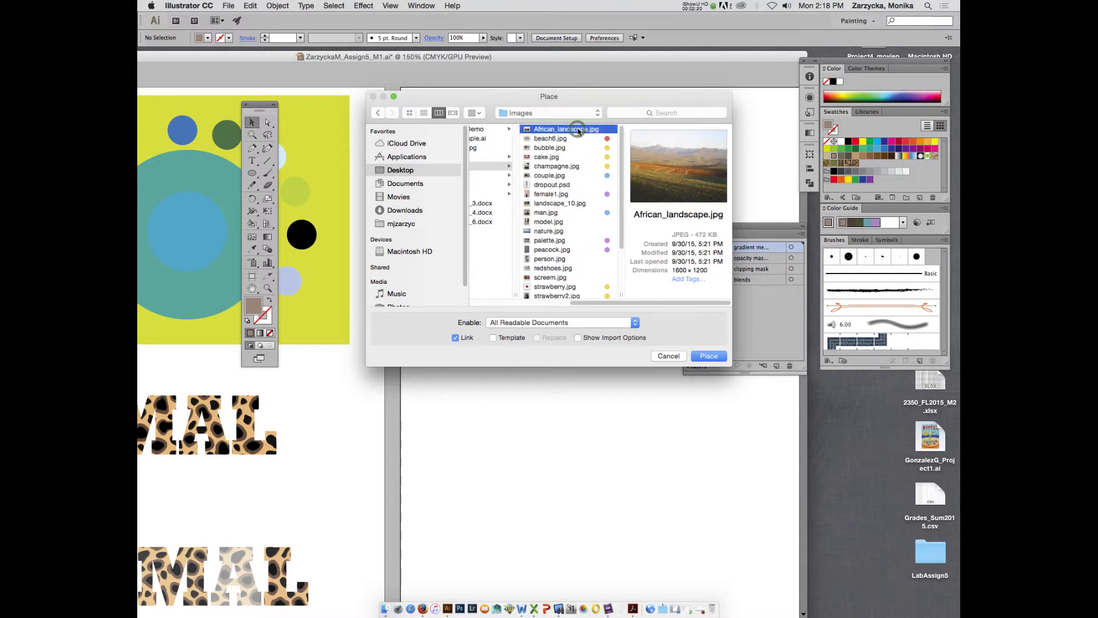
click(564, 203)
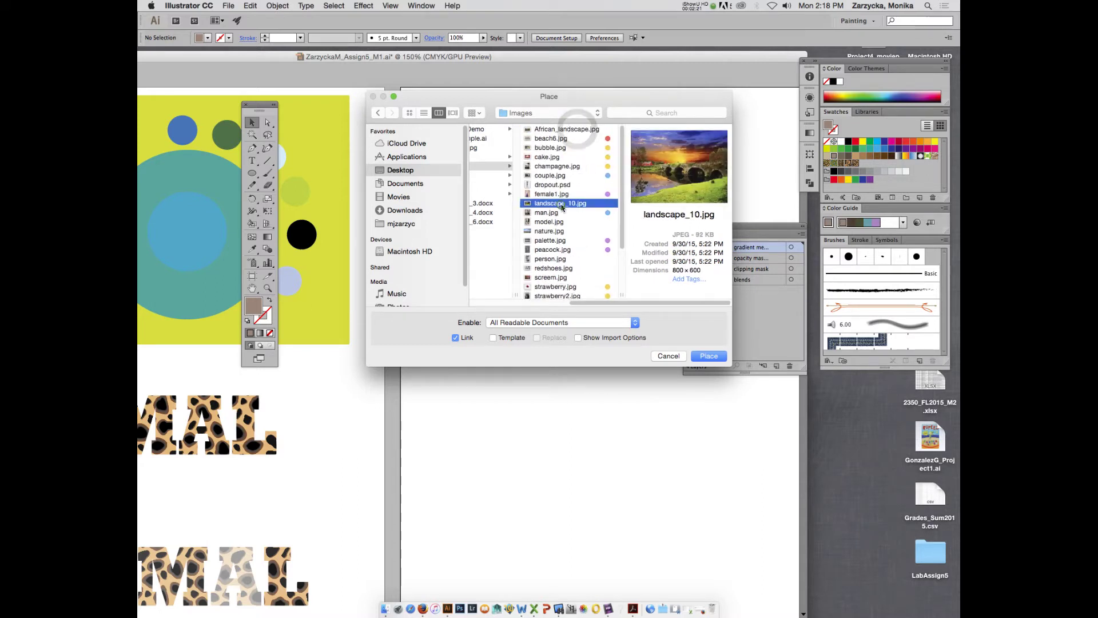
click(711, 355)
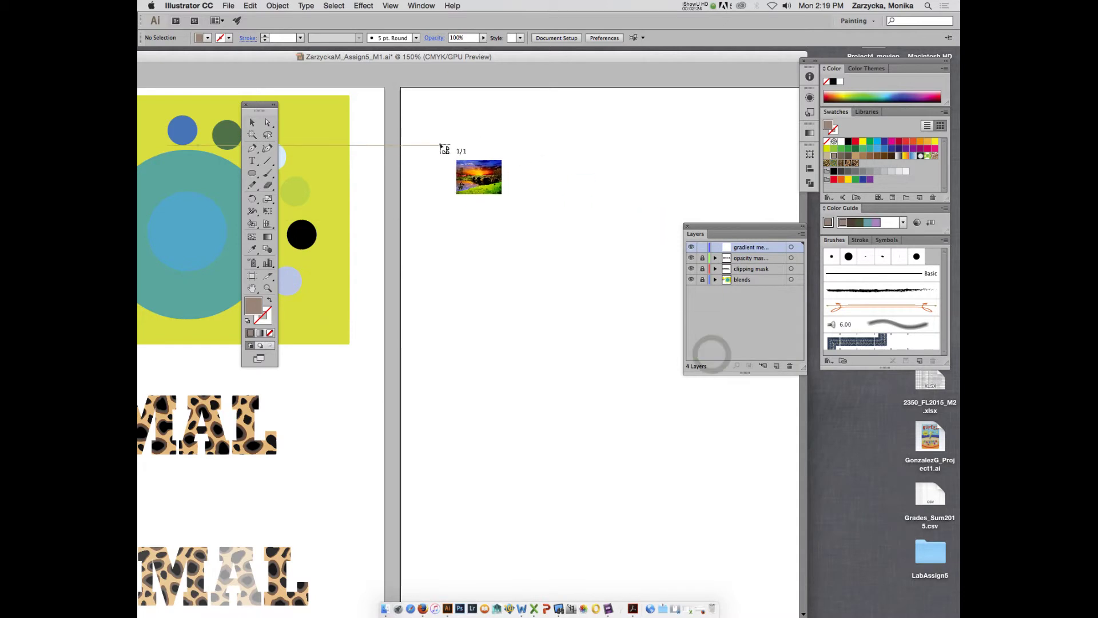
click(440, 143)
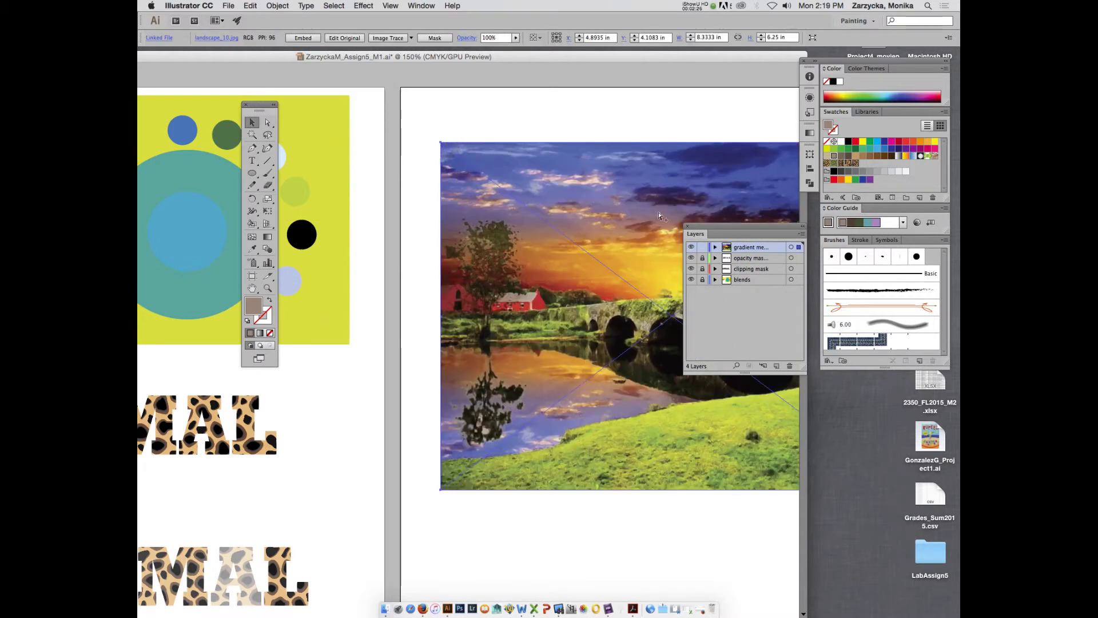
- Dock the Layers panel with the Brushes group, scale the photo to about 5.32 × 3.99 in and position it near the second artboard's upper edge
drag(767, 227, 915, 239)
drag(678, 229, 536, 202)
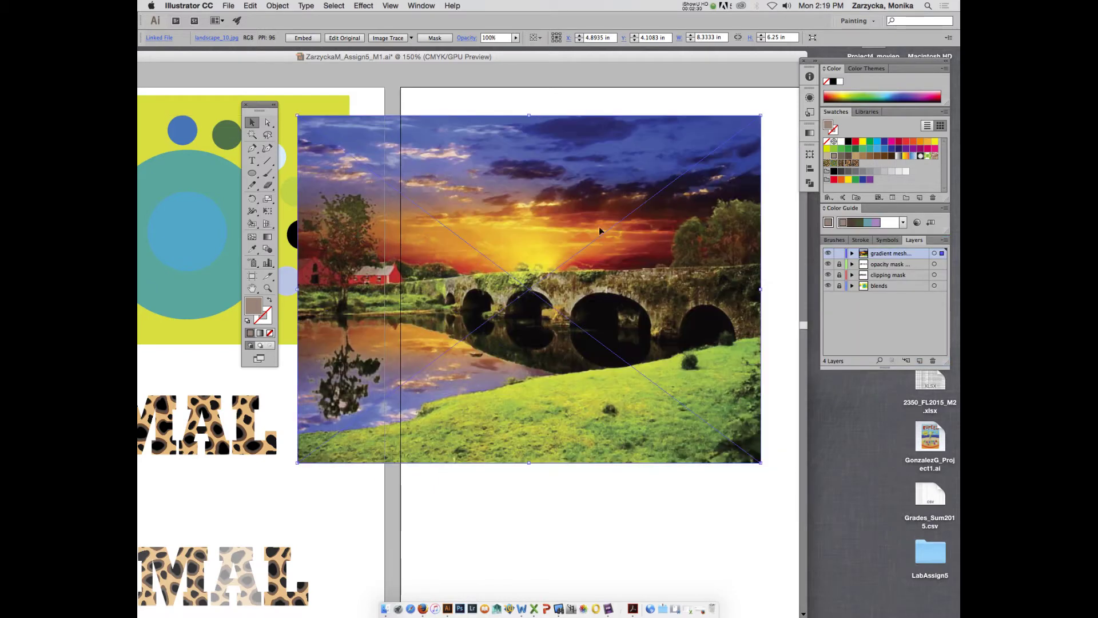
drag(761, 463, 594, 337)
drag(478, 218, 606, 210)
key(super+1)
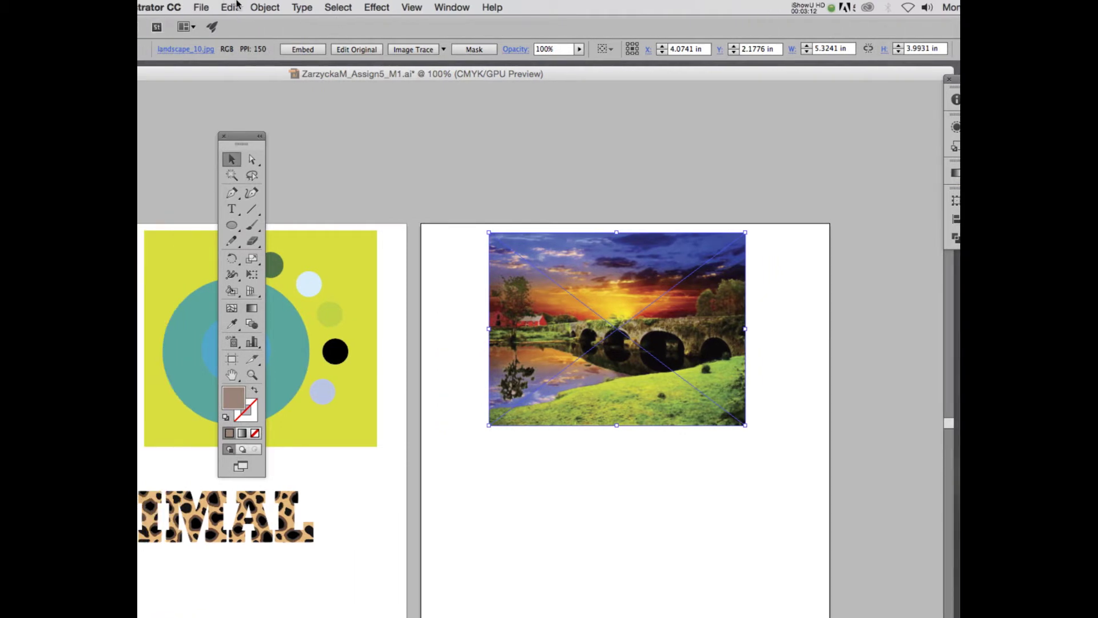
click(266, 6)
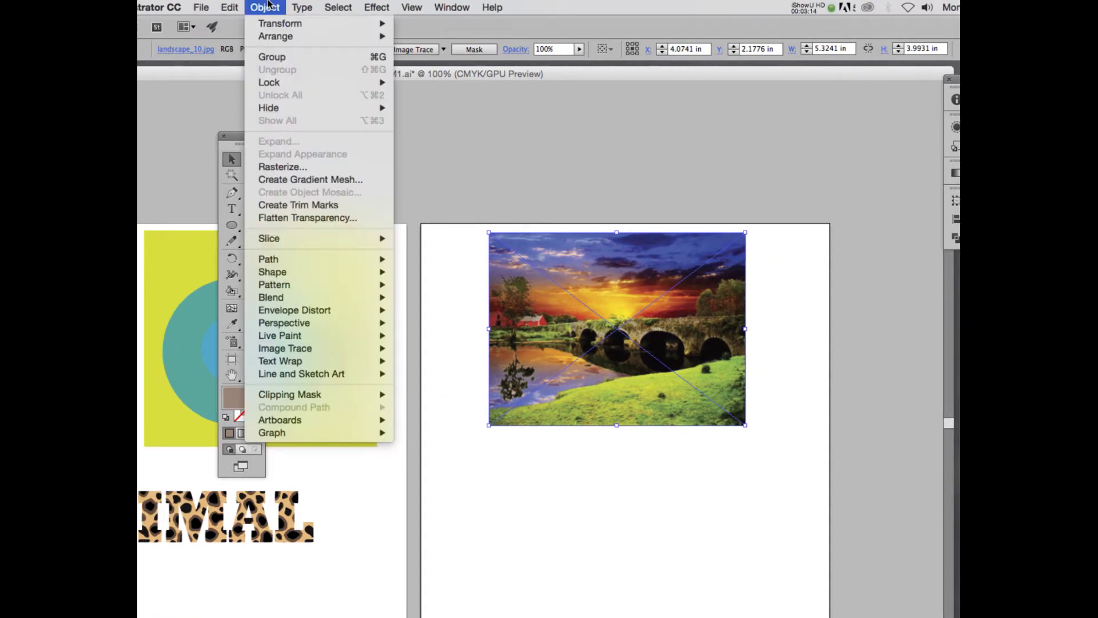
mouse_move(330, 323)
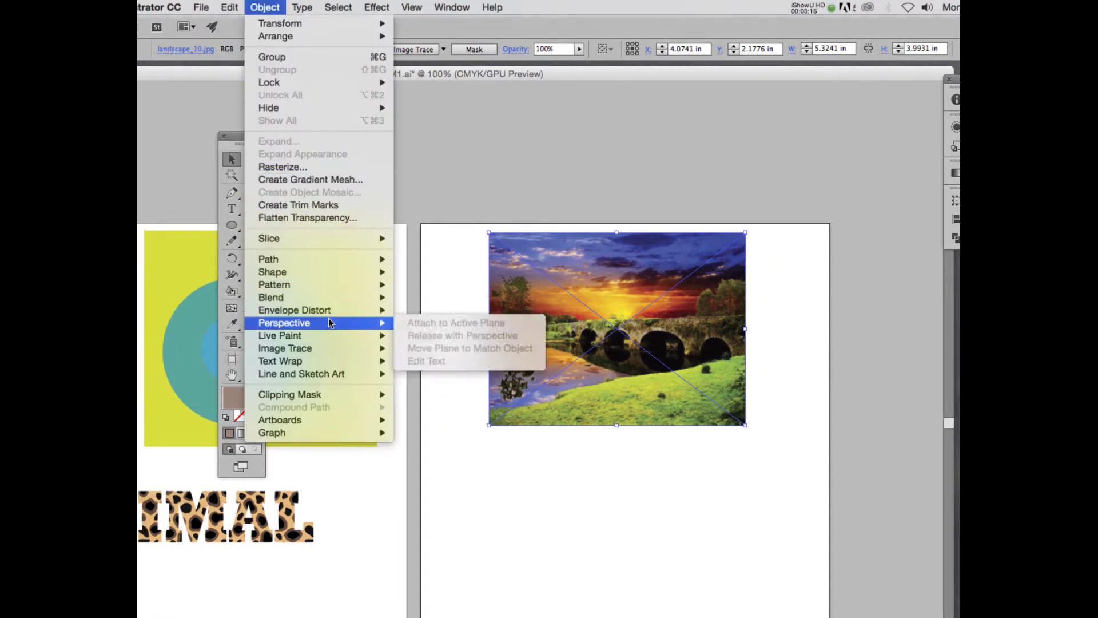
click(527, 246)
- Start creating a gradient mesh from the landscape photo with 50 rows and 50 columns
click(265, 7)
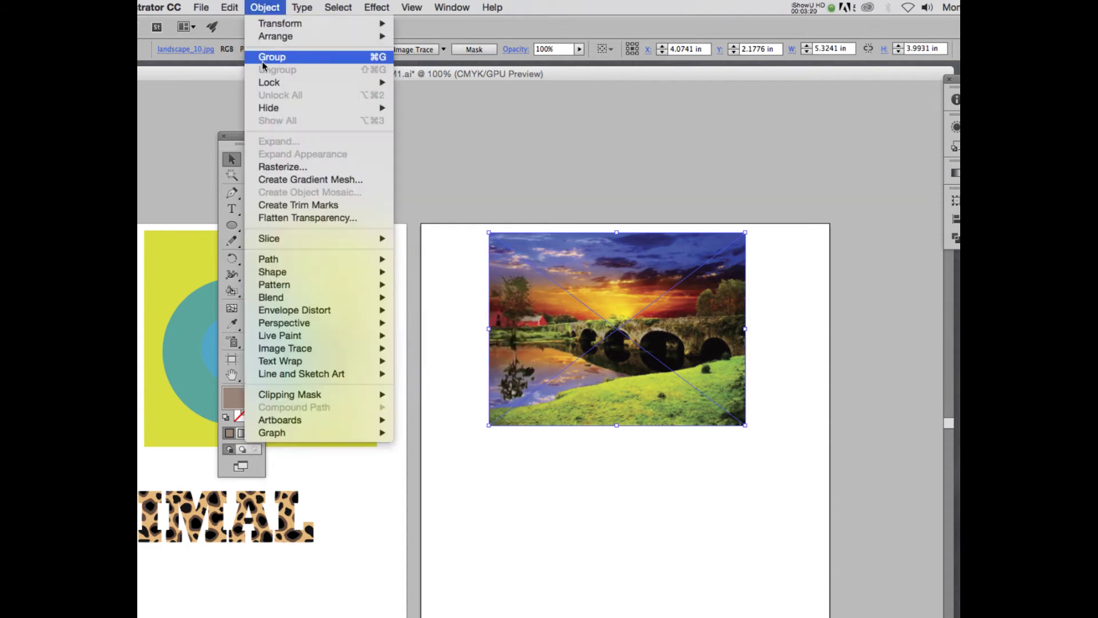
click(316, 179)
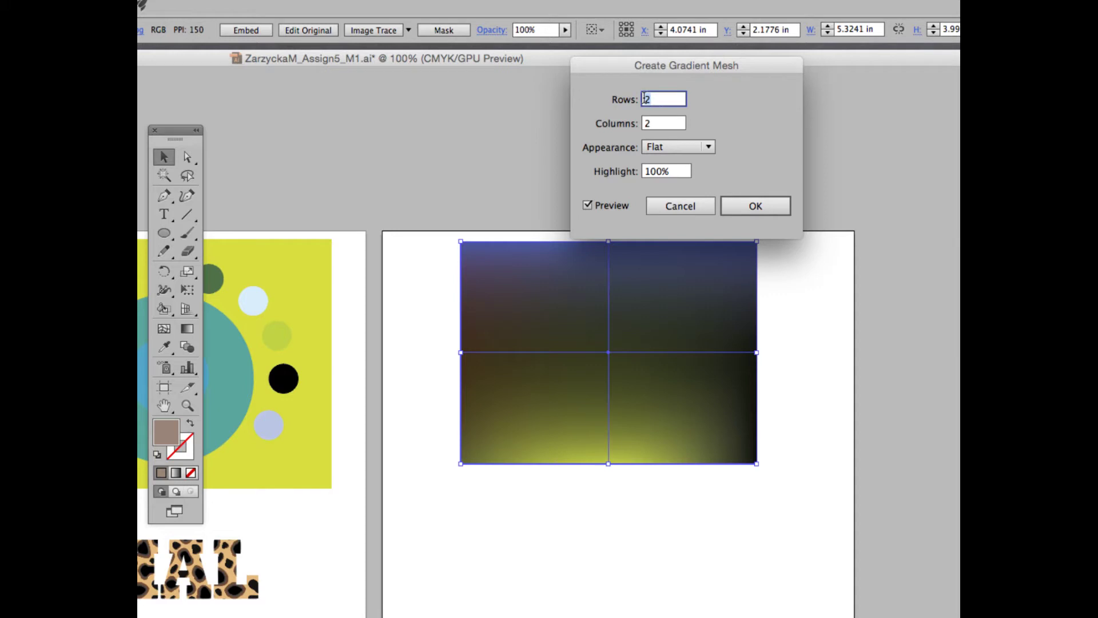
text(55)
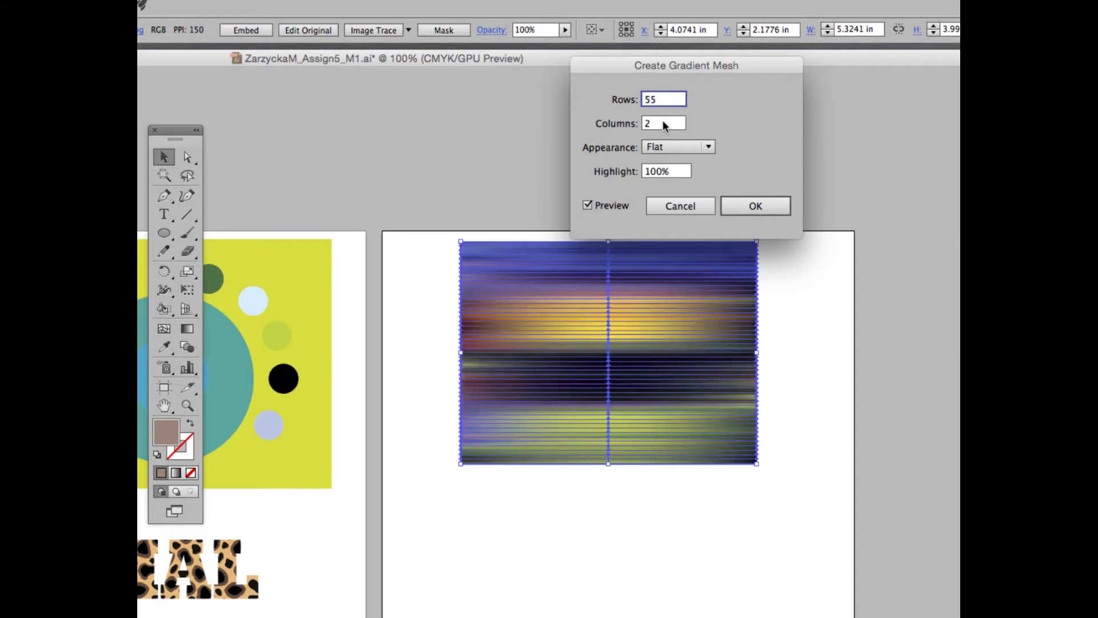
double_click(663, 124)
text(5)
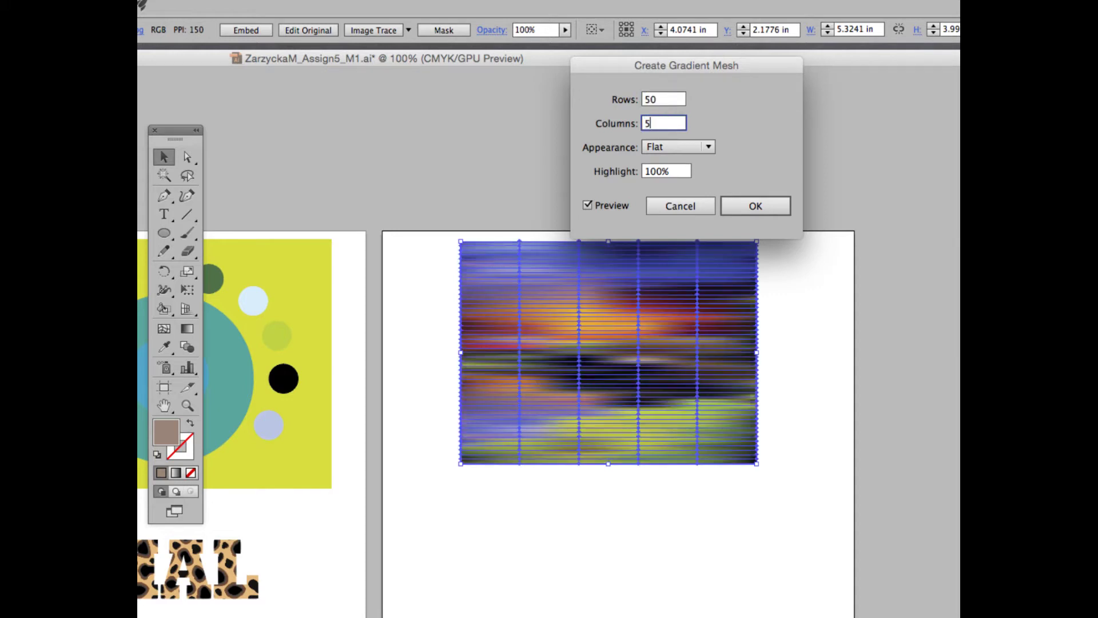
text(0)
click(664, 99)
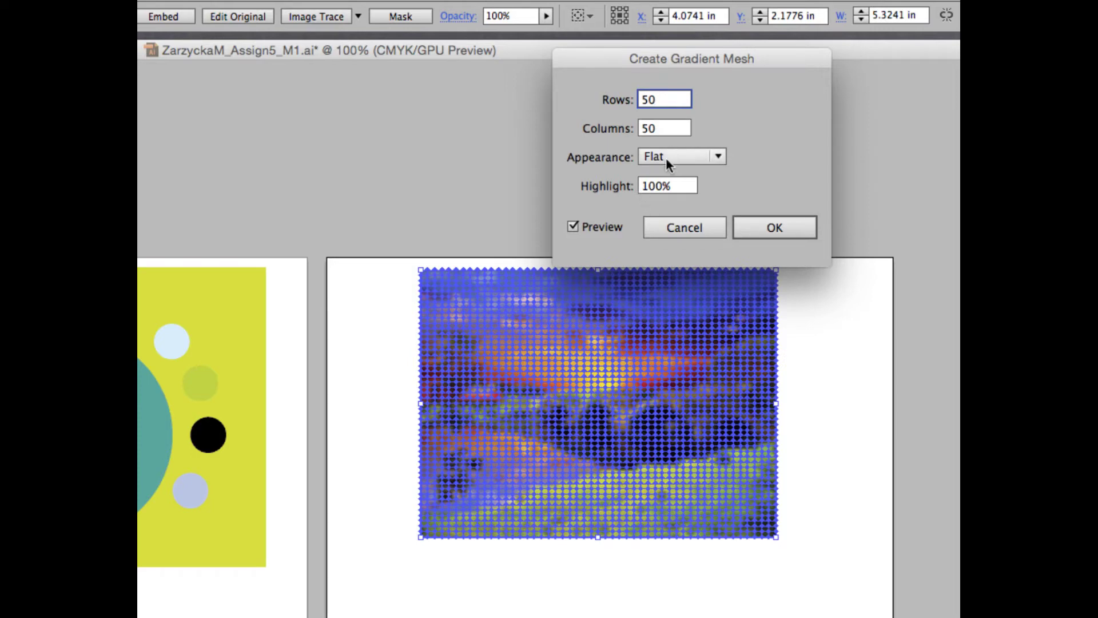
- Preview the To Center and To Edge appearances for the photo's gradient mesh
click(668, 156)
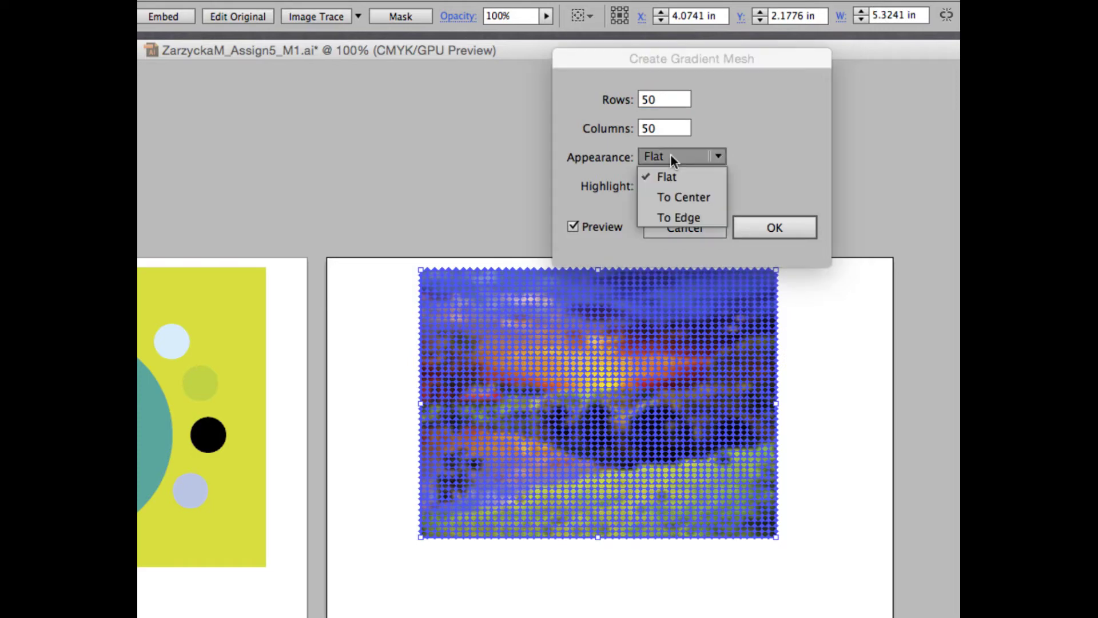
click(709, 197)
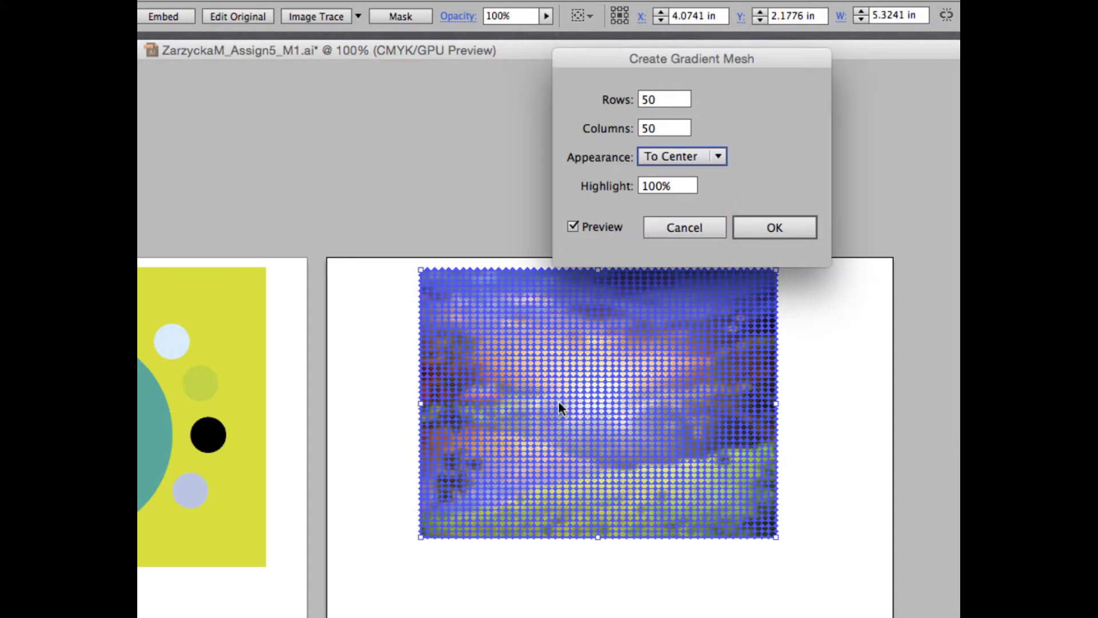
click(674, 158)
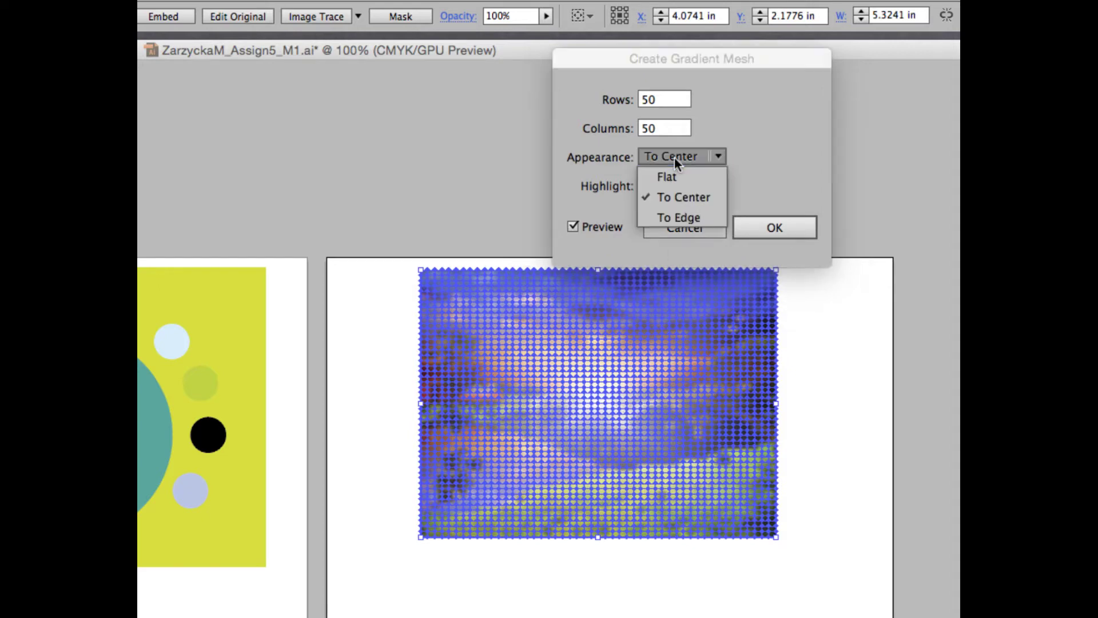
click(674, 158)
click(692, 154)
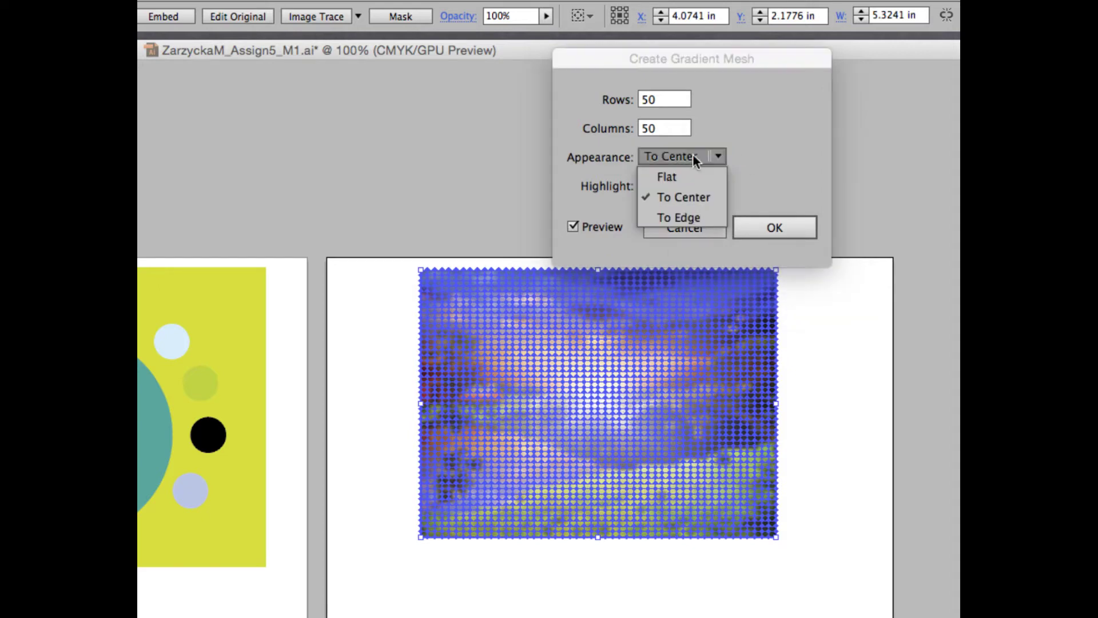
click(686, 216)
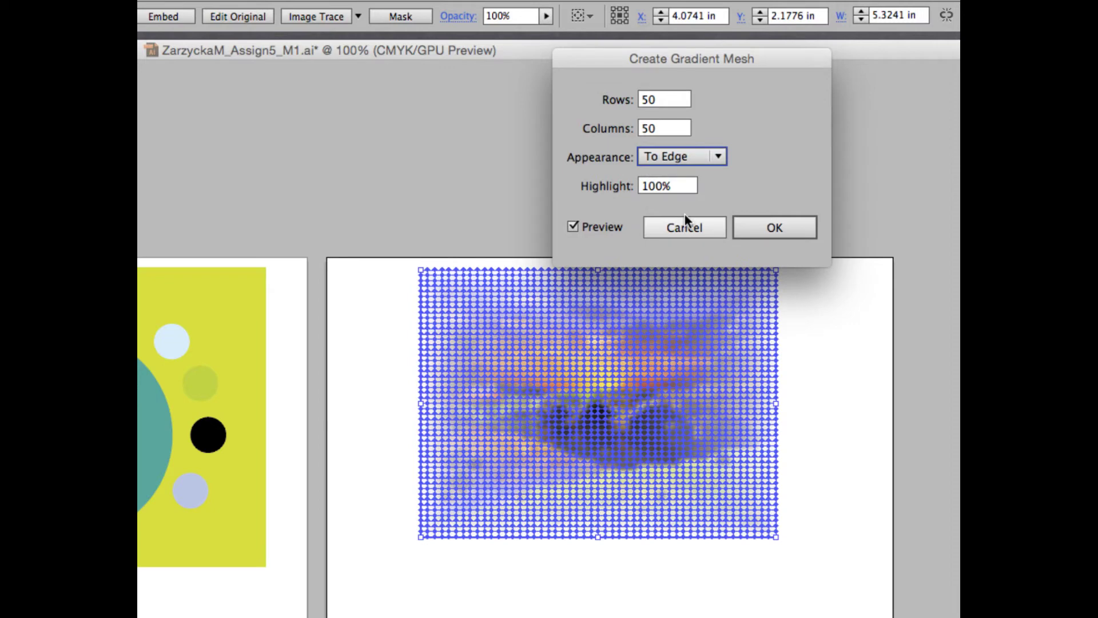
- Set the mesh appearance to Flat, apply the gradient mesh to the photo and deselect it
click(686, 155)
click(675, 173)
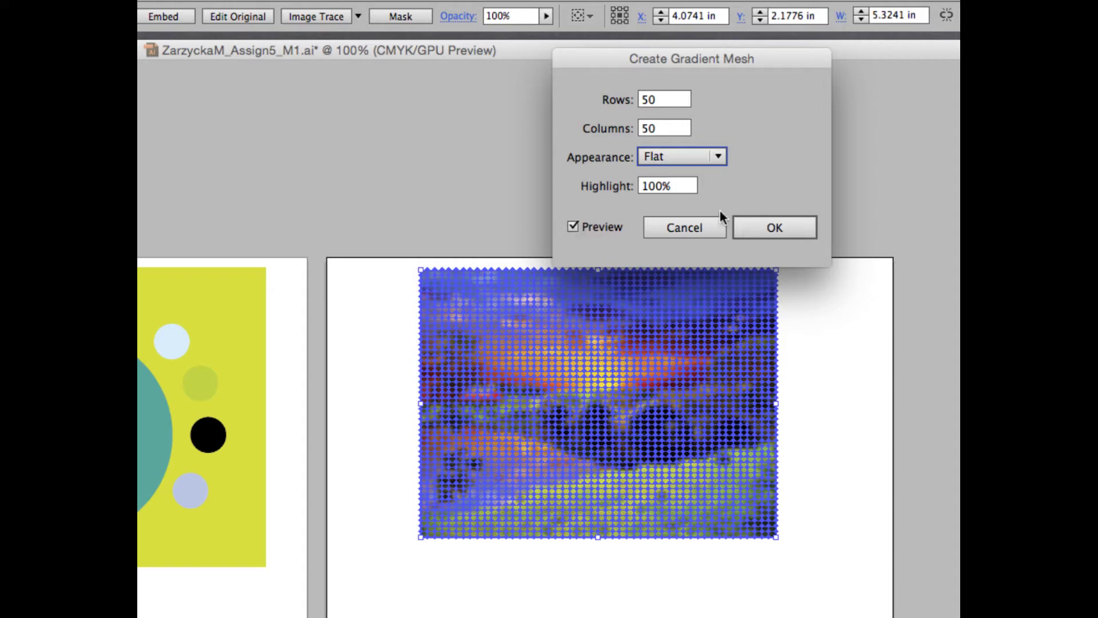
click(776, 230)
click(864, 362)
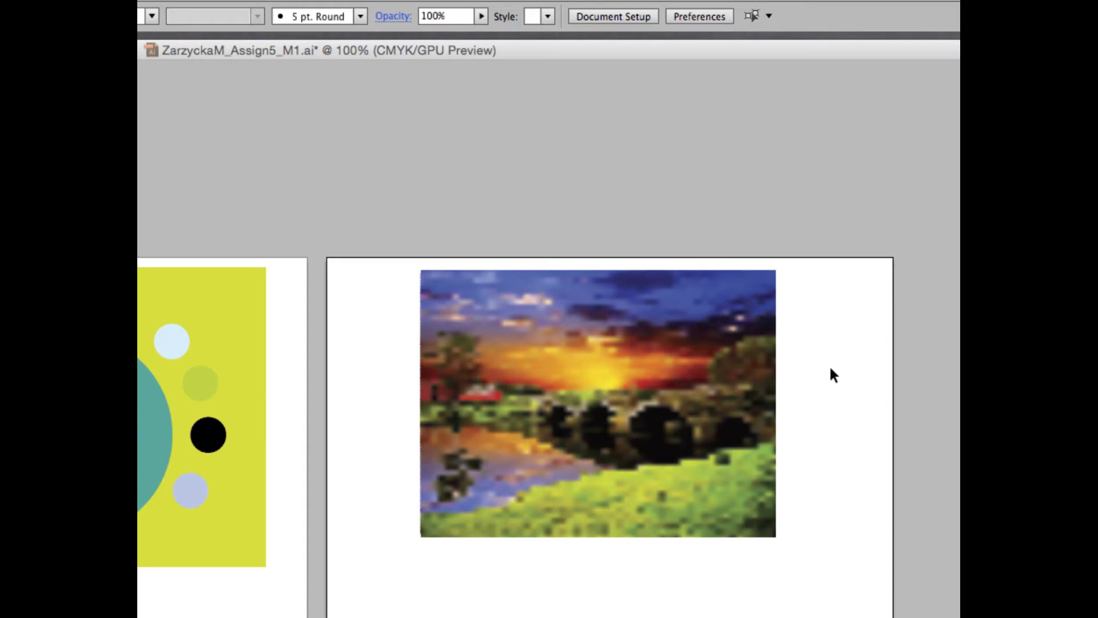
- Select the landscape mesh to examine its grid, deselect it and save the document
click(652, 424)
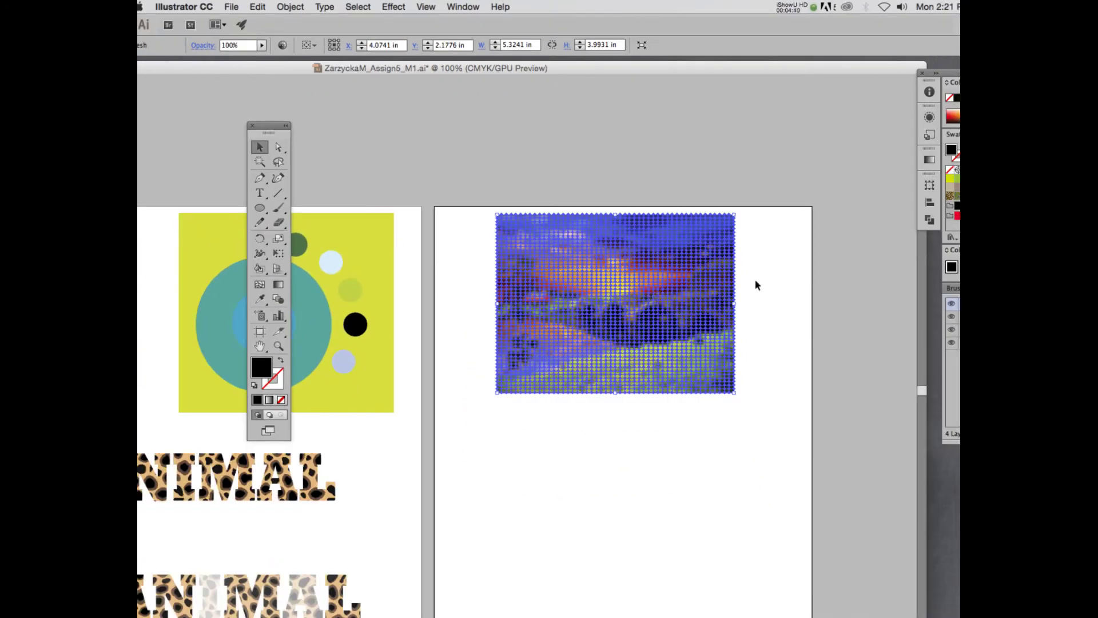
click(773, 283)
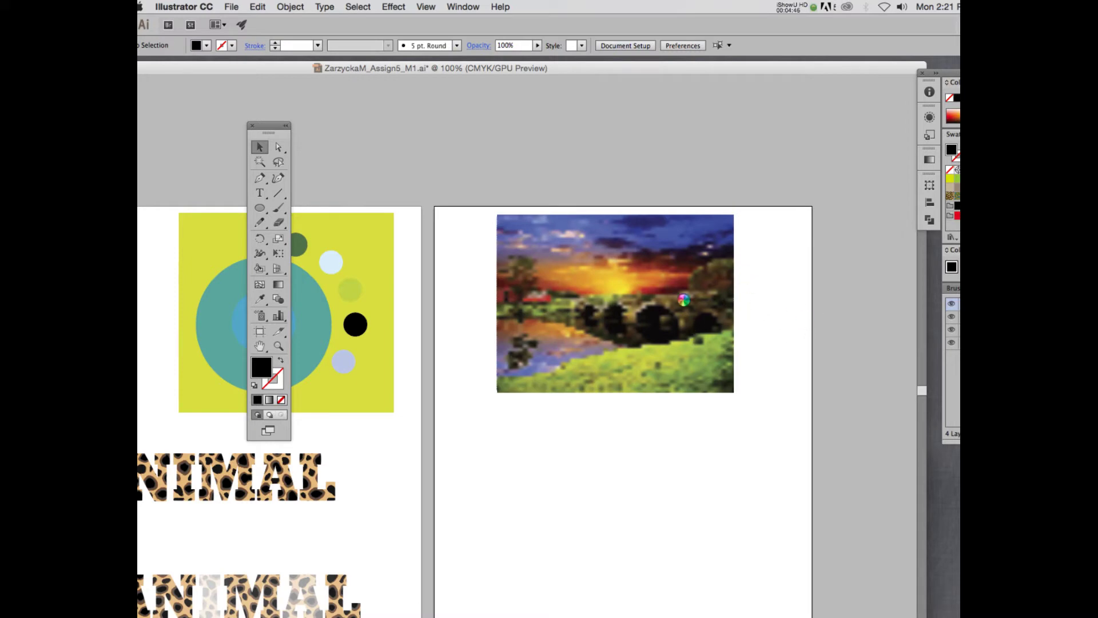
key(super+s)
click(659, 305)
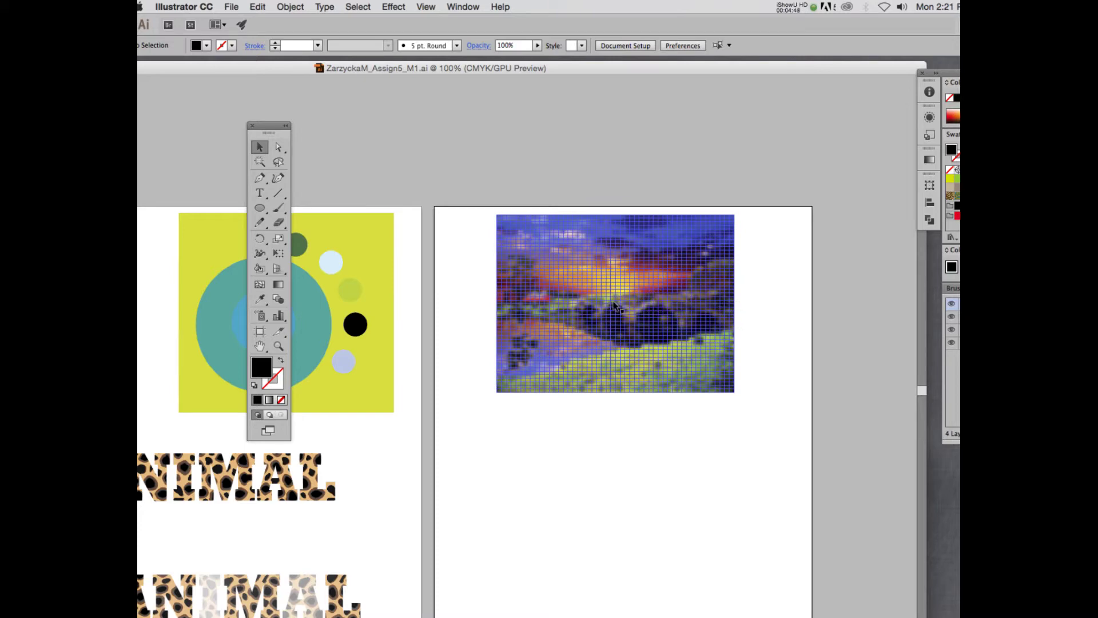
- Draw an orange rectangle about 3.46 × 2.81 in below the landscape mesh, with no stroke
scroll(615, 305, down, 1)
scroll(615, 305, down, 6)
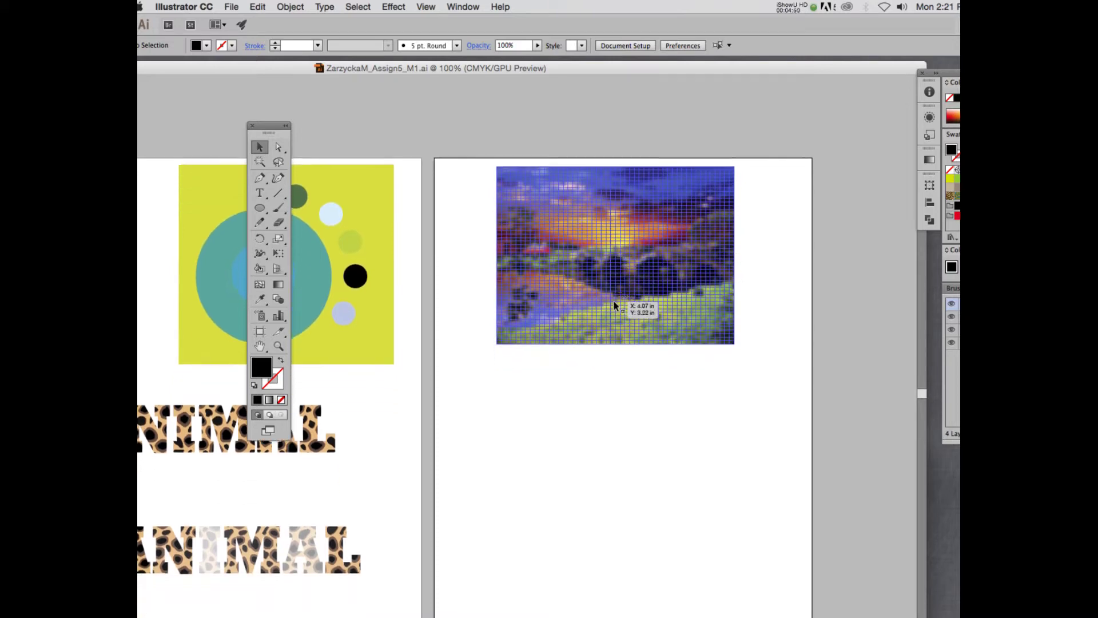
scroll(615, 303, up, 4)
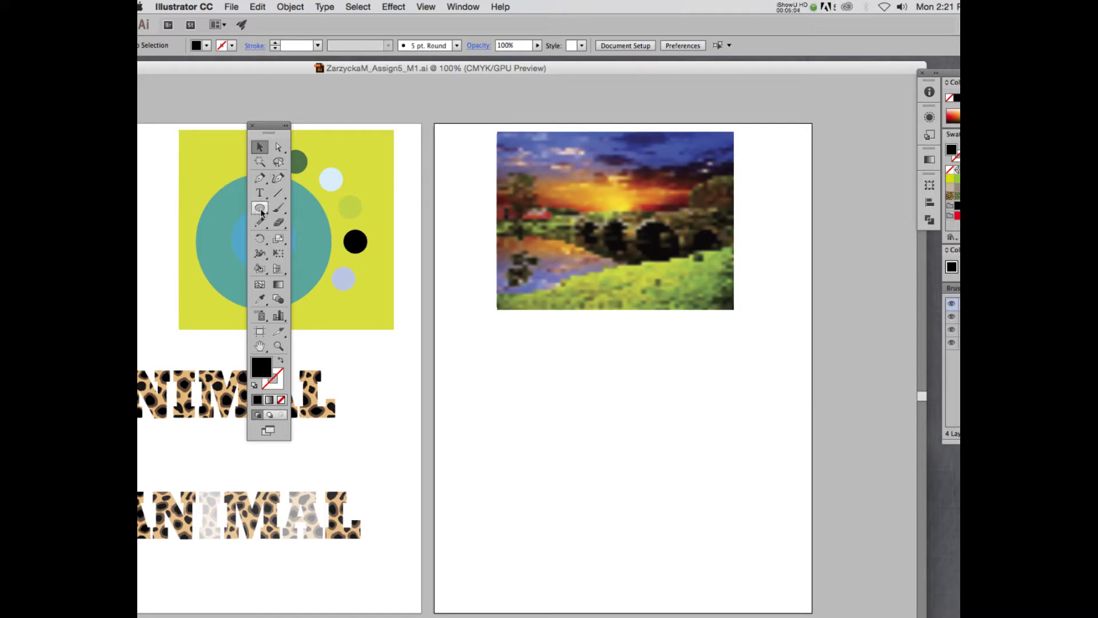
drag(262, 211, 293, 208)
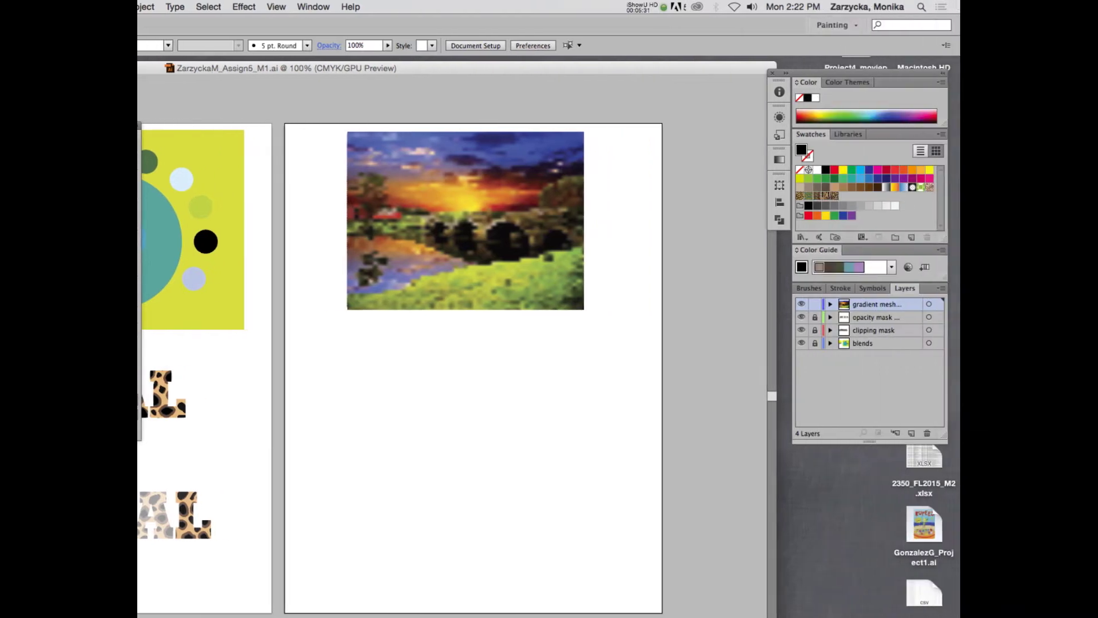
click(904, 170)
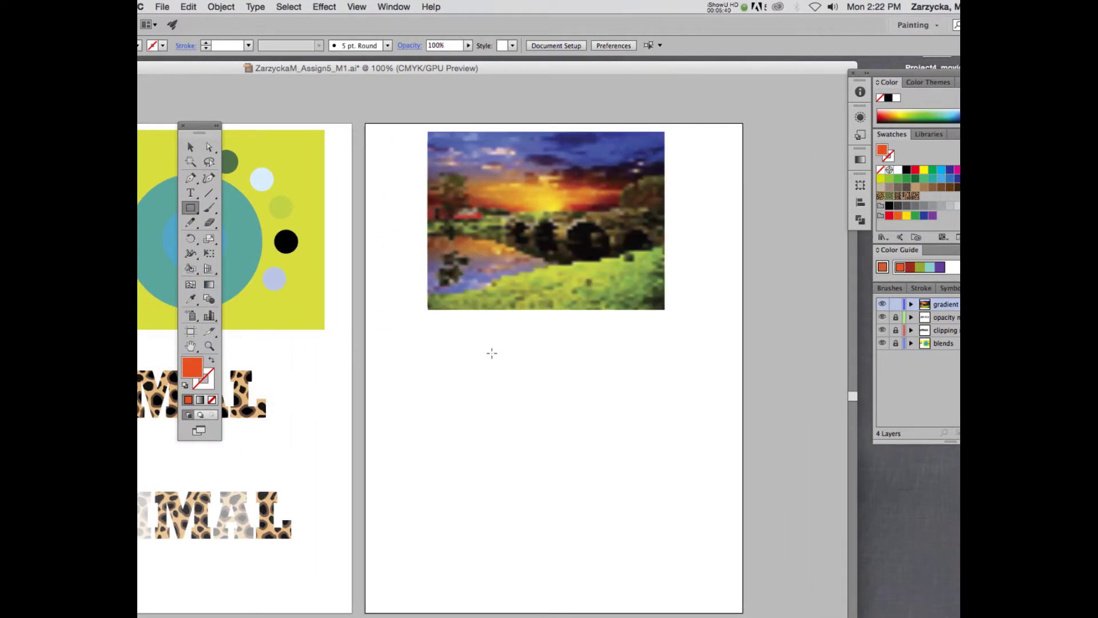
drag(474, 341, 627, 466)
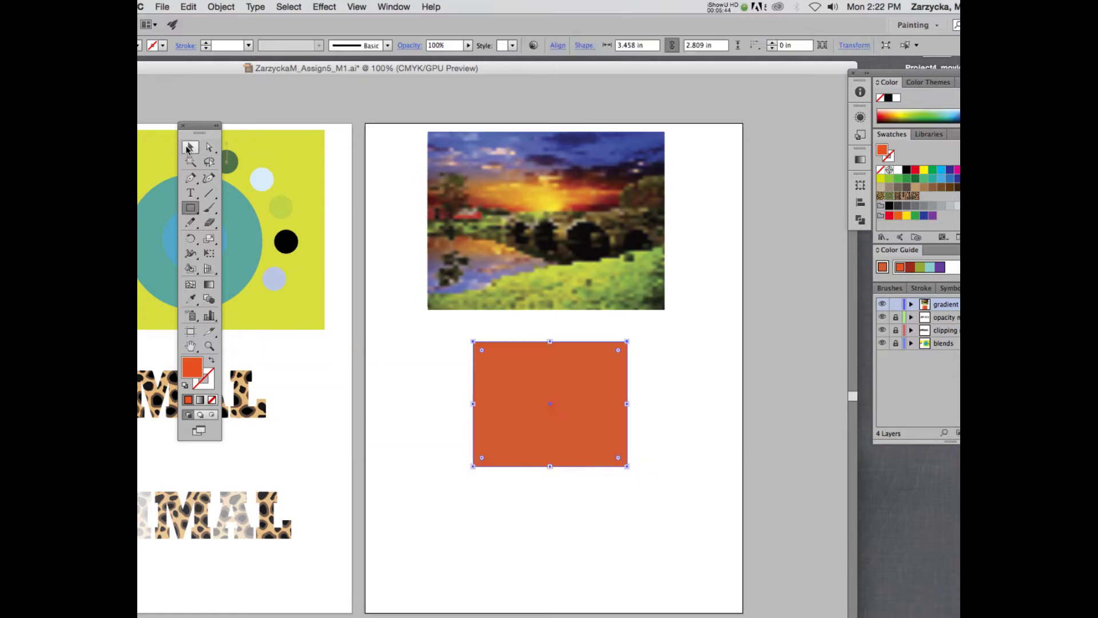
click(190, 147)
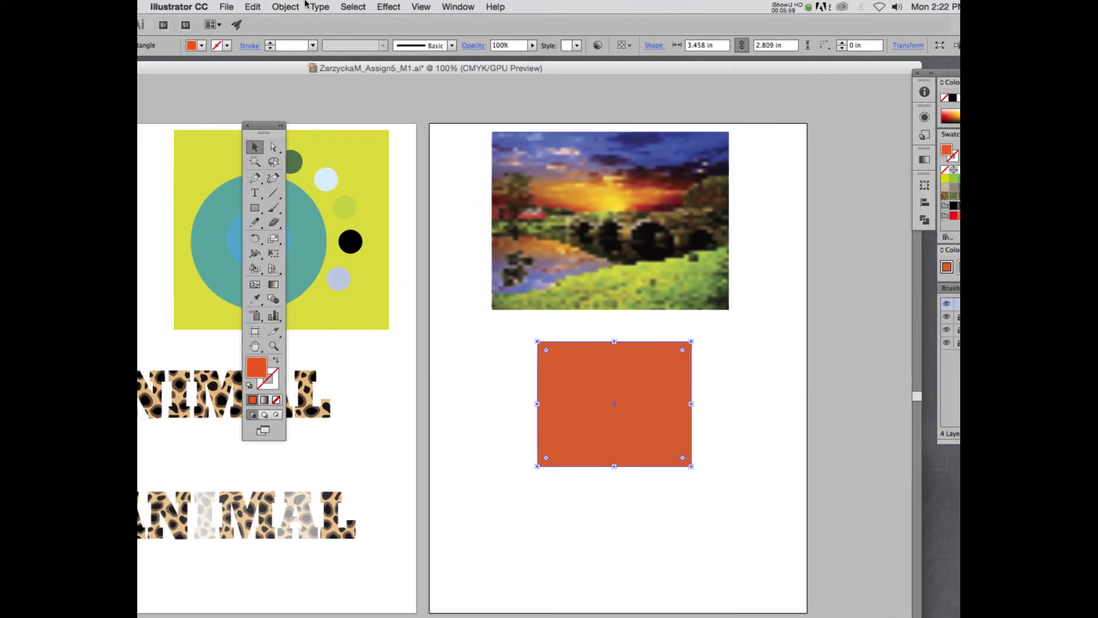
- Start creating a gradient mesh from the orange rectangle, with 2 rows and 2 columns
click(289, 4)
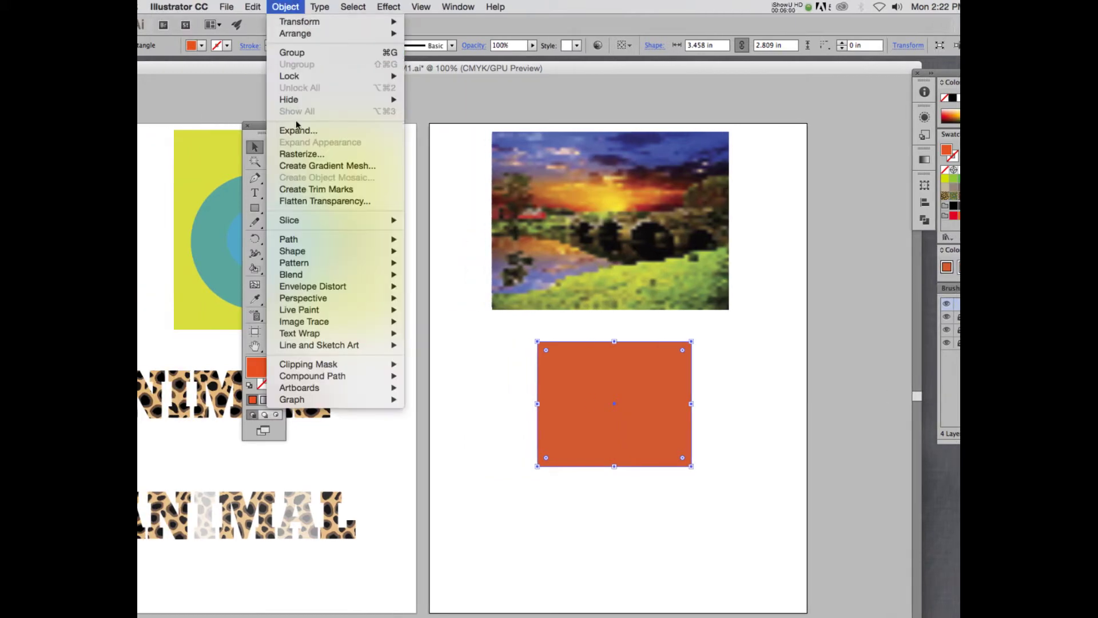
click(209, 254)
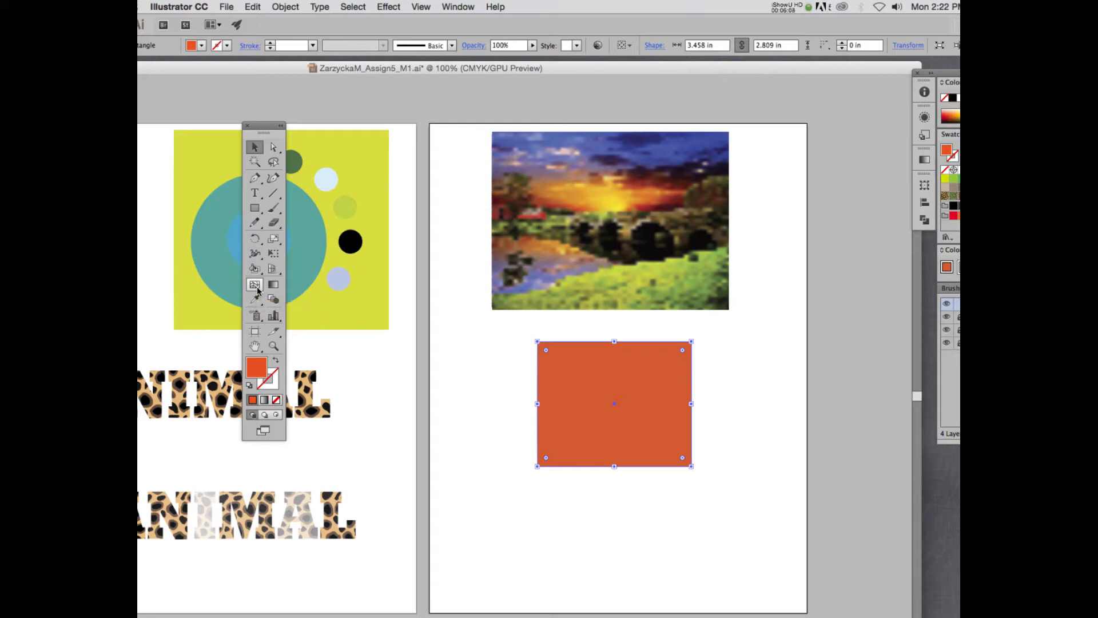
click(293, 7)
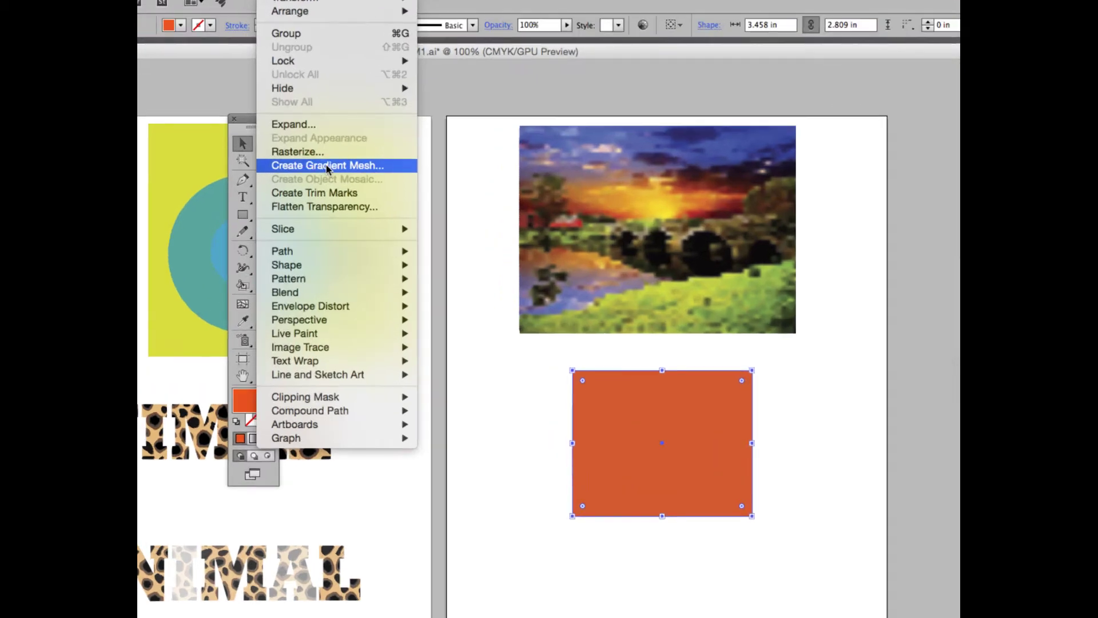
click(327, 166)
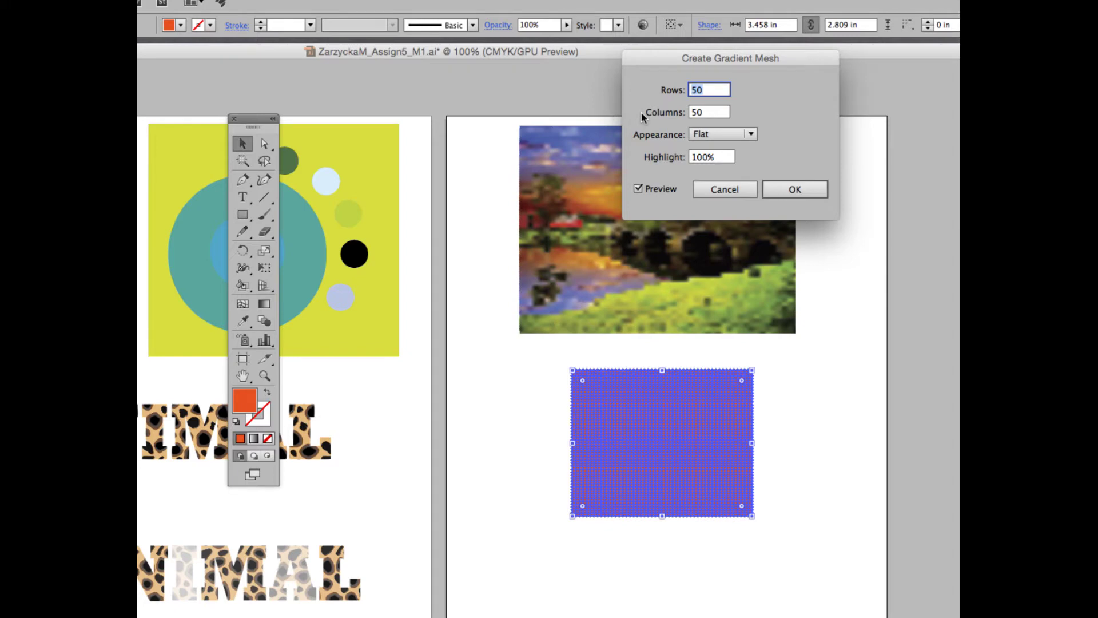
text(2)
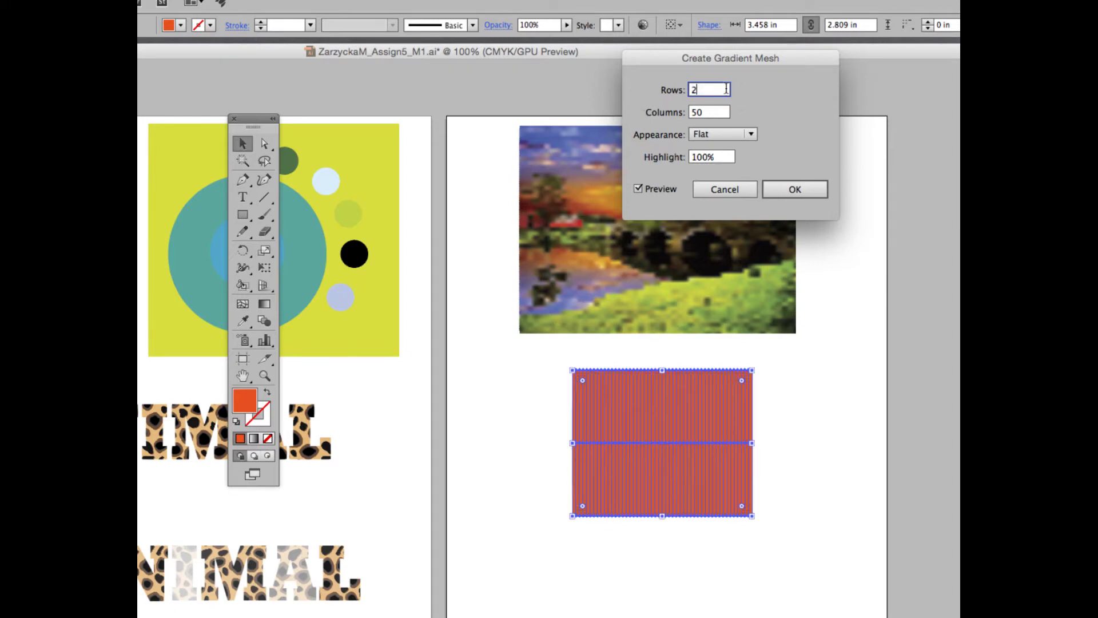
click(712, 112)
text(2)
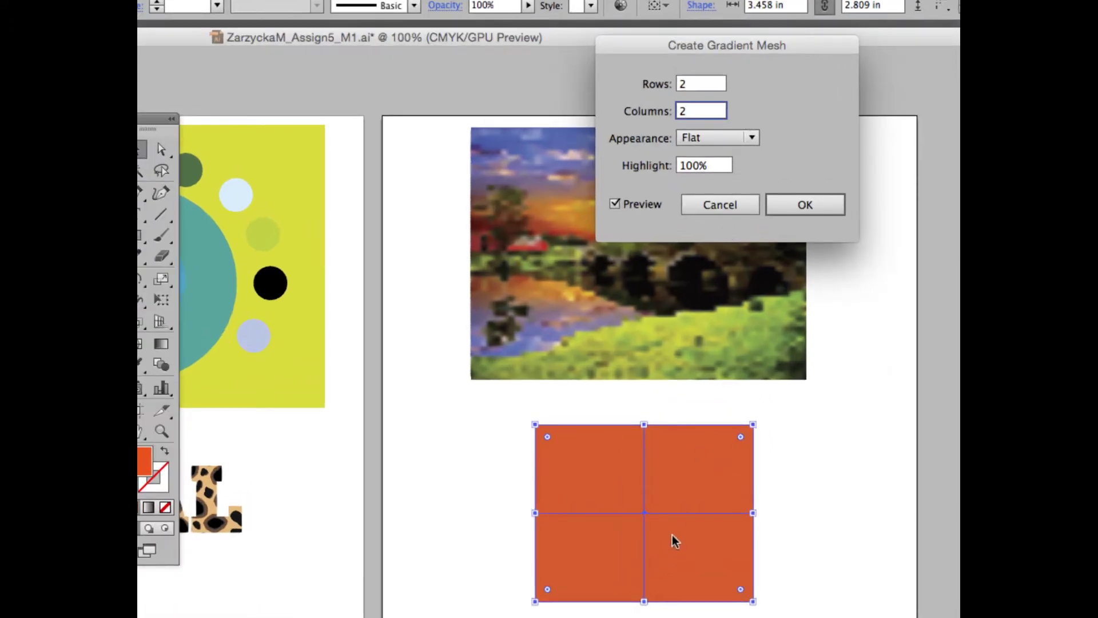
- Preview the To Center and To Edge appearances for the orange rectangle's gradient mesh
click(720, 140)
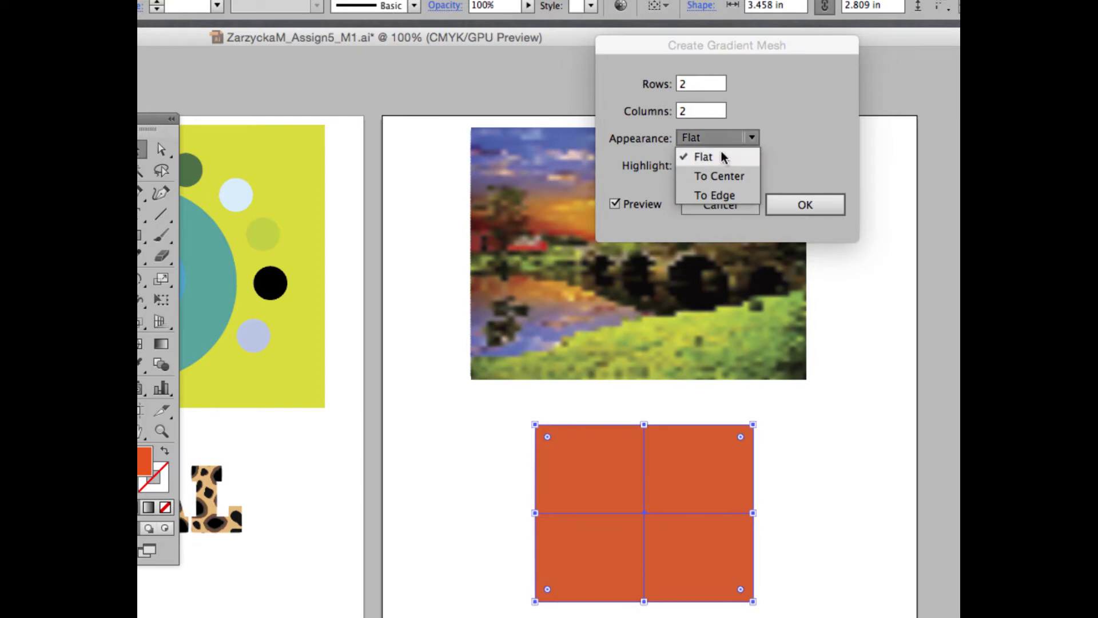
click(723, 176)
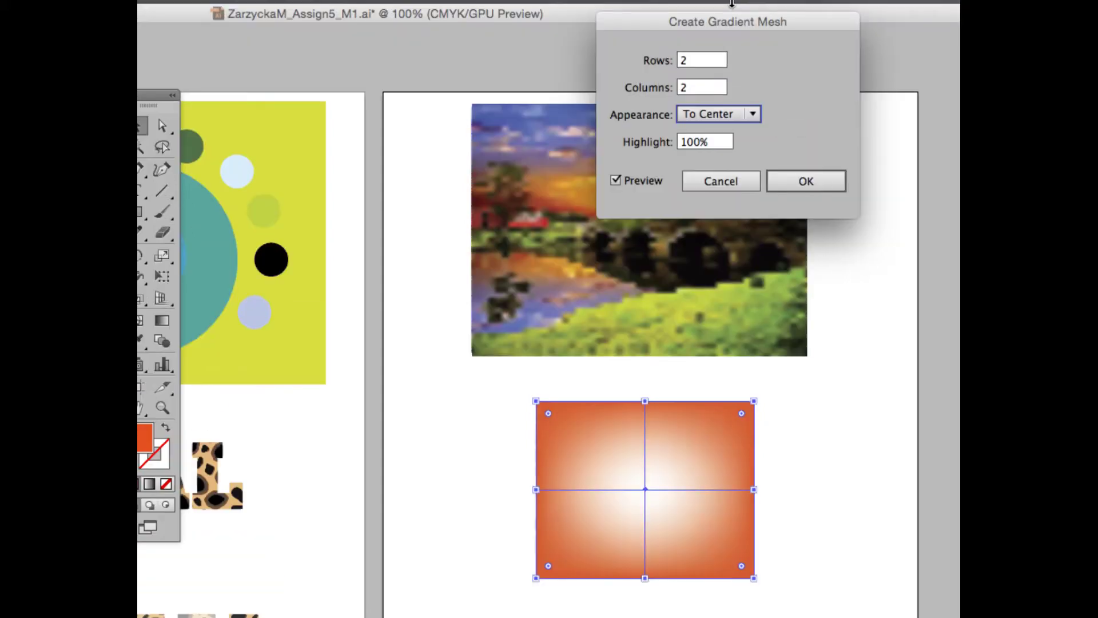
click(728, 113)
click(714, 171)
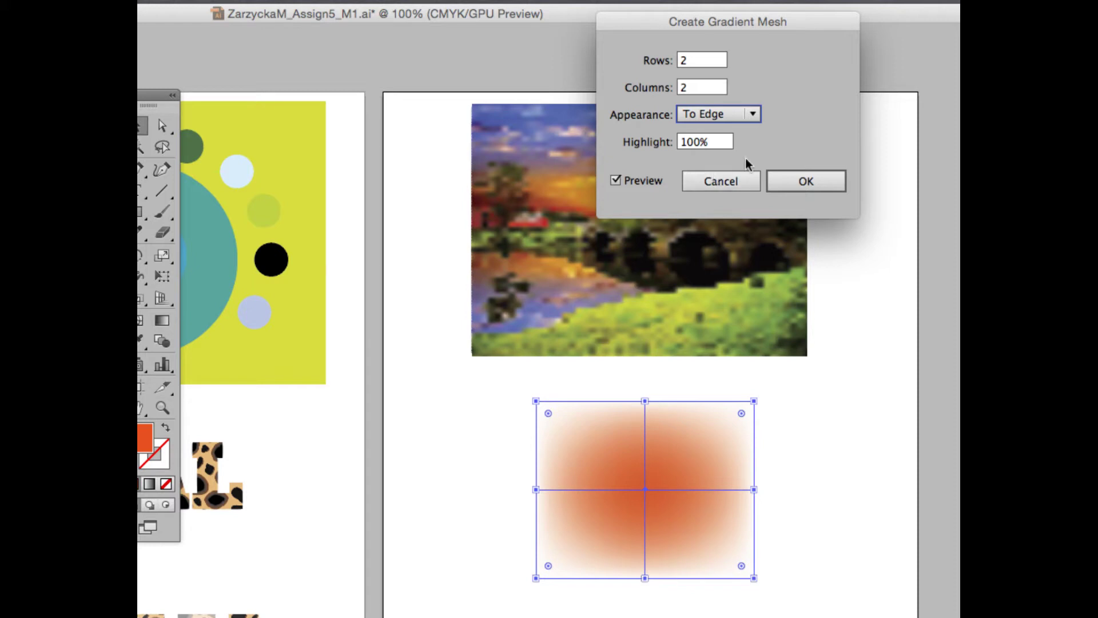
- Set the rectangle's mesh appearance to Flat and apply the gradient mesh
click(748, 114)
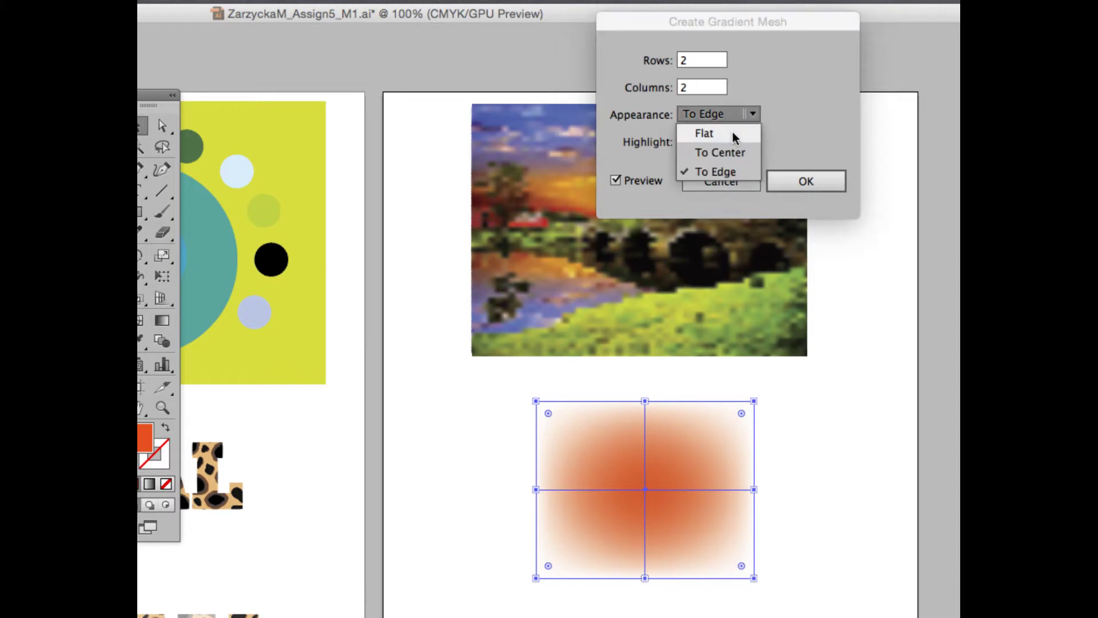
click(734, 135)
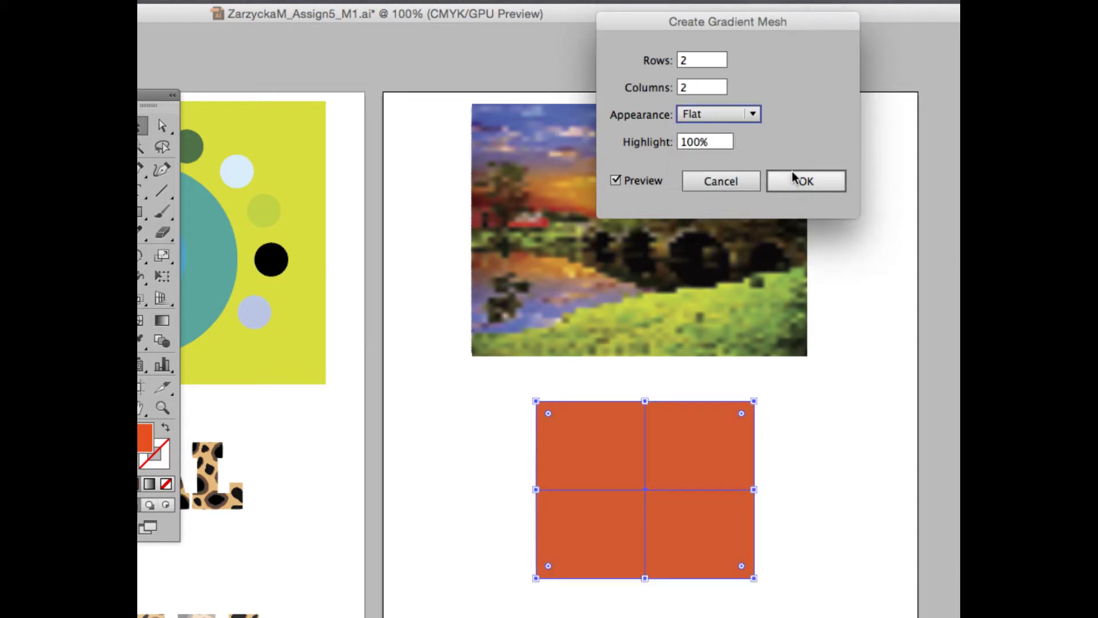
click(804, 181)
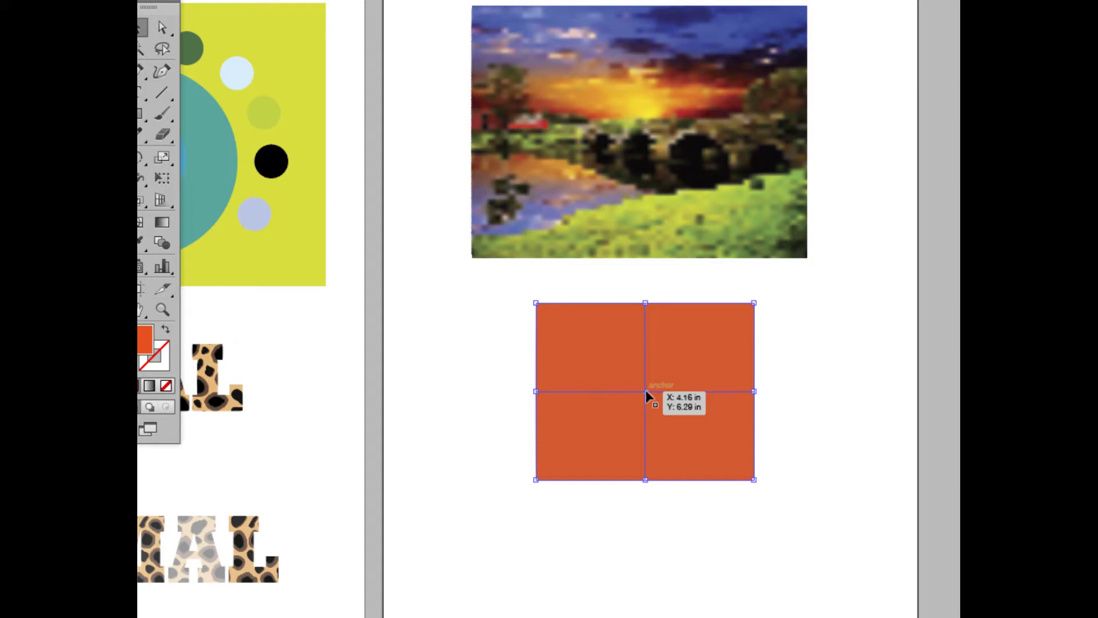
- Move the center point of the orange mesh downward and undo the last shift of that point
key(v)
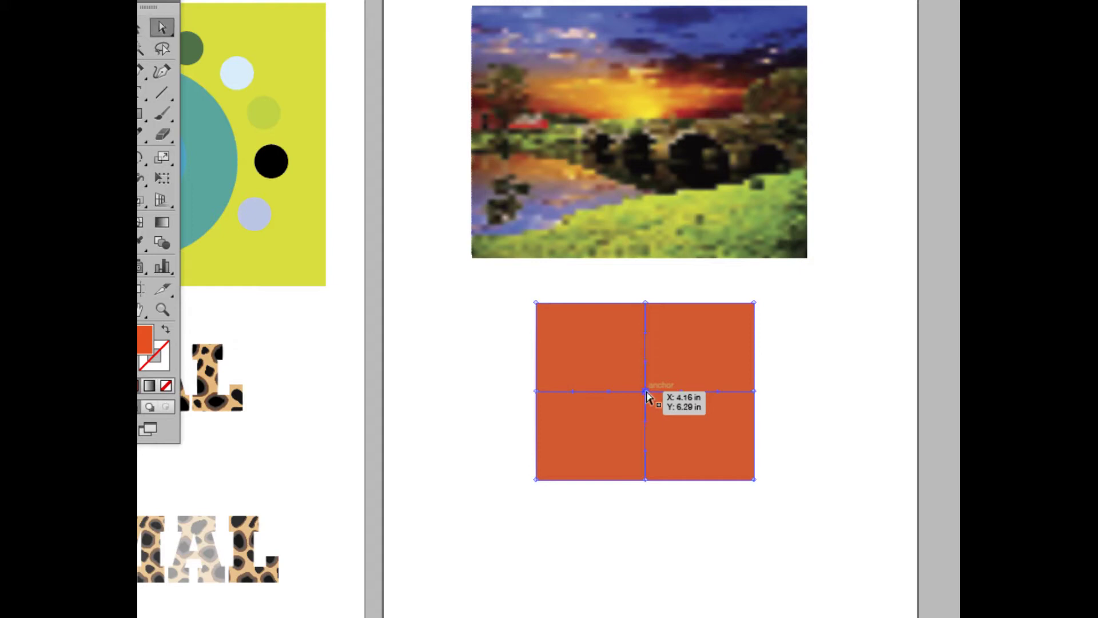
drag(647, 395, 643, 422)
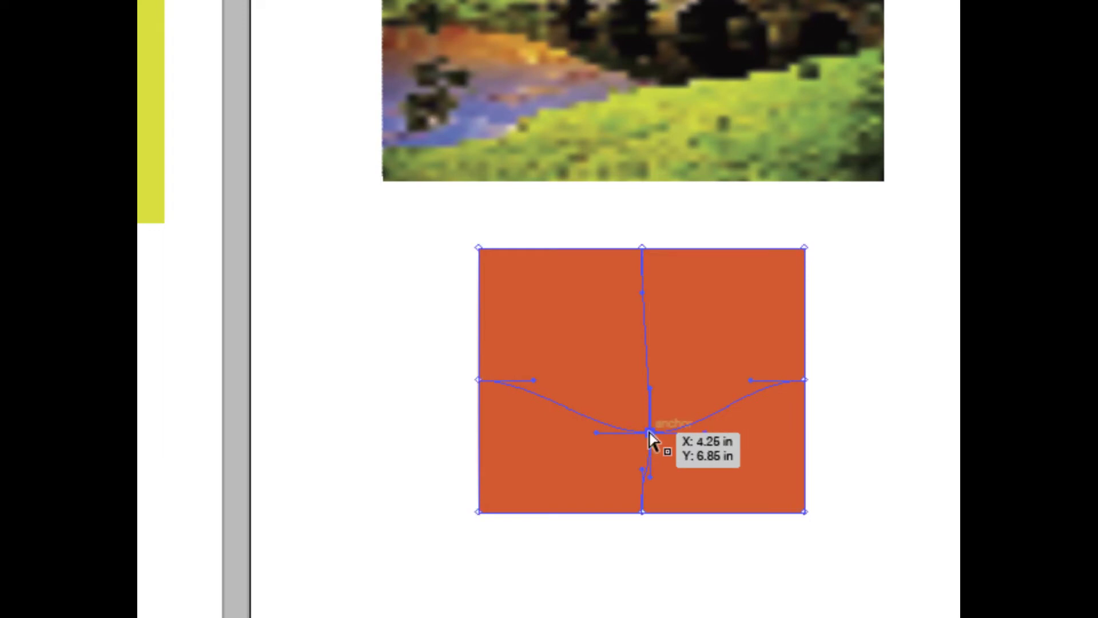
key(ctrl+z)
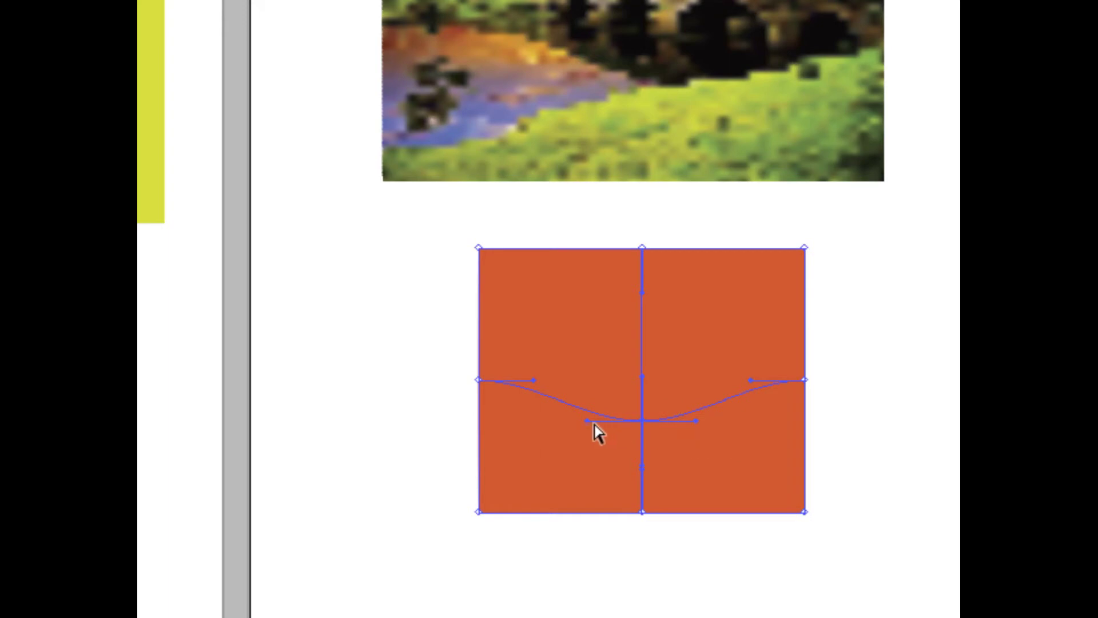
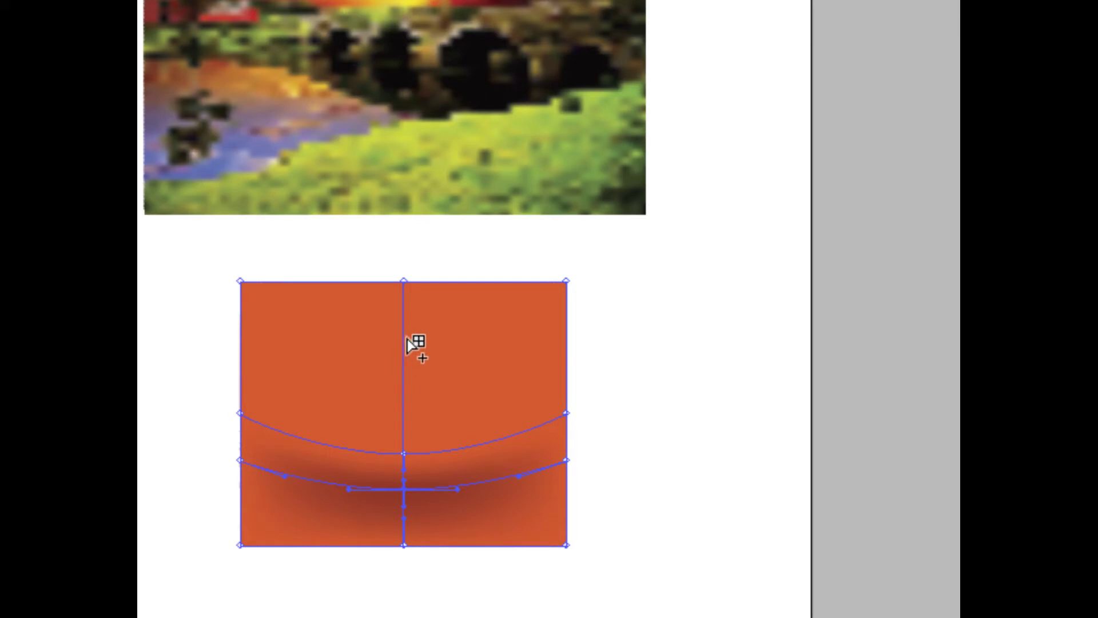
- Add a dark red mesh point high on the center line and an orange mesh column on each side of it
click(405, 337)
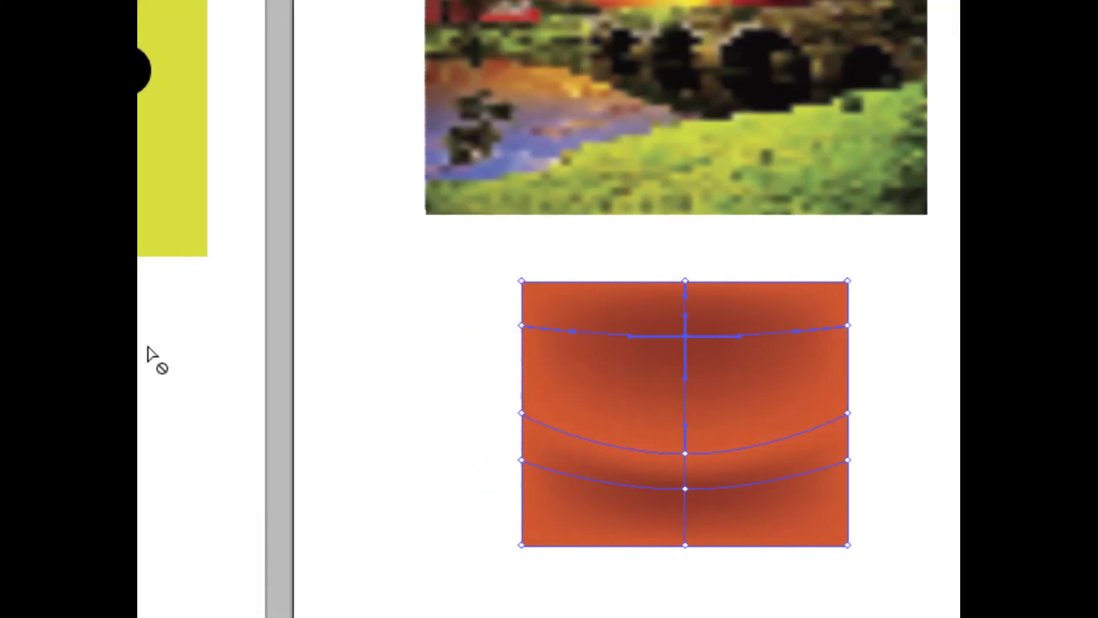
key(alt+super+minus)
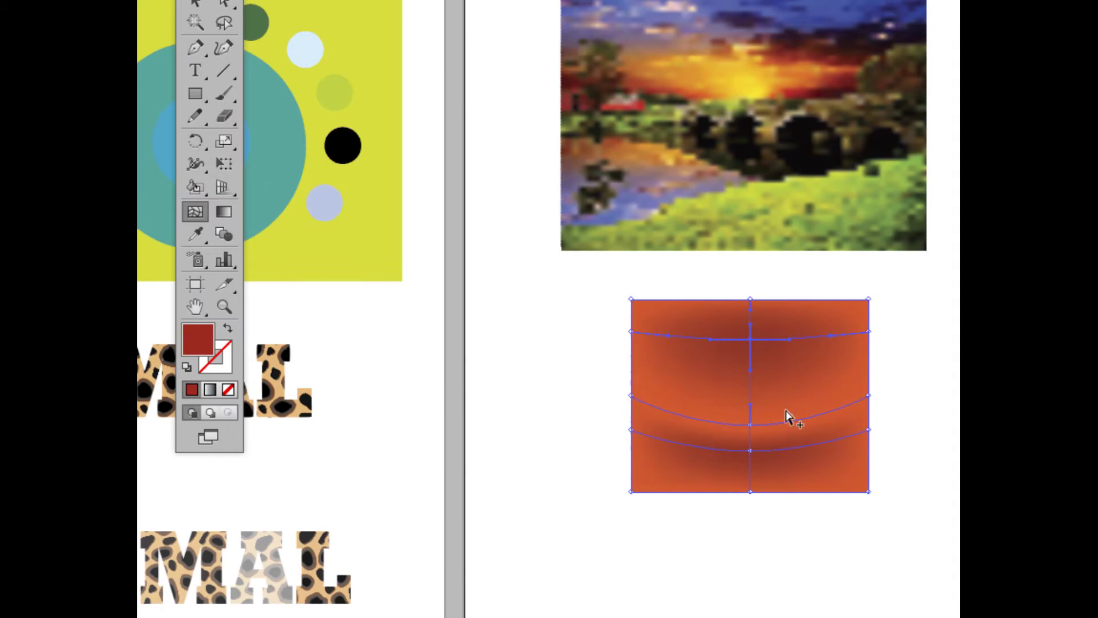
key(a)
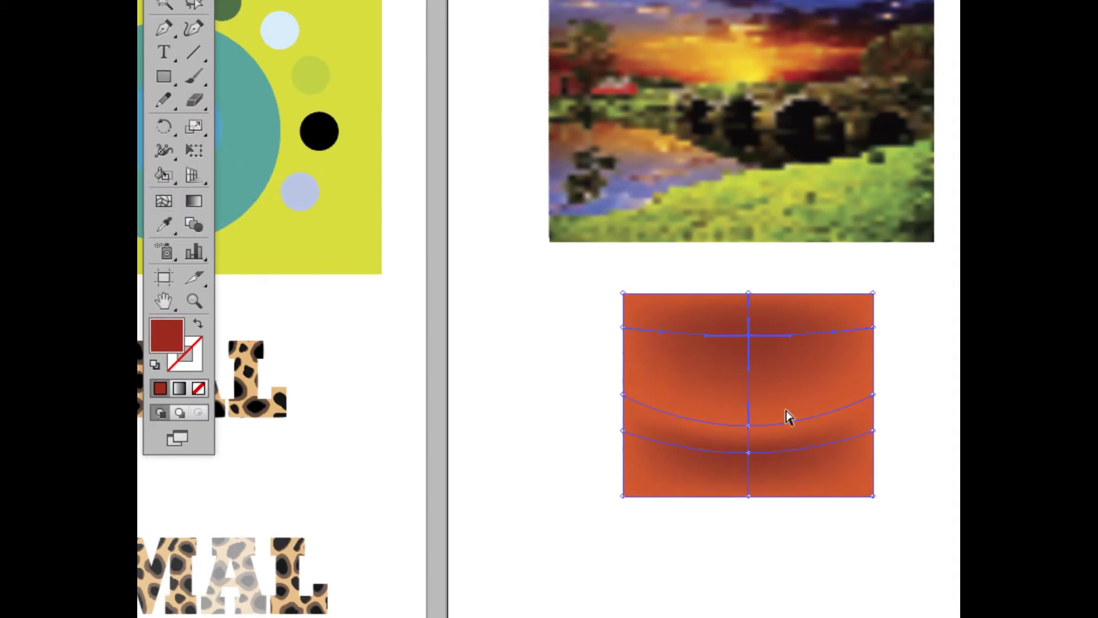
click(750, 427)
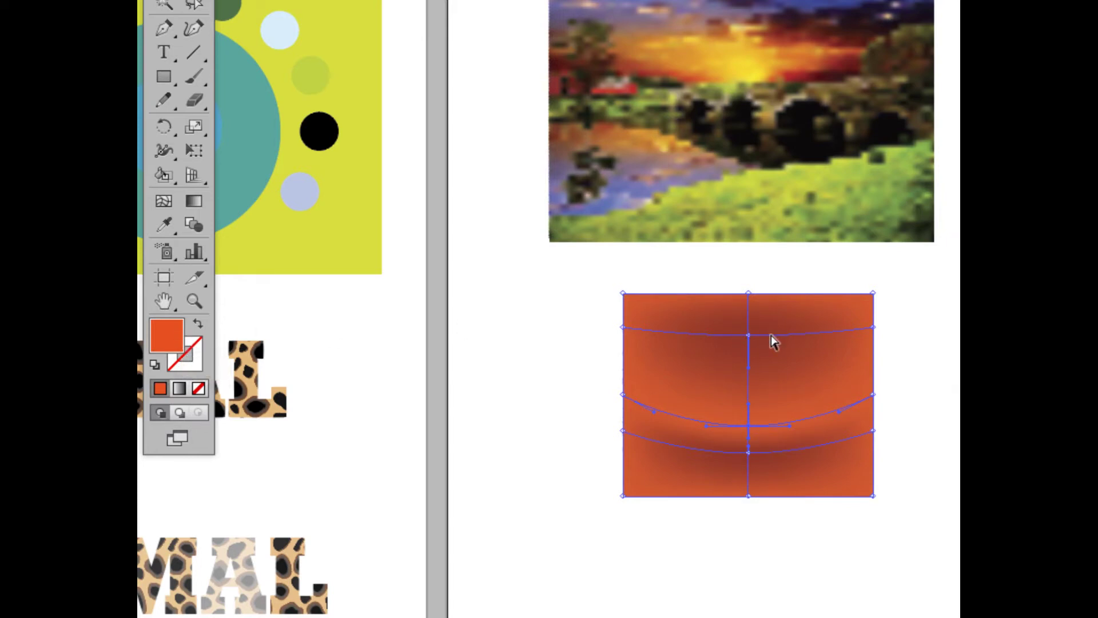
key(u)
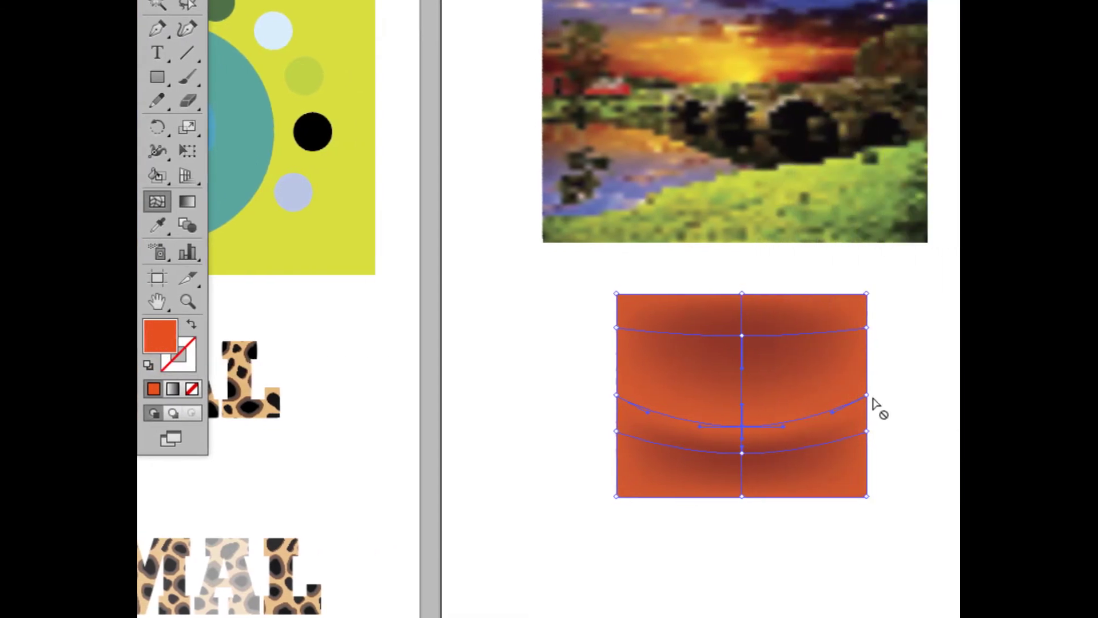
click(665, 331)
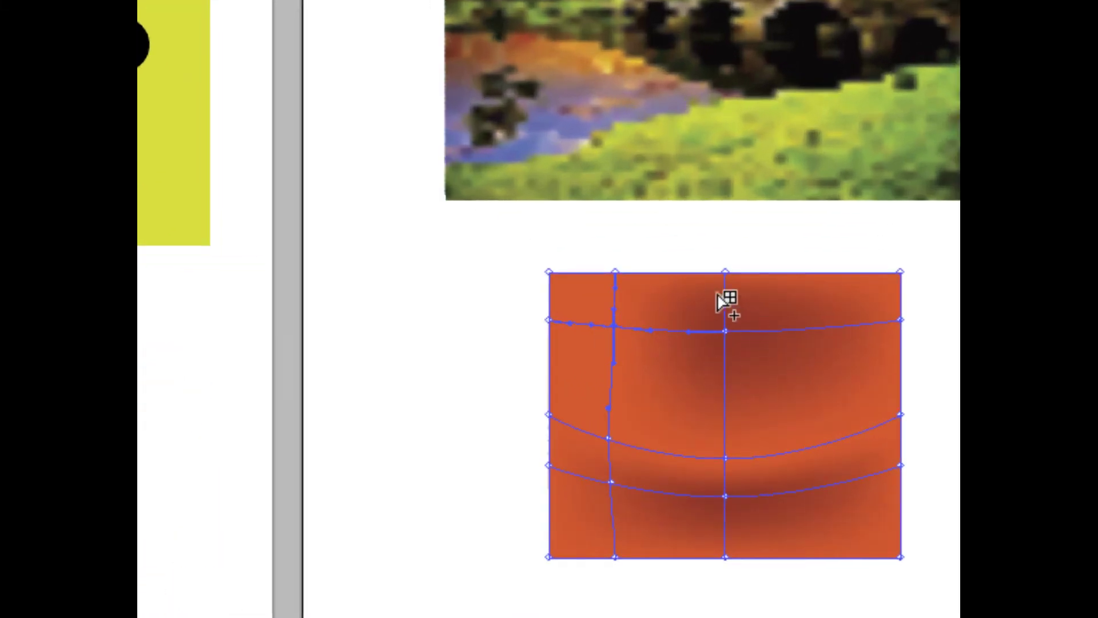
click(824, 326)
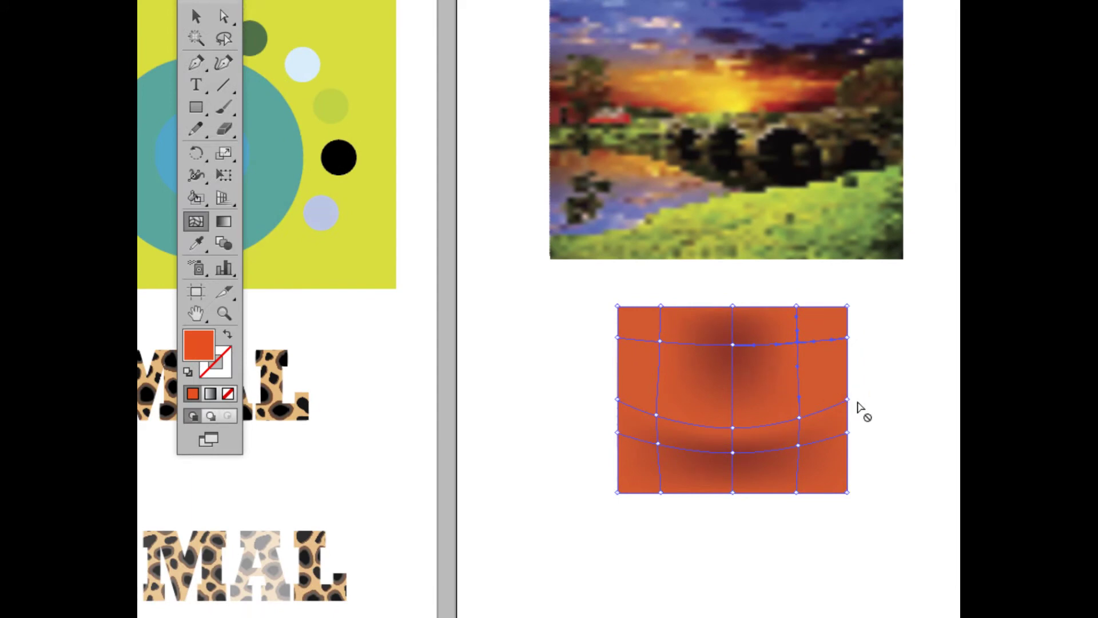
- Recolor the upper and lower dark red mesh points on the center line dark brown, and deselect the mesh
key(a)
click(733, 345)
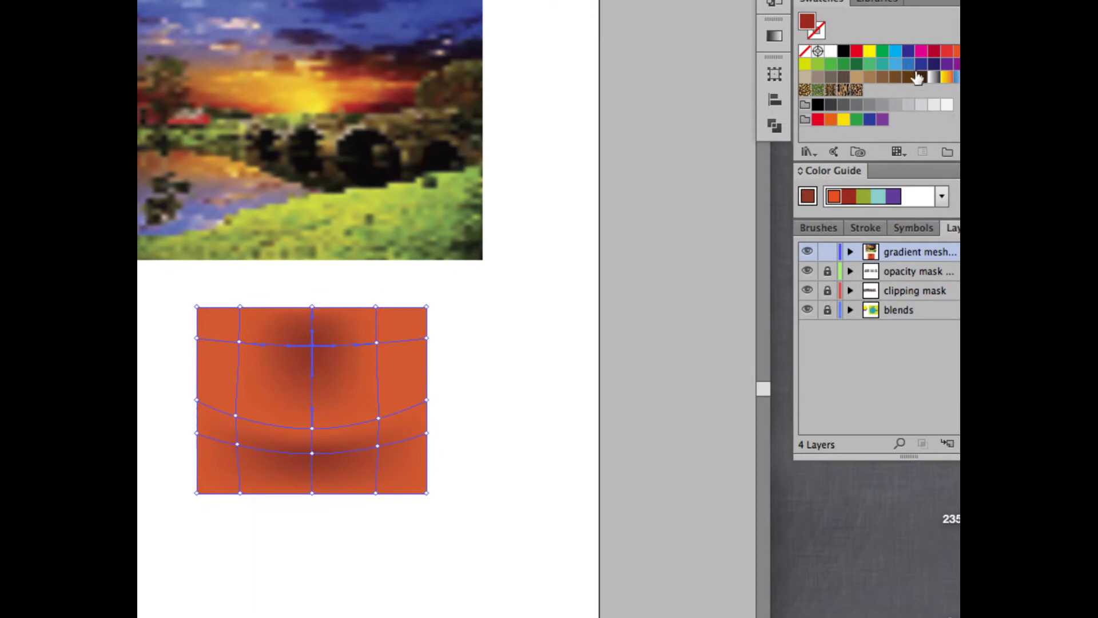
click(921, 80)
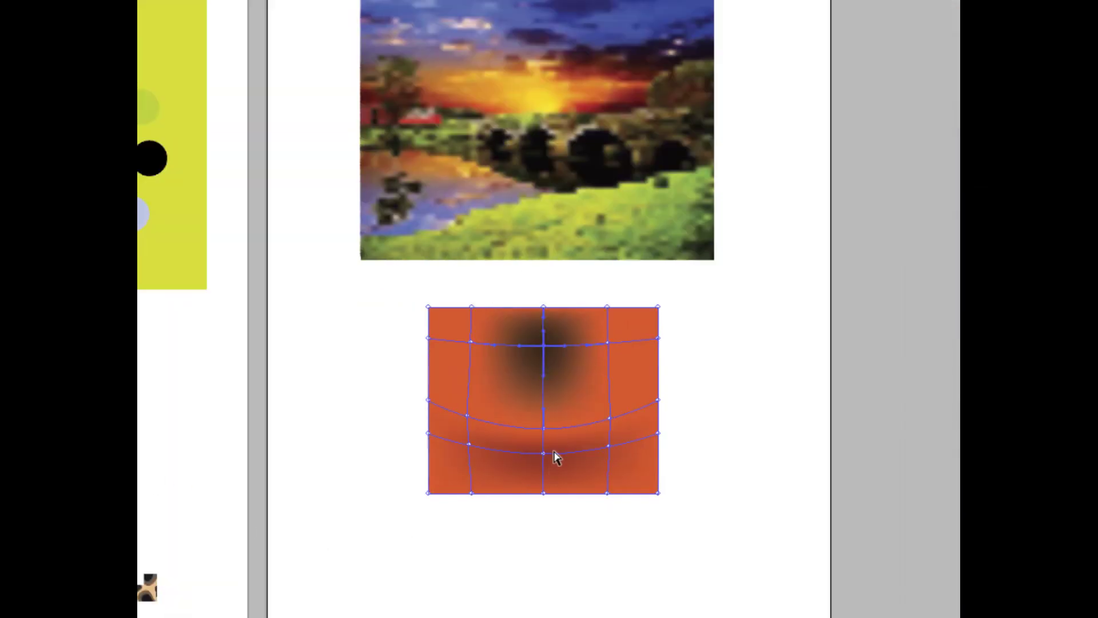
click(544, 453)
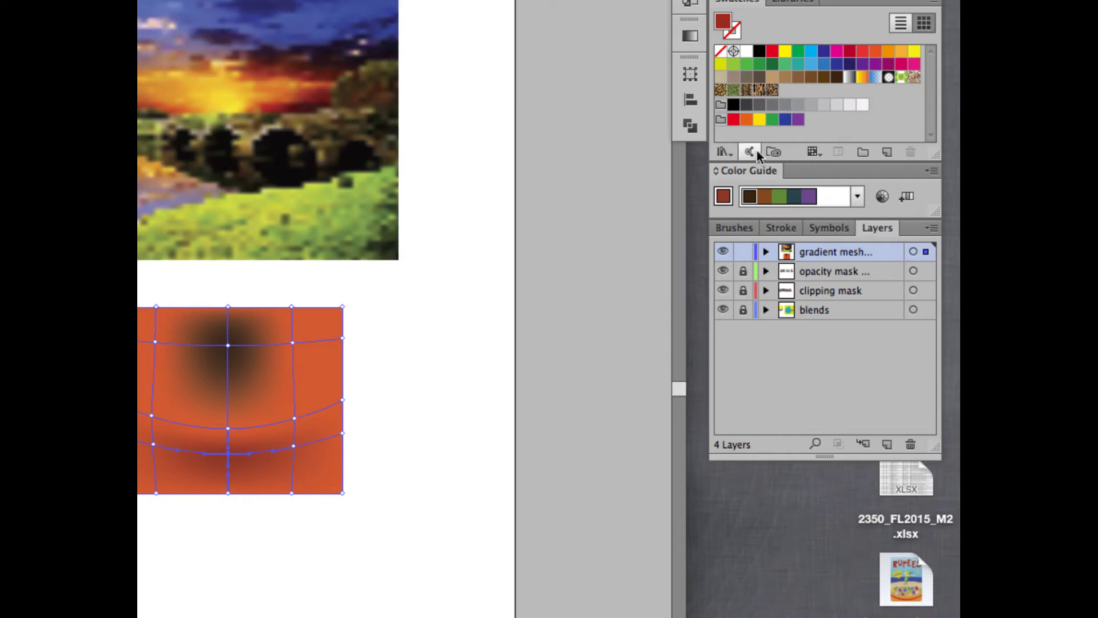
click(749, 196)
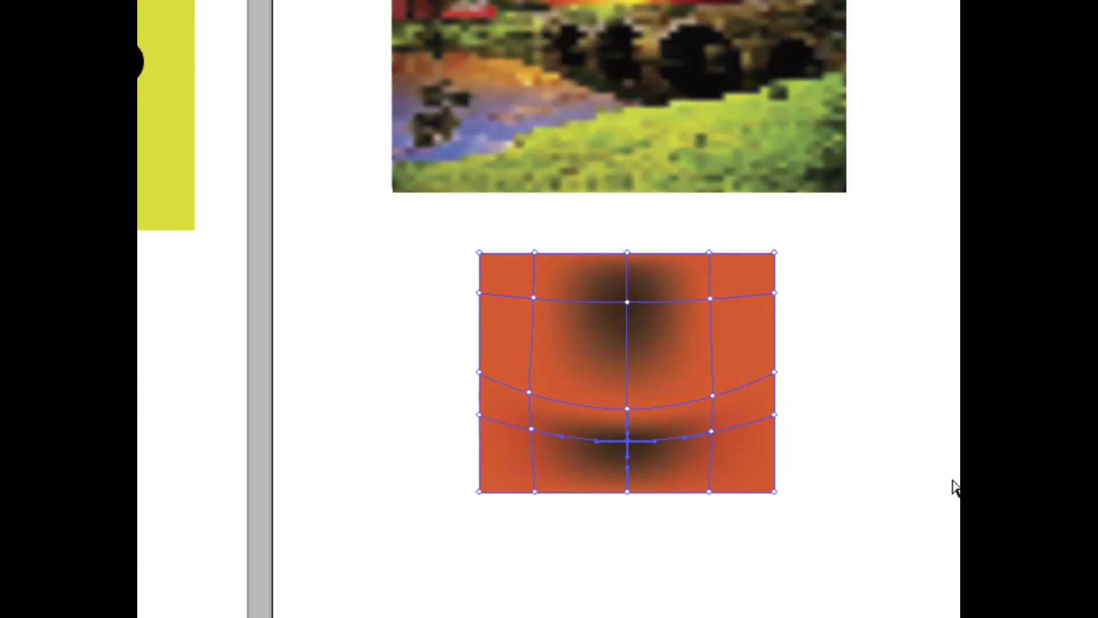
click(867, 400)
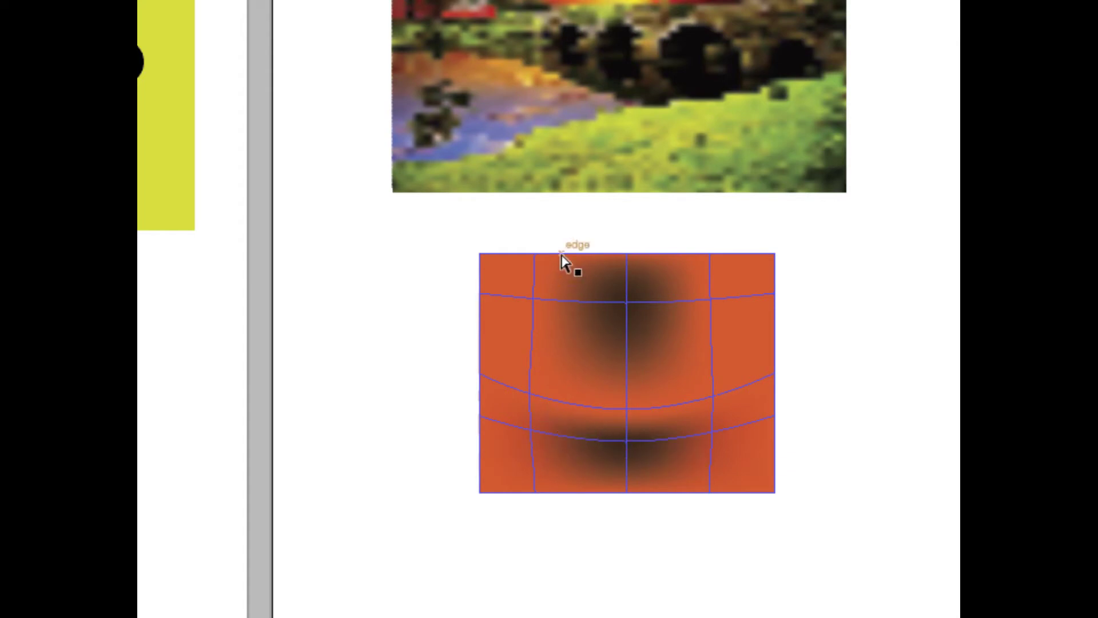
- Try pulling the middle point of the orange mesh's top edge upward, undo it and select the neighboring top-edge point
click(535, 298)
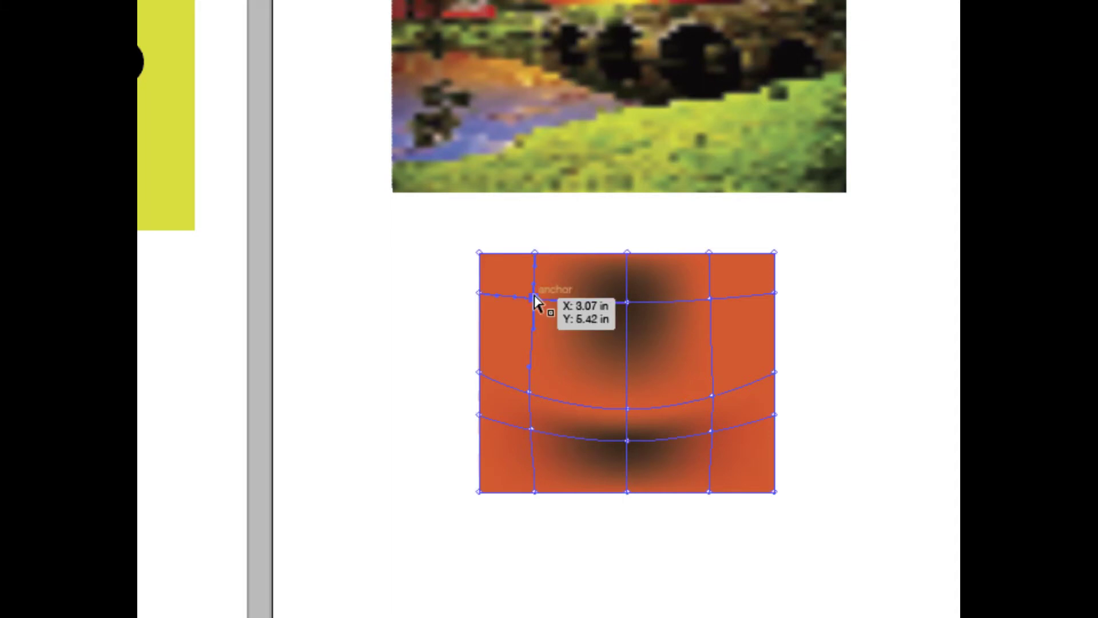
drag(628, 252, 634, 223)
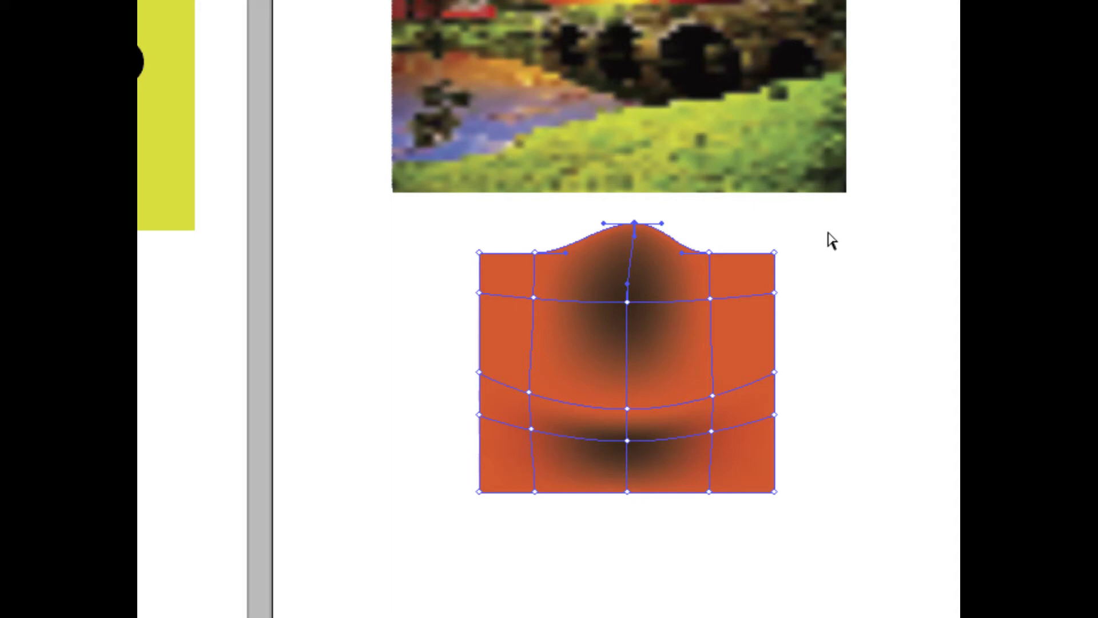
key(ctrl+z)
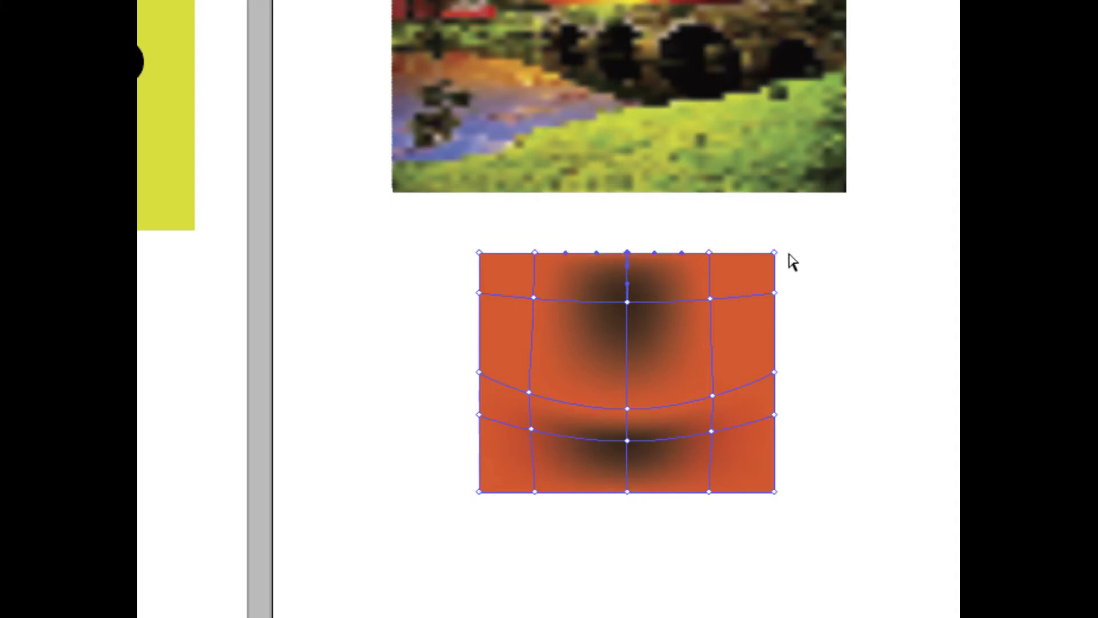
click(710, 252)
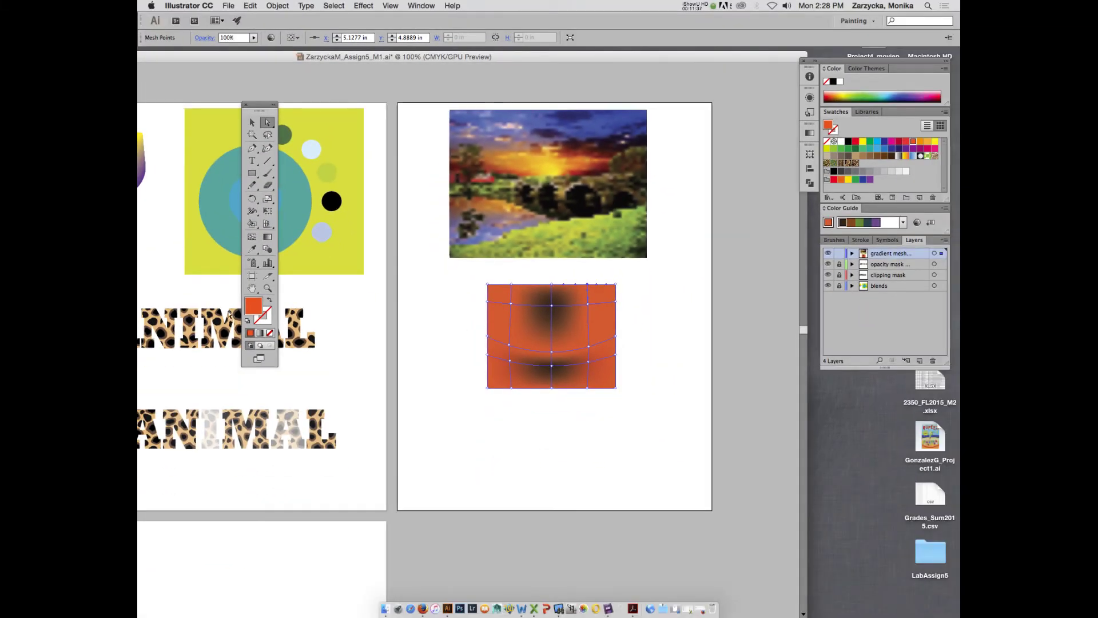
- Select the whole orange mesh object below the landscape and delete it
click(251, 122)
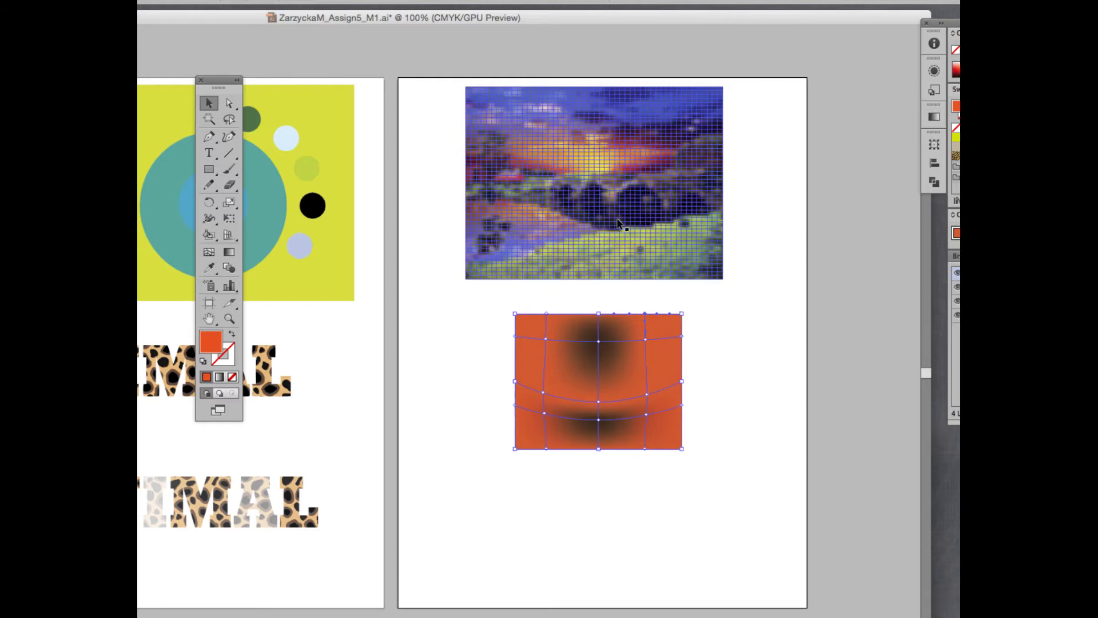
click(571, 348)
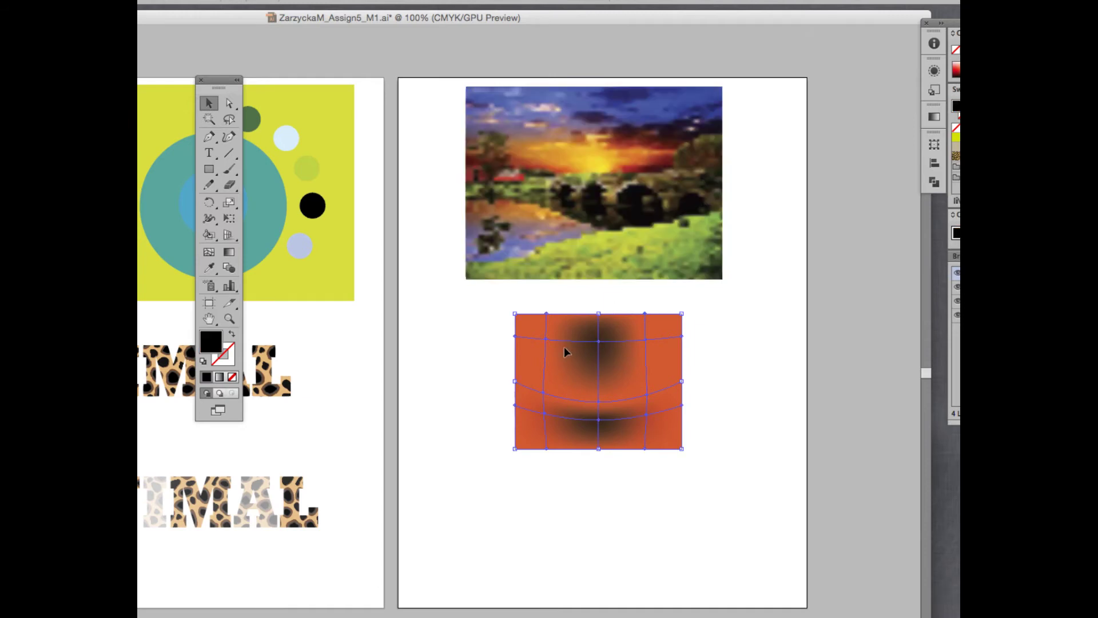
key(Delete)
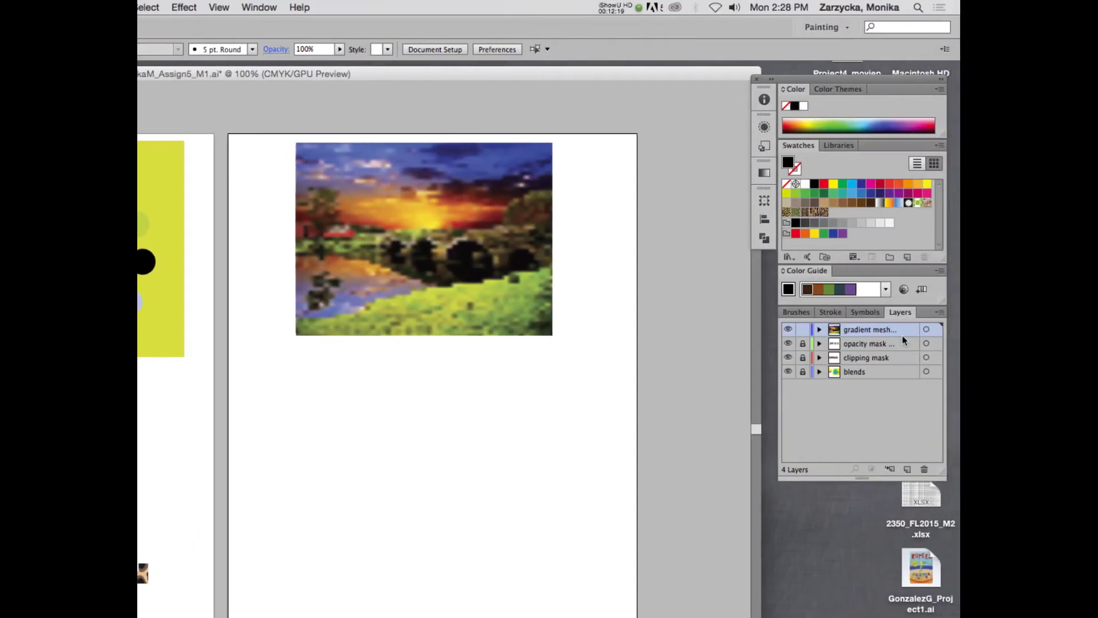
- Lock the gradient mesh layer and add a new layer named original 1 above it
click(804, 331)
click(908, 468)
double_click(852, 329)
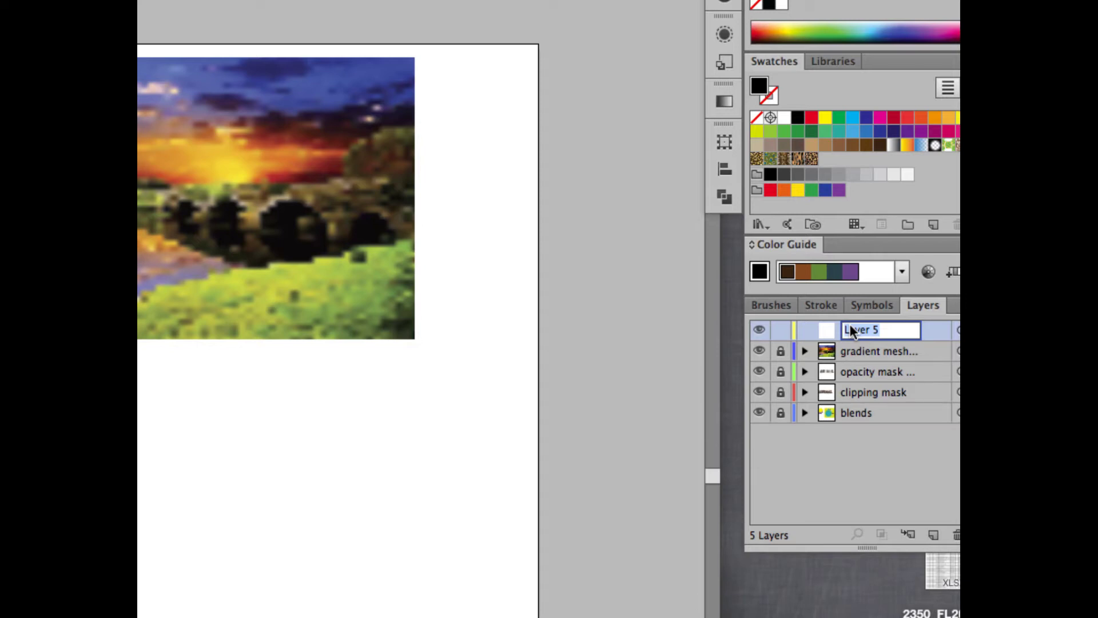
text(original 1)
key(Return)
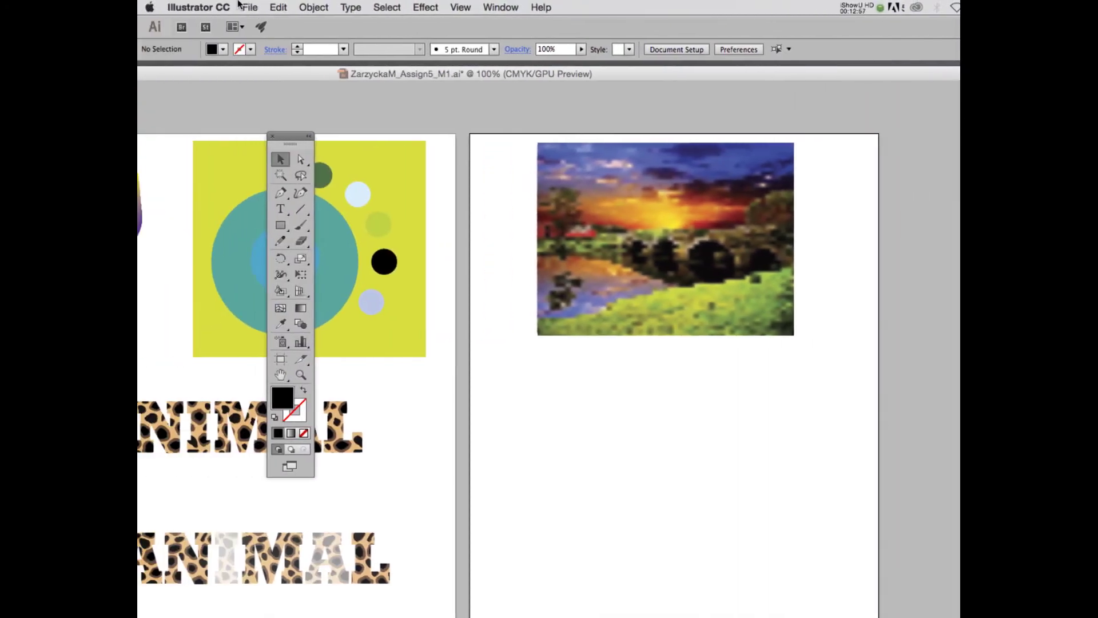
- Place grapes.jpg from the LabAssign5 folder on the Desktop as a linked image on the landscape artboard
click(240, 7)
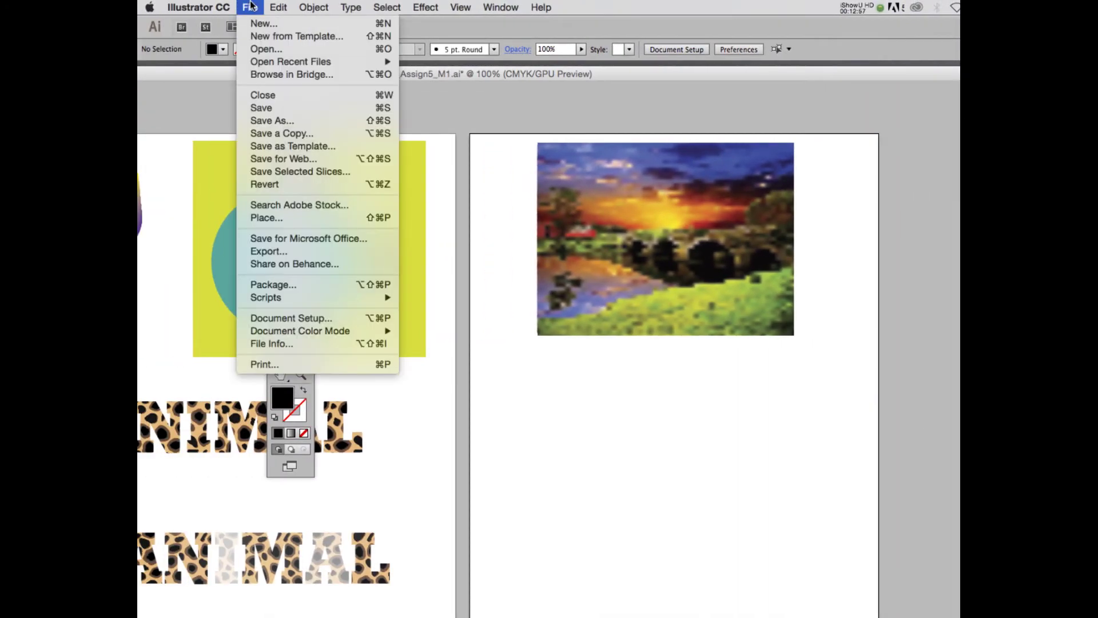
click(264, 216)
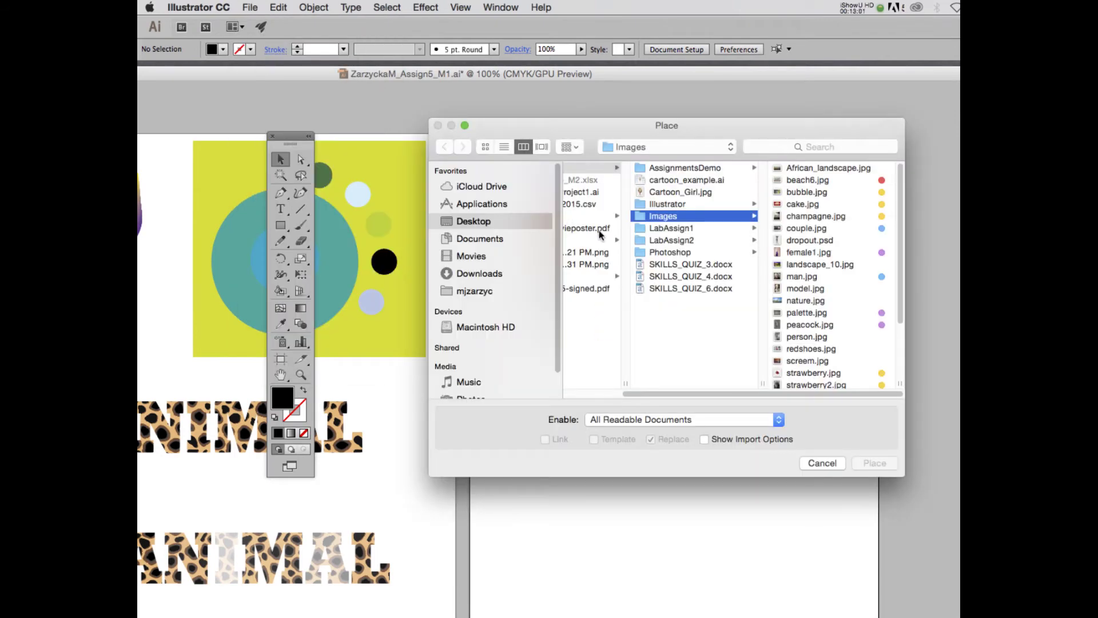
click(474, 242)
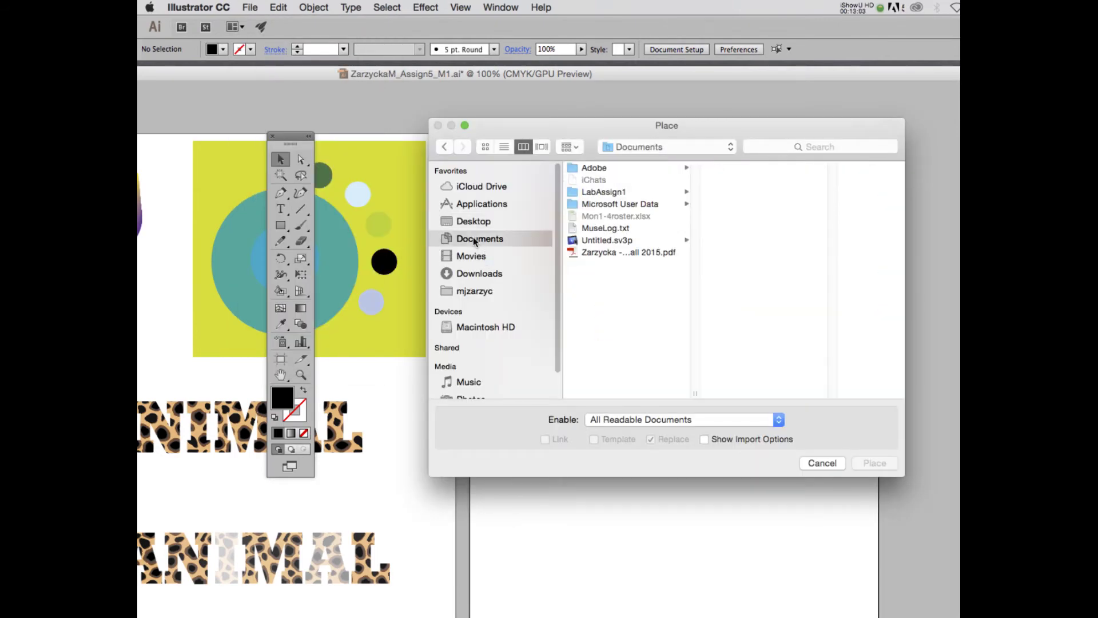
click(480, 293)
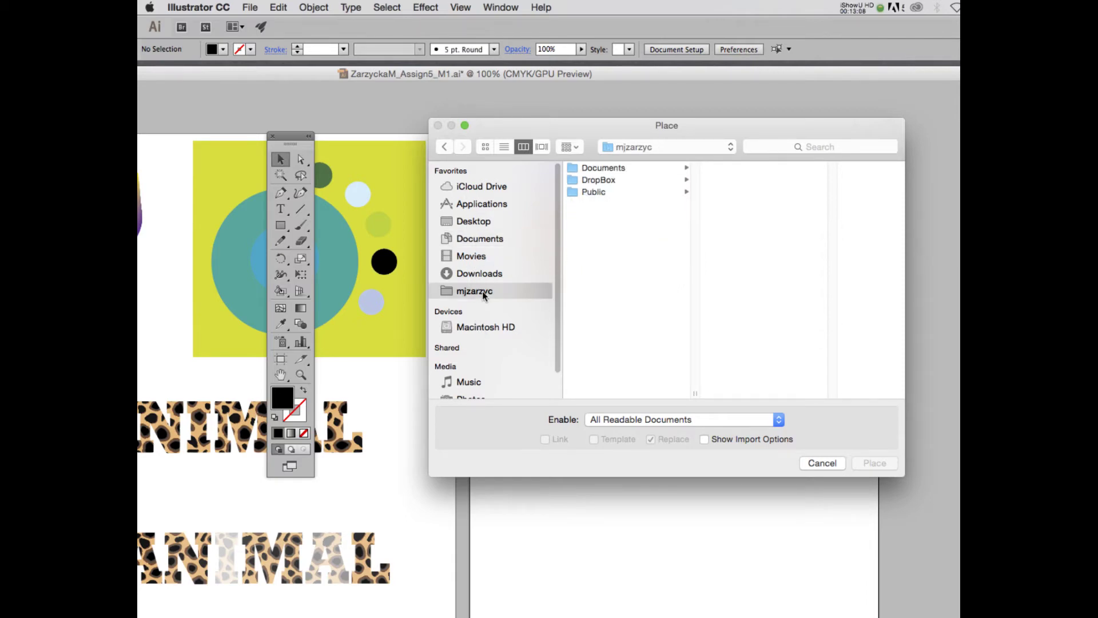
click(600, 177)
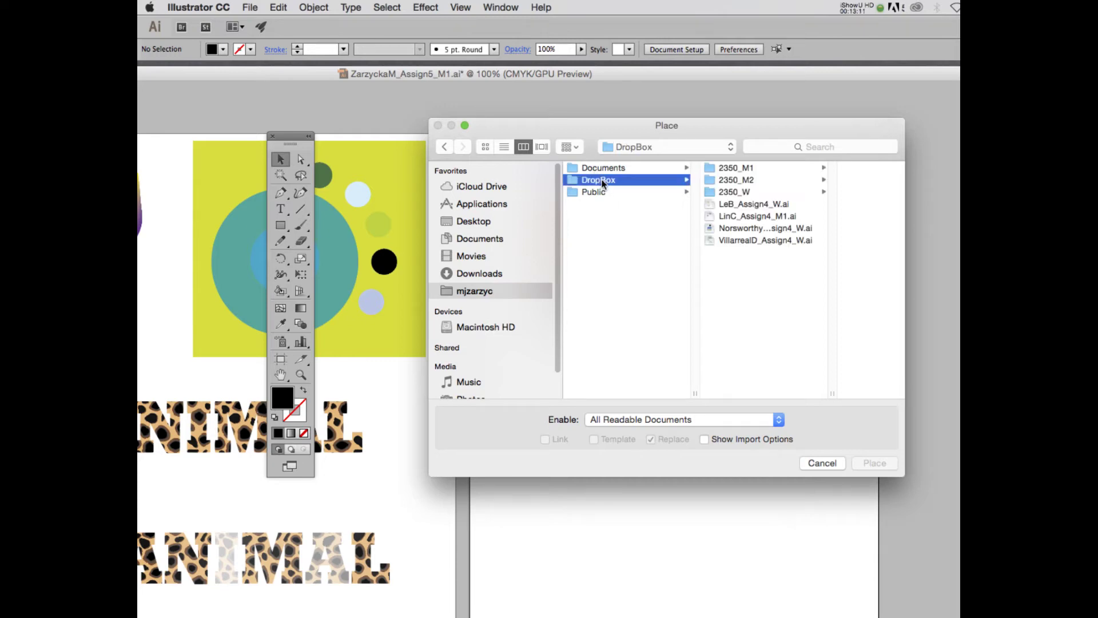
click(607, 167)
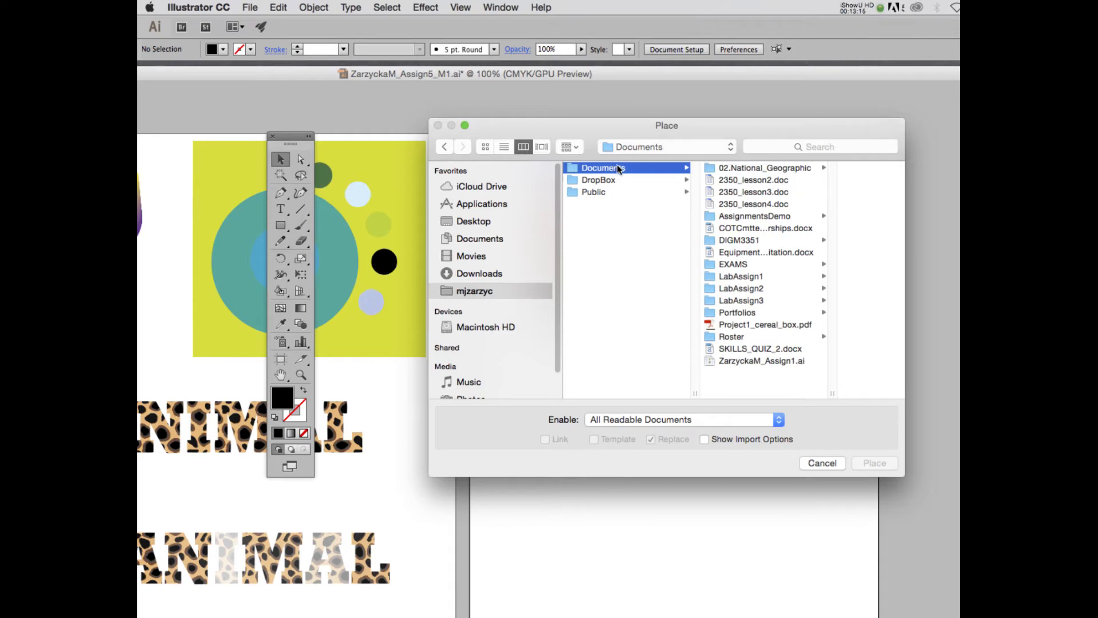
click(864, 7)
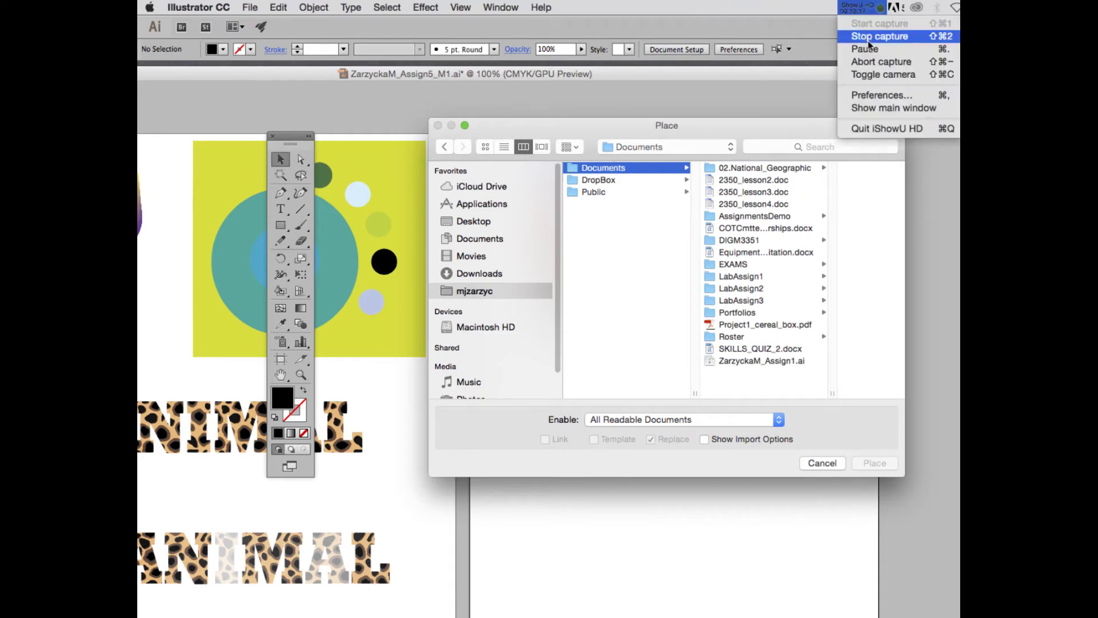
click(871, 46)
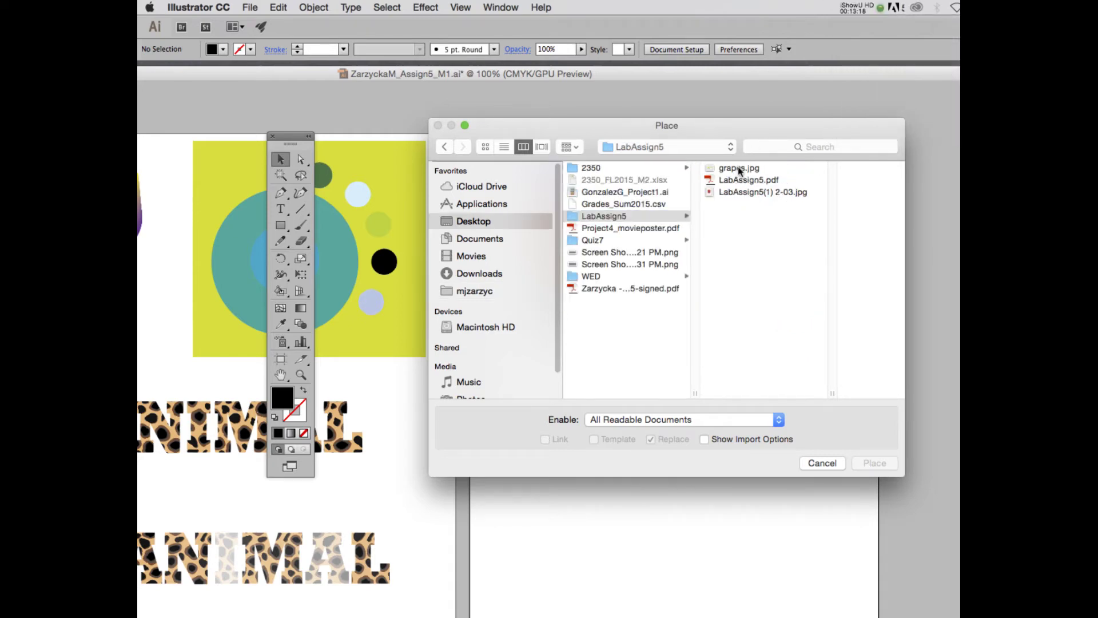
click(739, 168)
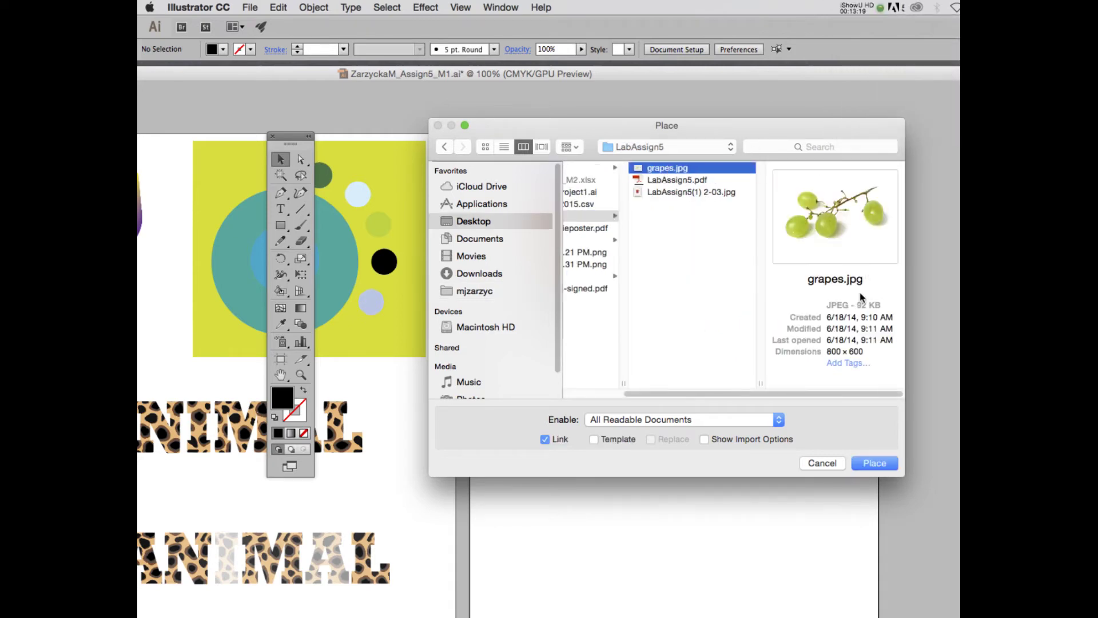
click(874, 463)
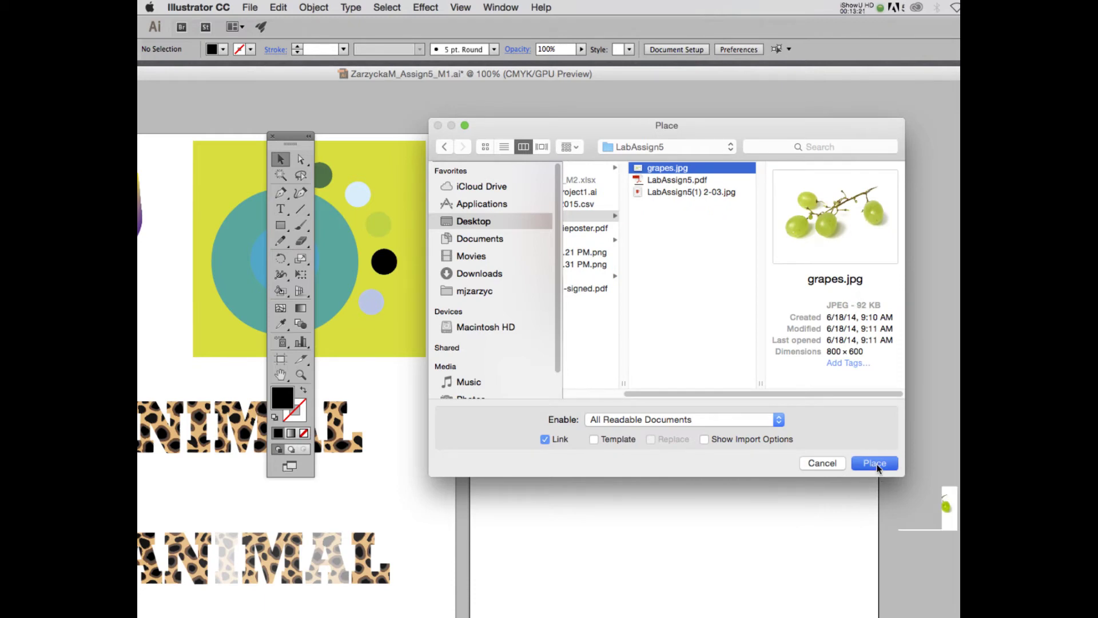
click(508, 351)
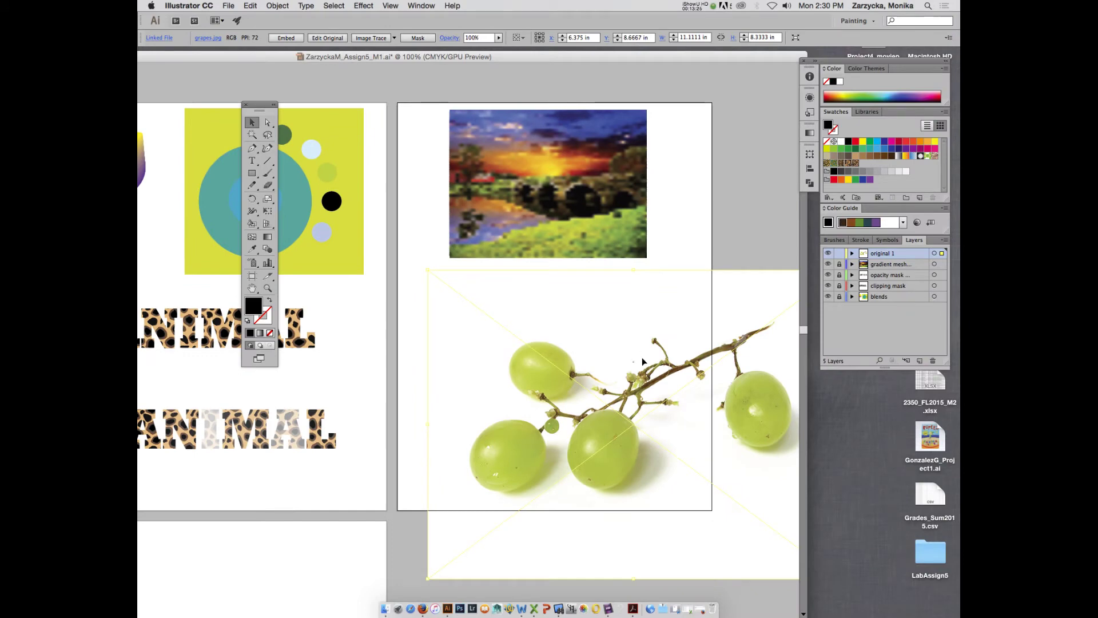
- Scale the grapes photo down to about 9.67 by 7.25 in and position it just below the landscape artwork
drag(641, 364, 569, 327)
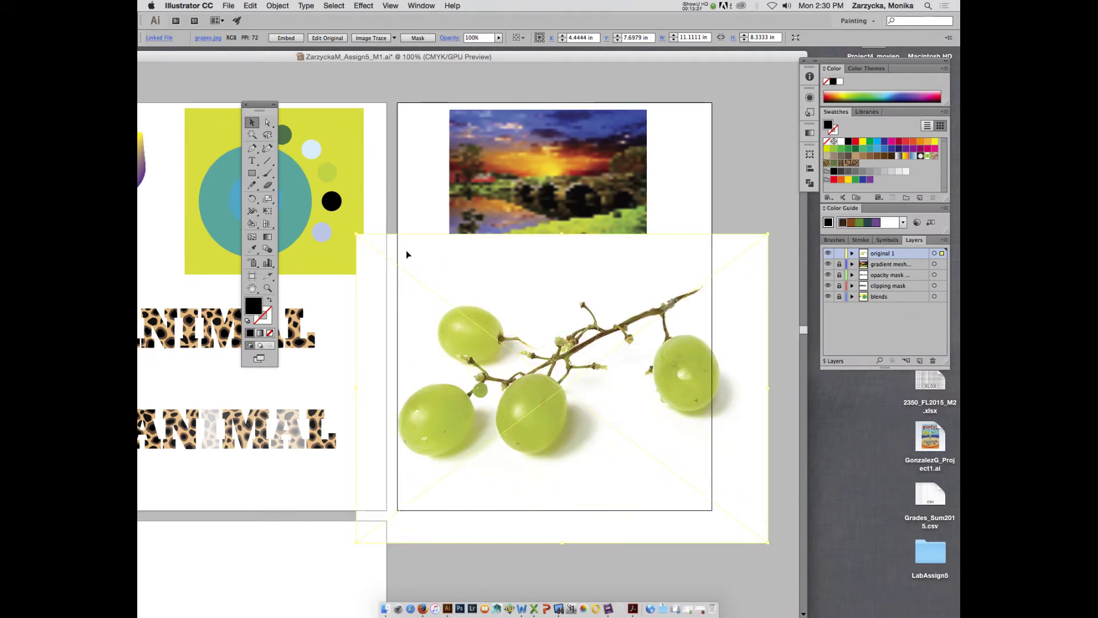
drag(356, 234, 410, 274)
drag(523, 350, 488, 315)
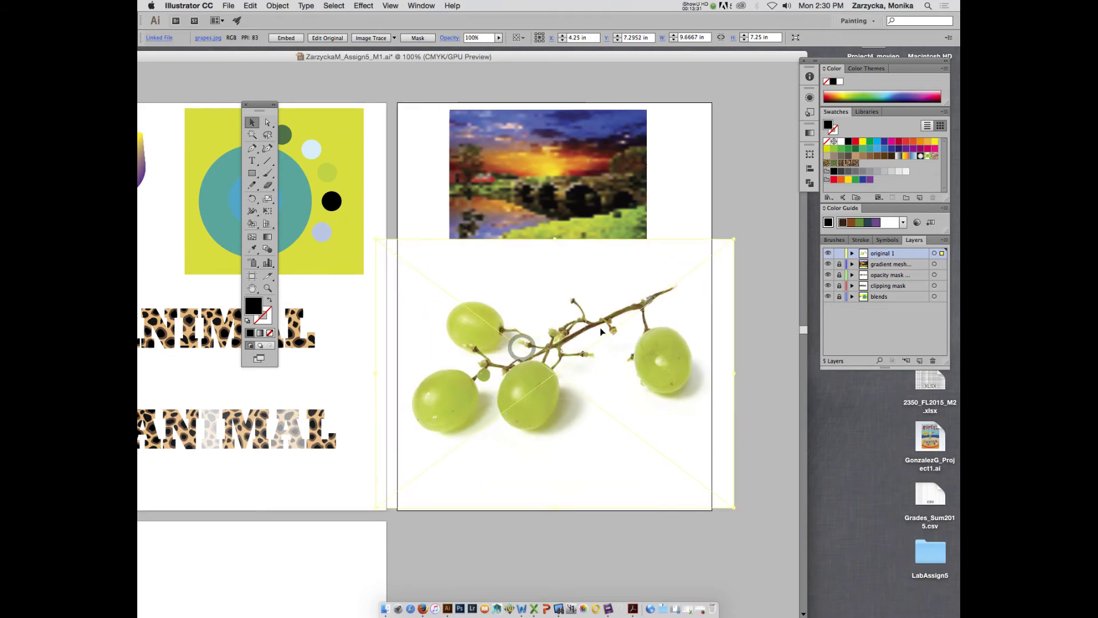
click(770, 377)
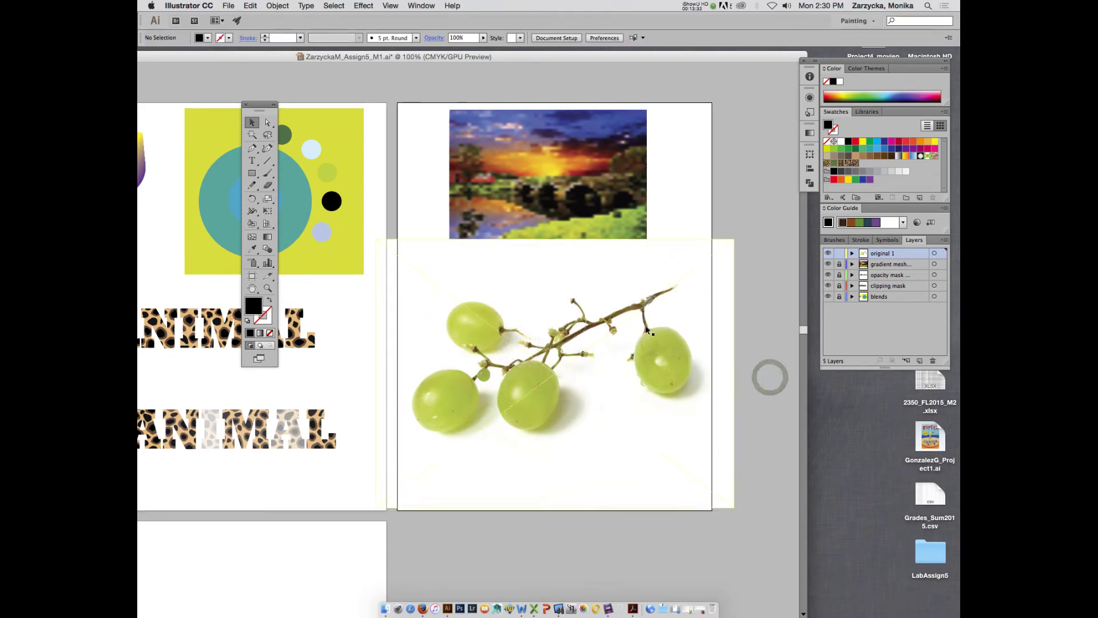
click(397, 283)
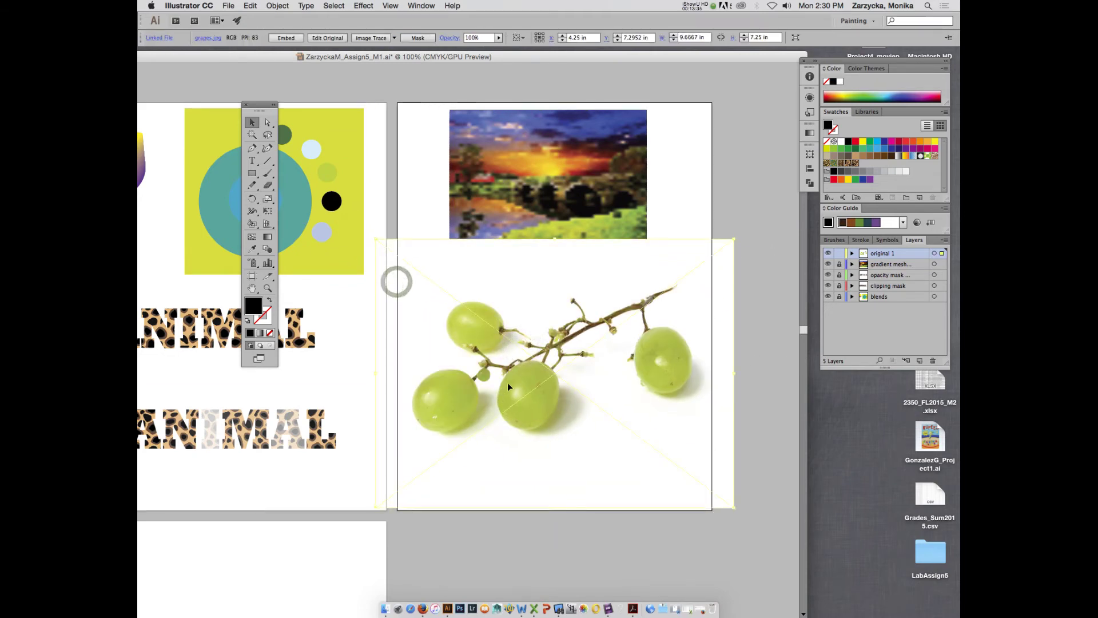
drag(554, 273, 559, 297)
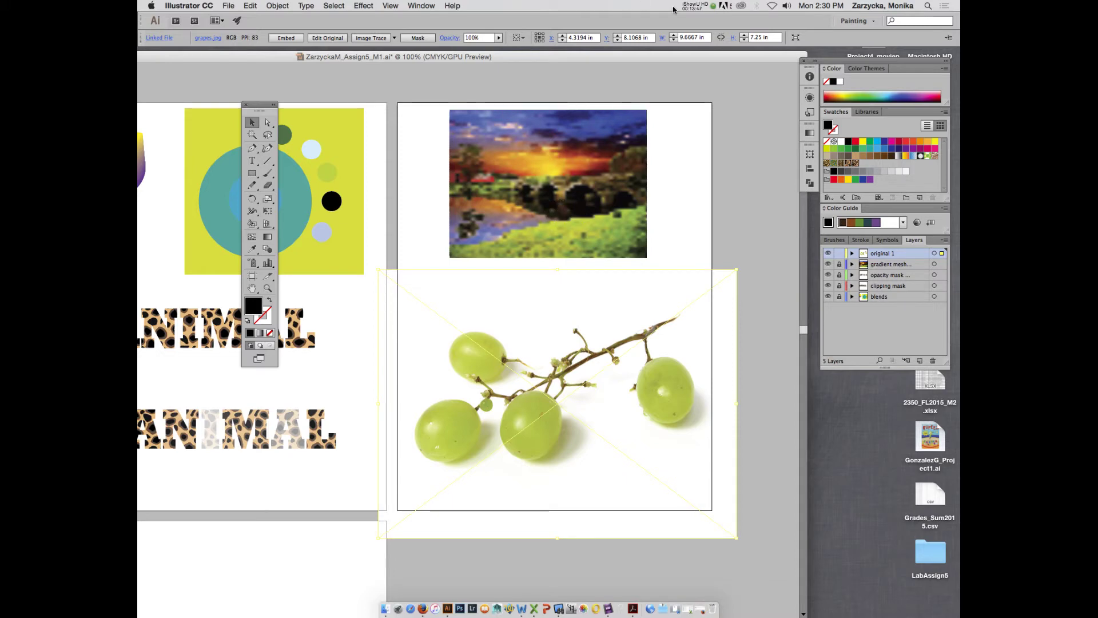
click(697, 6)
click(703, 38)
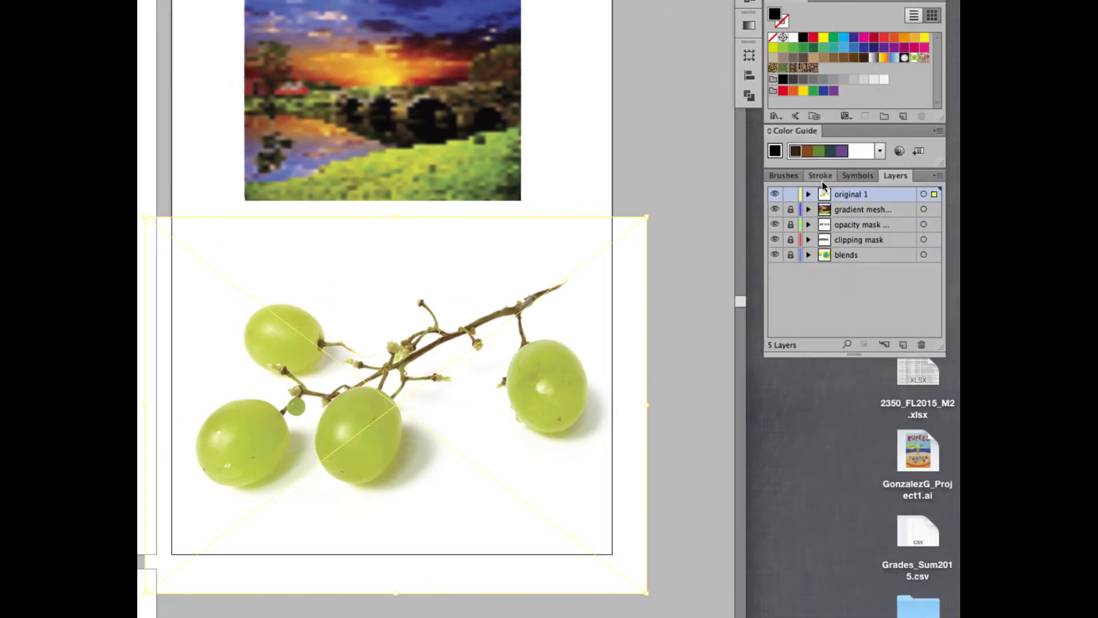
- Lock the original 1 layer and try to release its artwork to layers in sequence
click(790, 195)
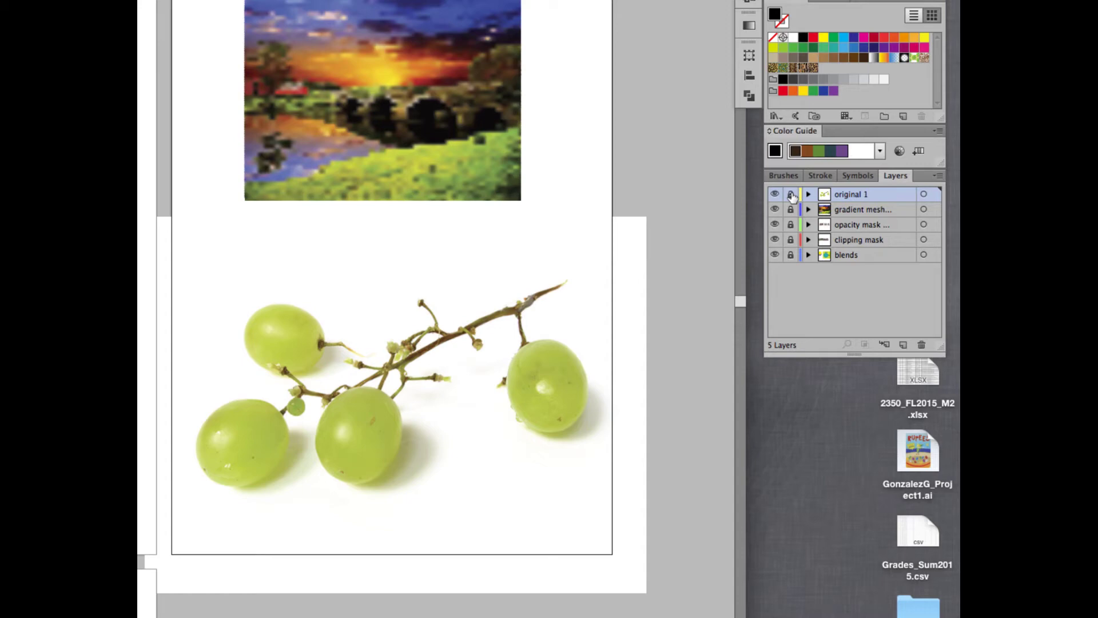
click(791, 195)
click(938, 175)
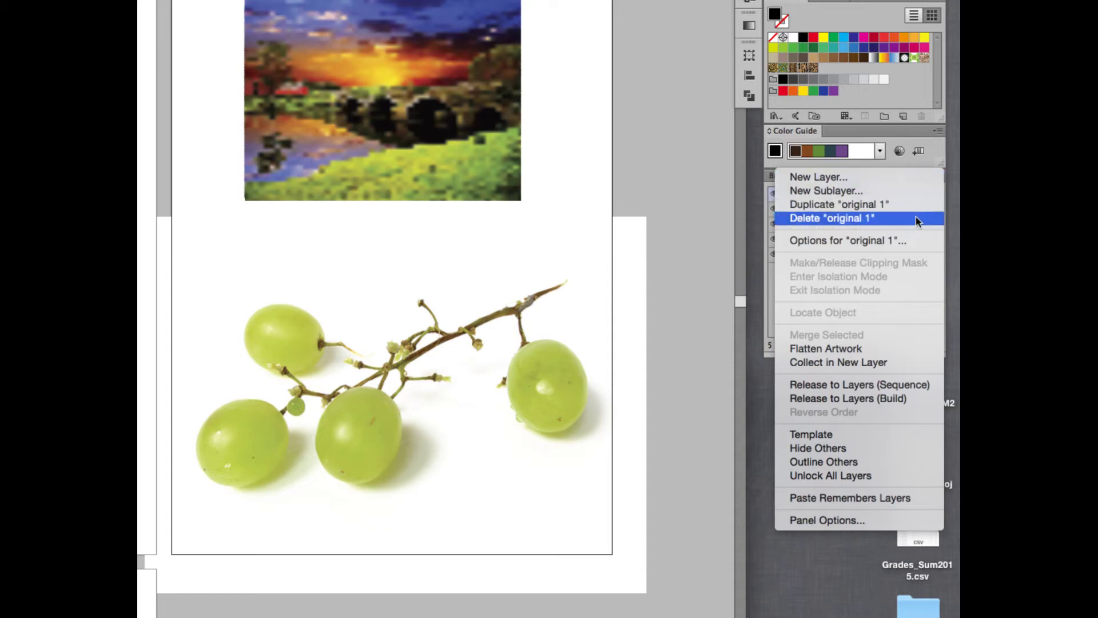
click(847, 387)
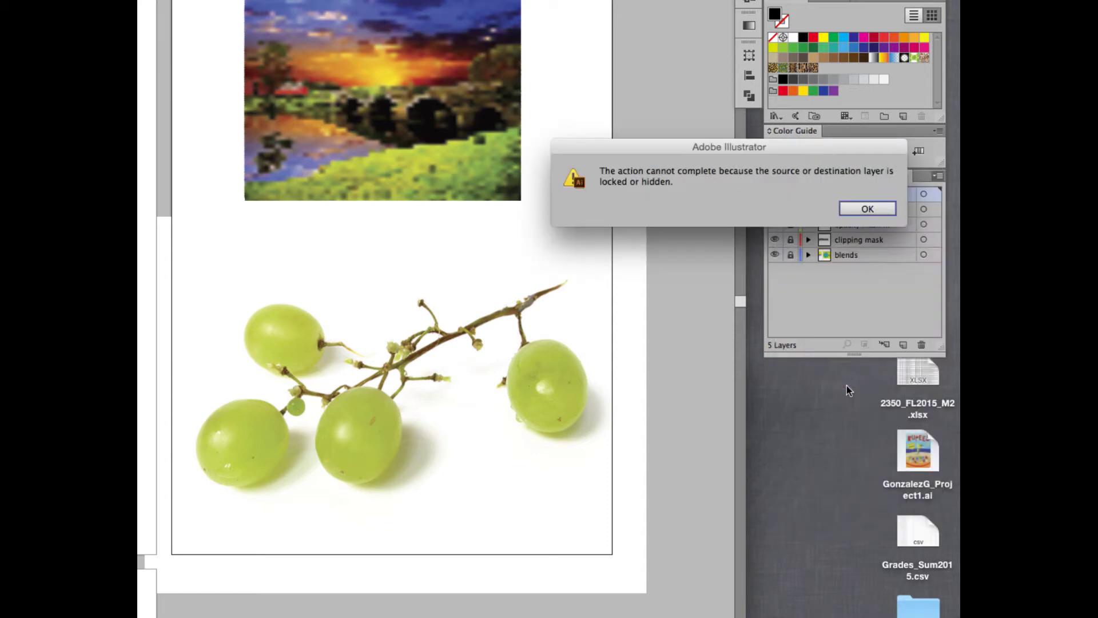
click(867, 209)
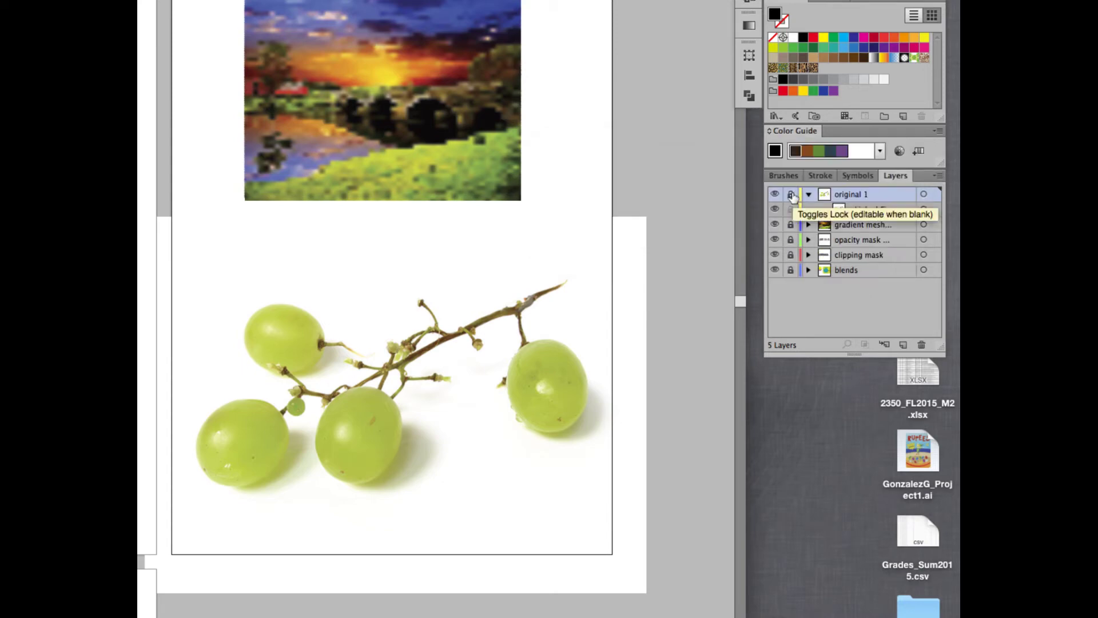
- Unlock the original 1 layer and release its artwork to layers using the Sequence option
click(791, 196)
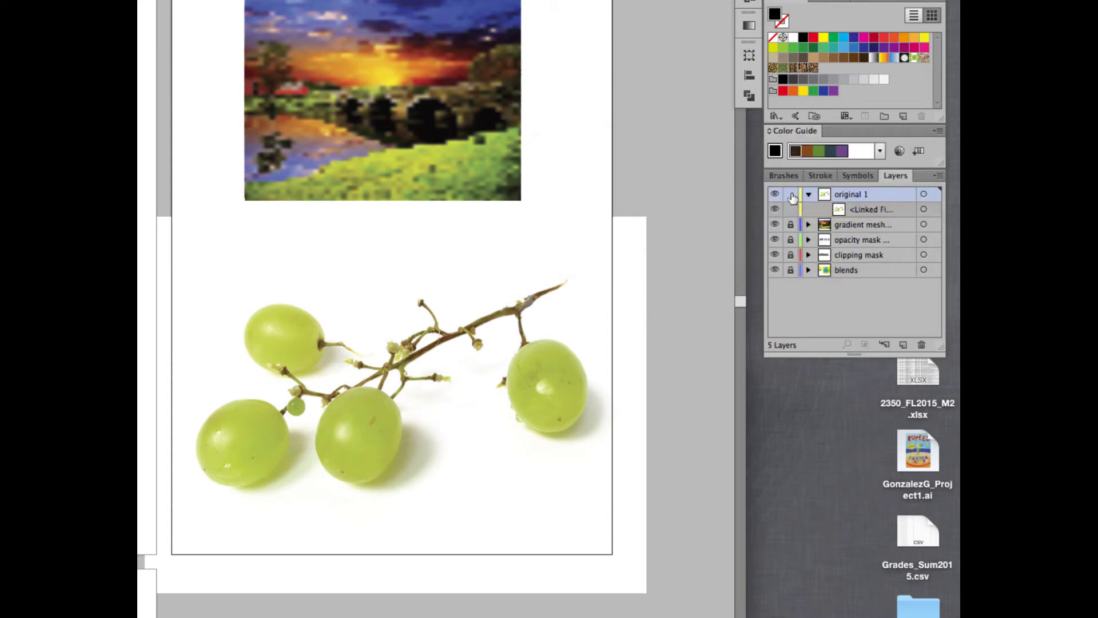
click(937, 177)
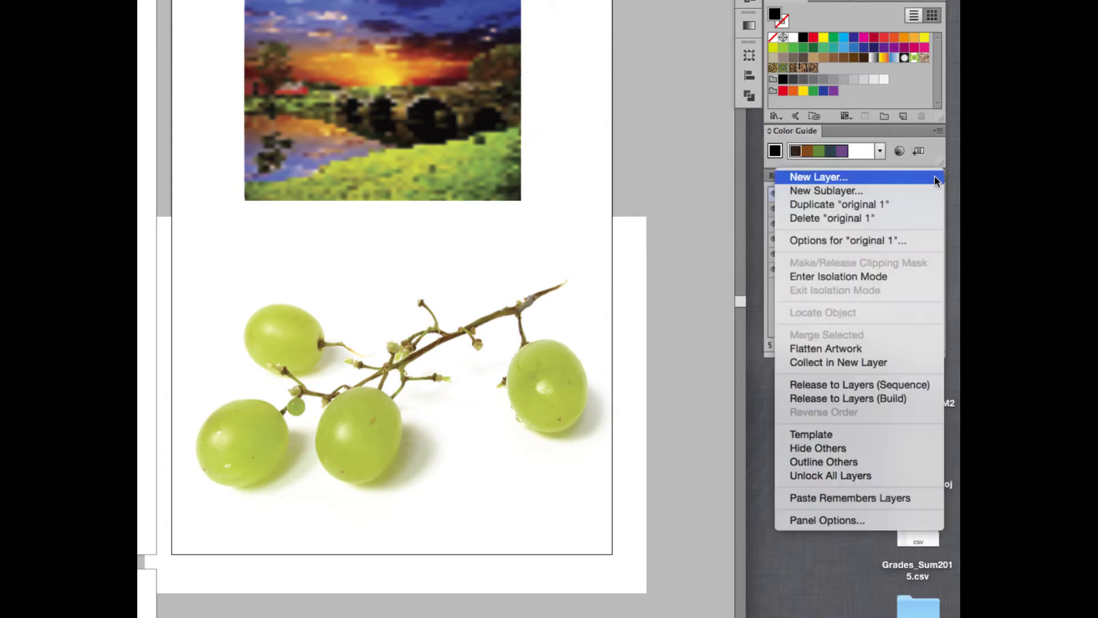
click(900, 385)
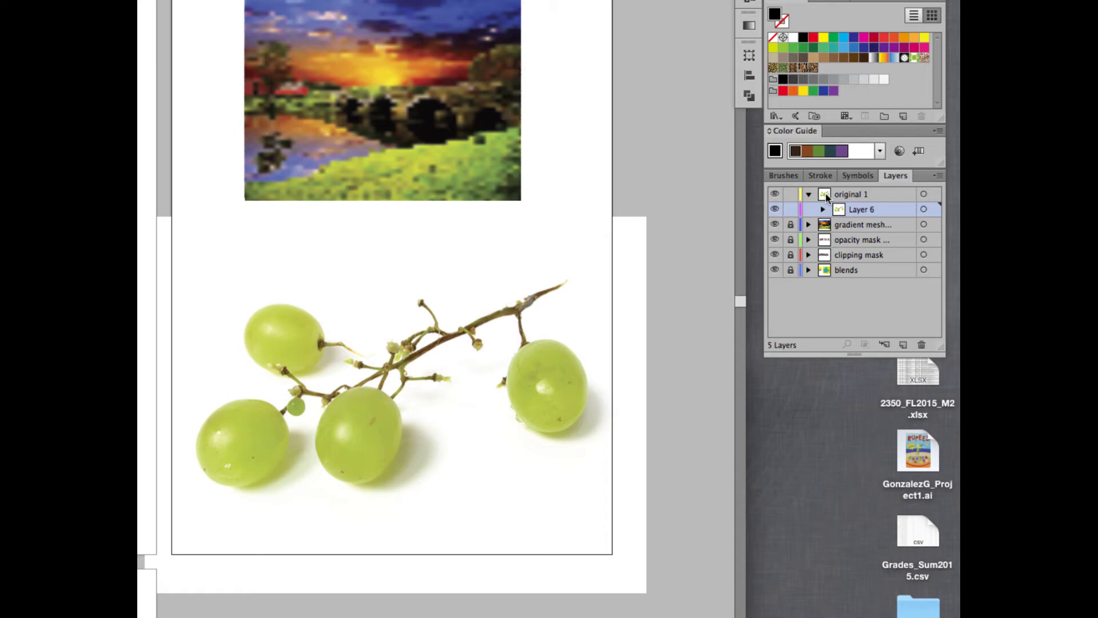
- Lock the original 1 layer and add a new top-level layer above it
click(790, 195)
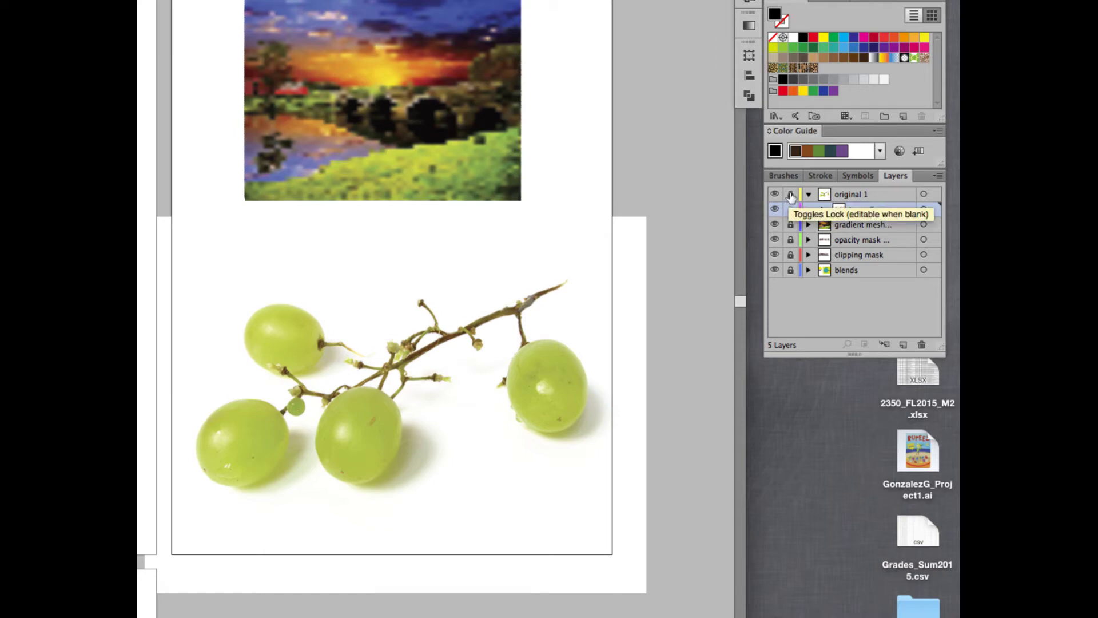
click(902, 346)
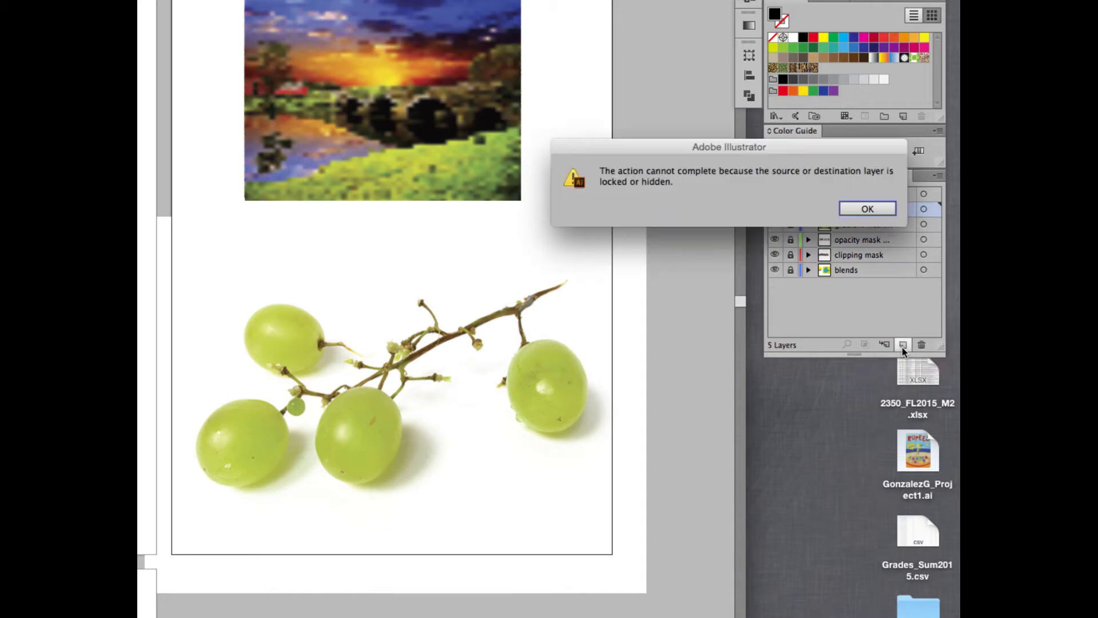
click(874, 208)
click(872, 195)
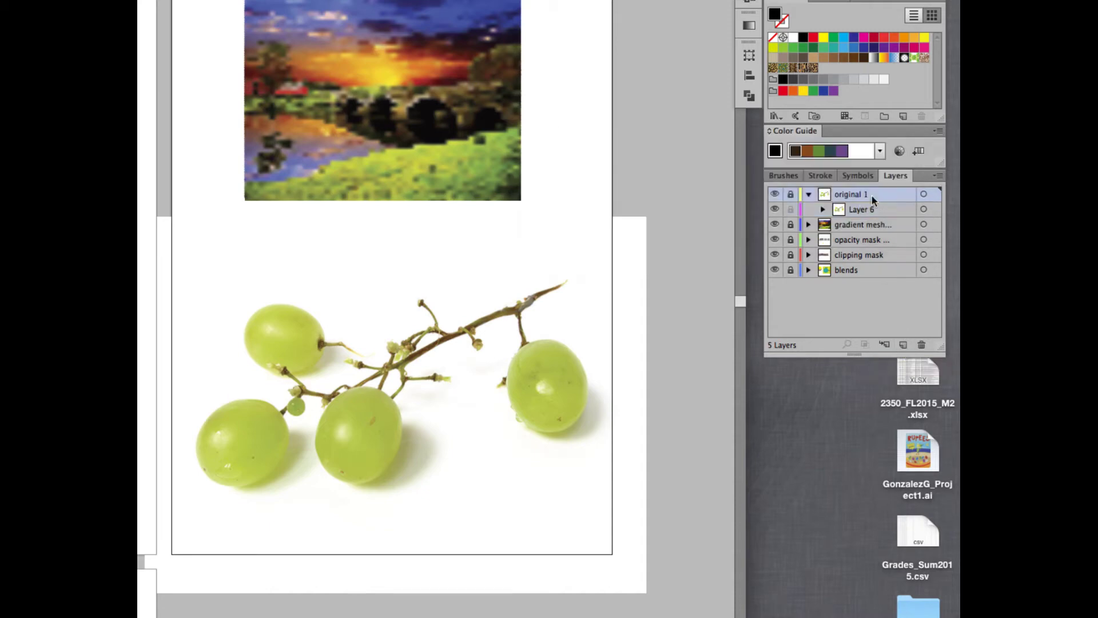
click(904, 345)
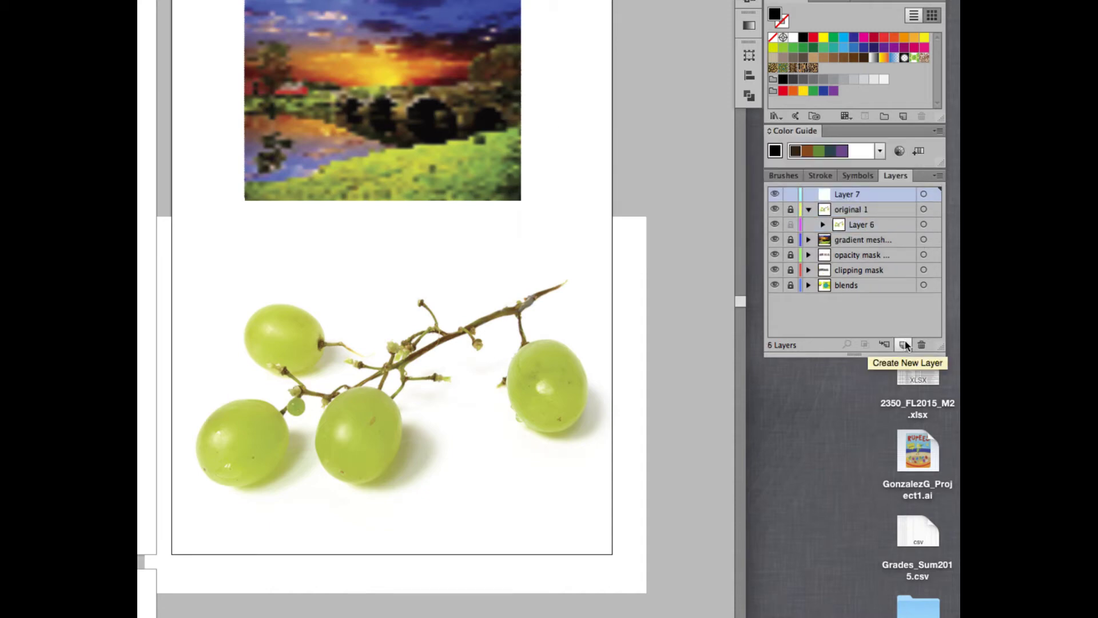
- Name the new empty top layer grapes mesh and set its layer color to Orange
double_click(824, 196)
drag(439, 54, 654, 101)
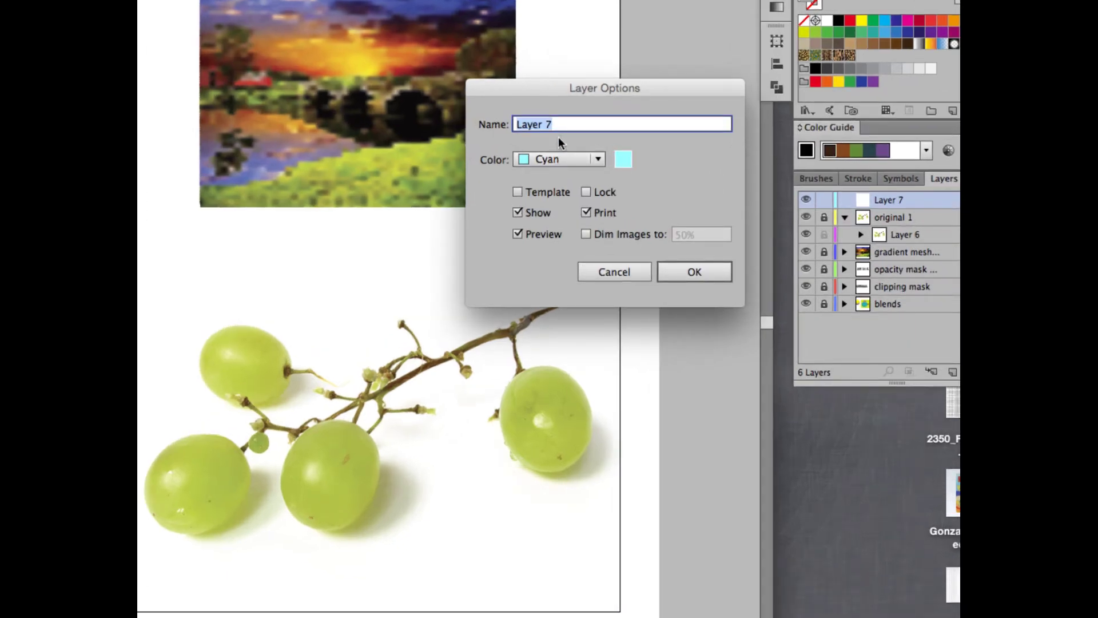
text(grapes mesh)
click(571, 159)
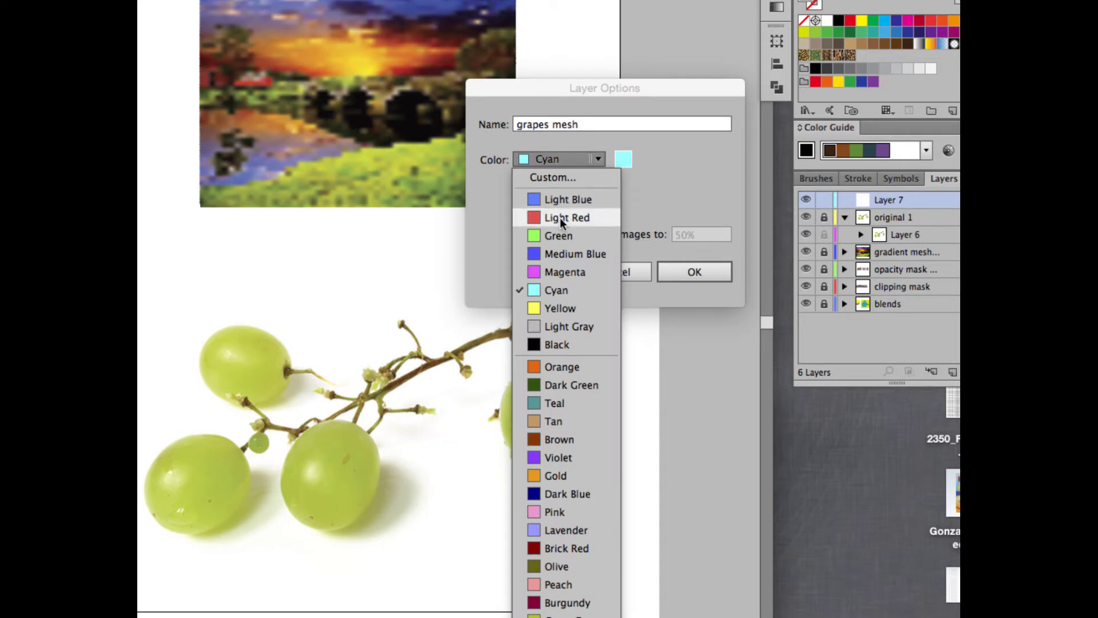
click(561, 372)
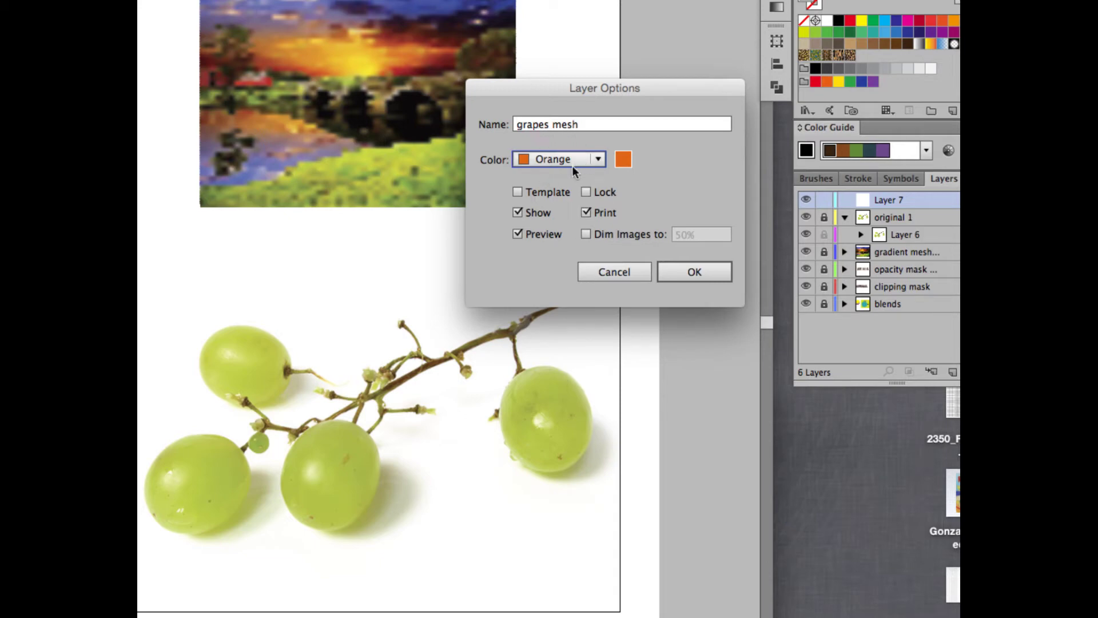
click(694, 272)
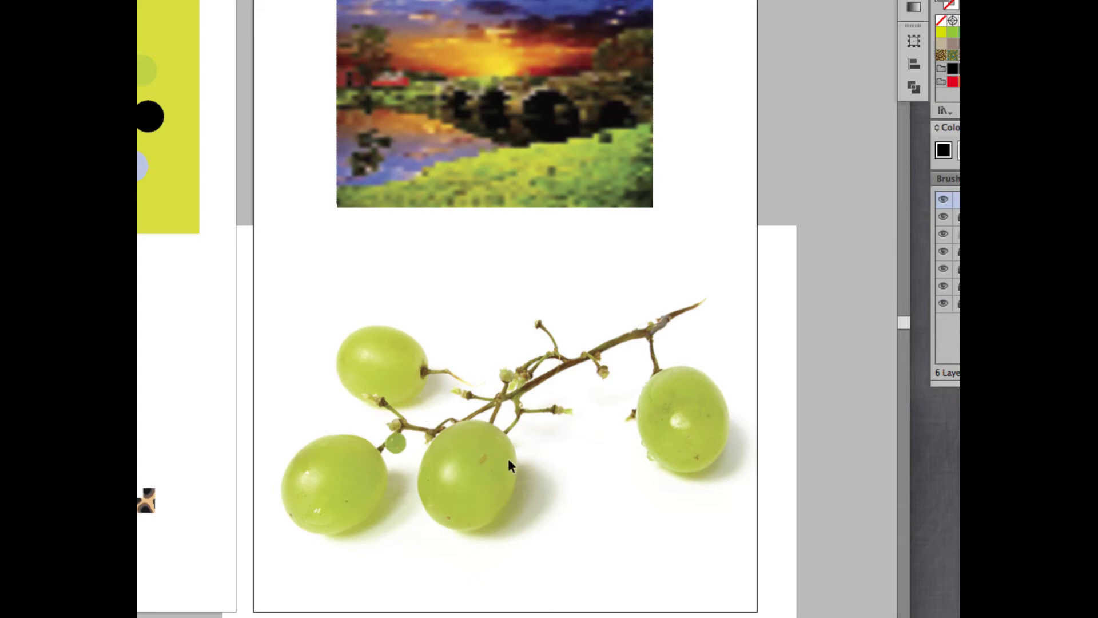
scroll(467, 446, down, 1)
scroll(470, 429, down, 2)
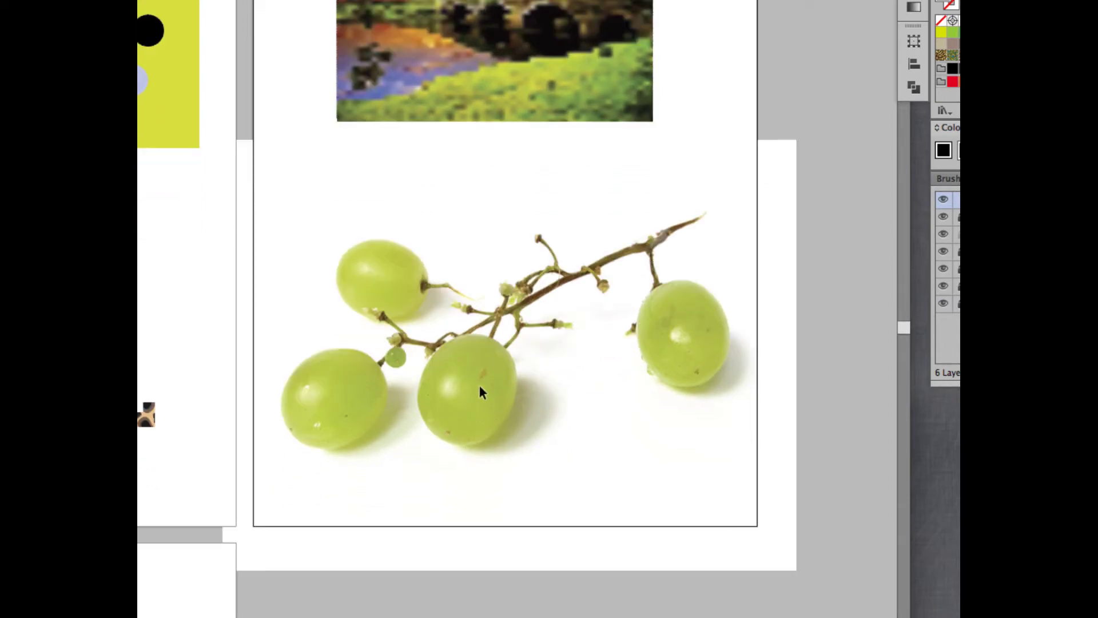
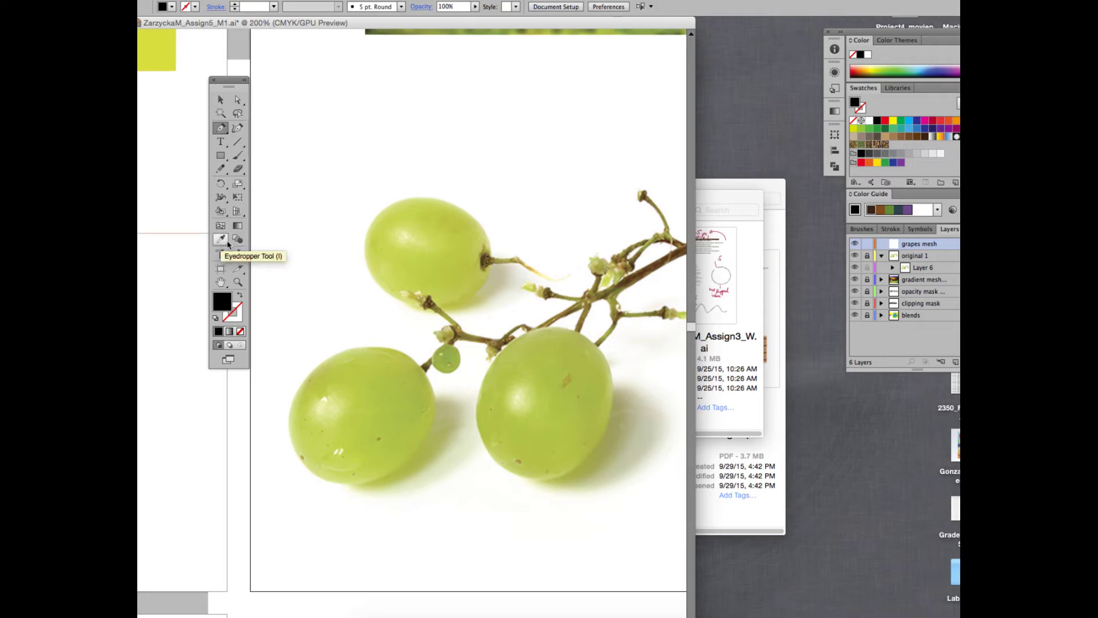
- Sample the medium green from the upper part of the front middle grape as the fill color
click(221, 239)
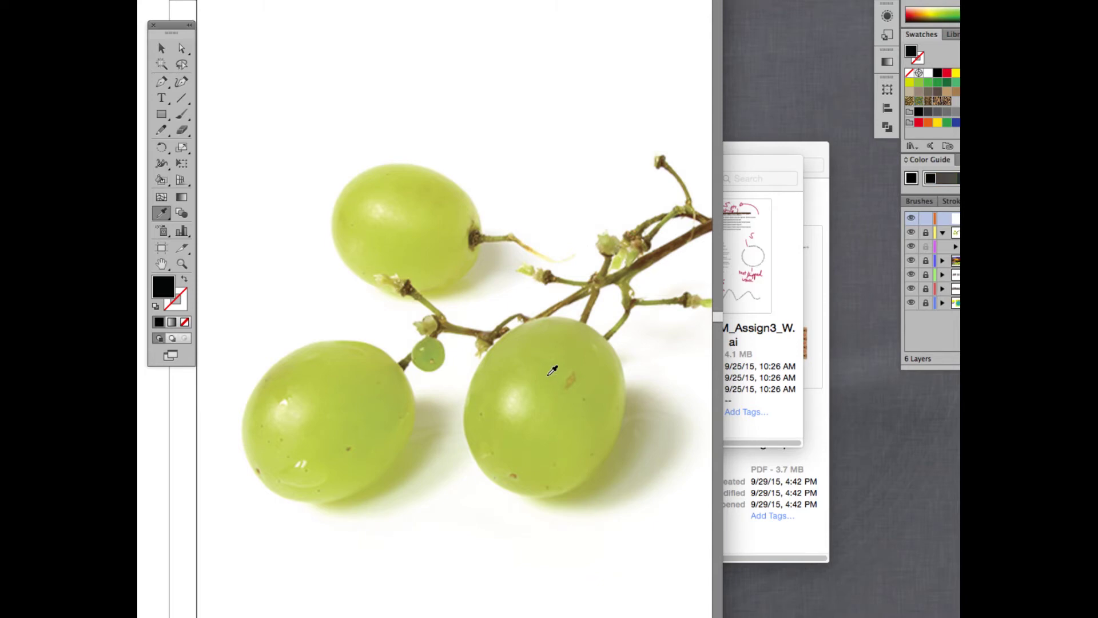
click(553, 367)
key(super+z)
click(548, 373)
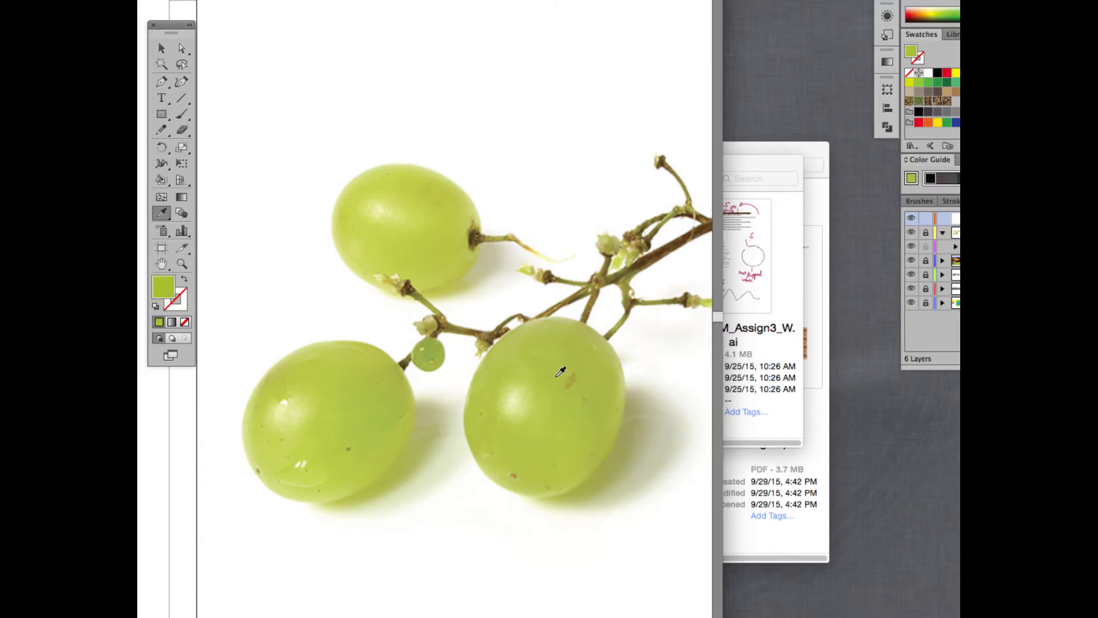
key(super+z)
click(551, 366)
- Trace the front middle grape's outline with a closed, green-filled Pen tool path, then deselect it
key(p)
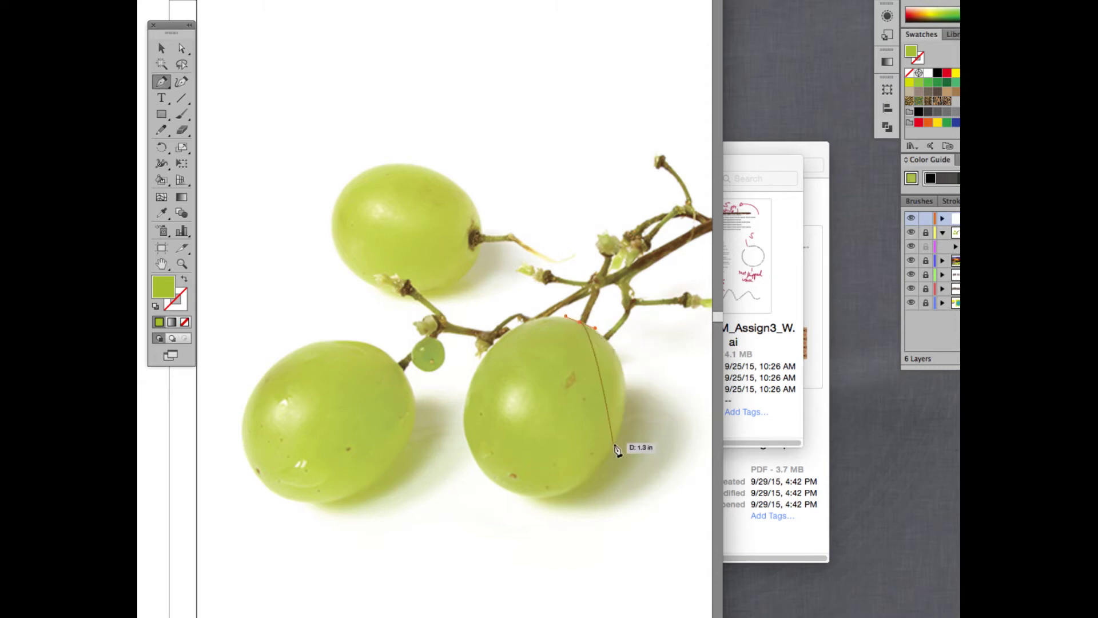
drag(615, 444, 578, 533)
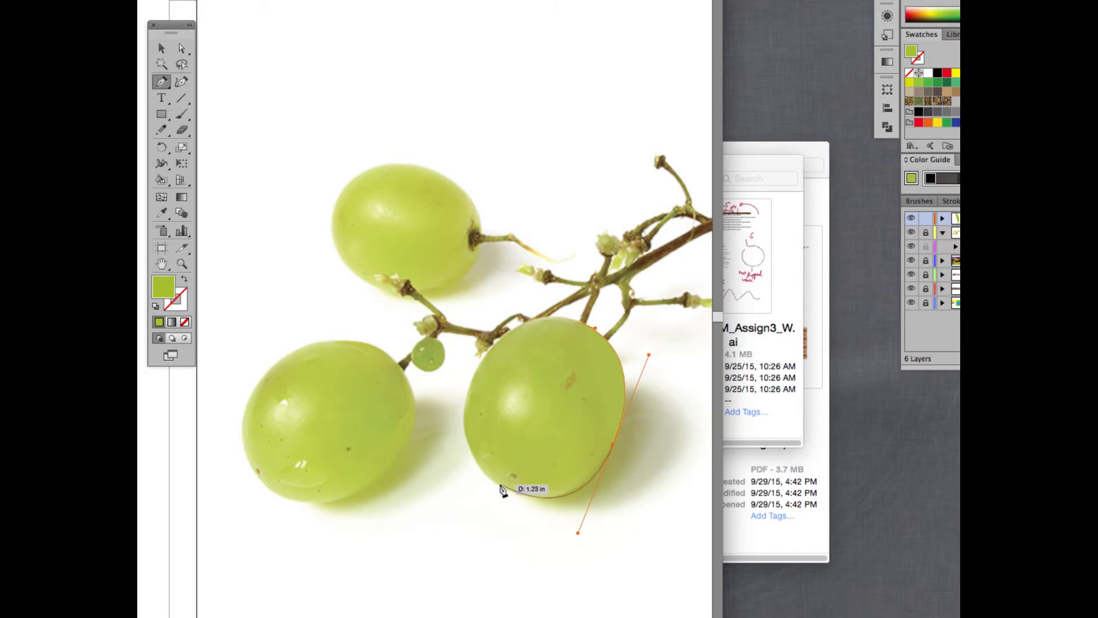
drag(487, 478, 472, 466)
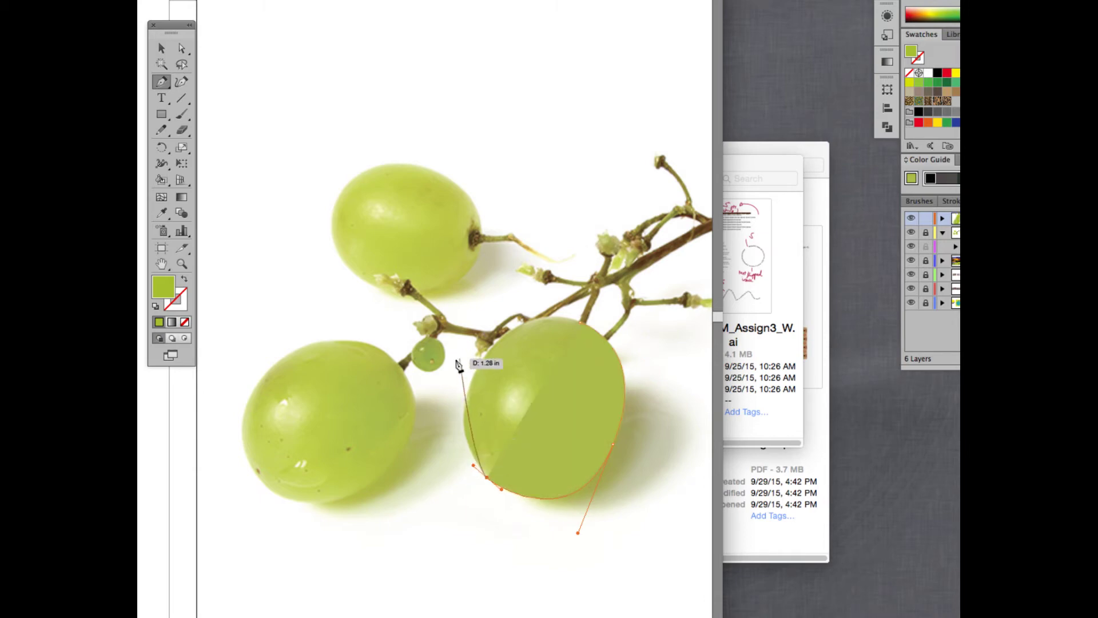
drag(486, 354, 603, 328)
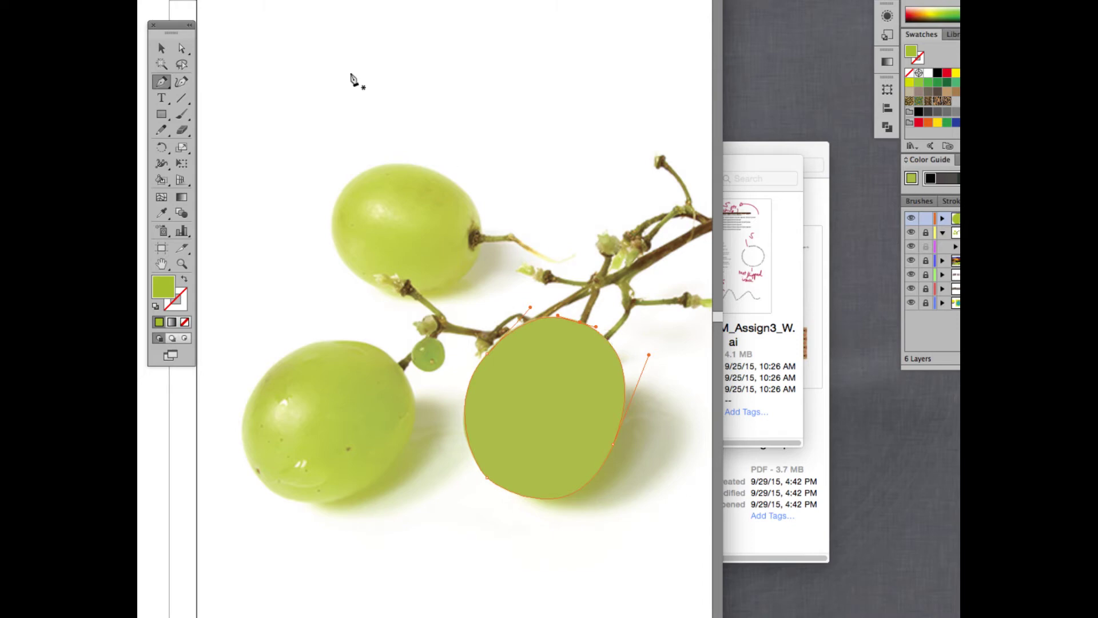
click(182, 46)
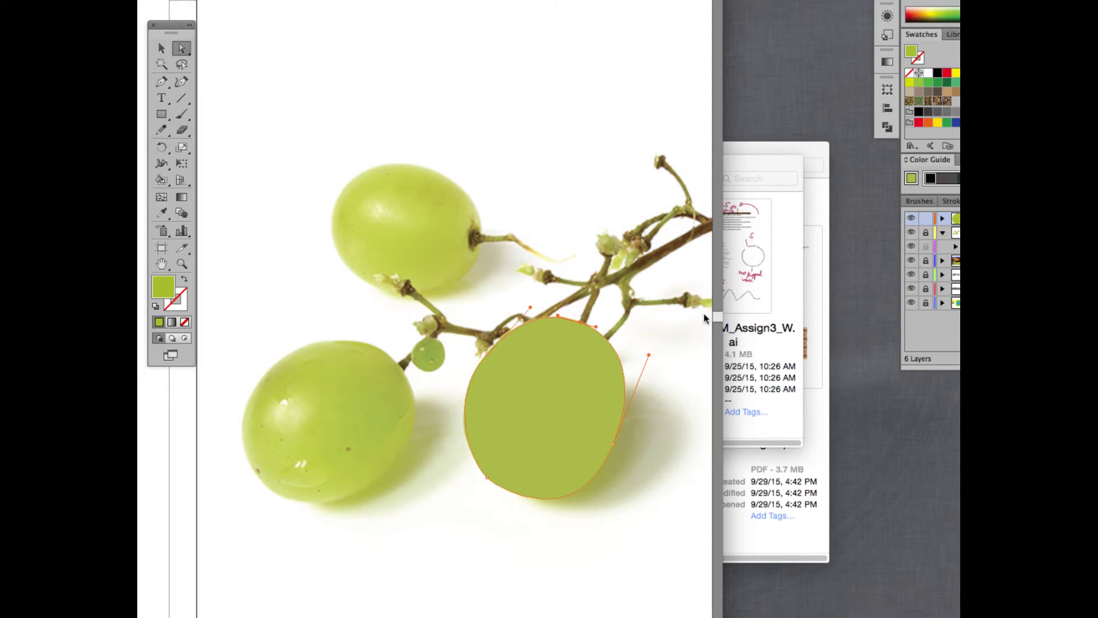
click(791, 395)
click(618, 468)
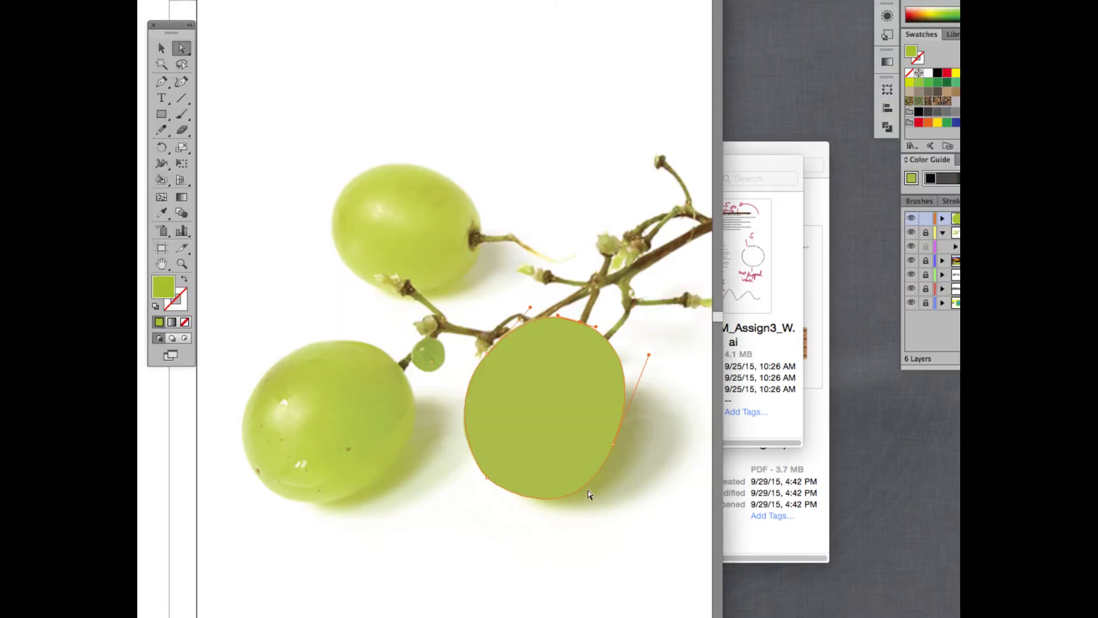
click(491, 503)
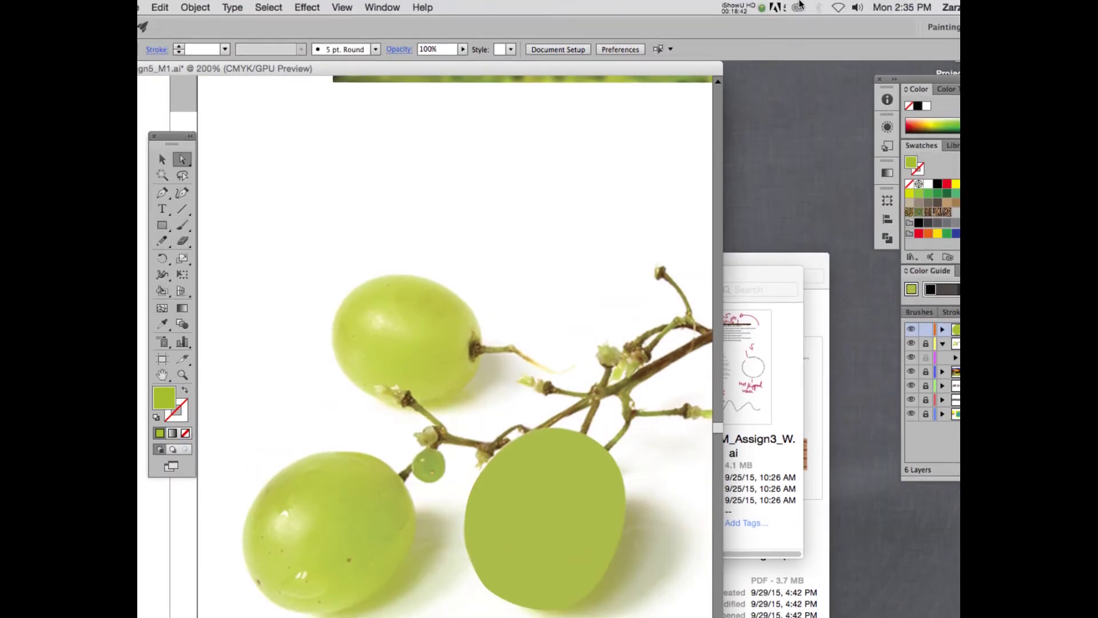
click(800, 4)
click(755, 46)
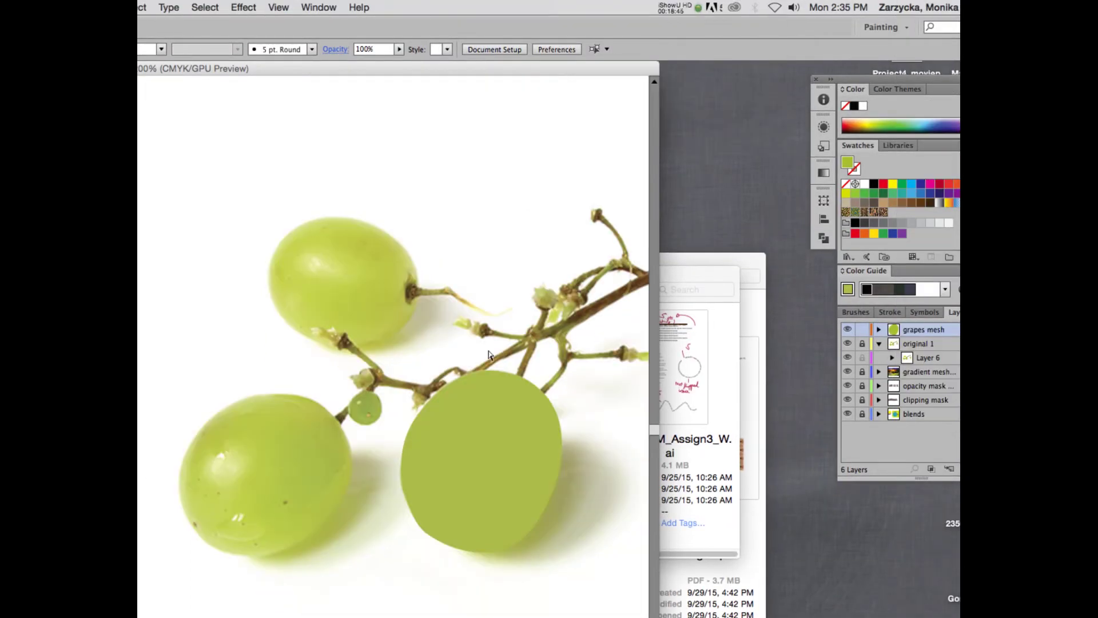
click(417, 458)
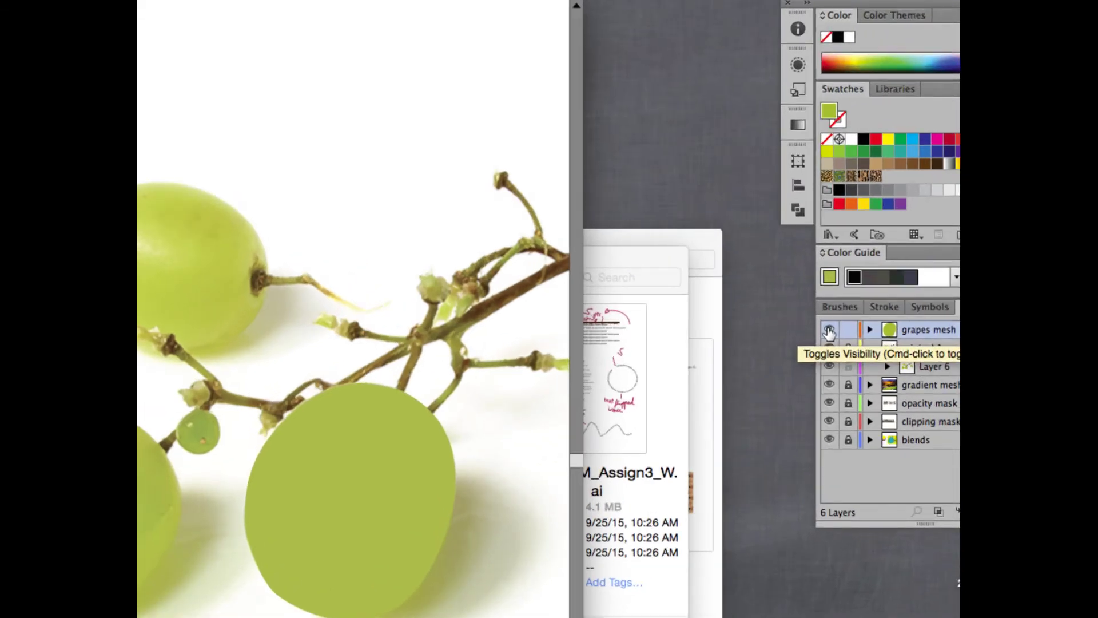
- Show the grapes mesh layer in outline view and adjust the traced path's direction handles to follow the grape's edge
click(829, 330)
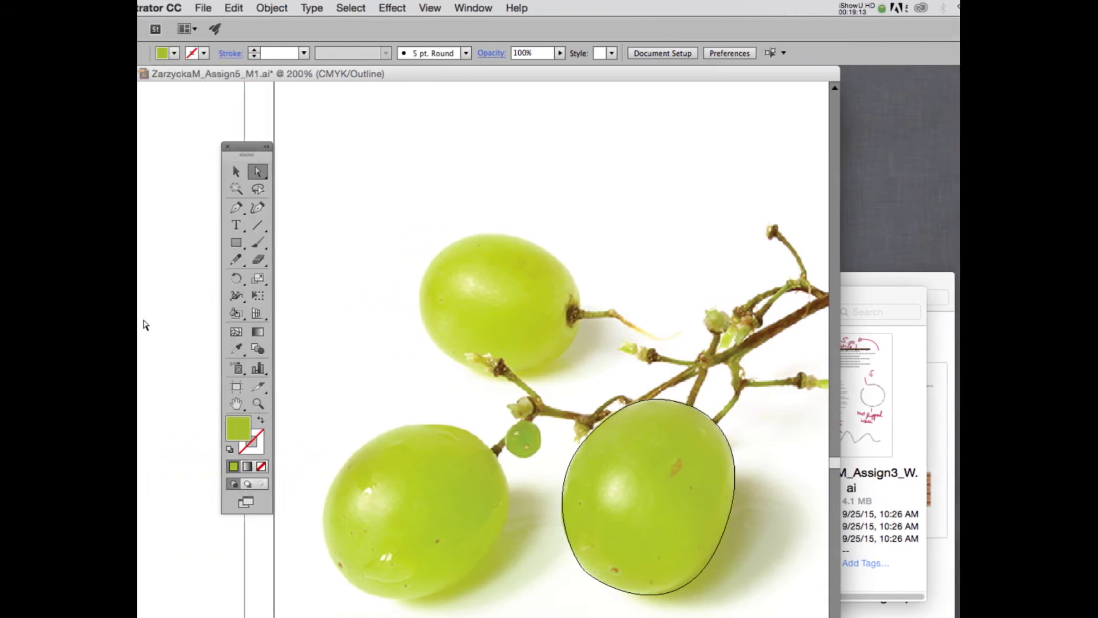
click(588, 572)
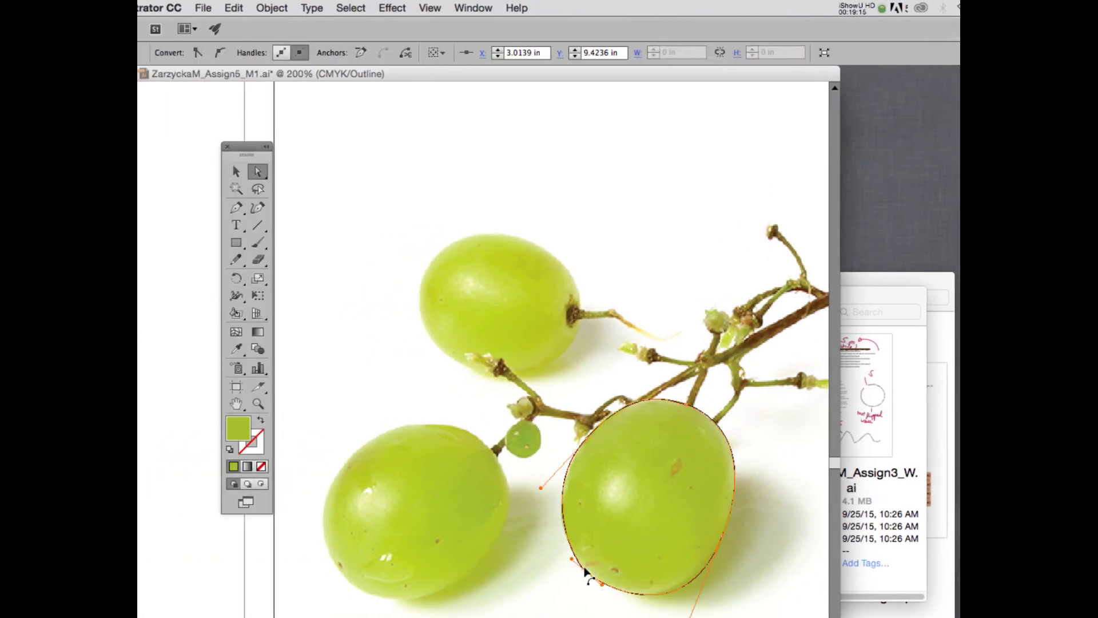
scroll(631, 444, down, 3)
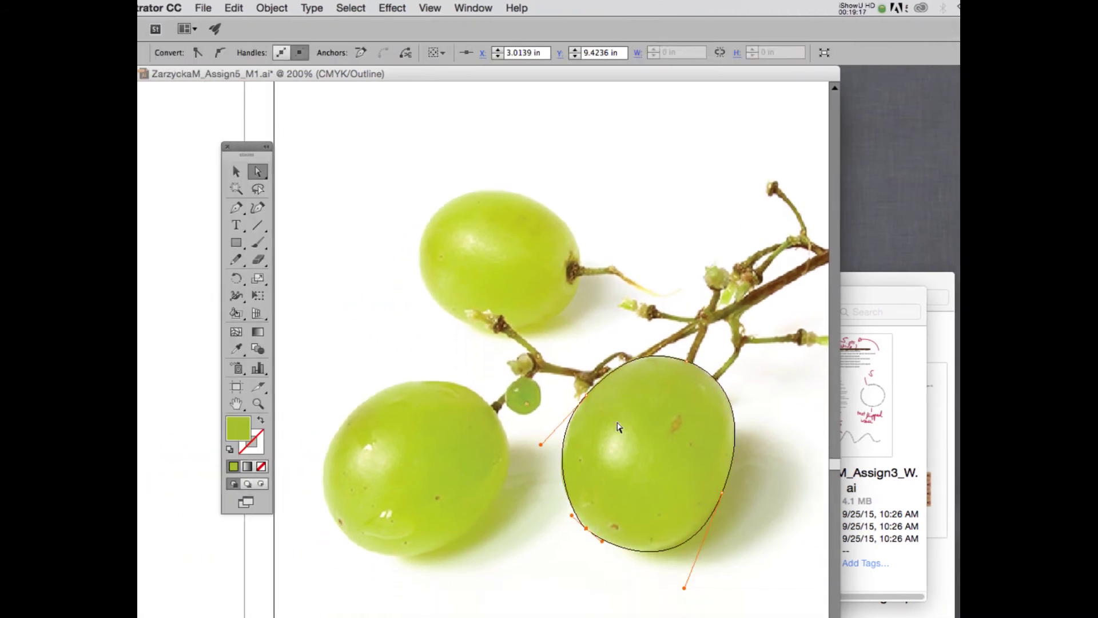
scroll(619, 427, down, 3)
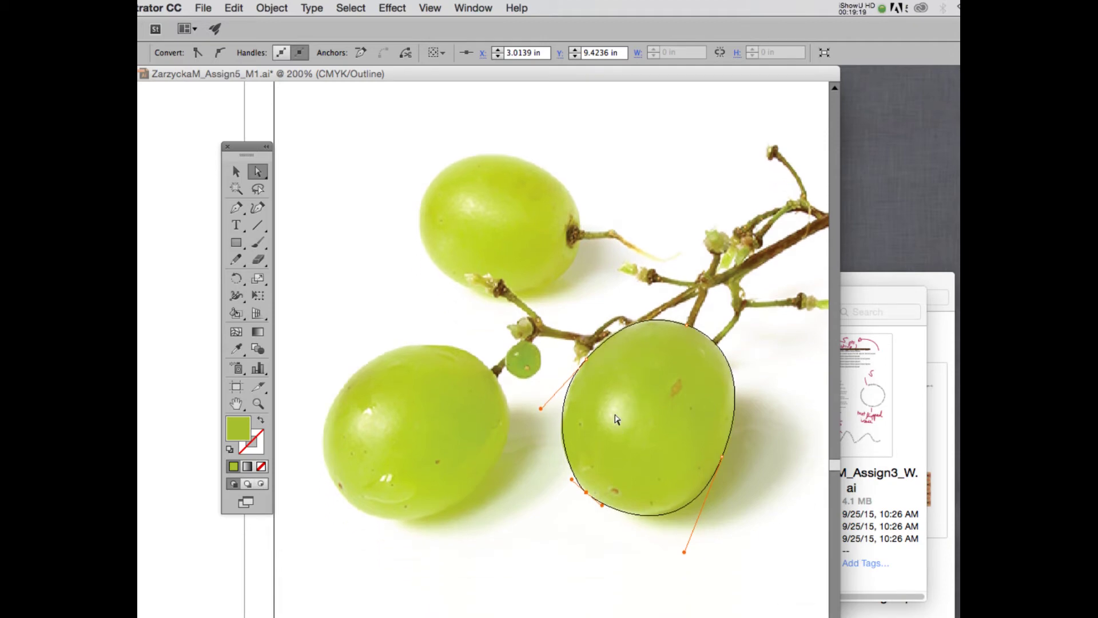
drag(582, 489, 565, 474)
drag(684, 552, 679, 551)
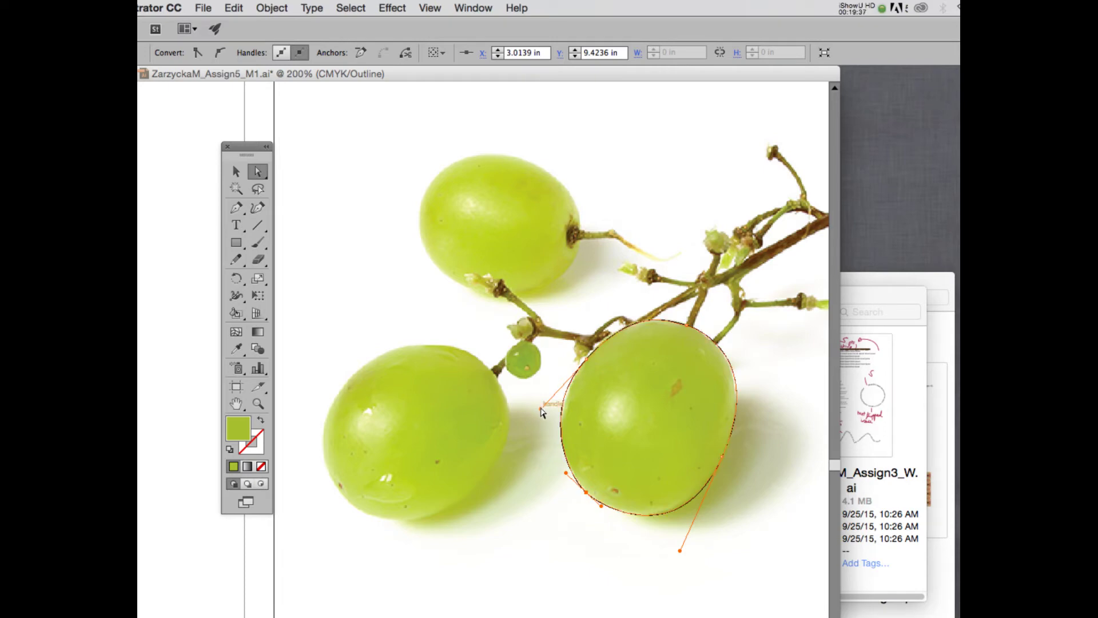
drag(541, 409, 546, 411)
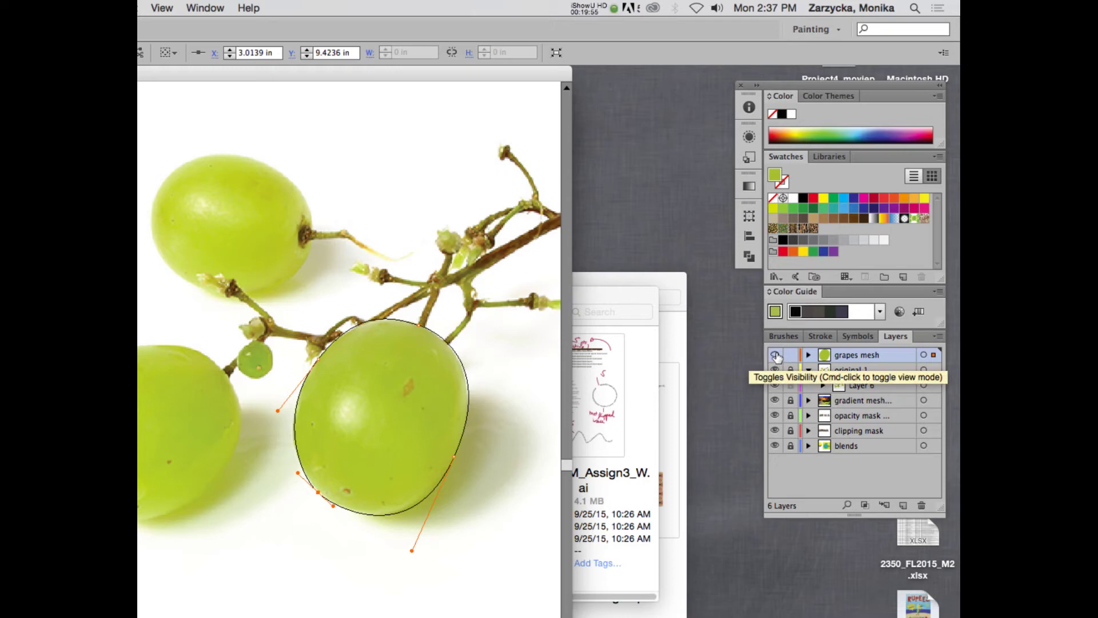
click(588, 7)
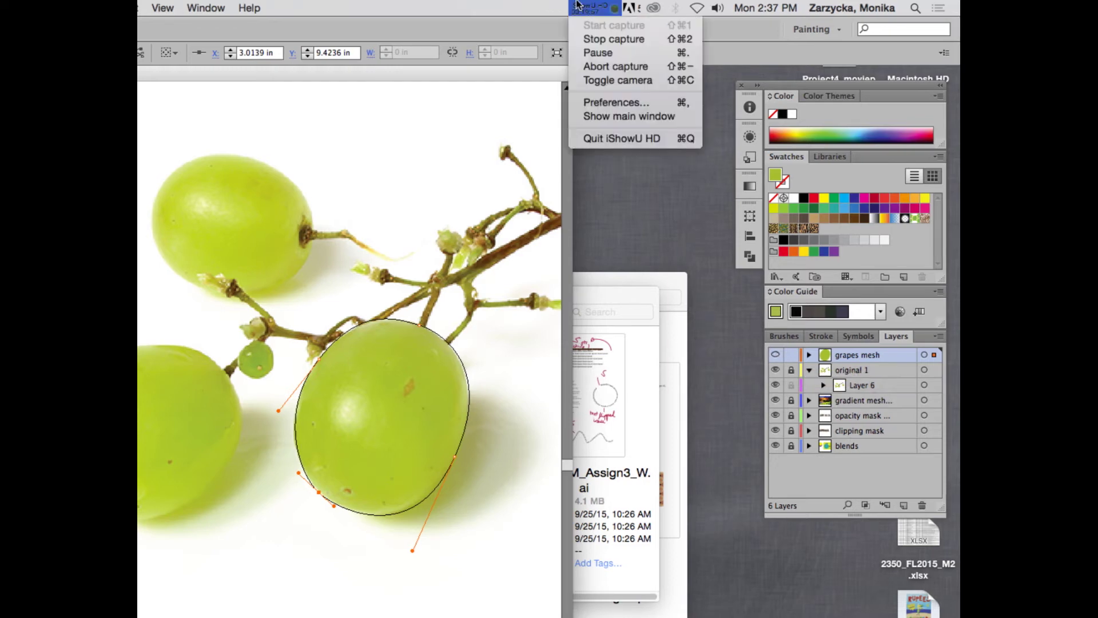
click(595, 51)
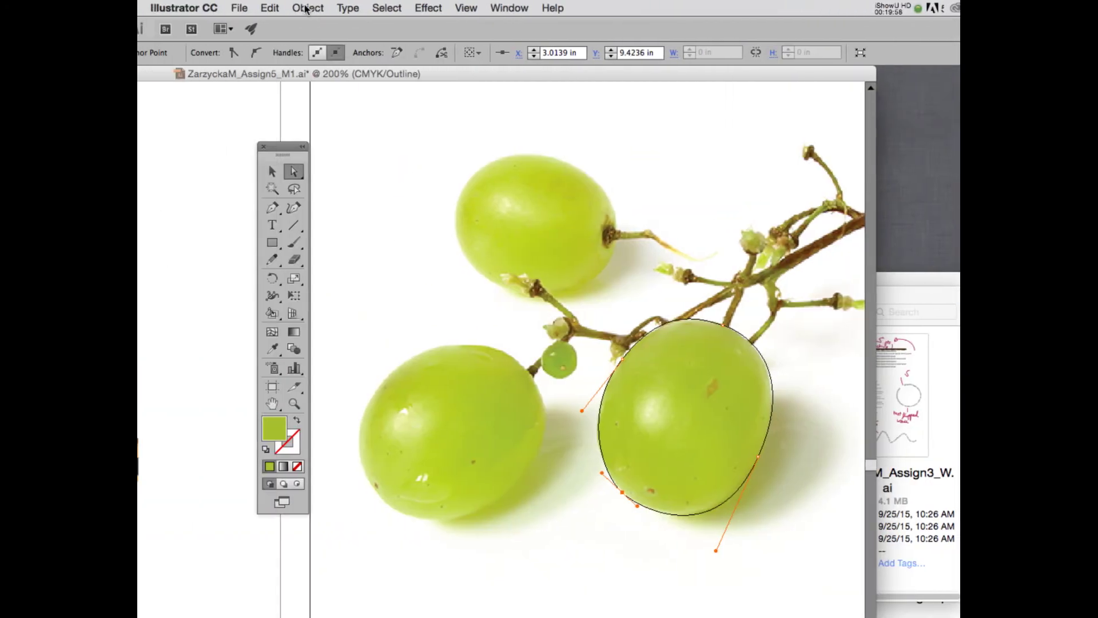
- Create a gradient mesh from the grape path with 2 rows, 2 columns, Flat appearance and 100% highlight
click(223, 8)
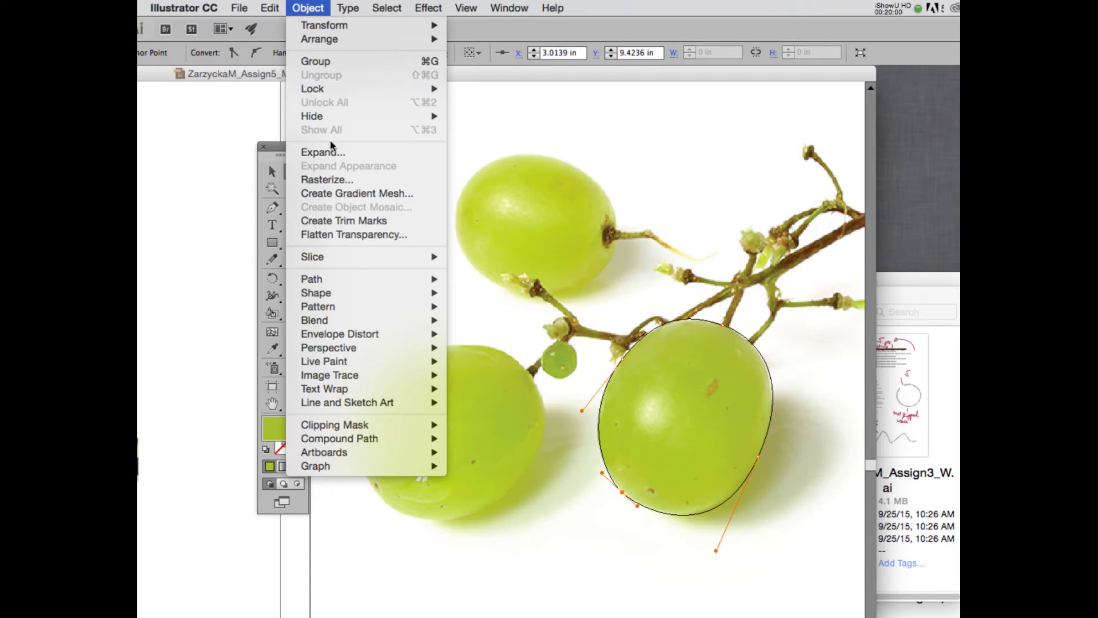
click(344, 192)
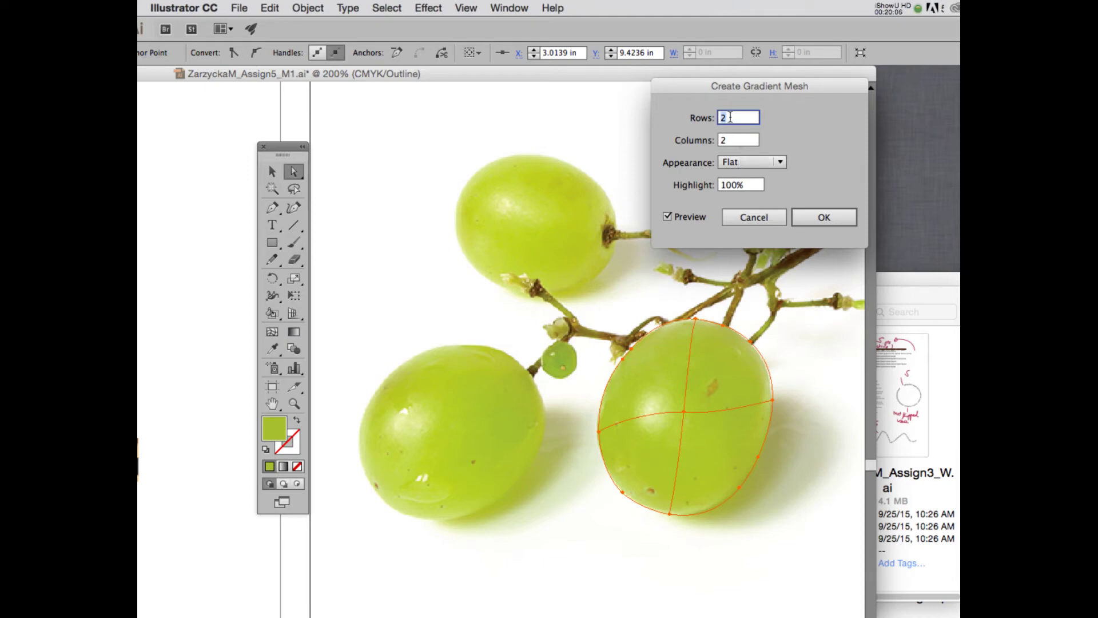
text(1)
key(Tab)
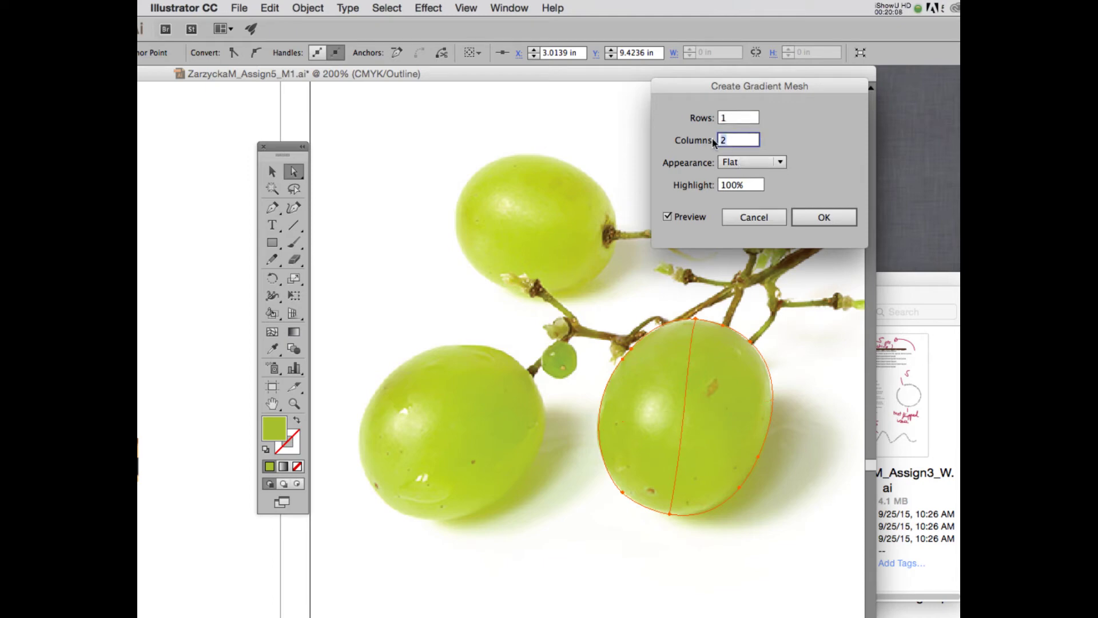
text(1)
double_click(738, 118)
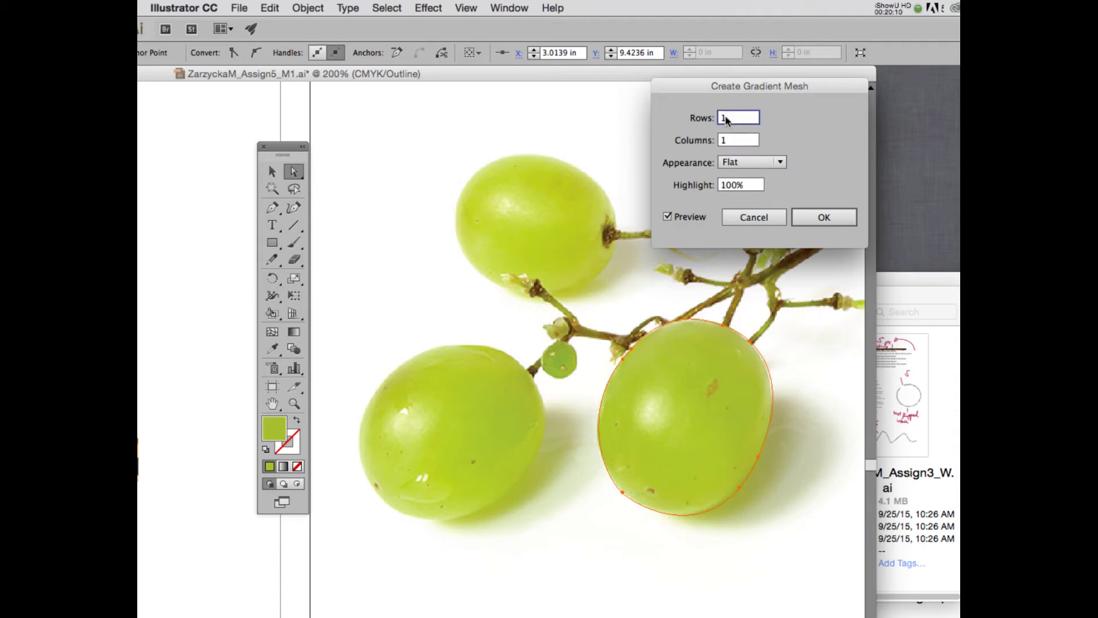
text(2)
double_click(728, 140)
text(2)
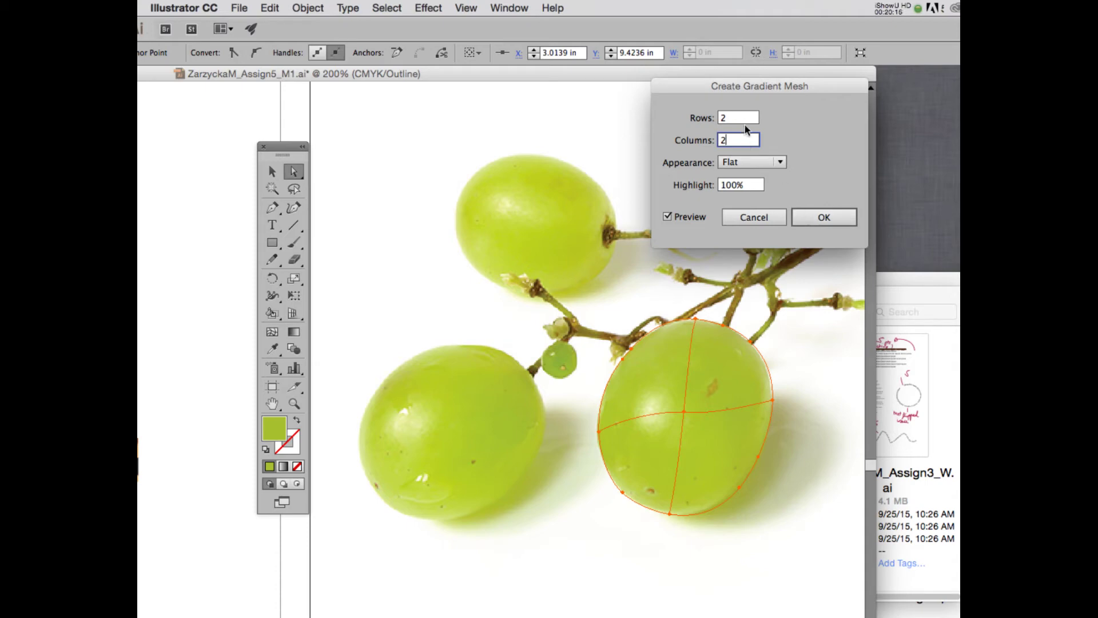
click(815, 217)
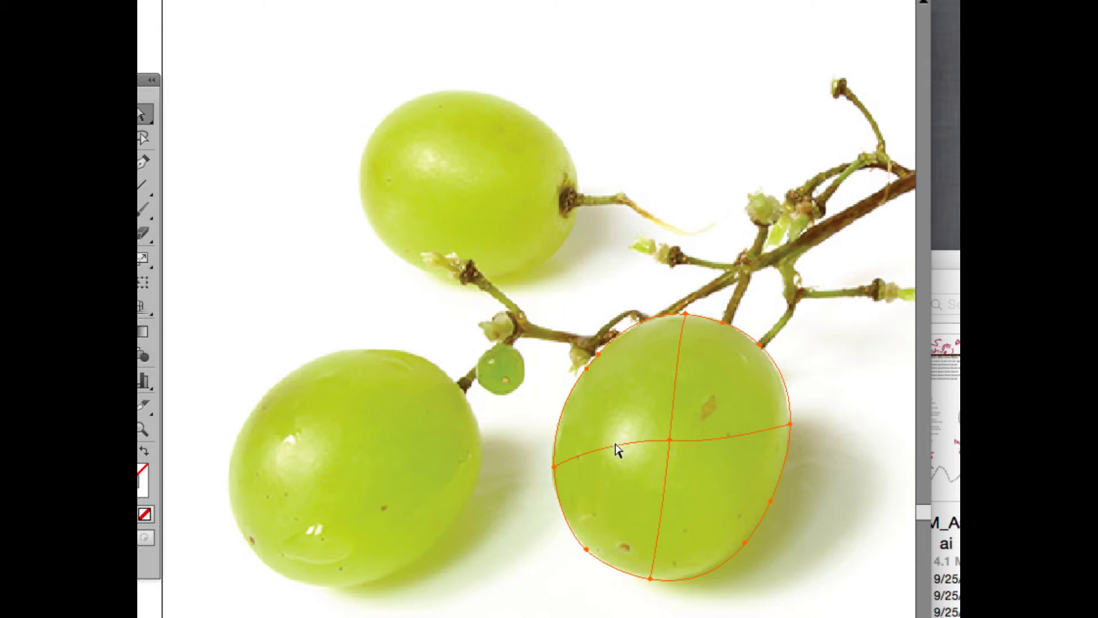
- Move the central mesh point onto the grape's highlight and adjust the mesh line handles into smooth curves
click(670, 441)
drag(670, 441, 624, 442)
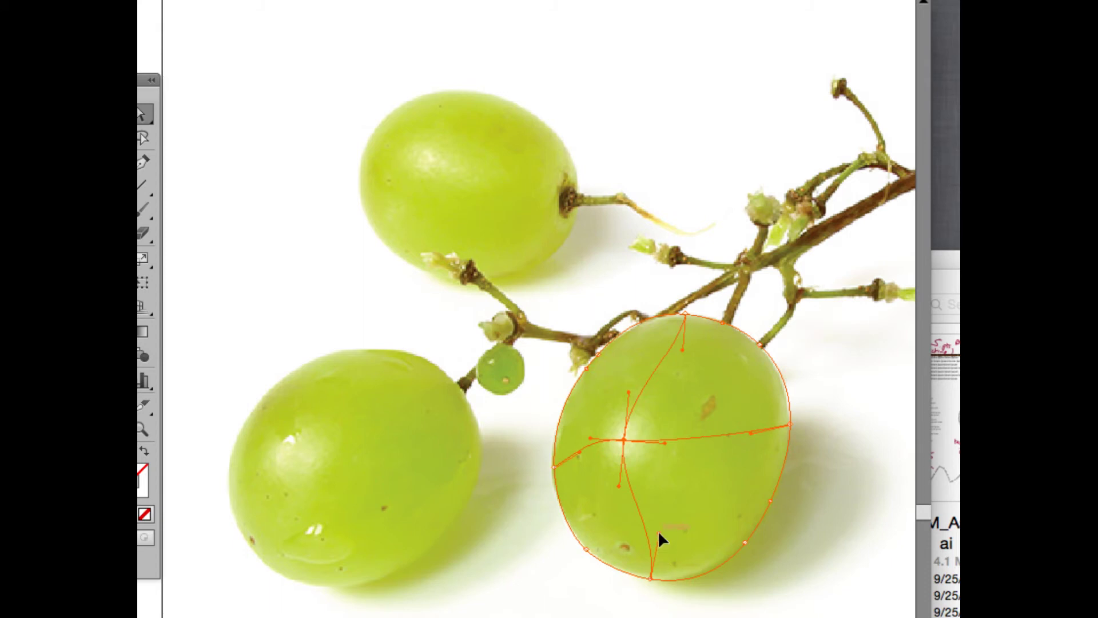
drag(658, 533, 636, 541)
drag(681, 351, 666, 355)
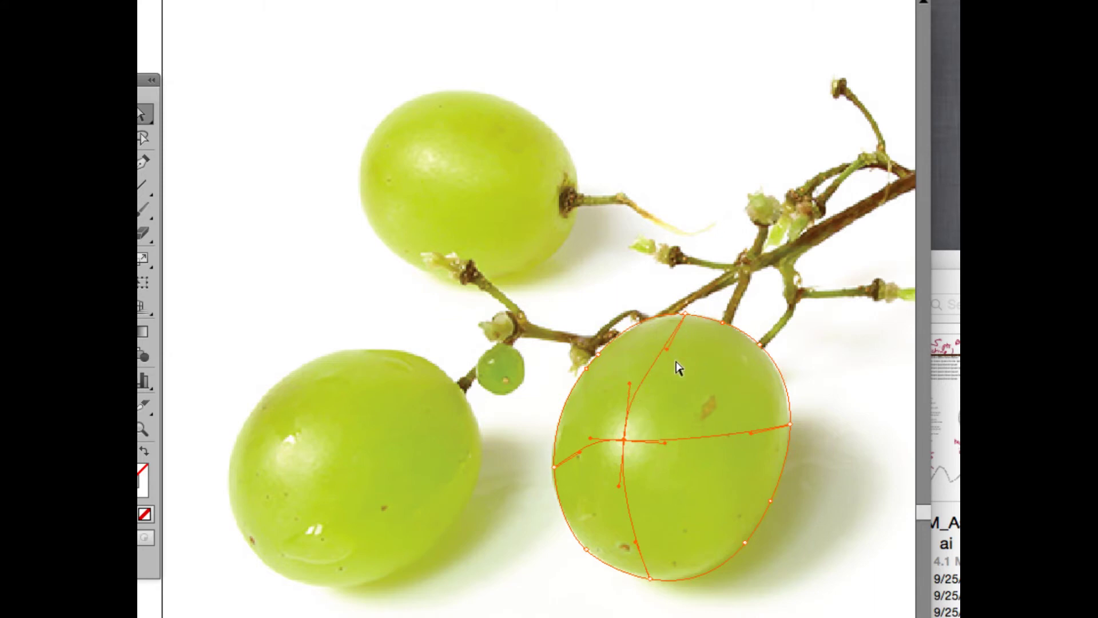
drag(581, 453, 589, 442)
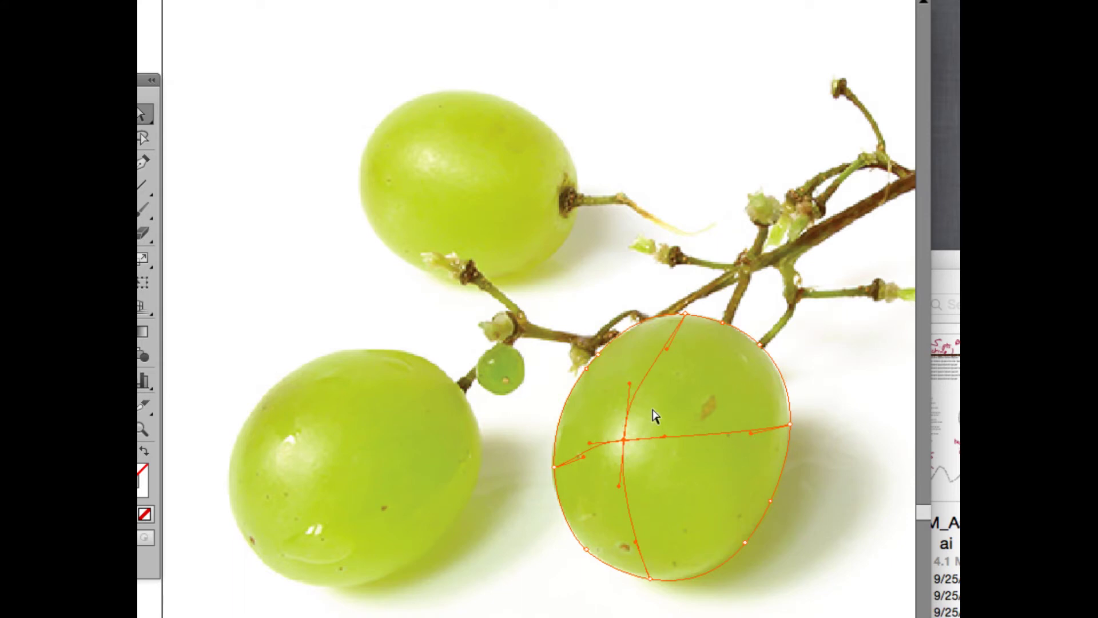
drag(583, 457, 623, 436)
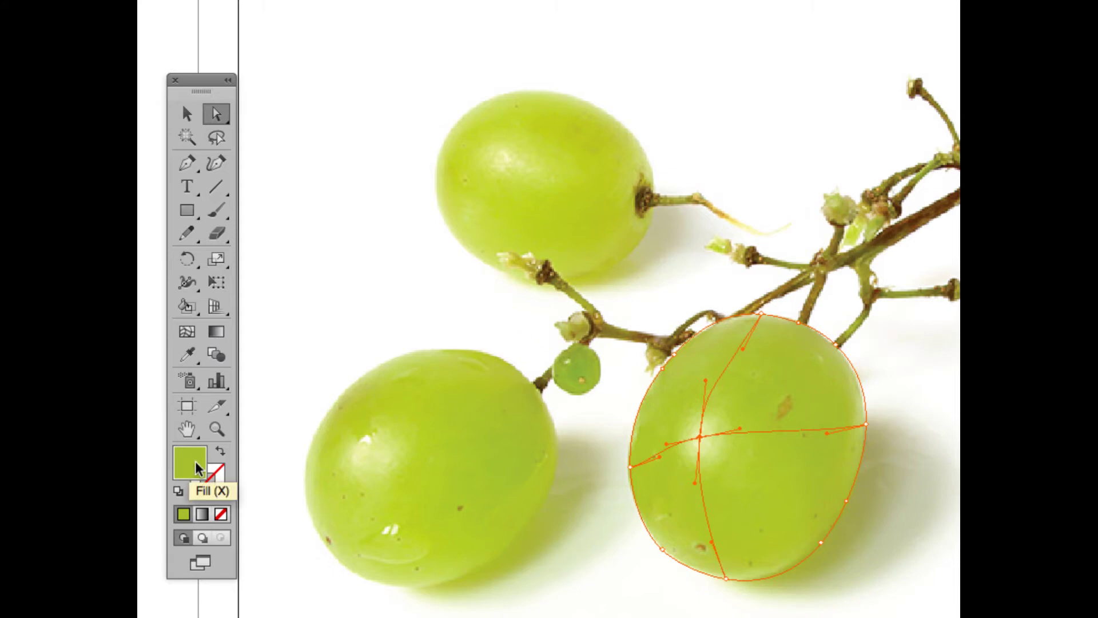
- Sample the pale green highlight from the photo as the fill of the central mesh point
click(700, 439)
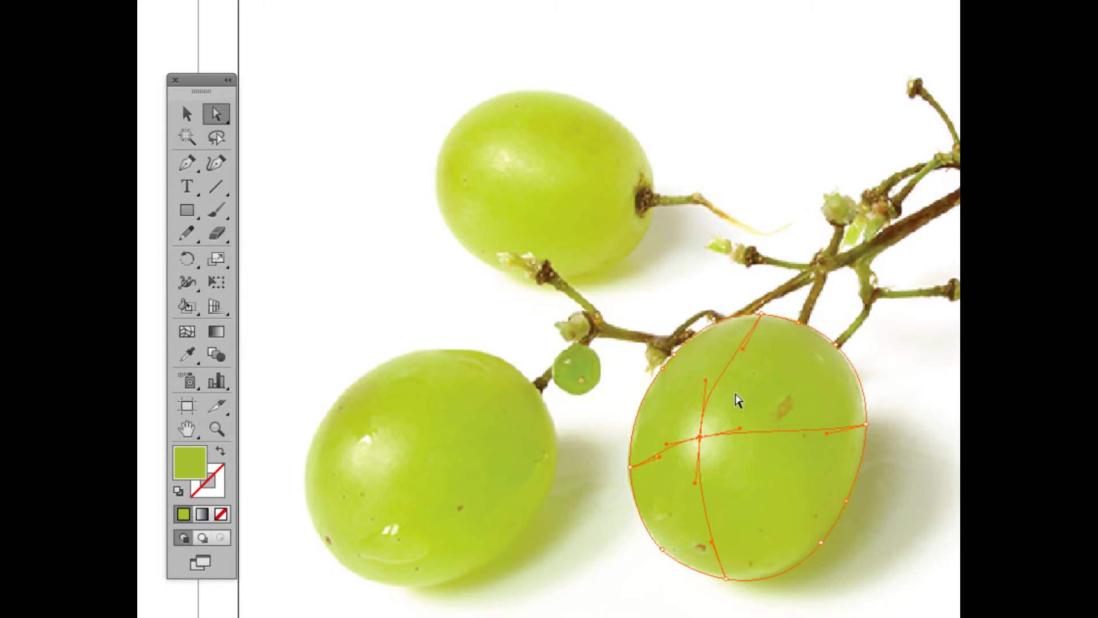
key(i)
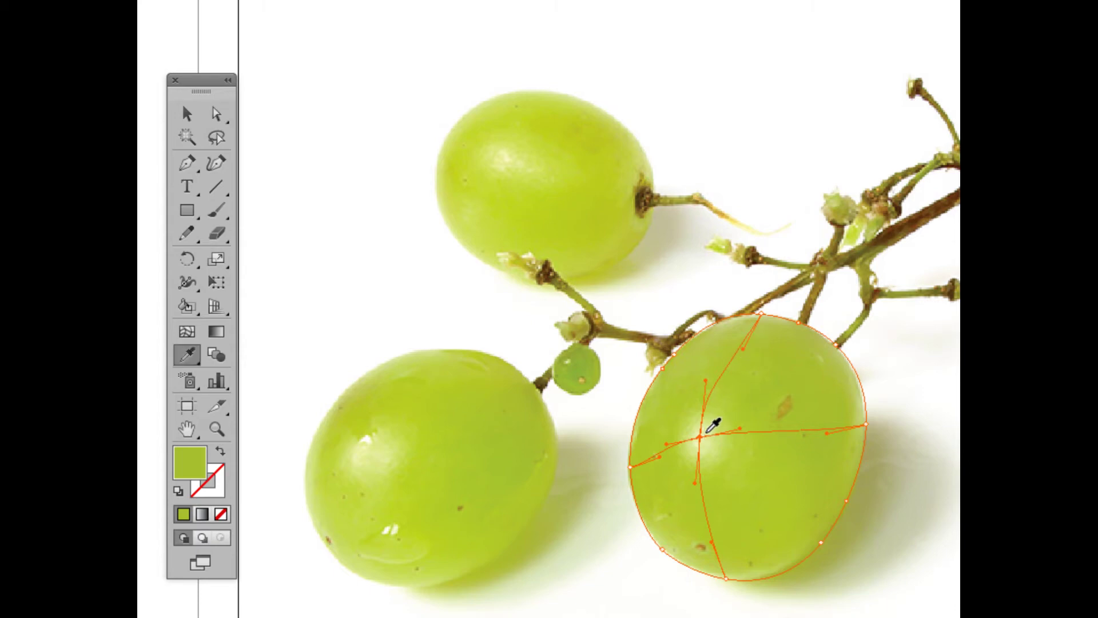
click(706, 433)
click(700, 434)
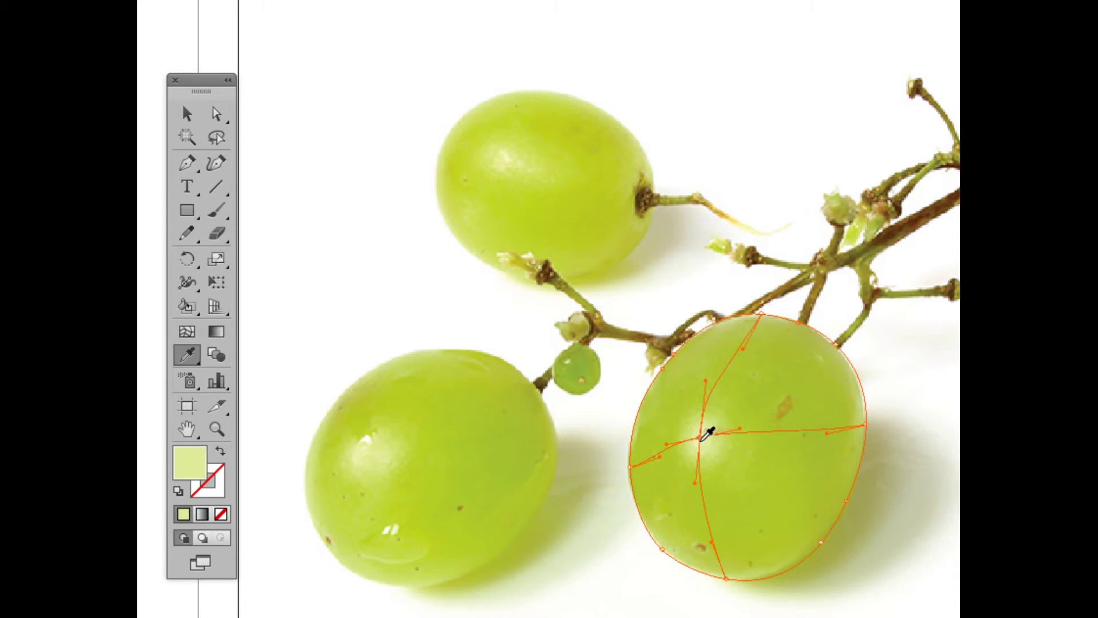
- Try adding mesh lines above and beside the grape's central mesh point and compare the mesh layer with the photo
click(217, 114)
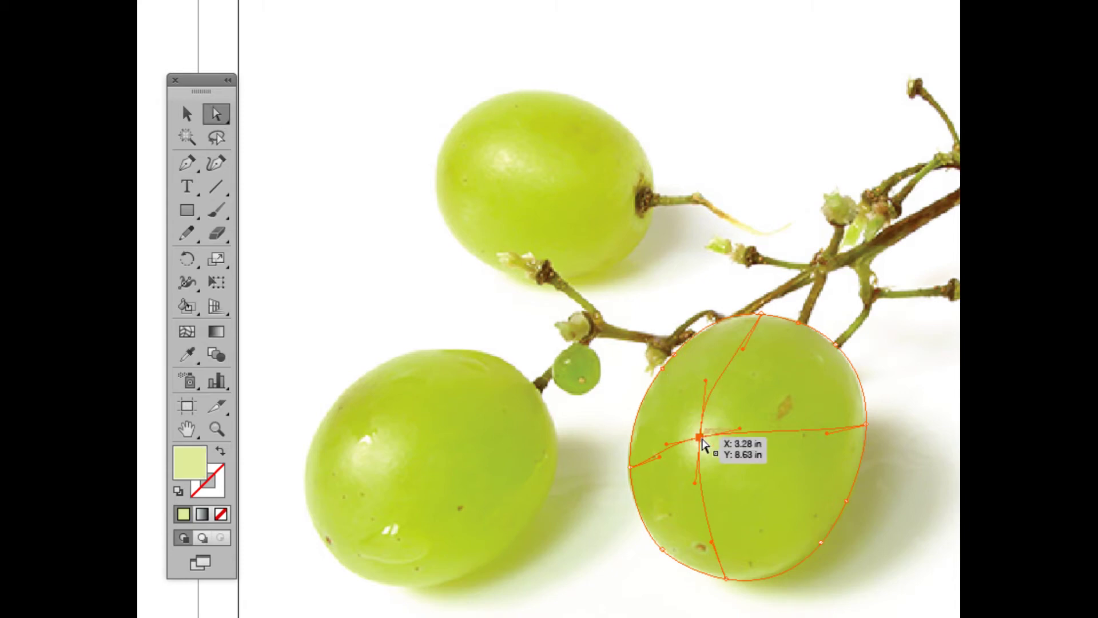
click(187, 332)
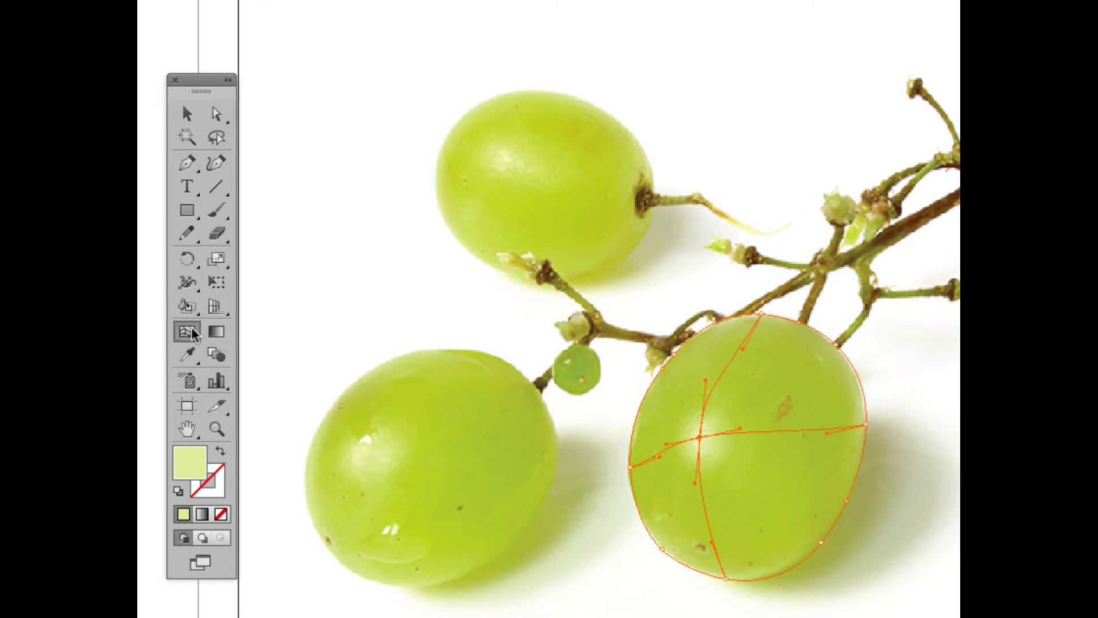
click(737, 356)
click(796, 432)
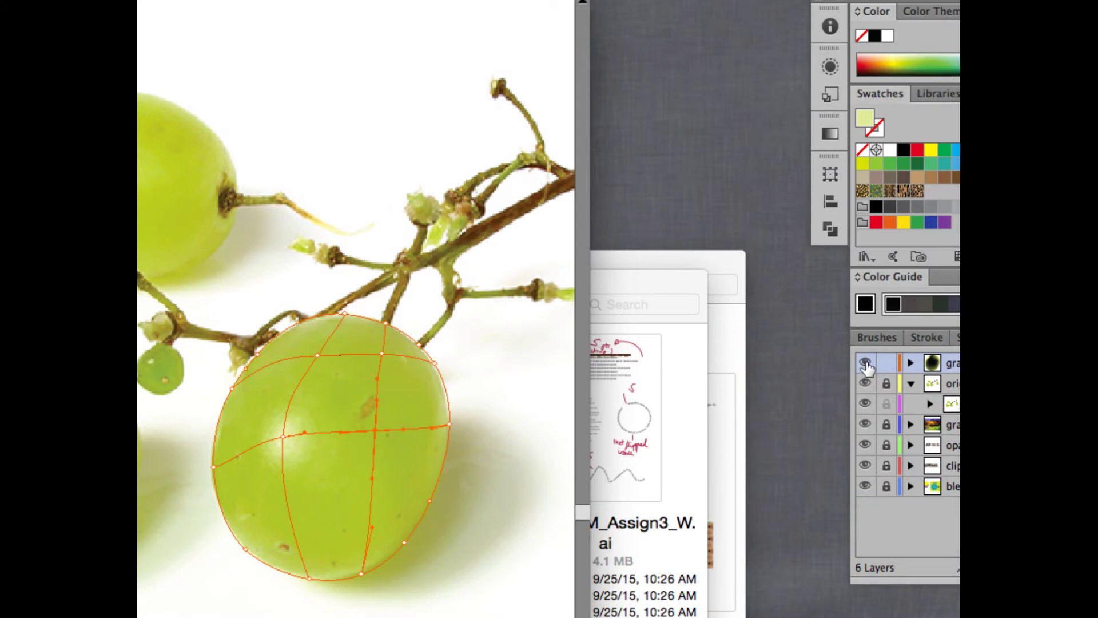
click(865, 362)
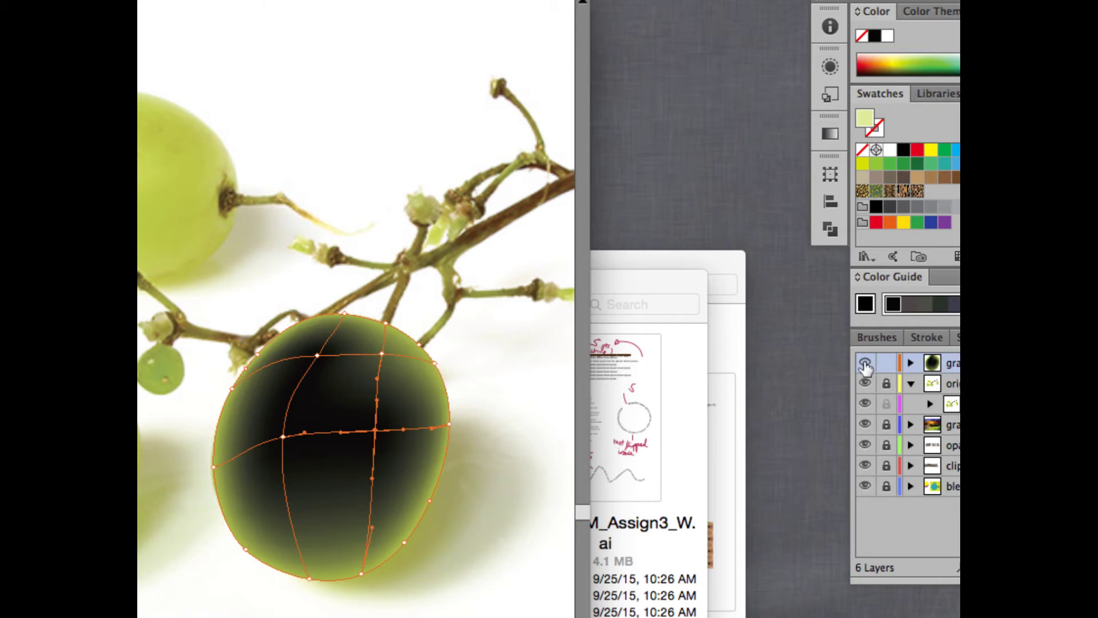
click(865, 364)
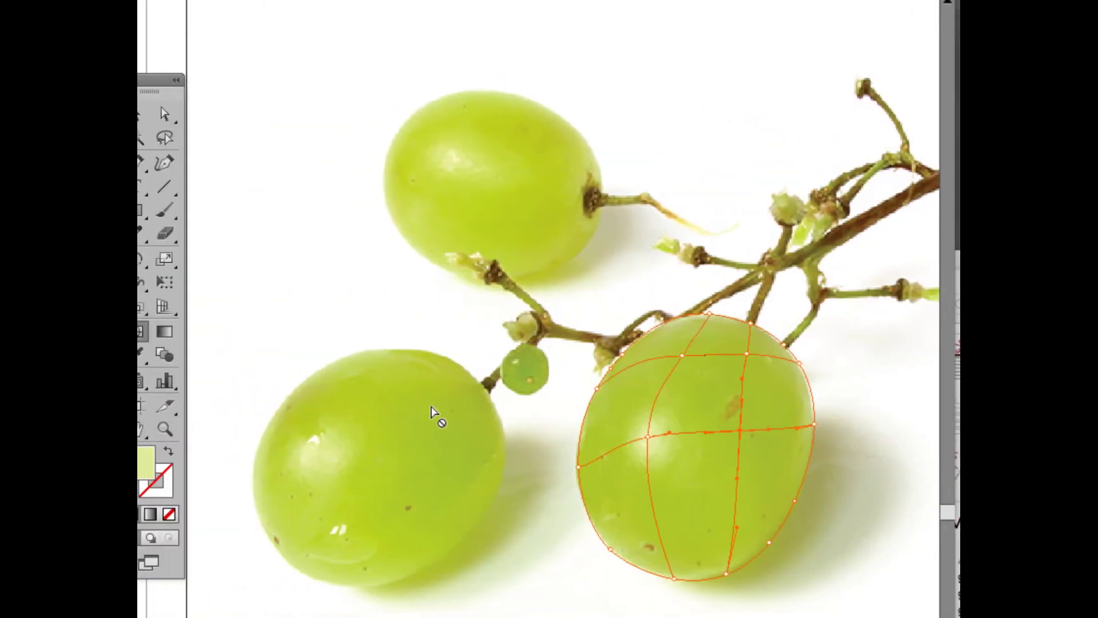
- Undo the two mesh points added to the grape
key(ctrl+y)
key(ctrl+y)
key(ctrl+z)
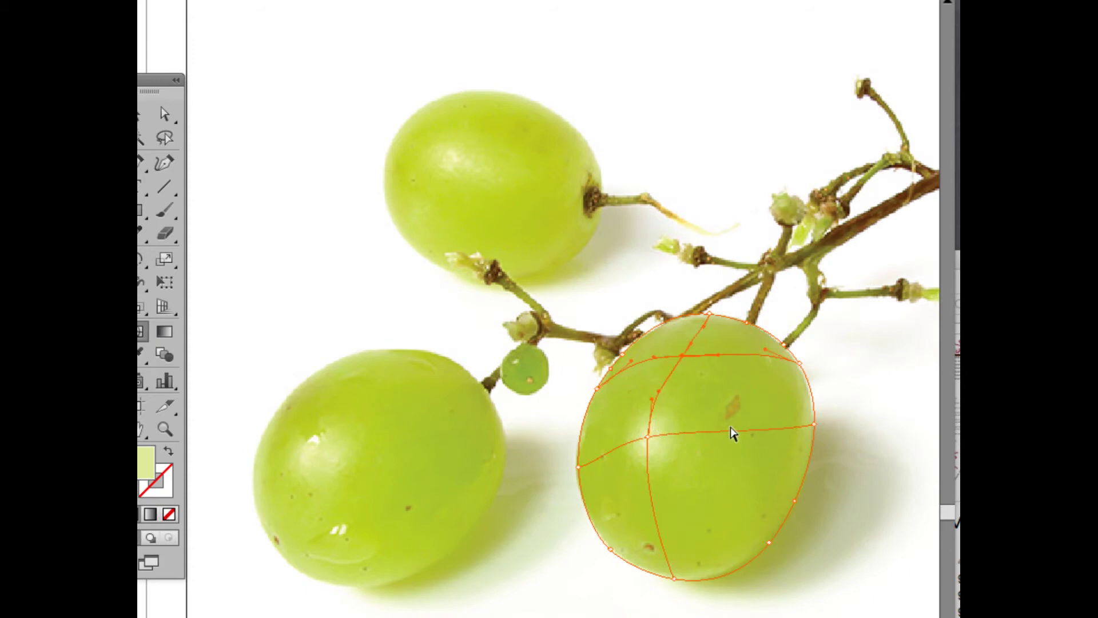
key(ctrl+z)
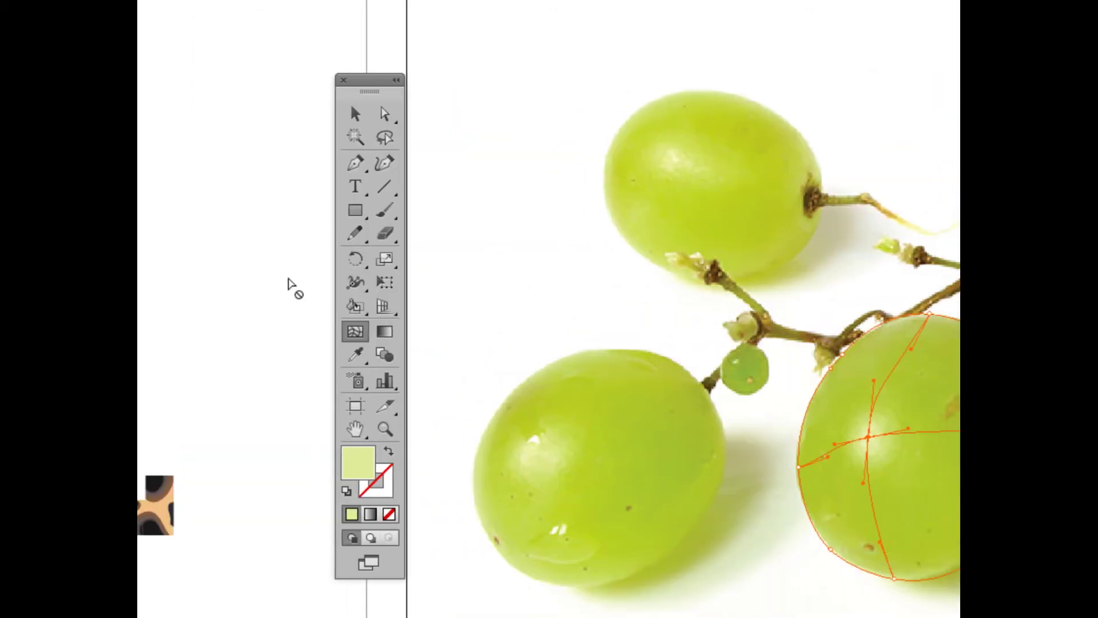
- Select the grape's central mesh point and fill it with green sampled from the photo just outside the highlight
click(385, 113)
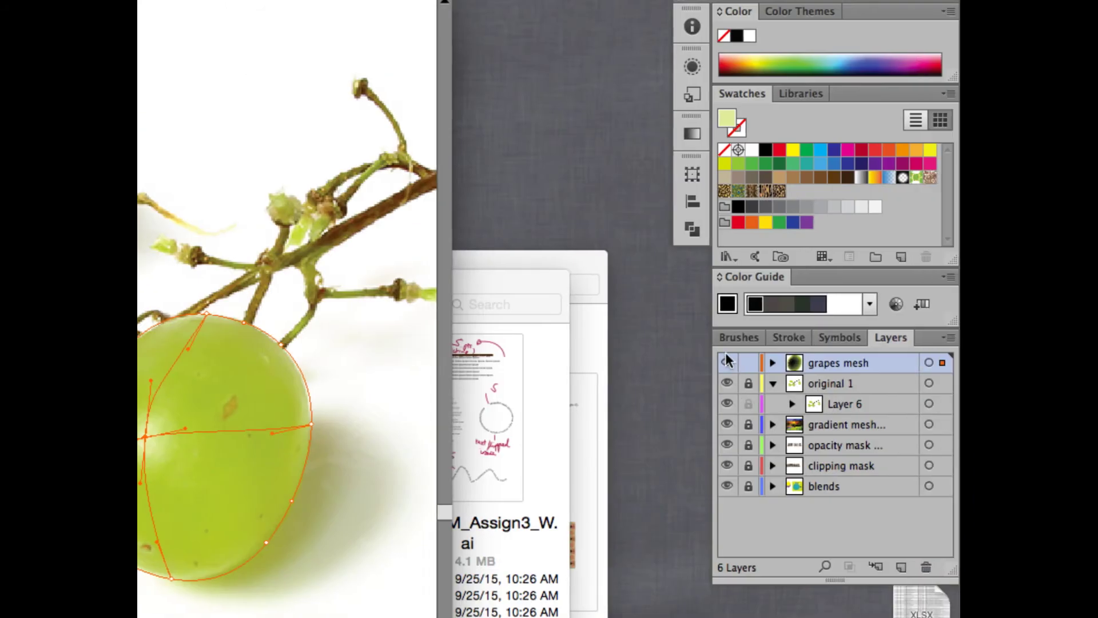
click(727, 363)
click(727, 362)
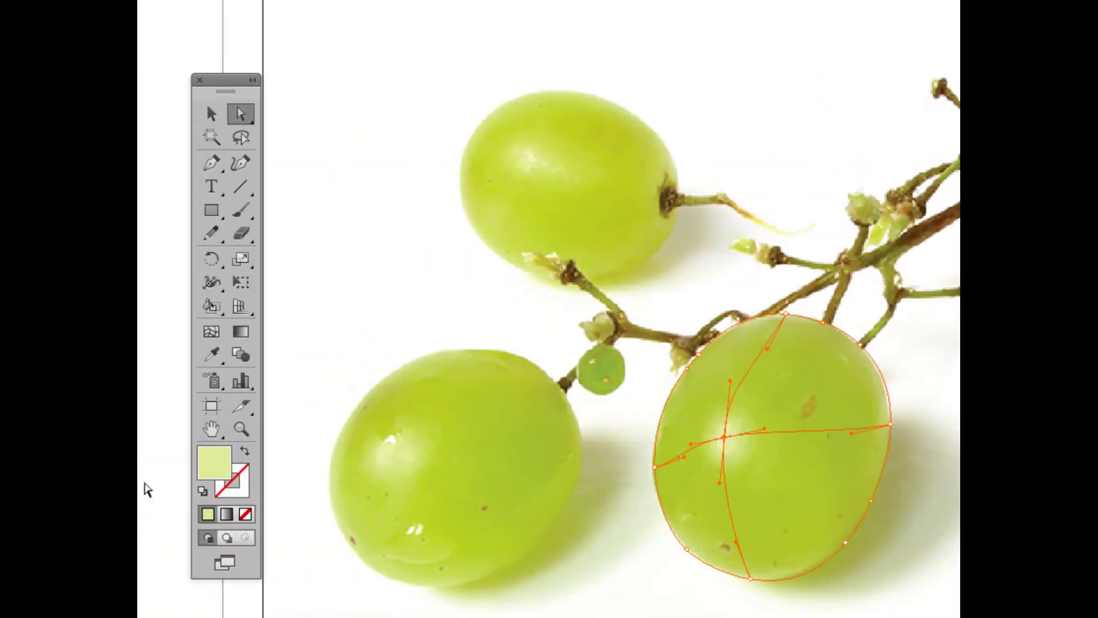
click(655, 466)
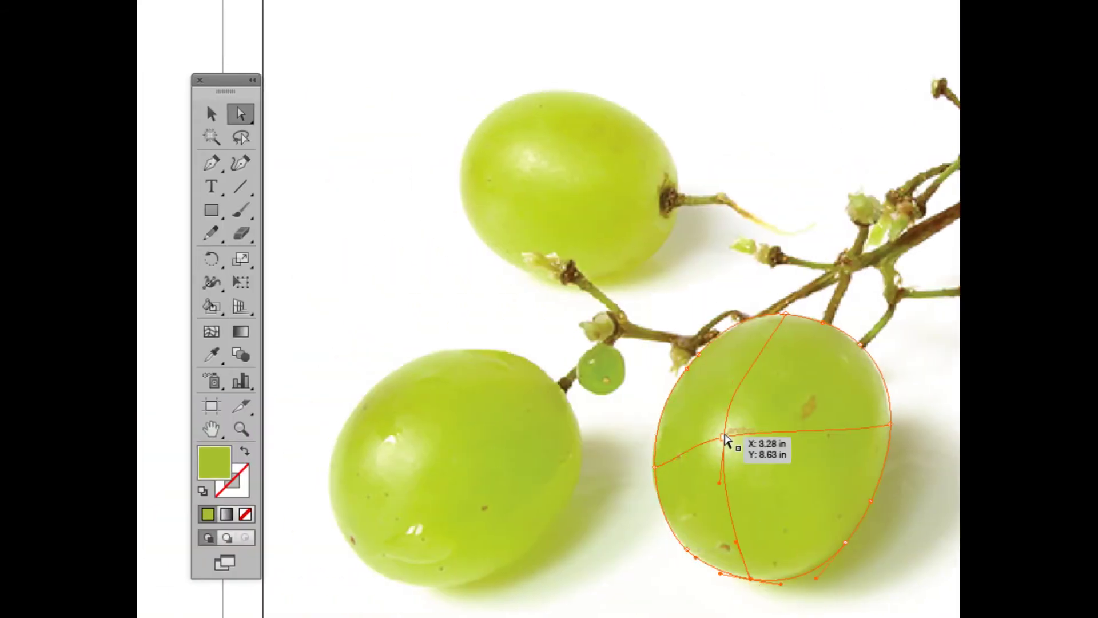
click(724, 438)
key(i)
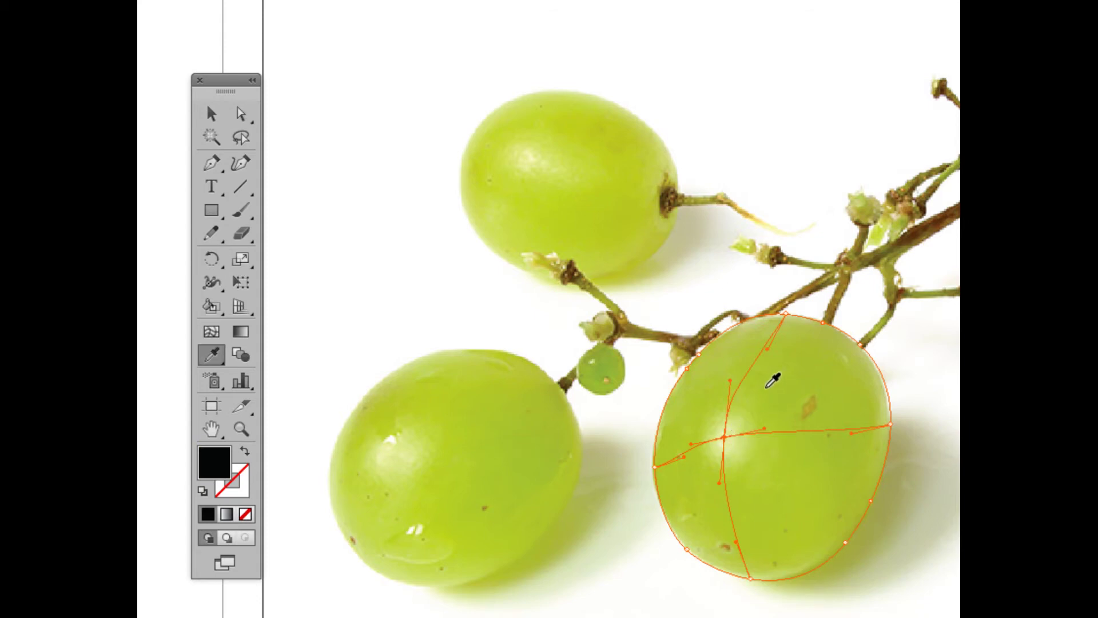
click(767, 392)
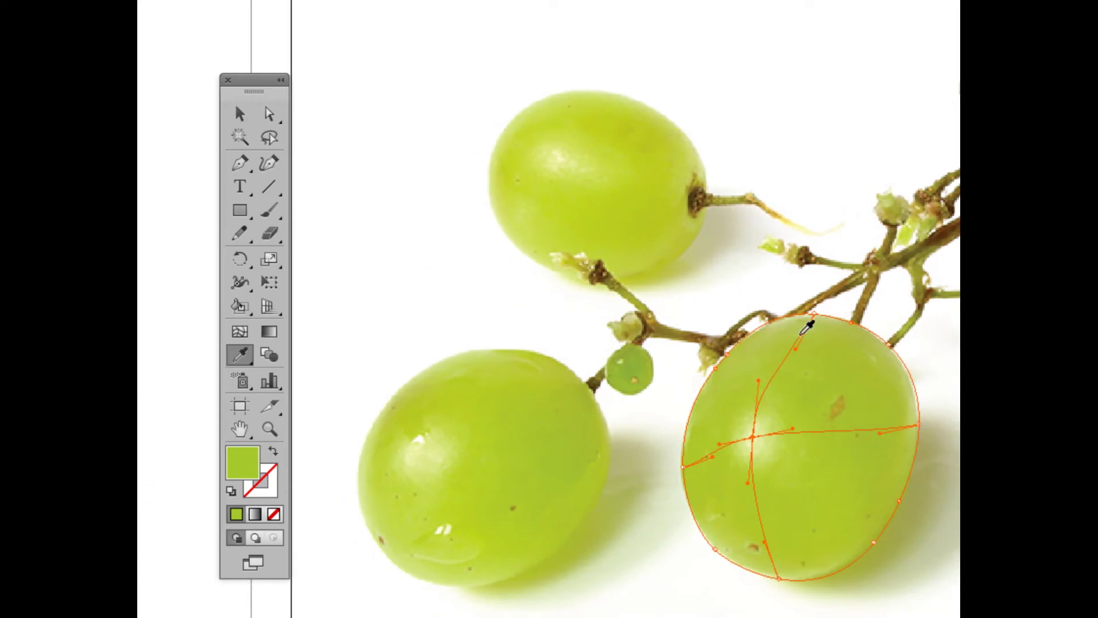
- Adjust the direction handle near the top of the grape's vertical mesh line and activate the Mesh tool
click(269, 114)
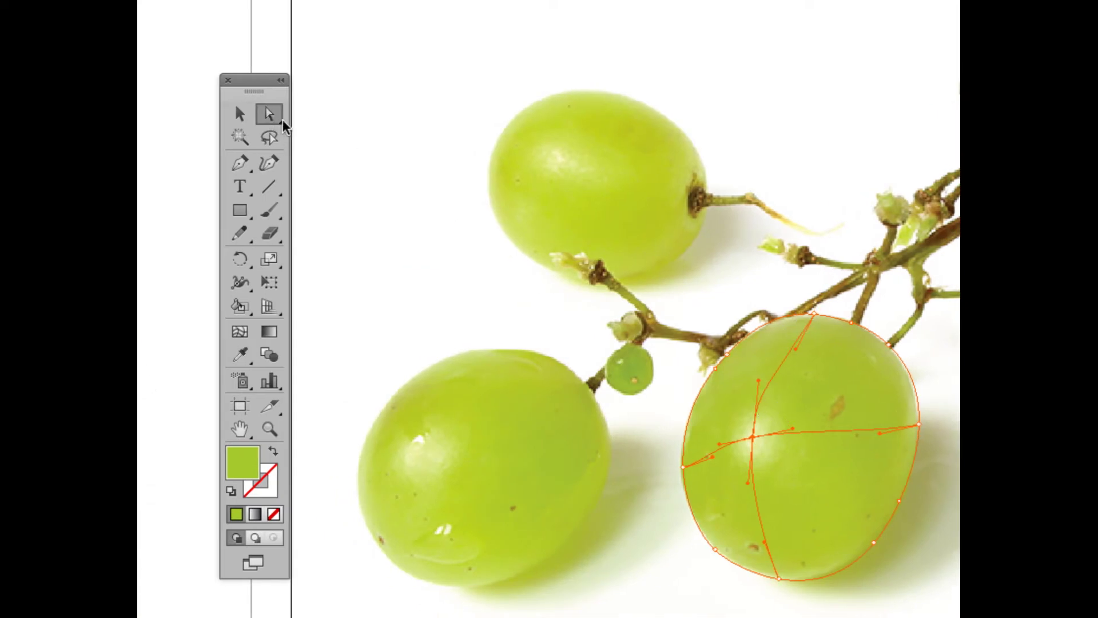
drag(799, 355, 795, 346)
click(819, 448)
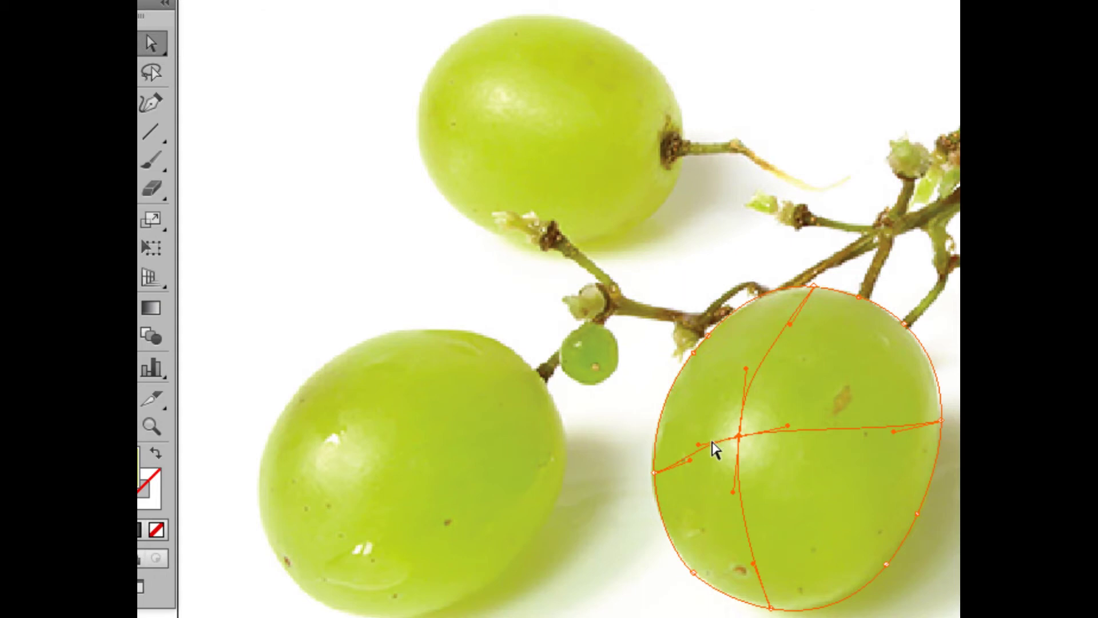
key(u)
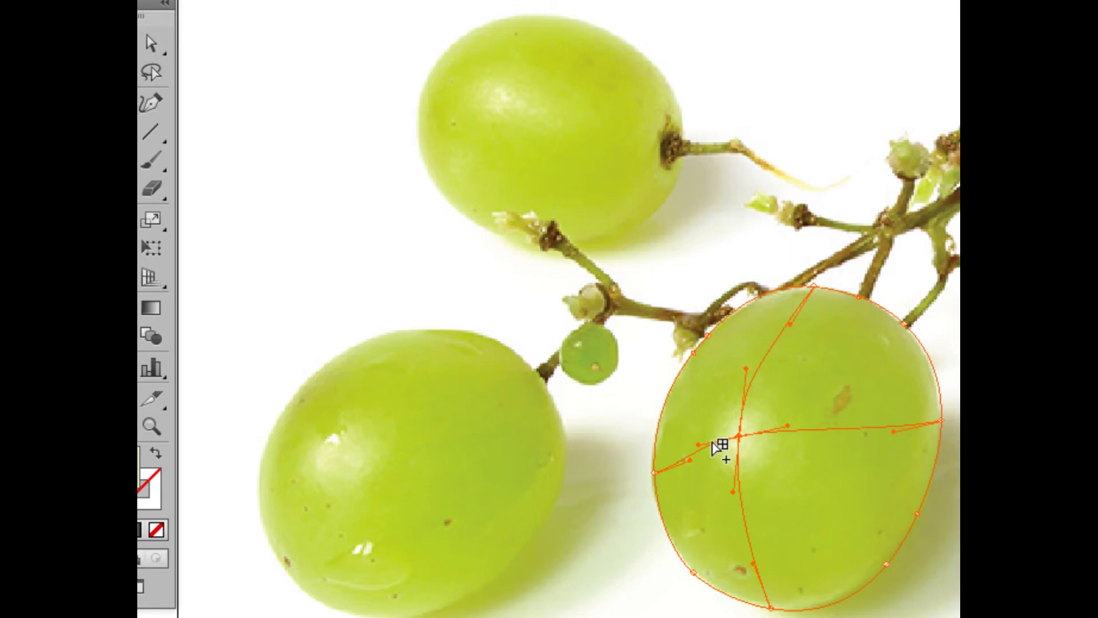
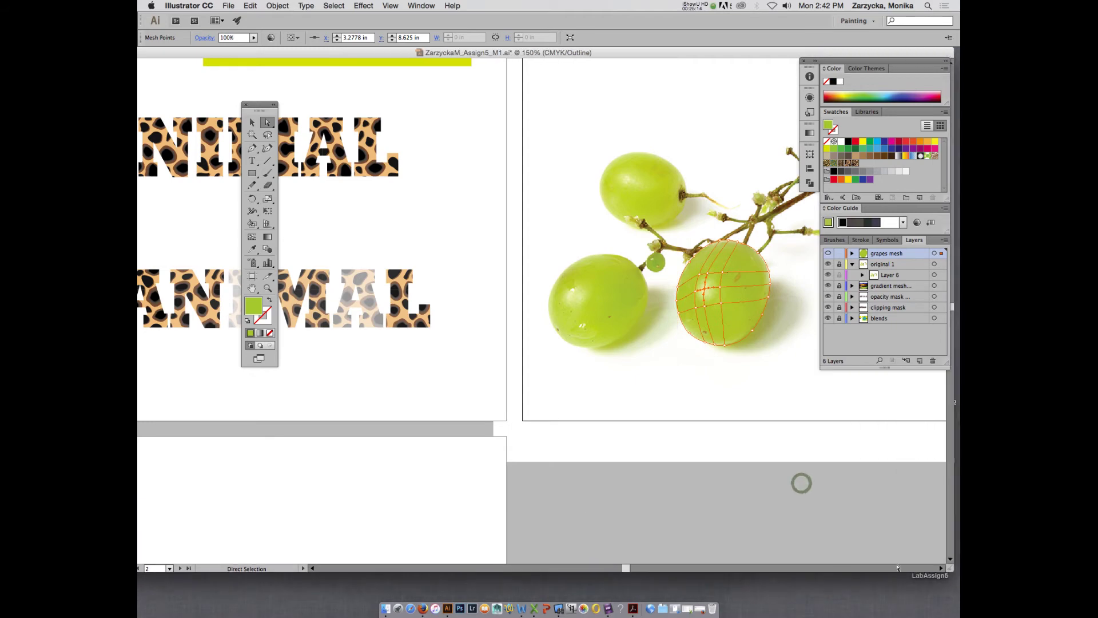
- Fill the central mesh point on the grape's highlight with the pale cream-green sampled from the photo at 600% zoom
drag(627, 568, 639, 570)
key(super+equal)
key(super+equal)
key(super+equal)
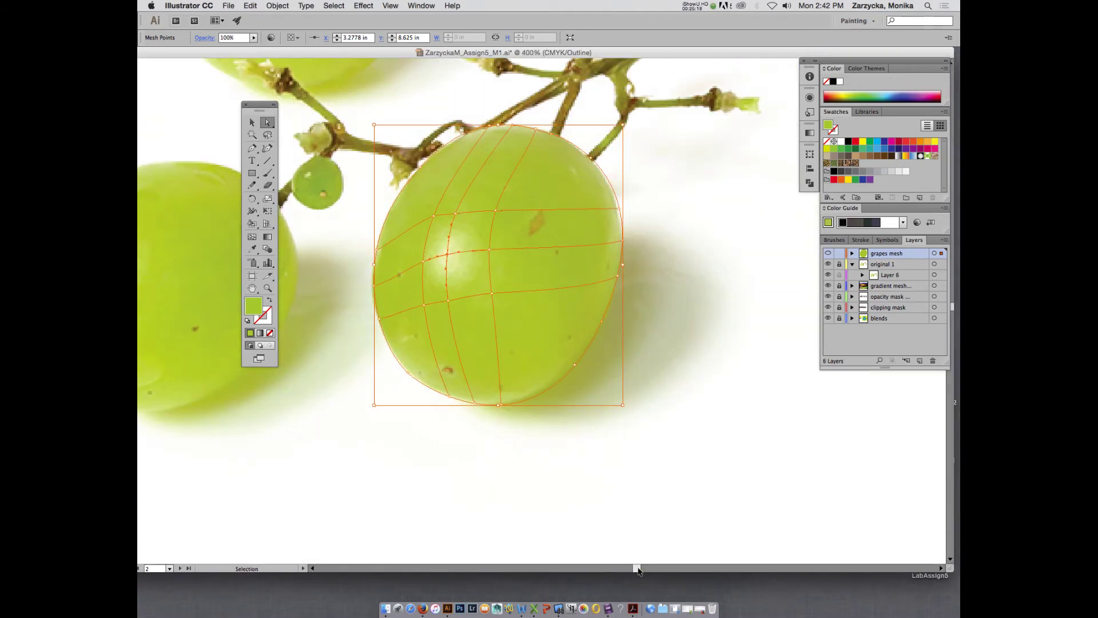
key(super+equal)
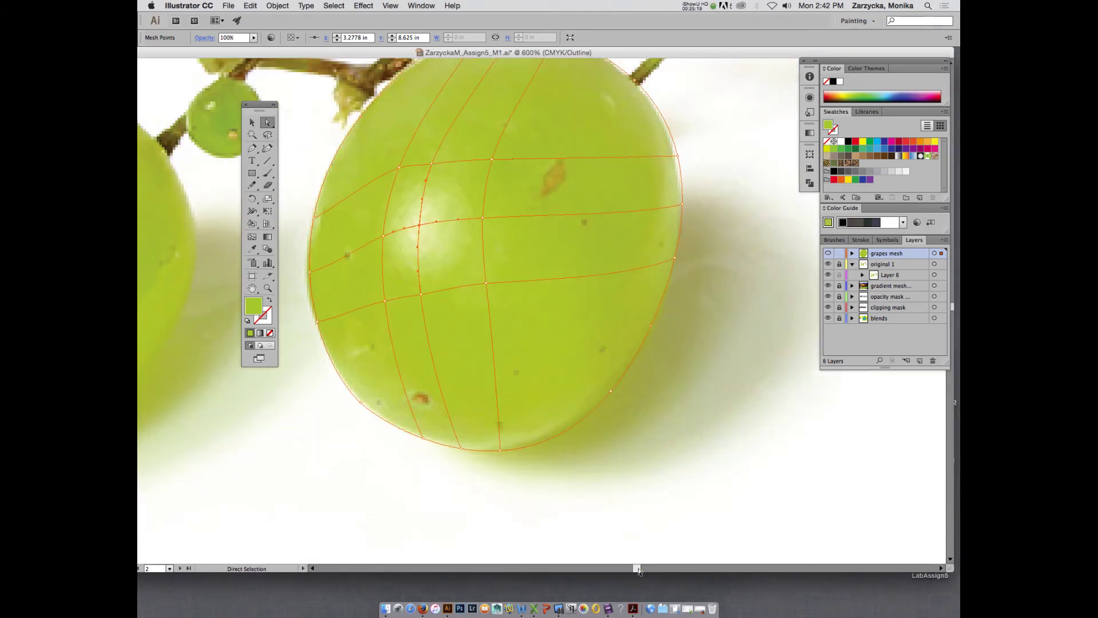
click(419, 225)
key(i)
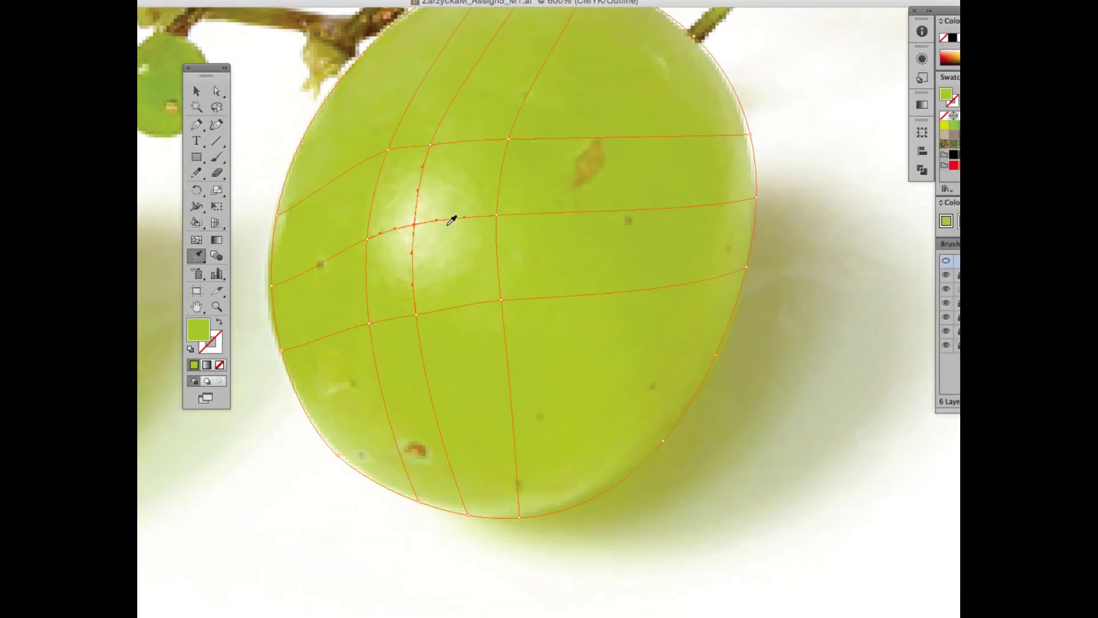
click(414, 214)
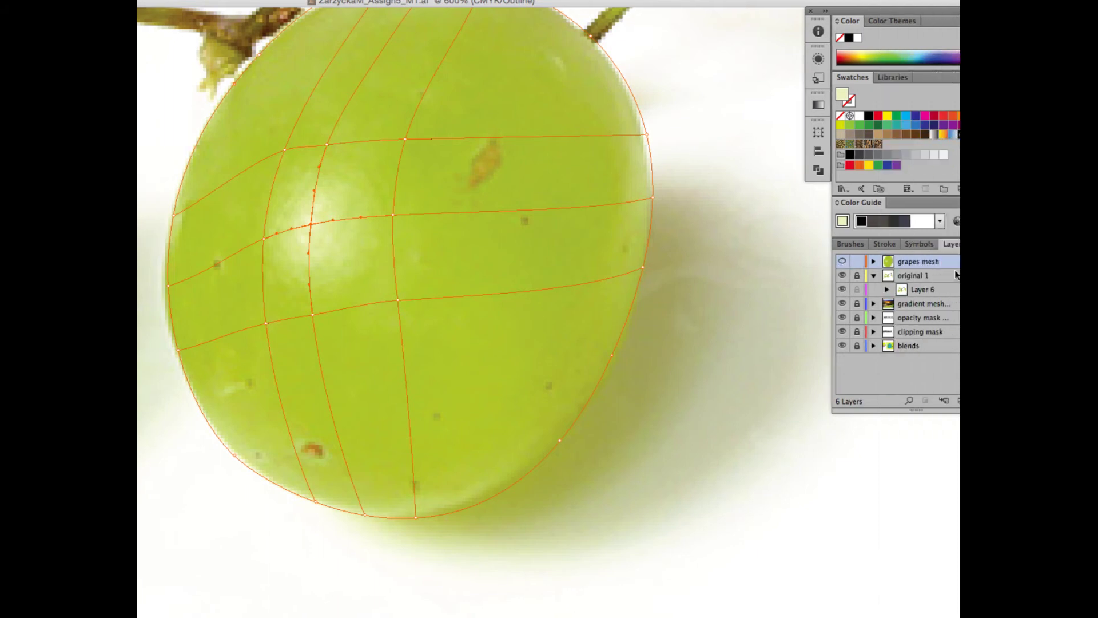
- Preview the colored grapes mesh layer against the photo and return the layer to outline view
ctrl+click(841, 261)
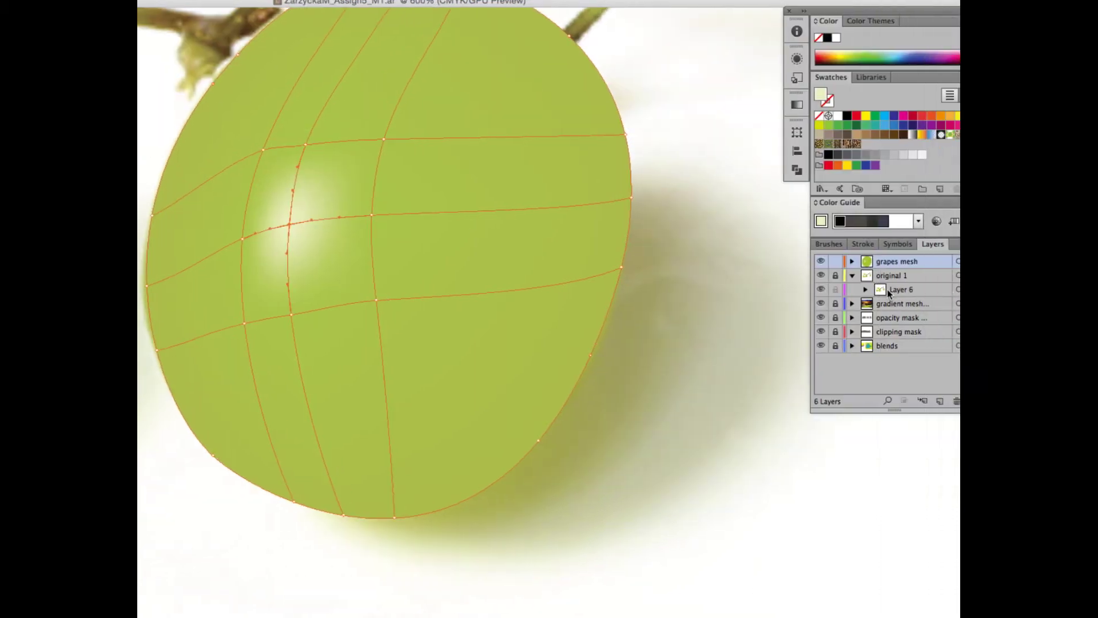
click(821, 263)
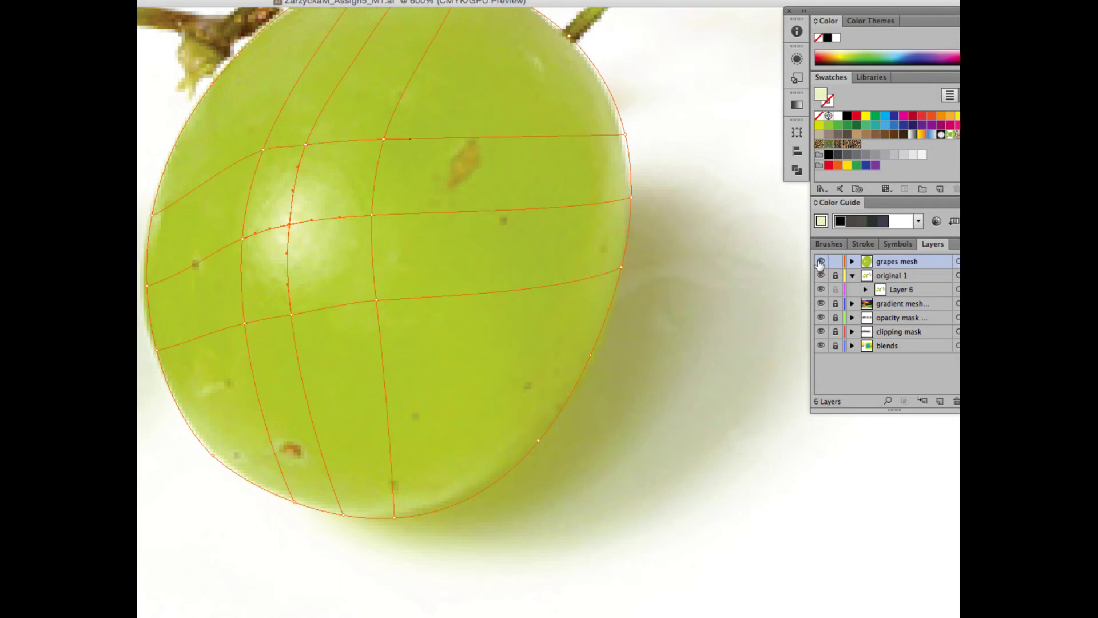
click(821, 262)
super+click(821, 262)
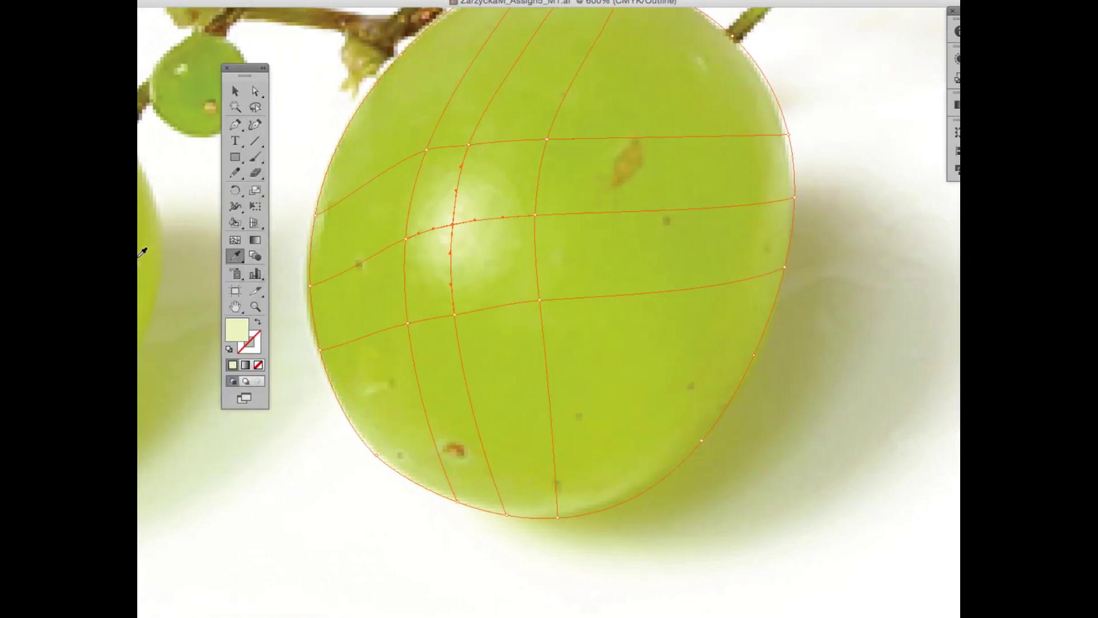
- Move the mesh point just left of the highlight slightly outward and check the color blend in preview
click(255, 91)
click(406, 240)
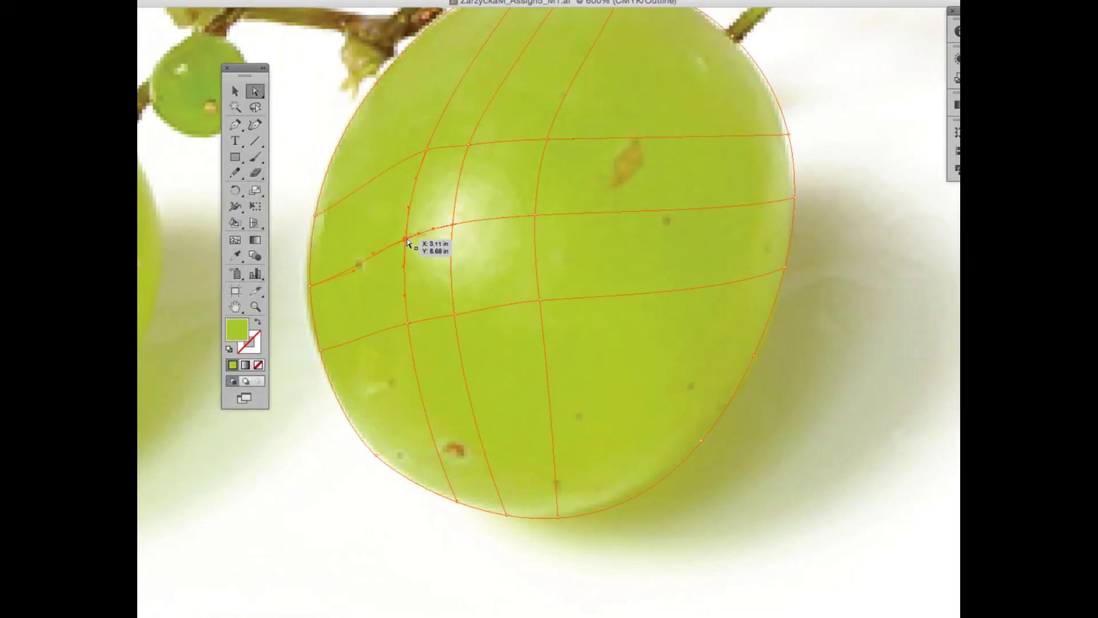
drag(404, 243, 400, 238)
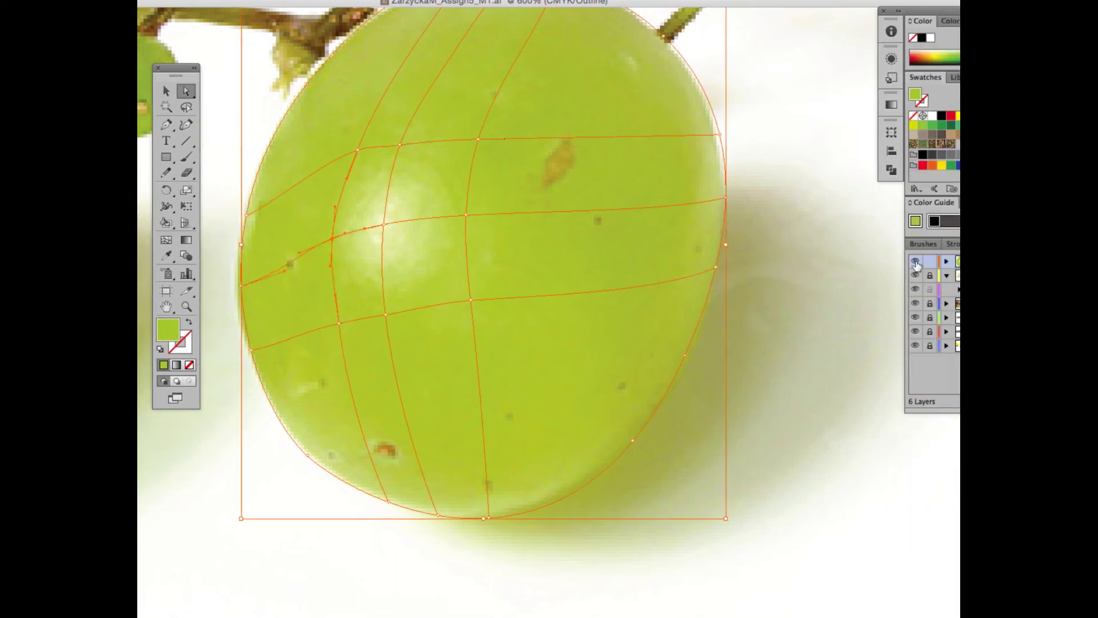
super+click(915, 262)
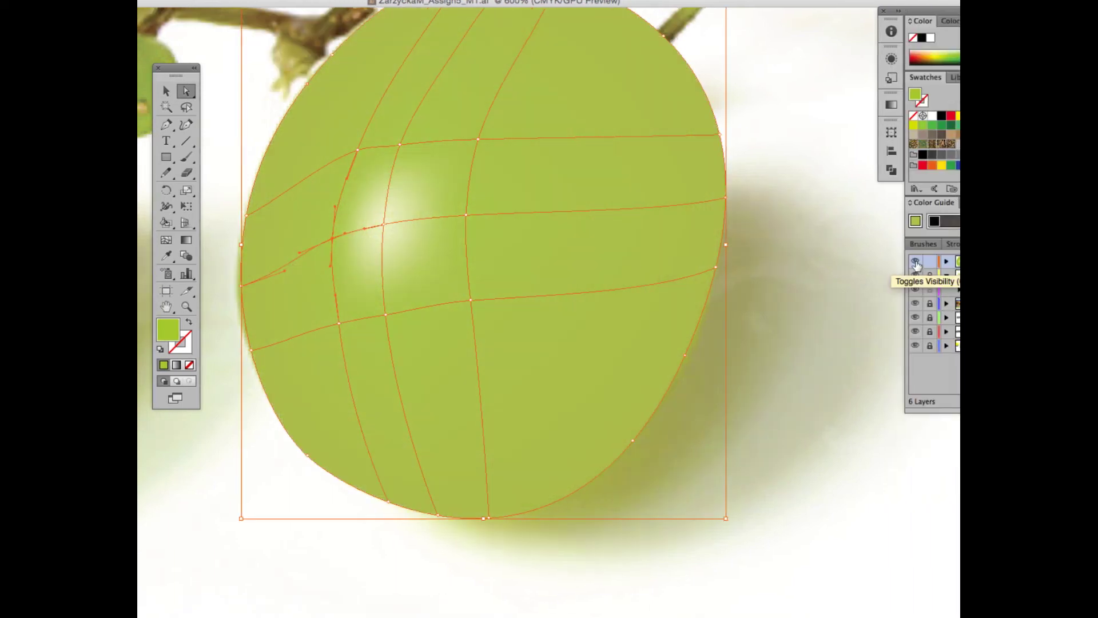
super+click(915, 263)
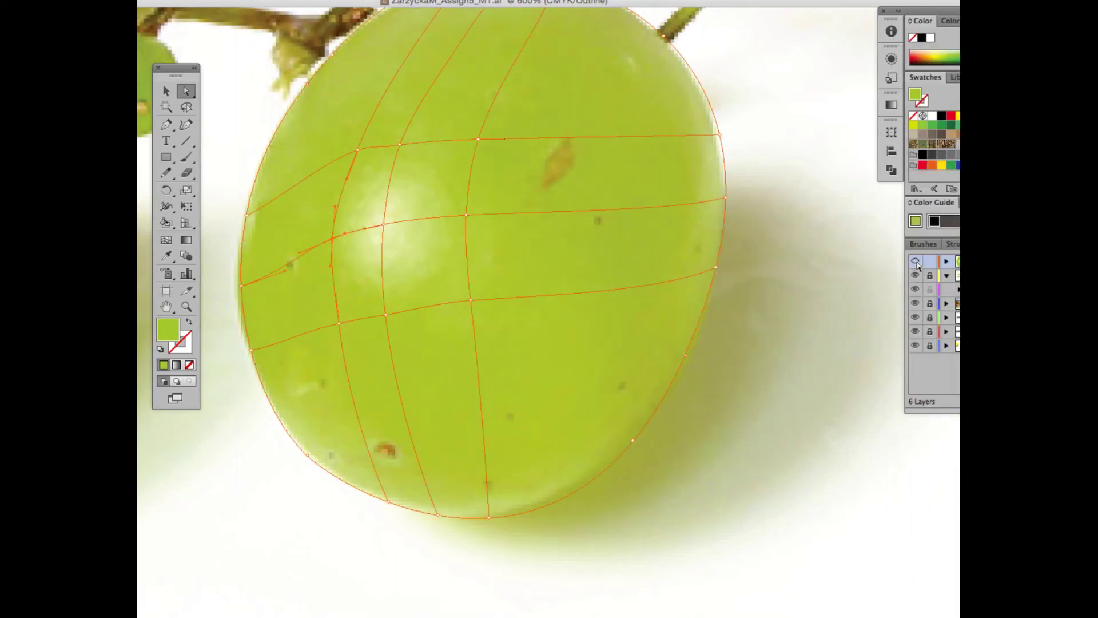
- Nudge the mesh point left of the highlight about 0.01 in further up and outward, and adjust the adjoining edge point's handle
key(super)
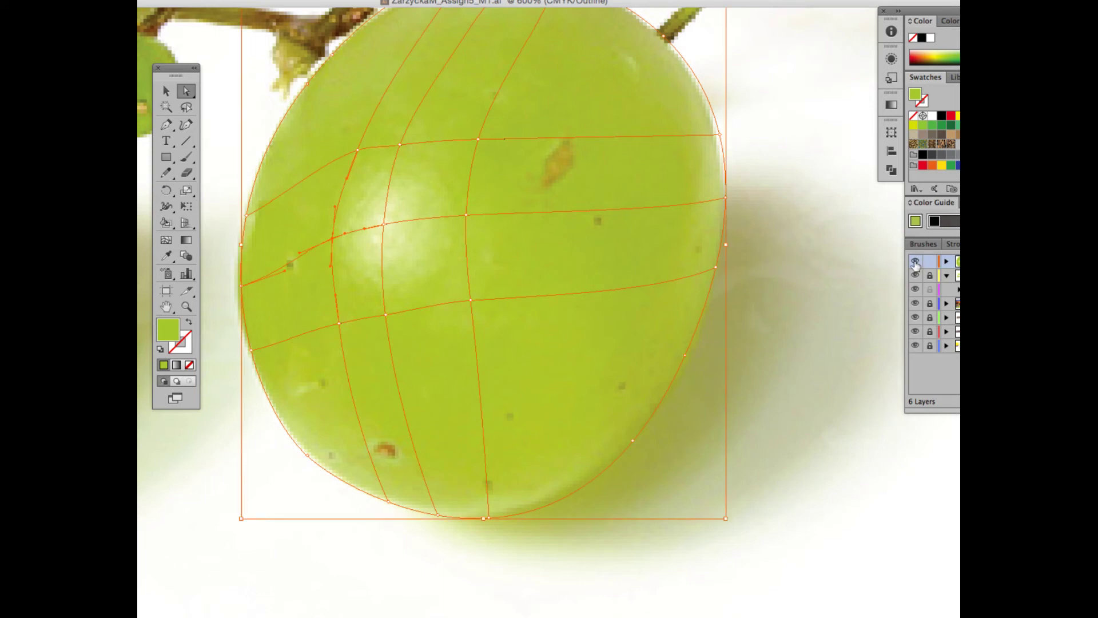
super+click(915, 262)
super+click(915, 263)
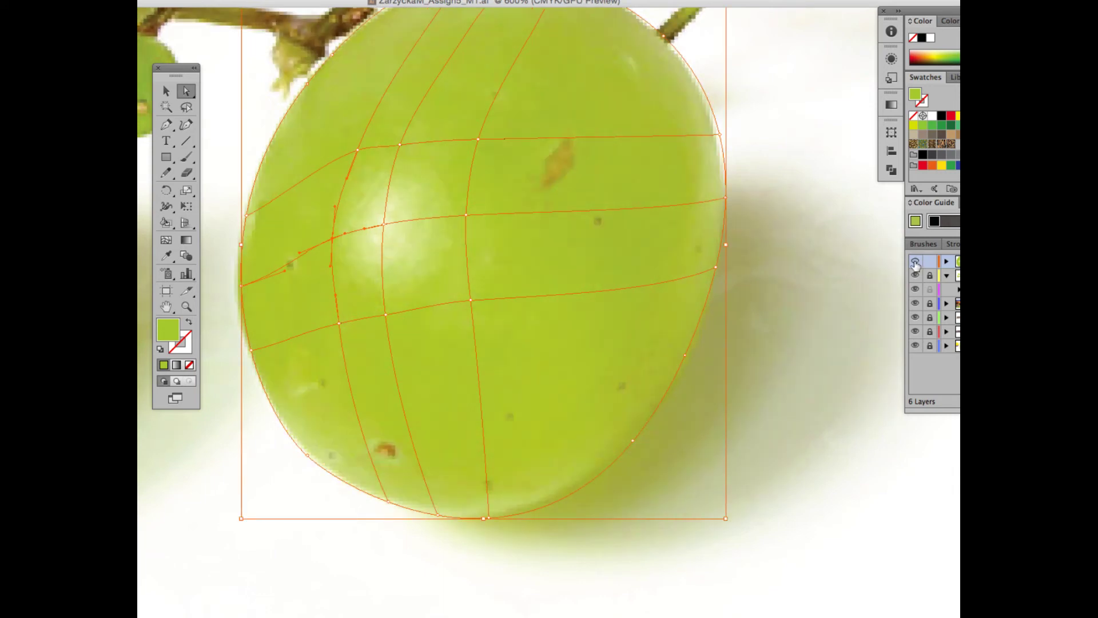
drag(334, 240, 328, 235)
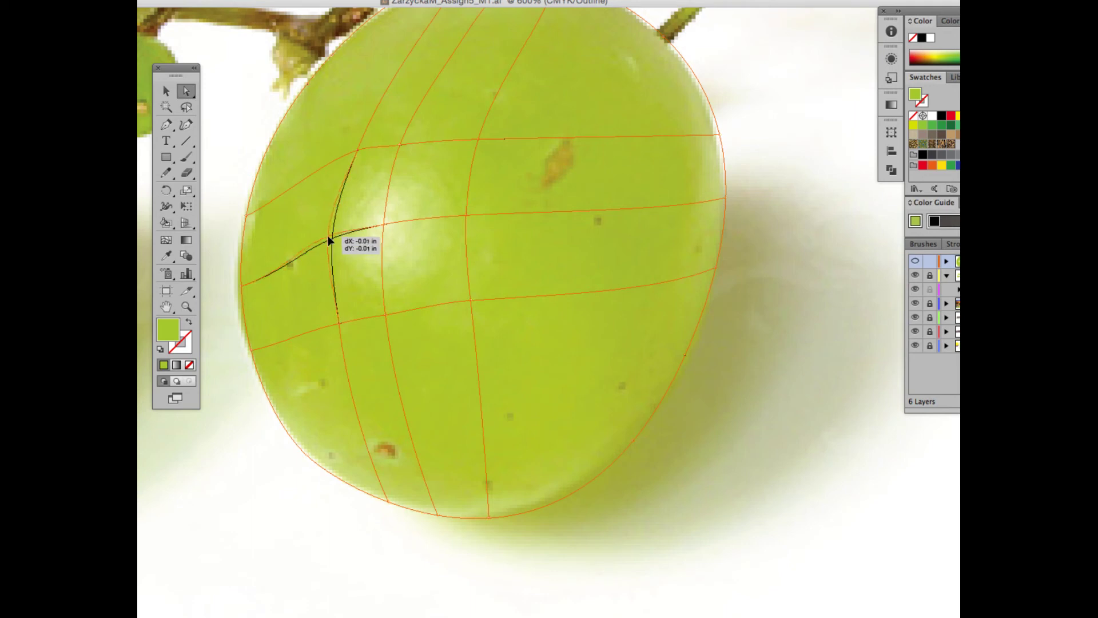
super+click(914, 261)
super+click(913, 262)
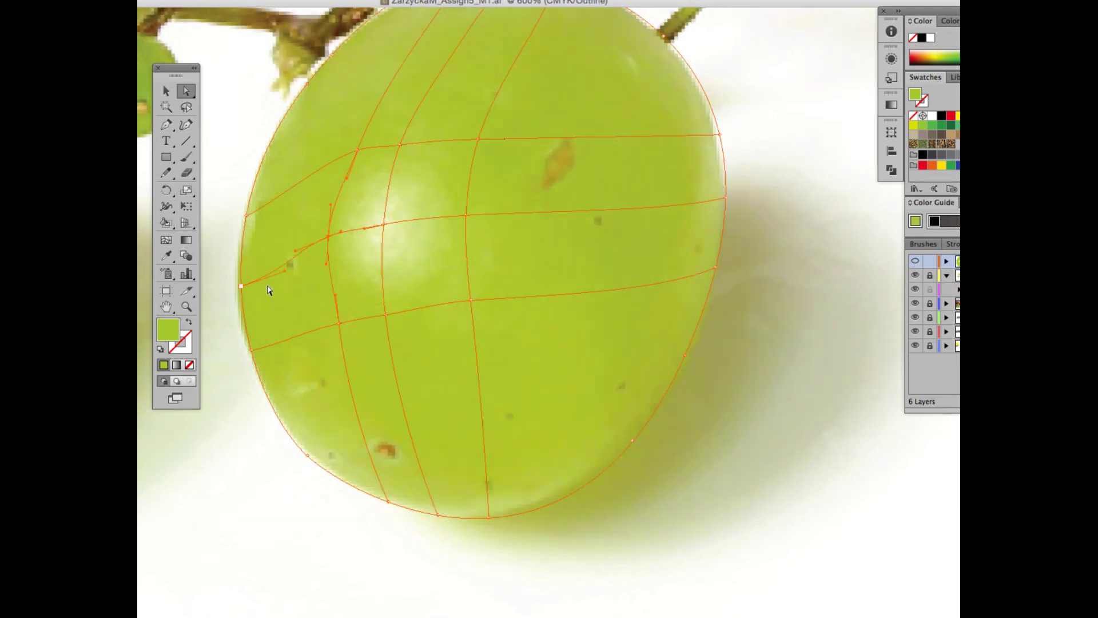
drag(284, 271, 281, 264)
- Fill the mesh point directly above the grape's highlight with the green sampled from the photo beside it
click(357, 152)
key(i)
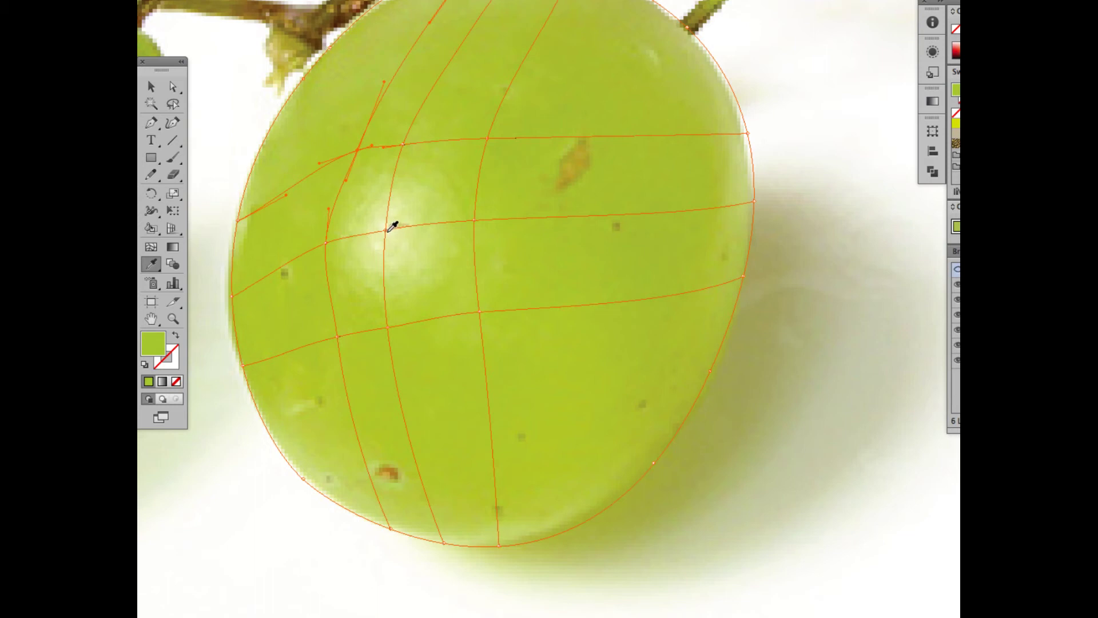
key(a)
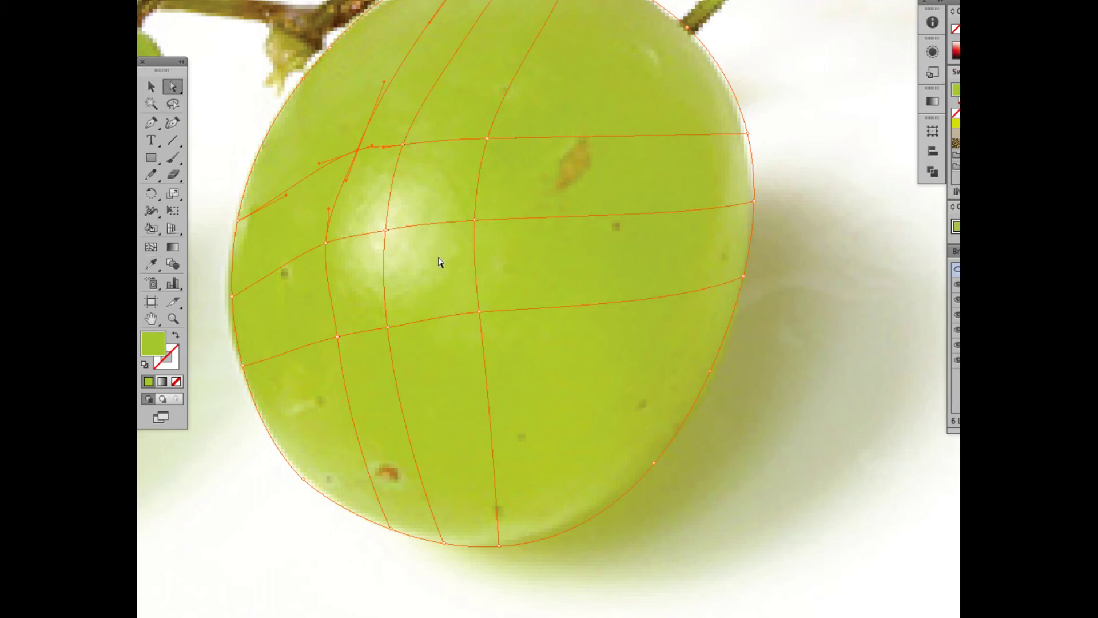
click(385, 229)
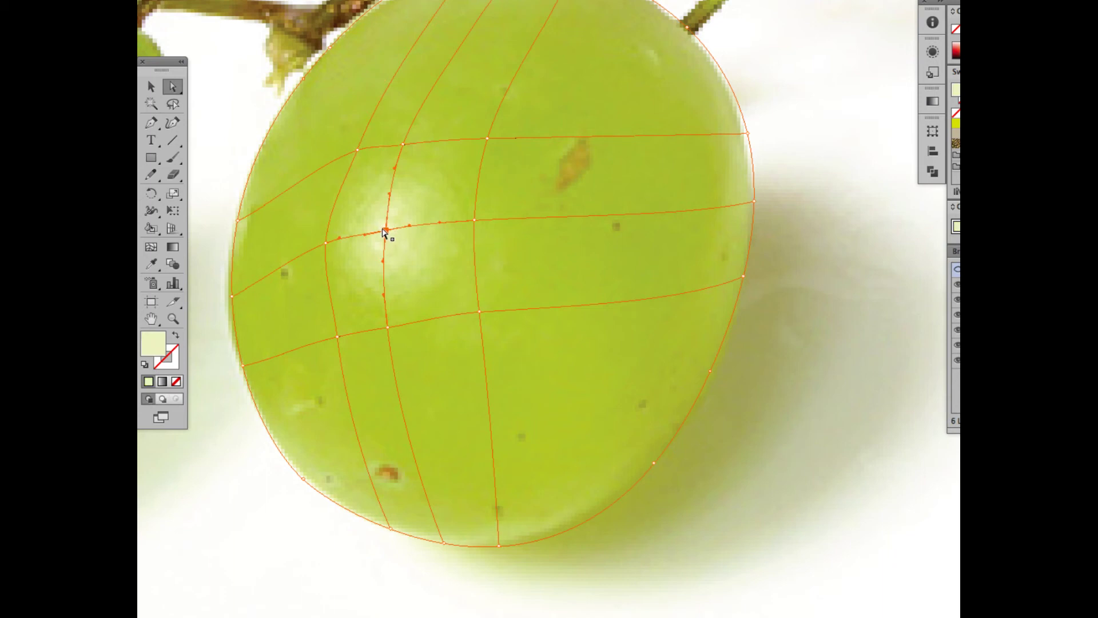
key(i)
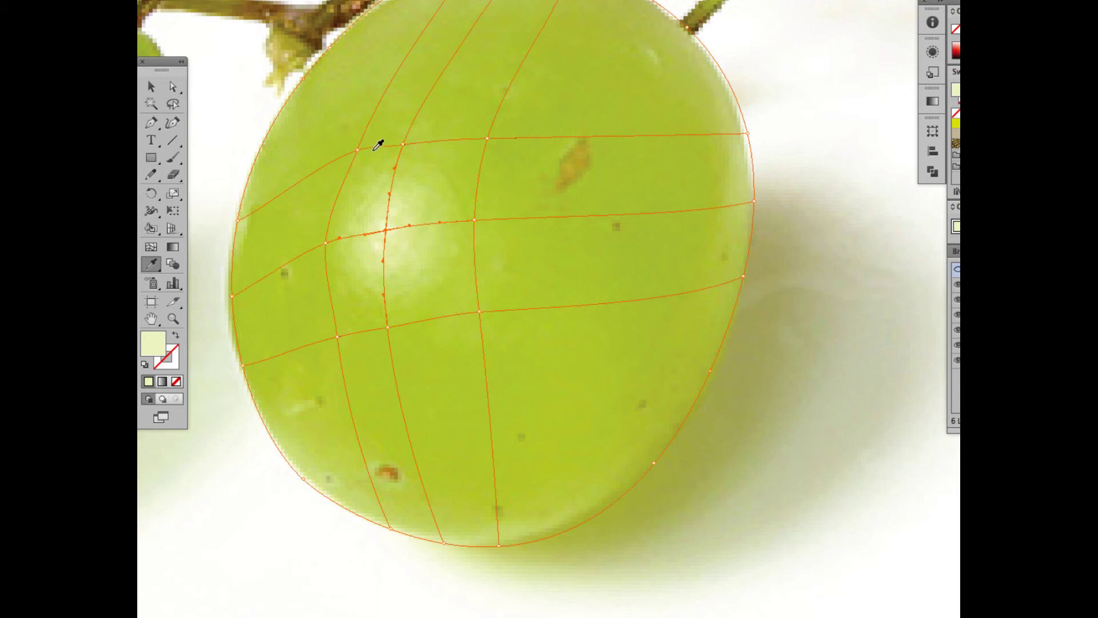
key(a)
click(403, 145)
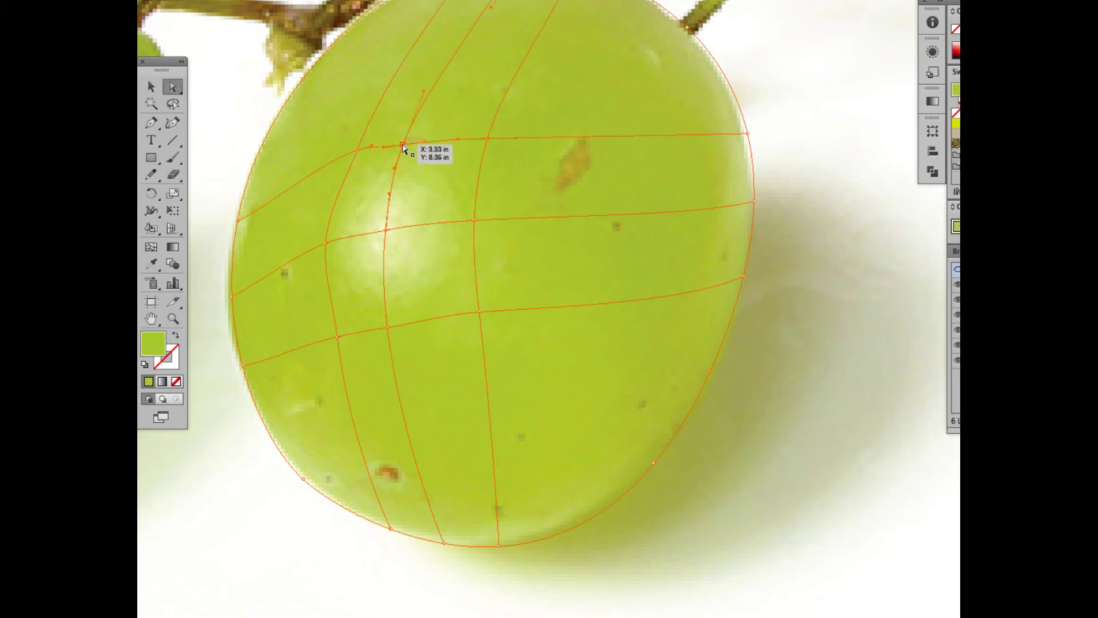
key(i)
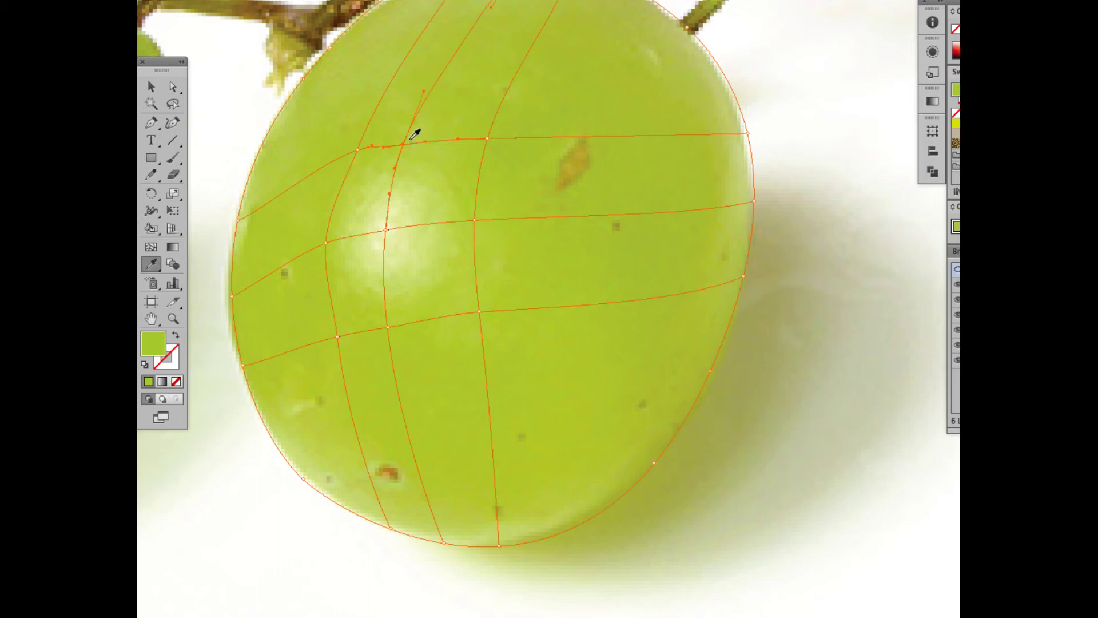
click(416, 135)
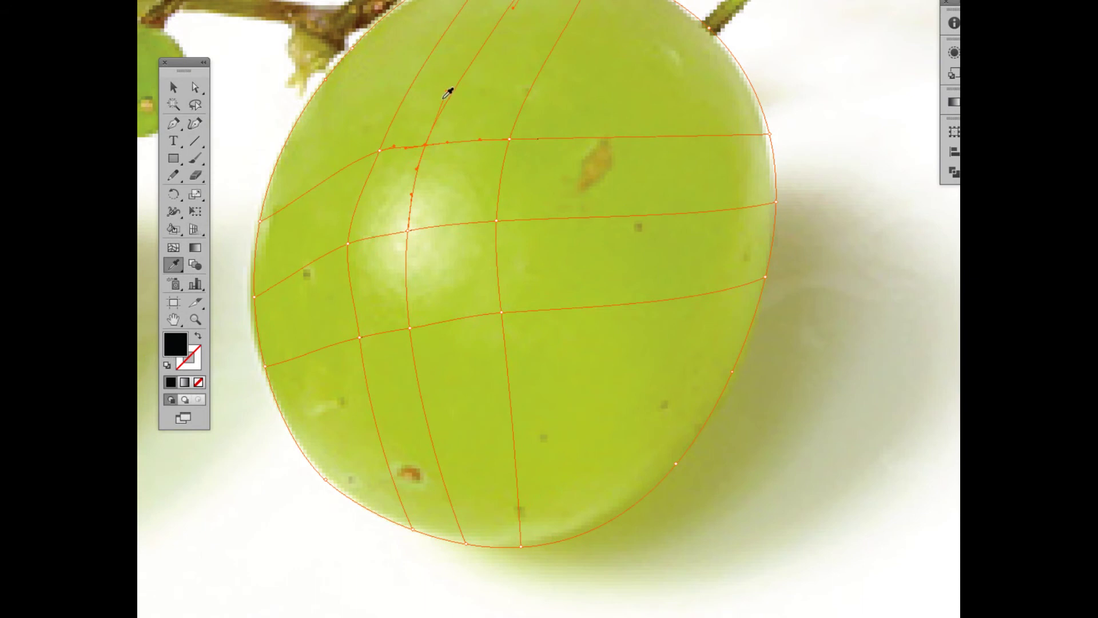
click(425, 137)
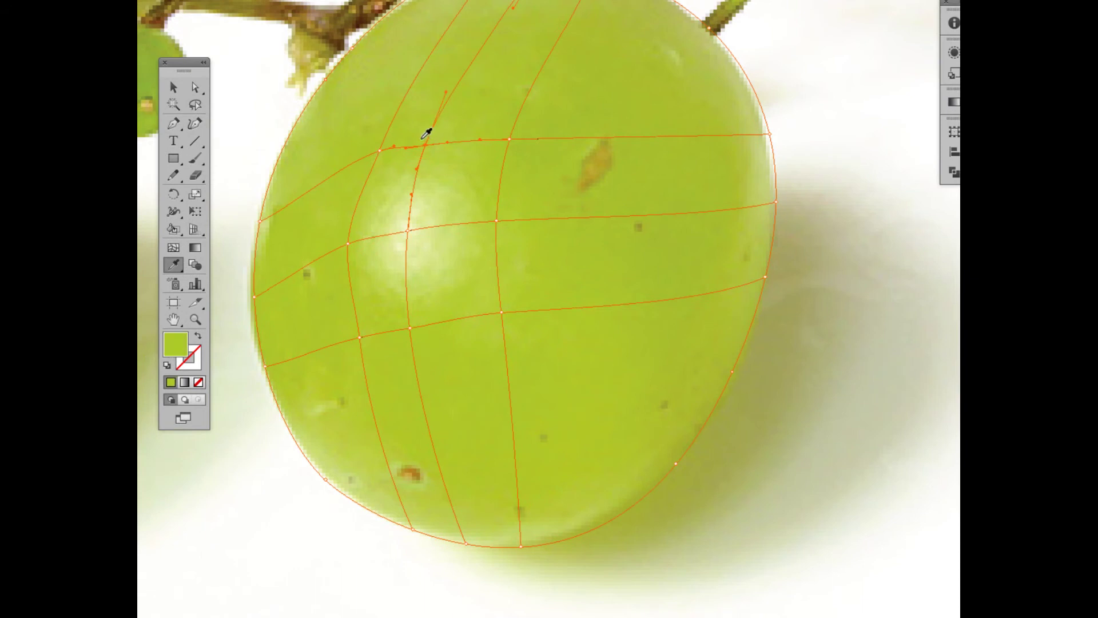
- Fill the mesh point above and to the right of the highlight with the green sampled next to it
key(a)
click(509, 138)
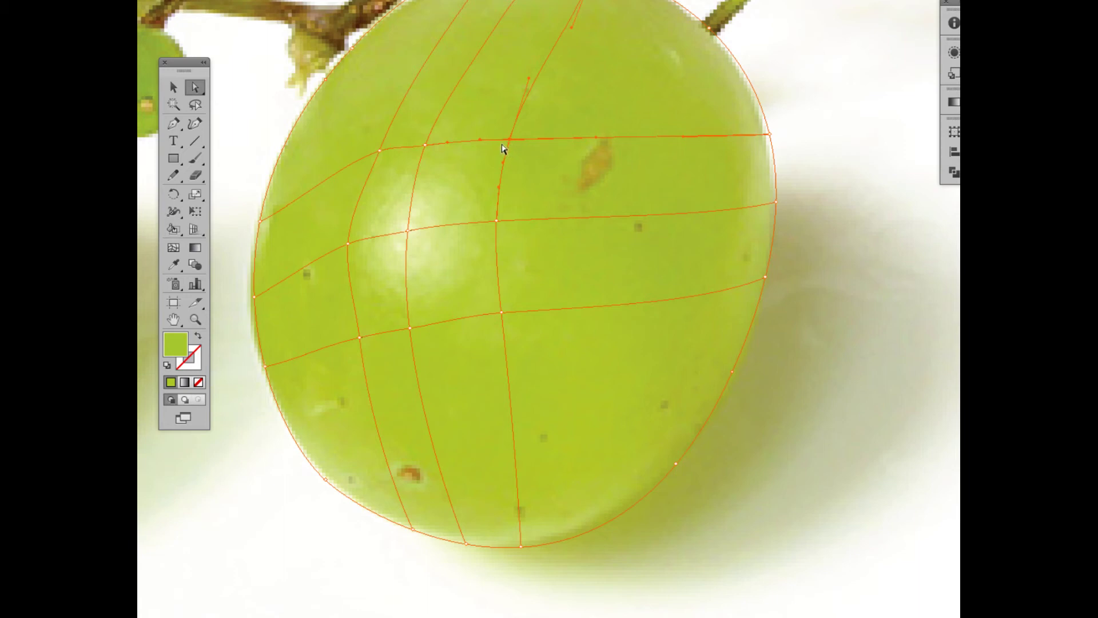
key(i)
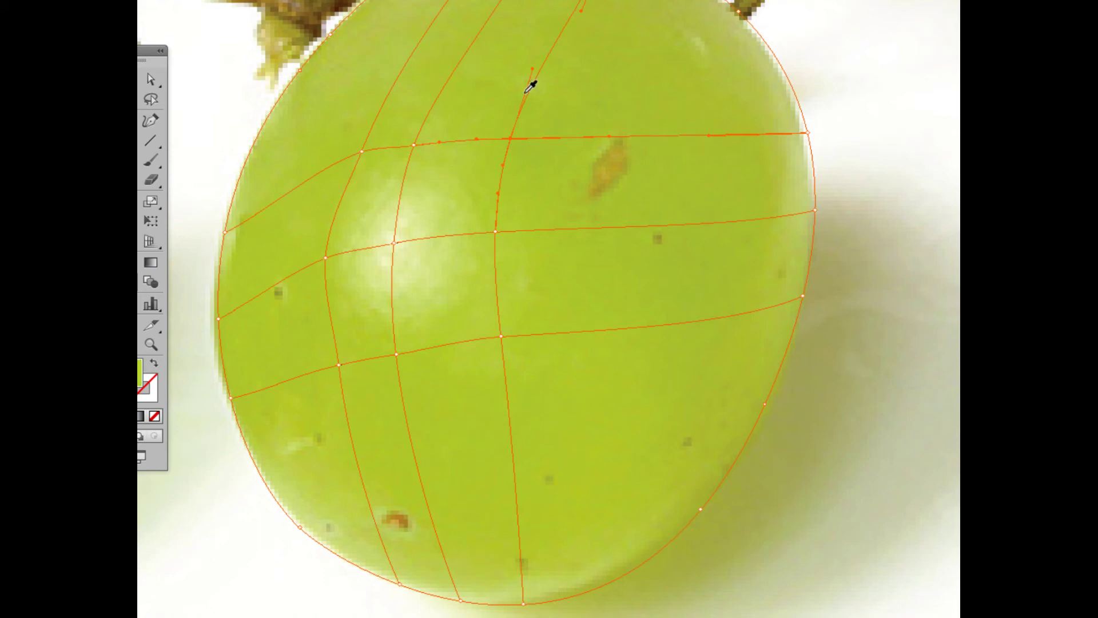
click(547, 119)
click(507, 137)
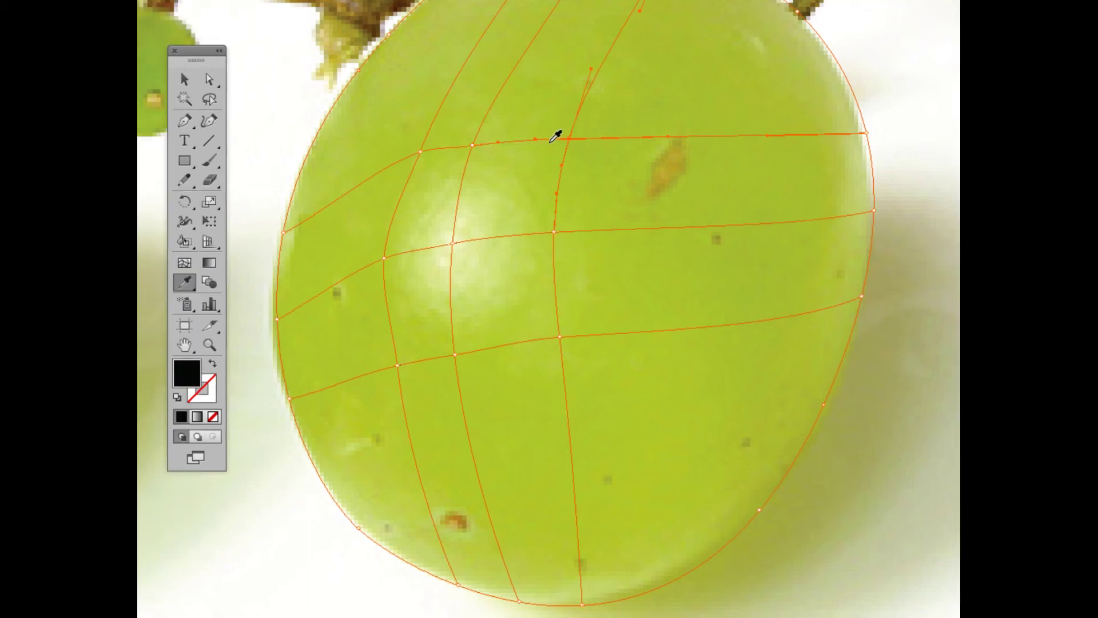
click(583, 128)
- Fill the mesh point directly right of the highlight with the green sampled from the adjacent photo area
key(a)
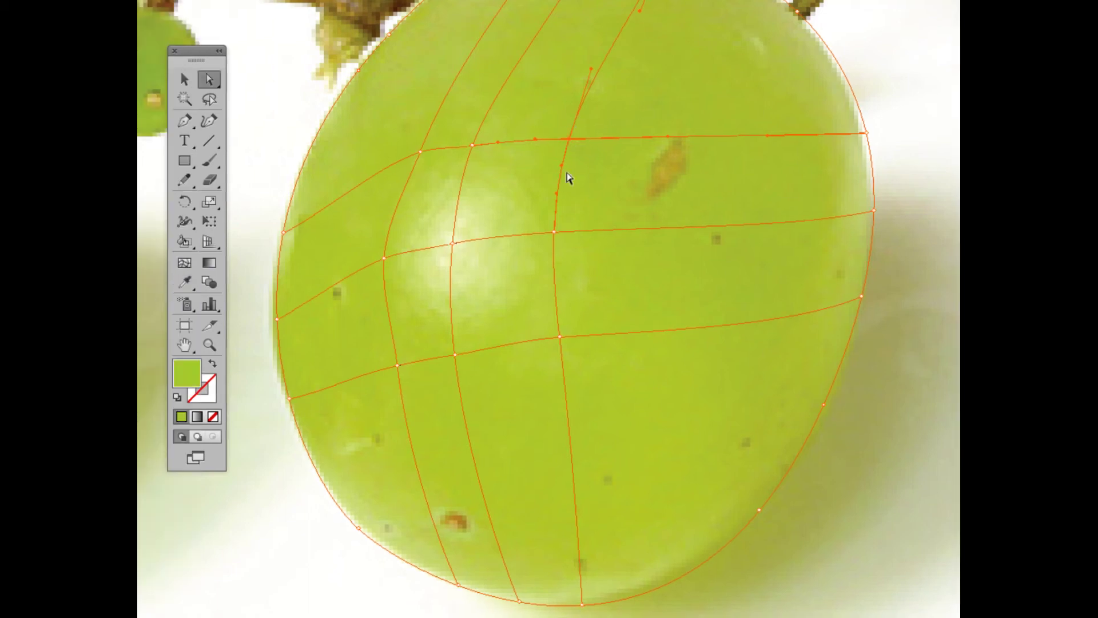
click(554, 232)
key(i)
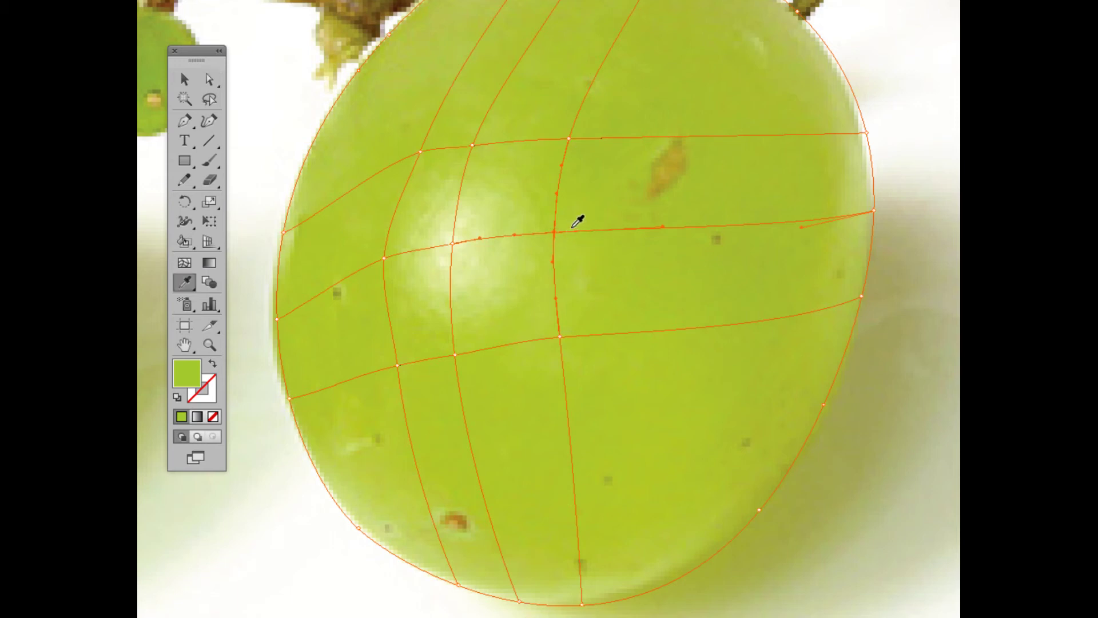
click(574, 226)
click(575, 225)
- Fill the mesh point below and to the right of the highlight with the green sampled beside it
key(a)
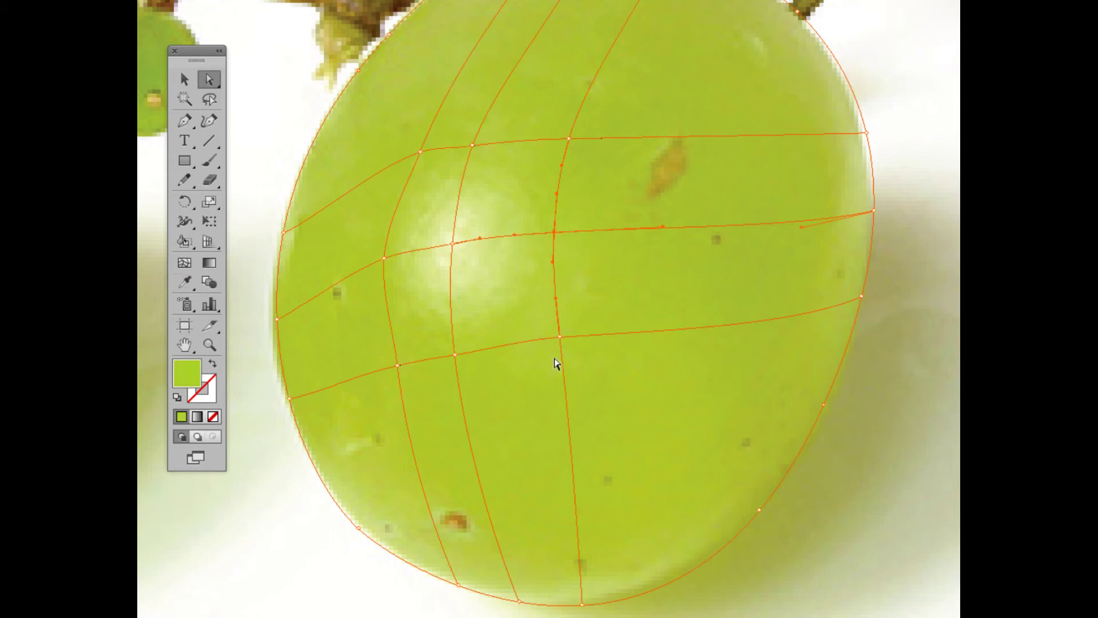
click(559, 337)
key(i)
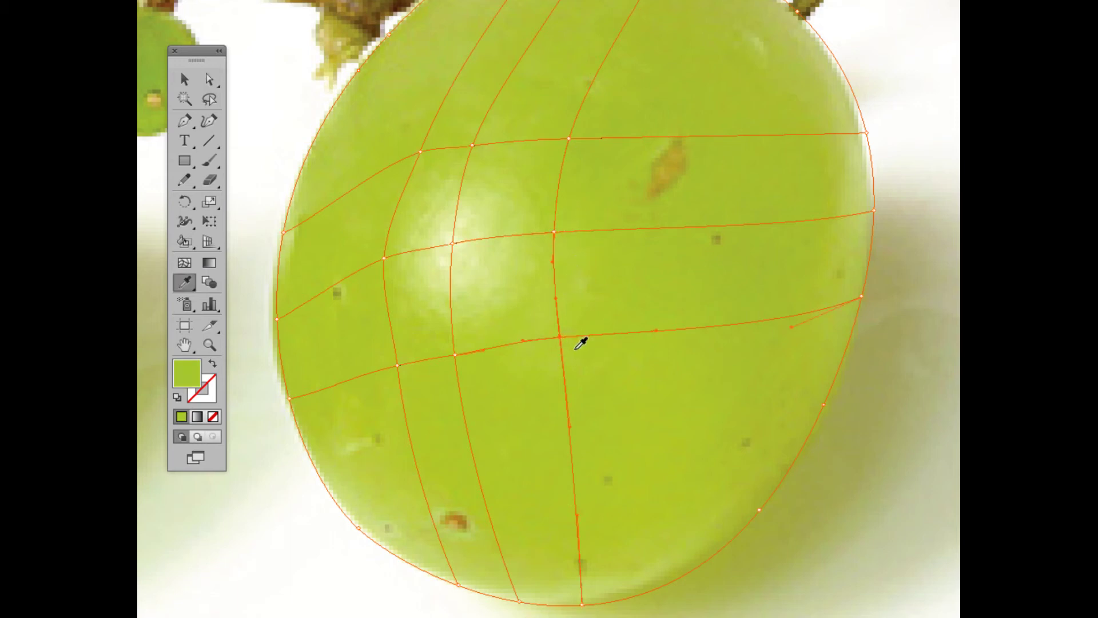
click(567, 341)
click(567, 341)
- Fill the mesh point directly below the highlight with the green sampled from the photo just under it
key(a)
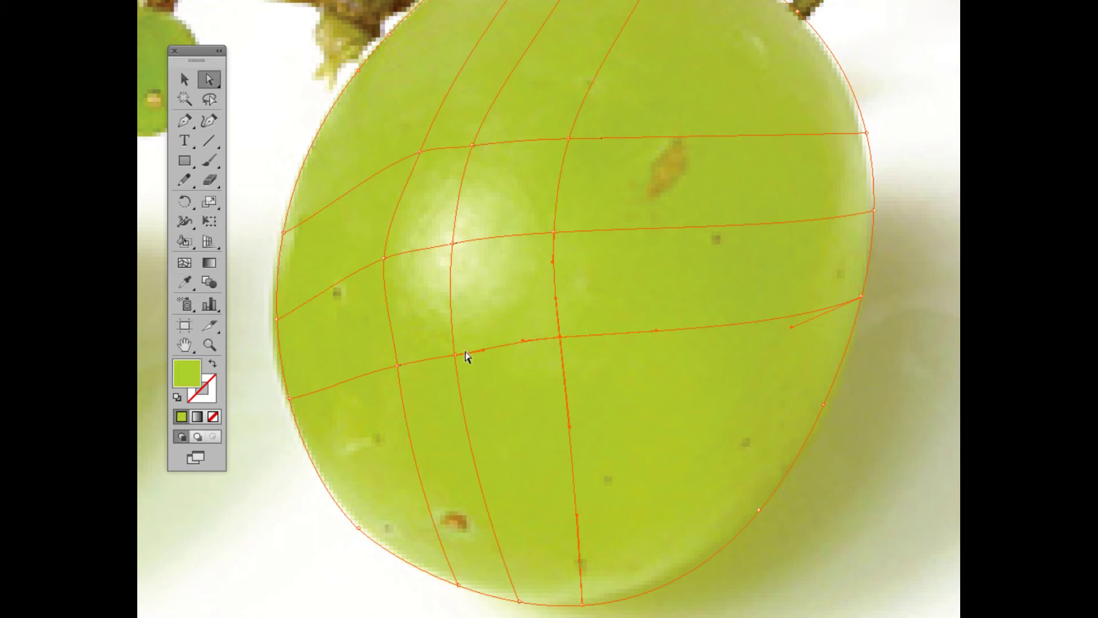
click(455, 355)
key(i)
click(475, 359)
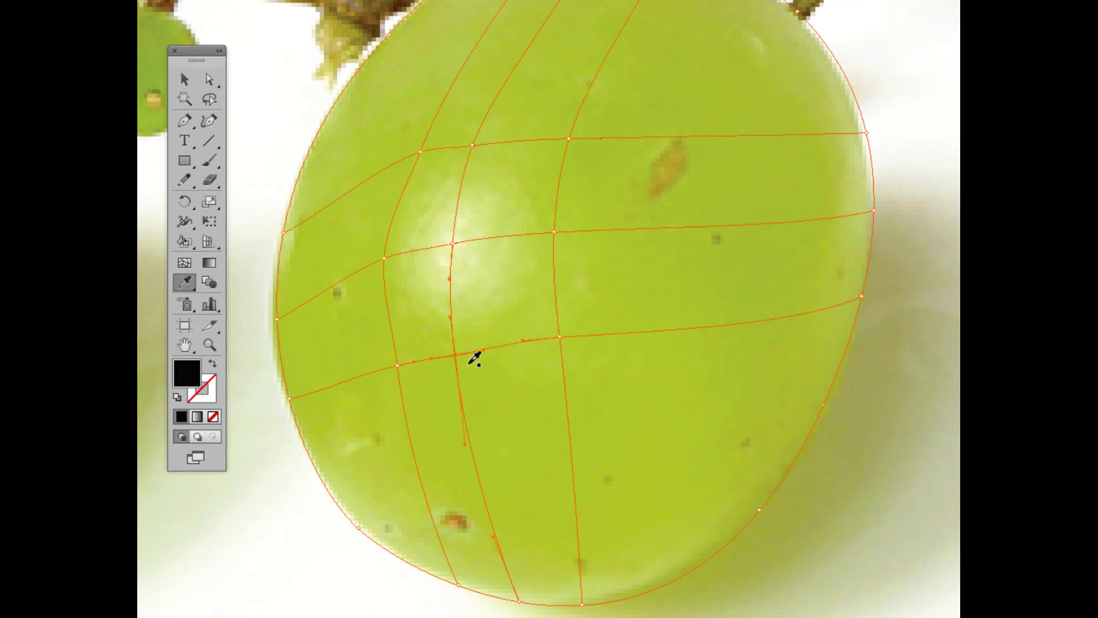
click(454, 359)
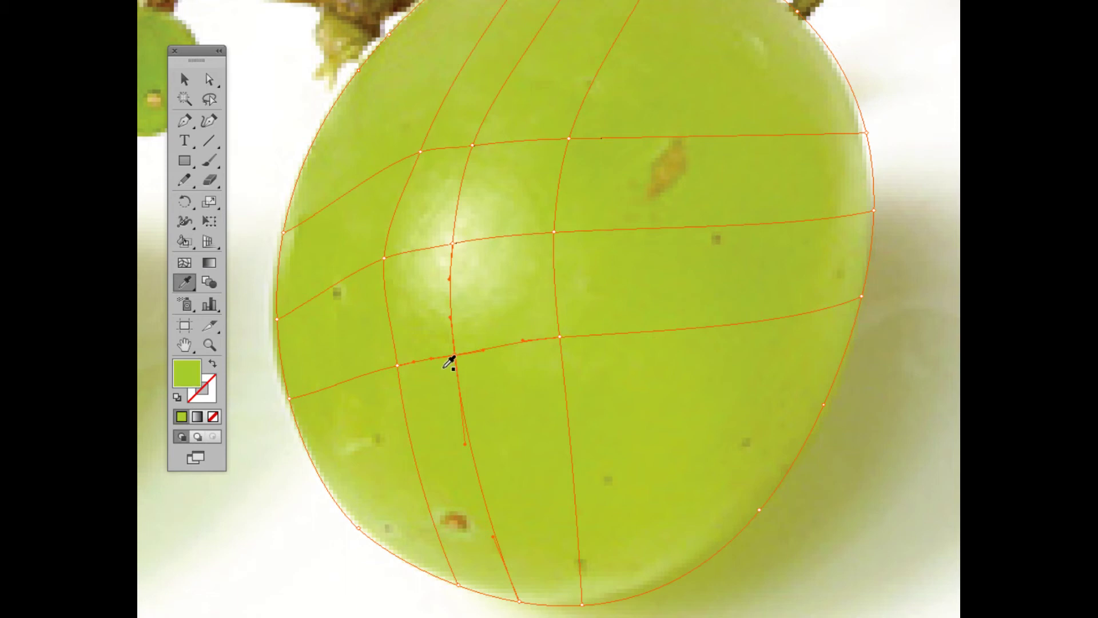
click(452, 360)
click(451, 358)
- Sample the photo's green for the mesh points at the lower left and left edge of the highlight
key(a)
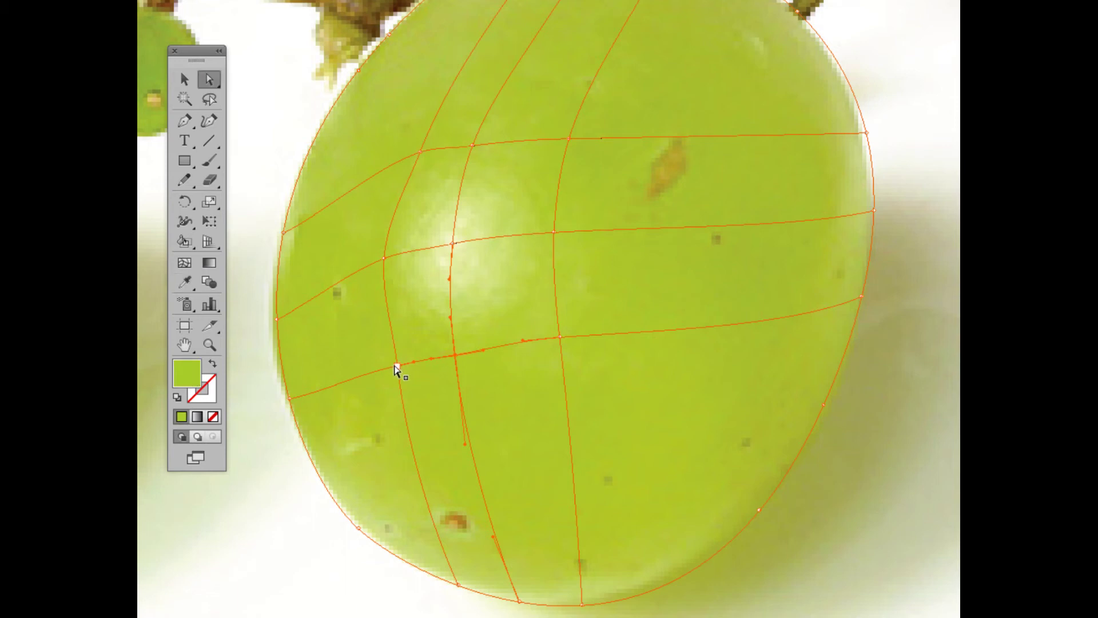
click(398, 365)
key(i)
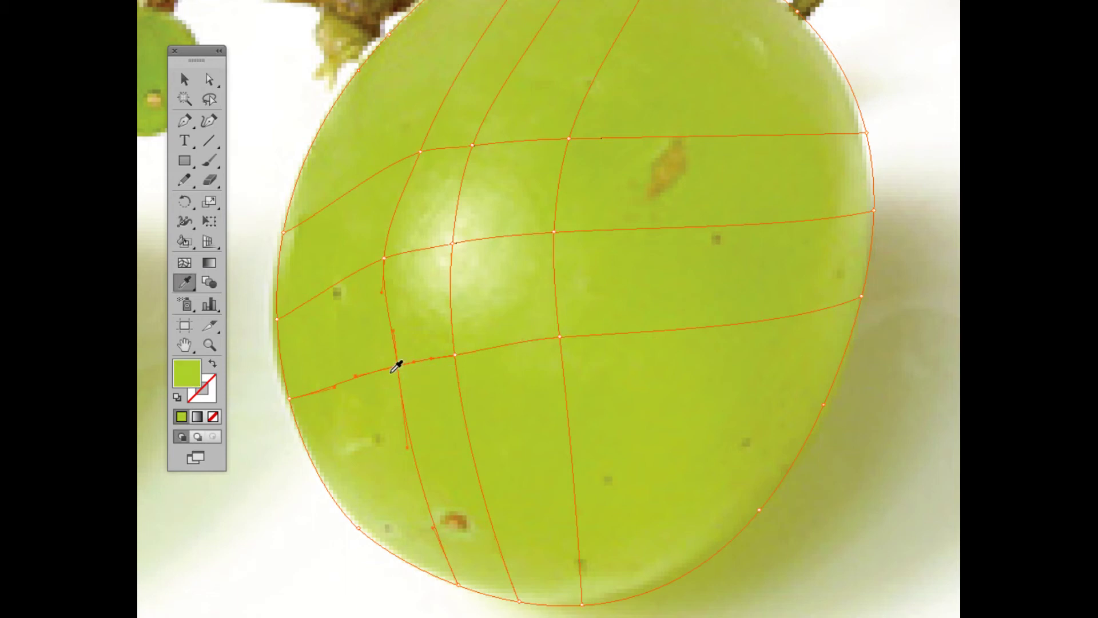
key(a)
click(384, 259)
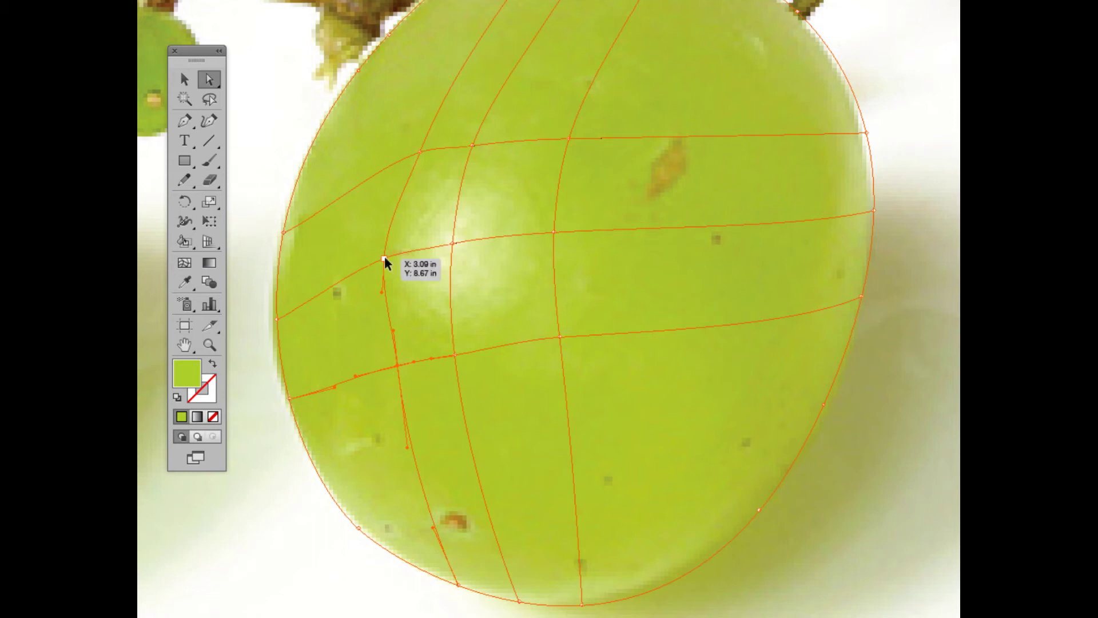
key(i)
click(378, 256)
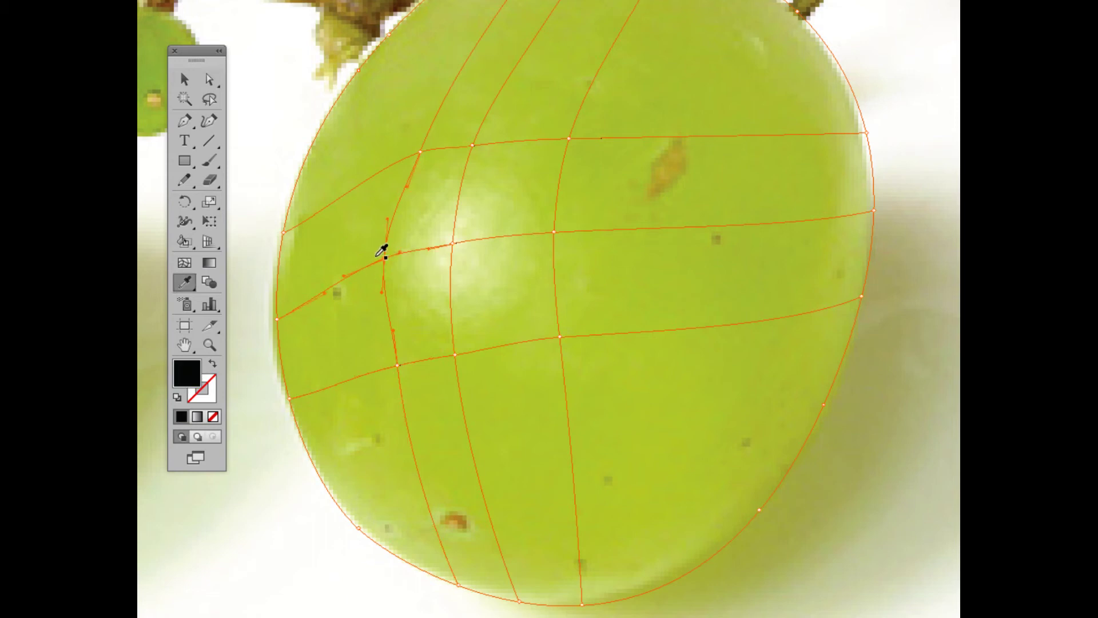
click(378, 278)
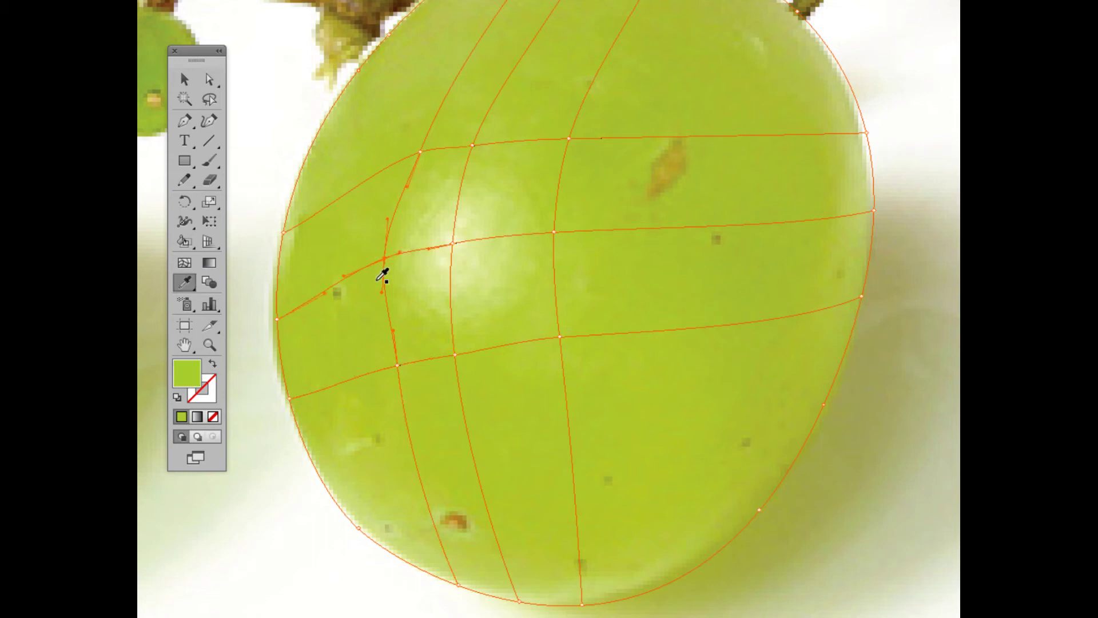
- Fill the mesh point above and to the left of the highlight with the green sampled beside it
key(a)
click(421, 153)
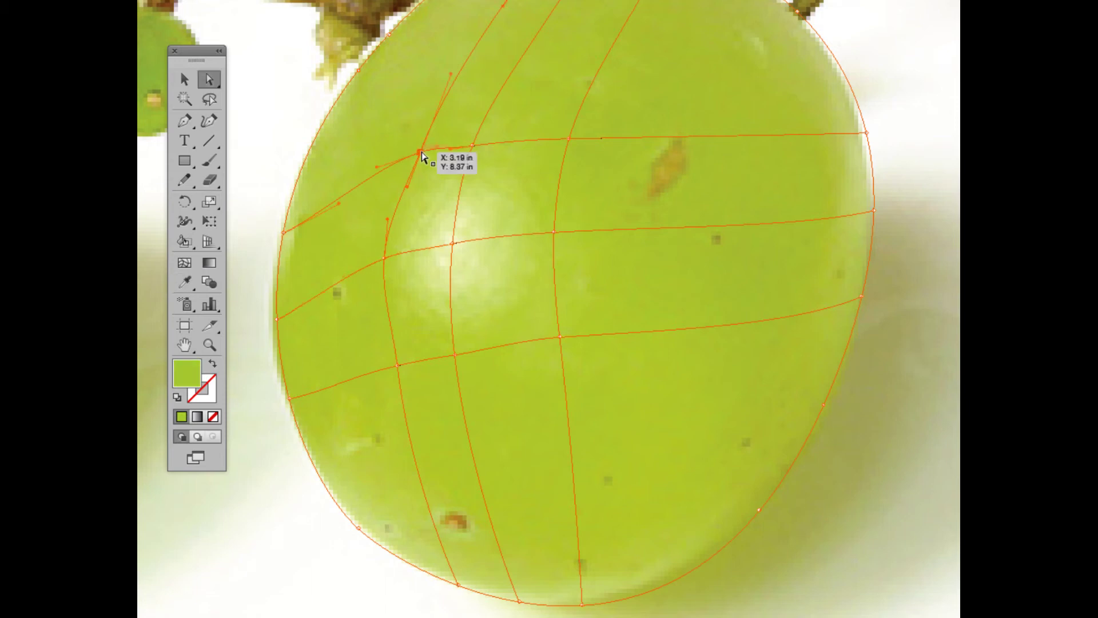
key(i)
click(412, 147)
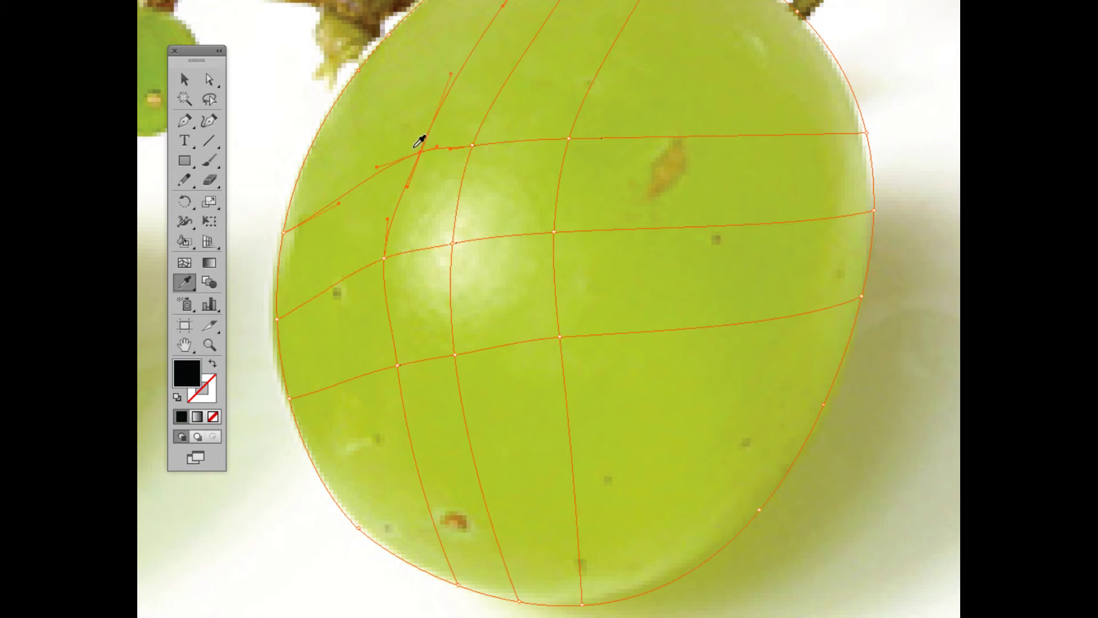
click(416, 146)
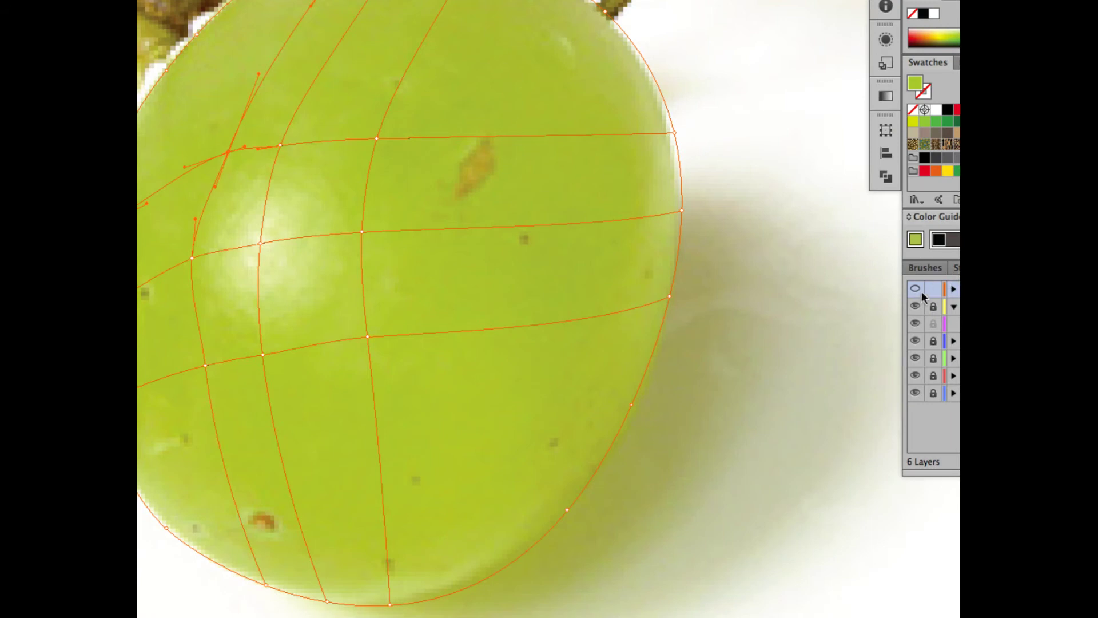
- Preview the grapes mesh layer's color blend with the mesh deselected, and return the layer to outline view
super+click(915, 289)
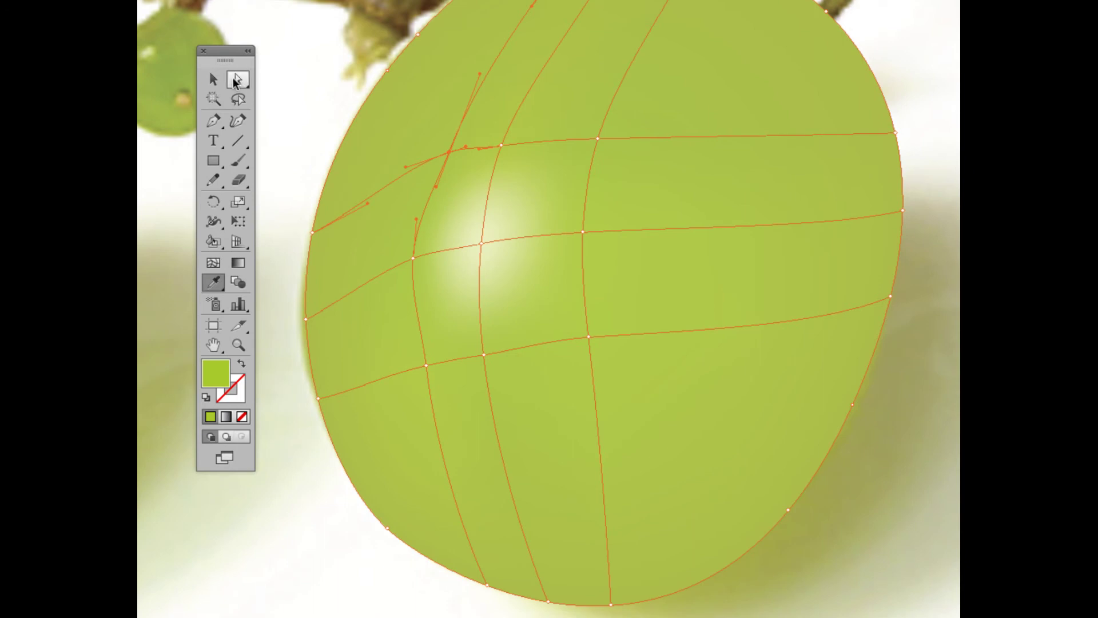
click(167, 78)
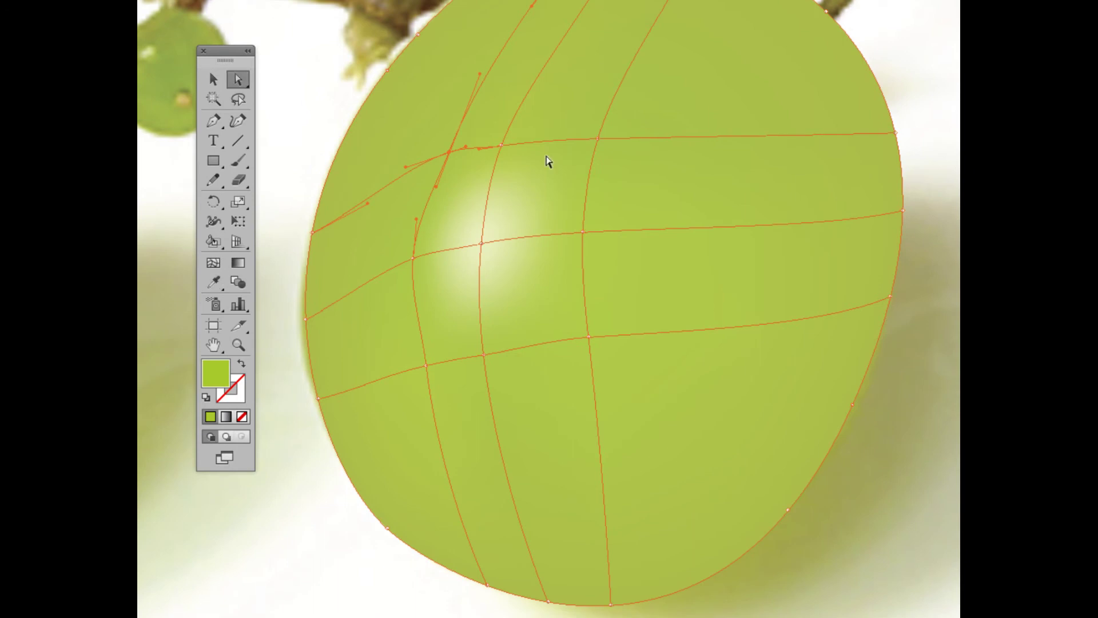
click(918, 343)
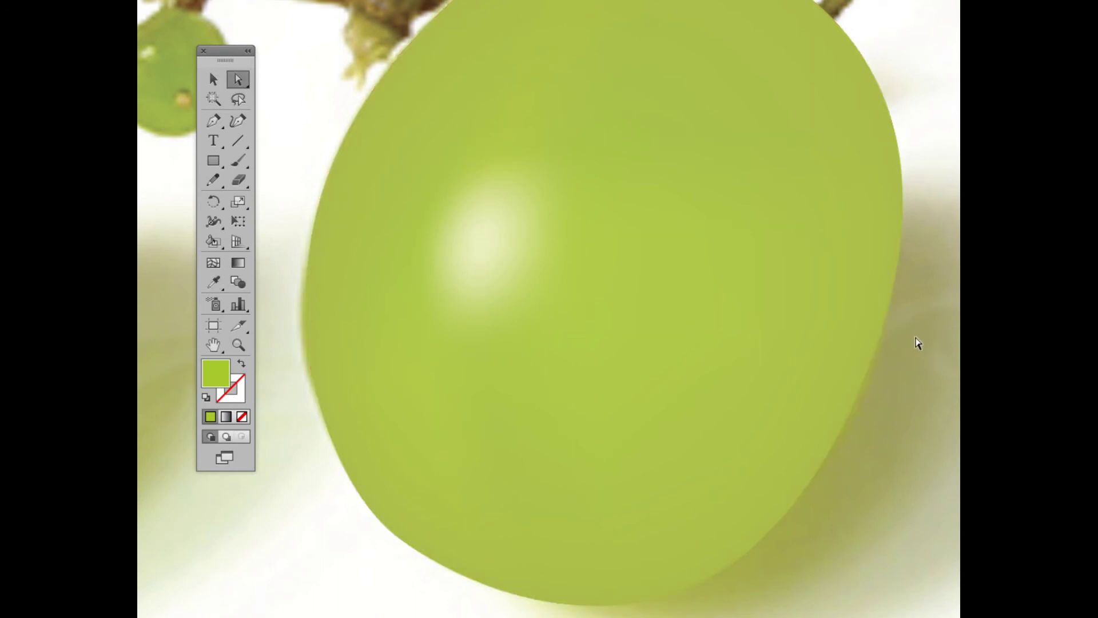
click(667, 263)
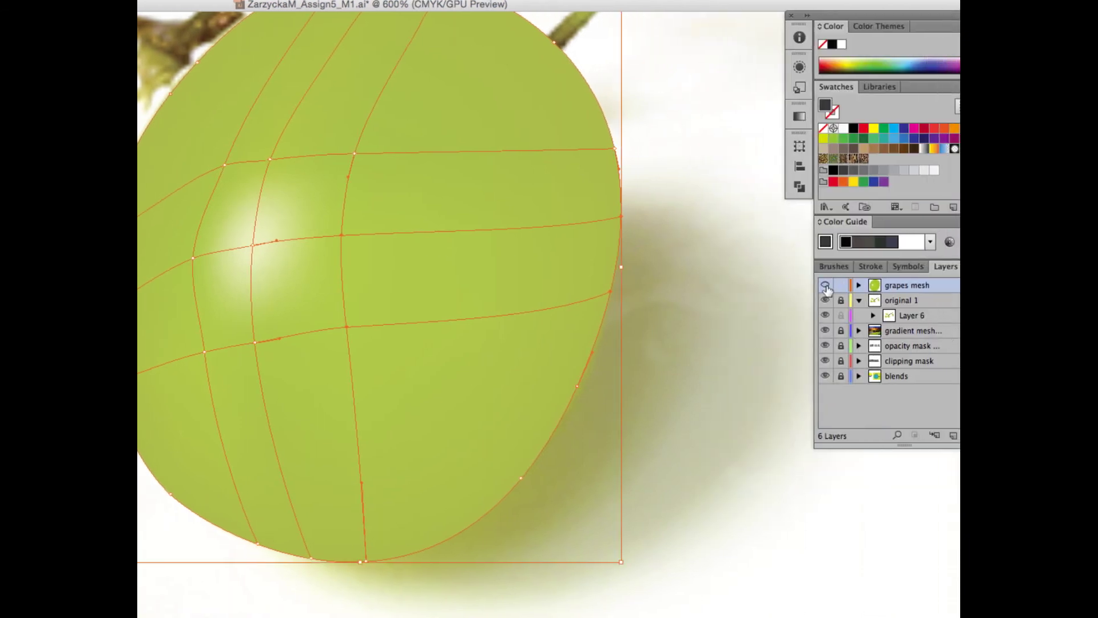
ctrl+click(826, 285)
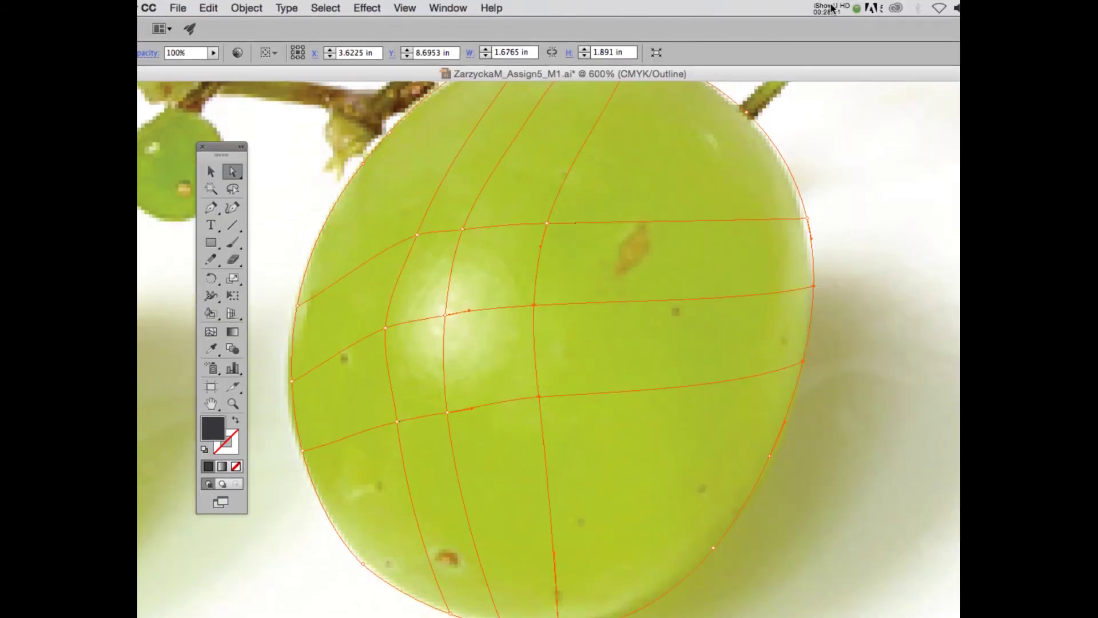
click(832, 8)
click(846, 52)
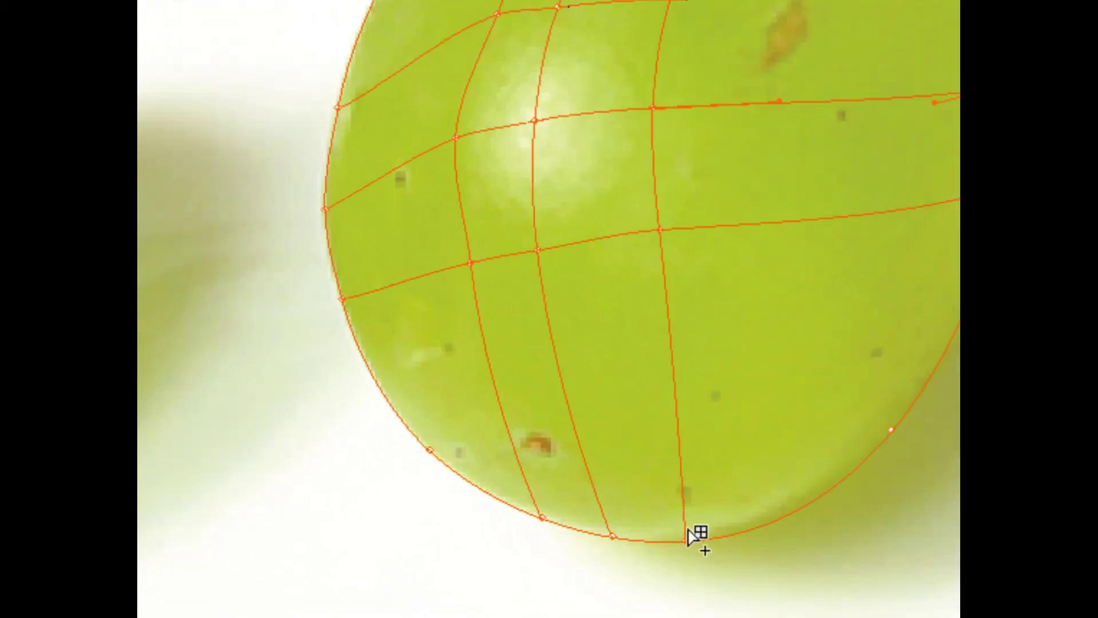
click(686, 539)
click(682, 507)
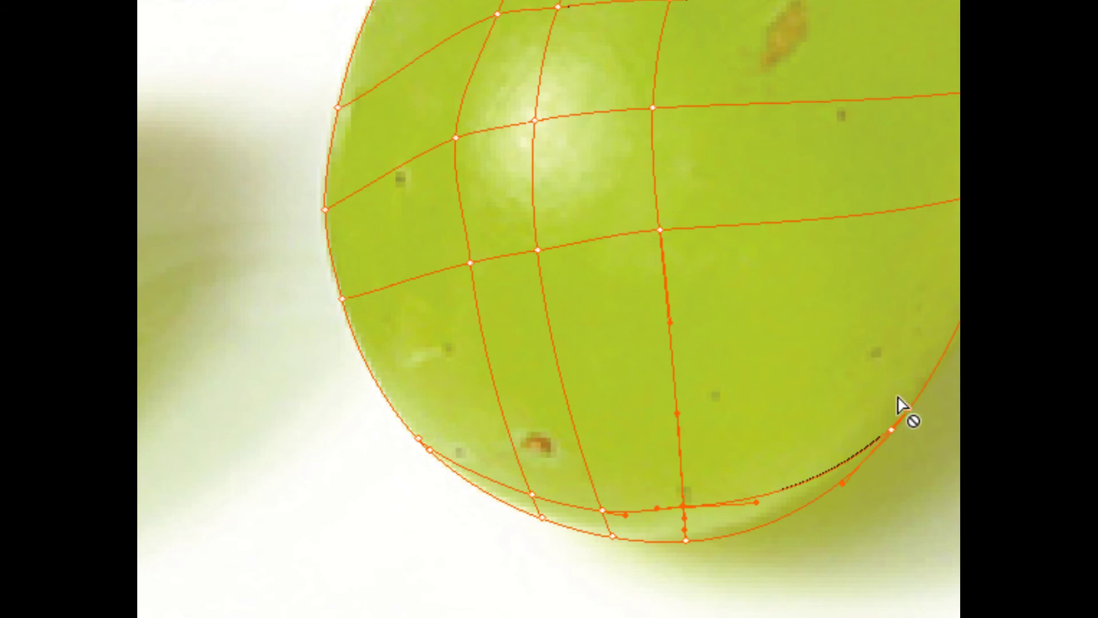
key(ctrl+z)
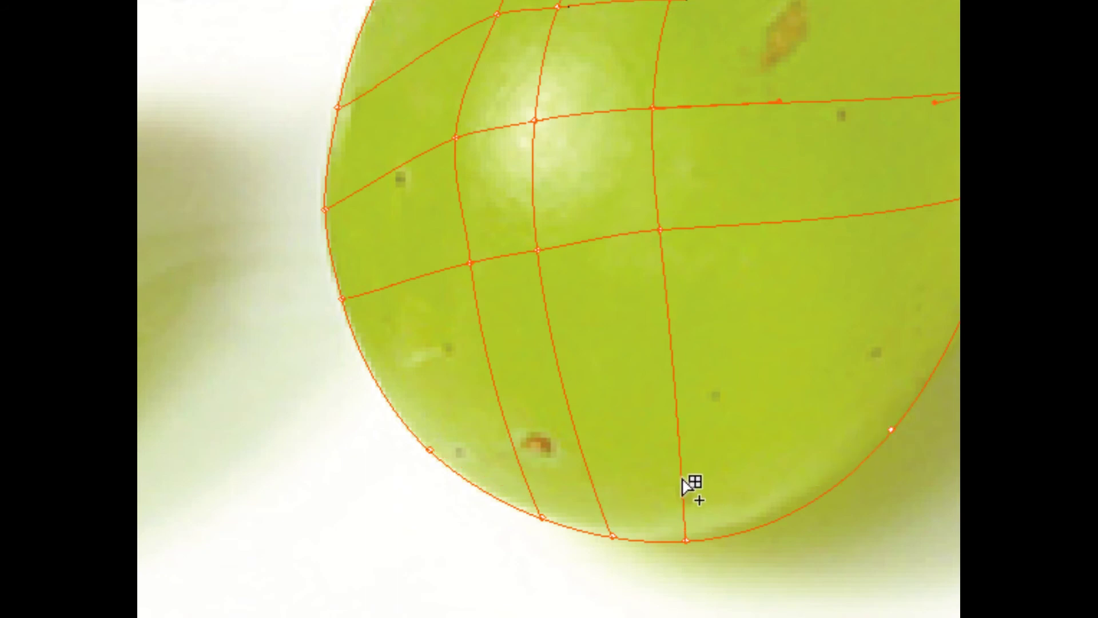
click(681, 478)
key(ctrl+z)
- Add a mesh line across the bottom of the grape, just inside the pale rim above its lower outline
click(681, 486)
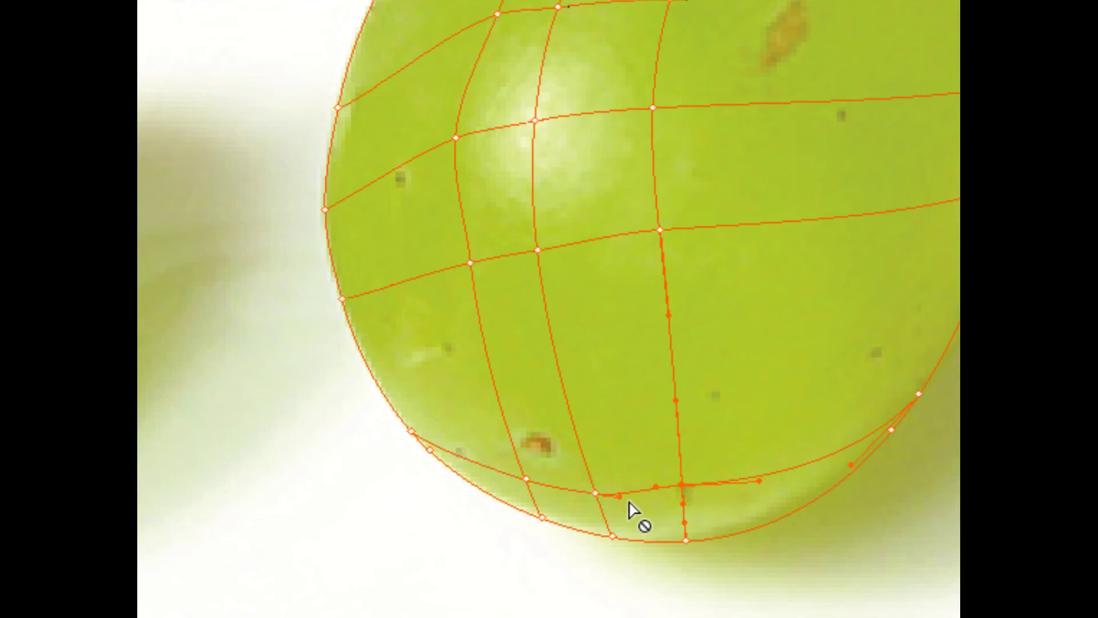
- Replace the bottom mesh line with one slightly lower, and add a second mesh line between it and the grape's lower outline
key(ctrl+z)
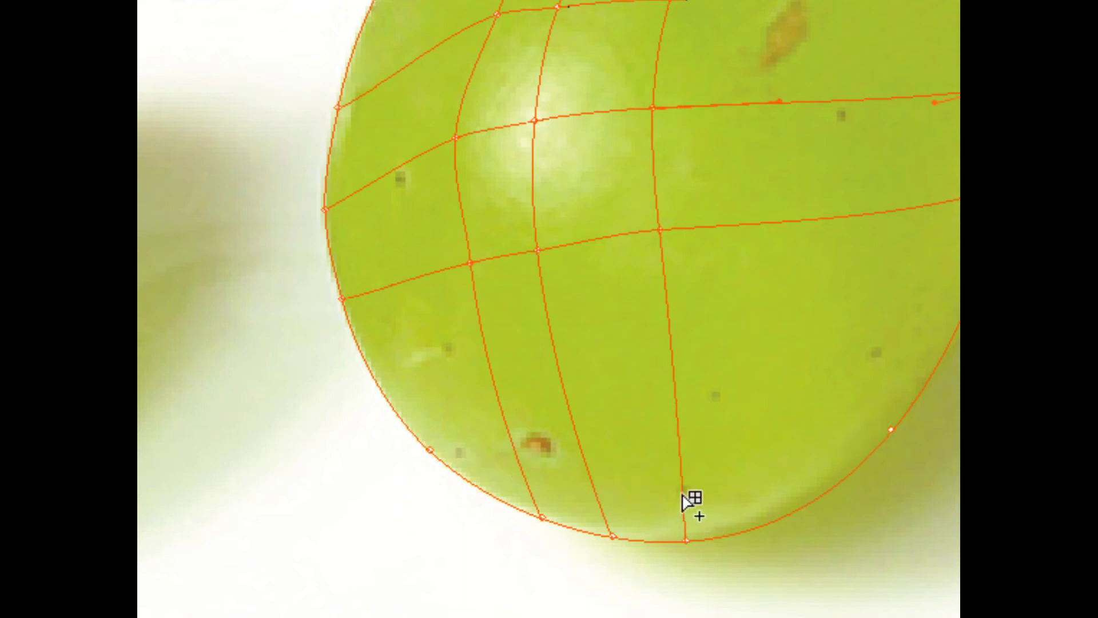
click(683, 492)
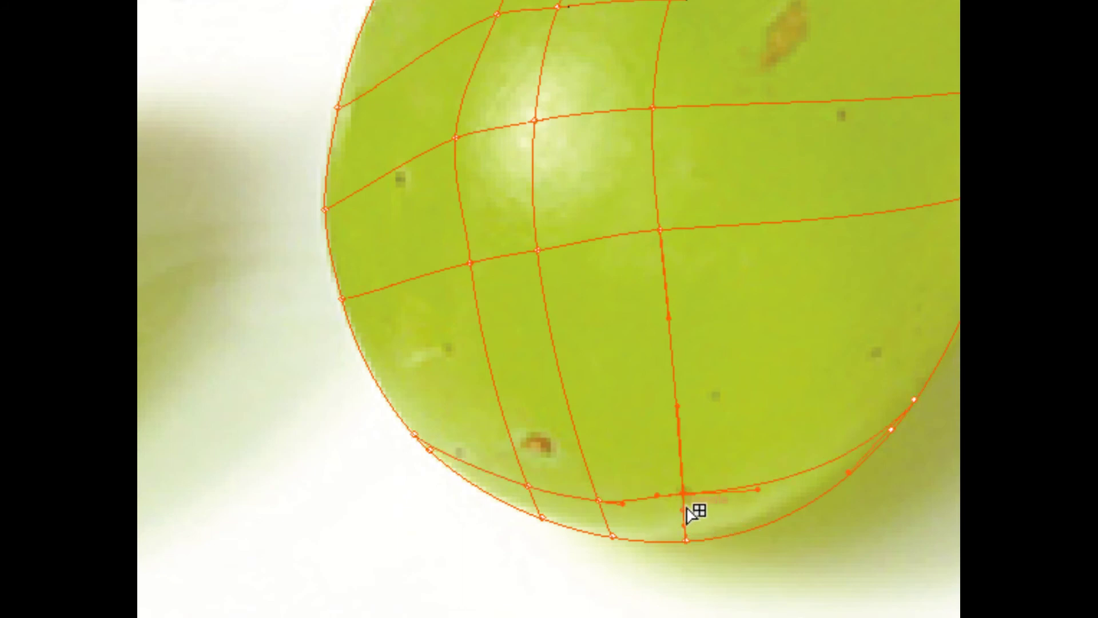
click(606, 521)
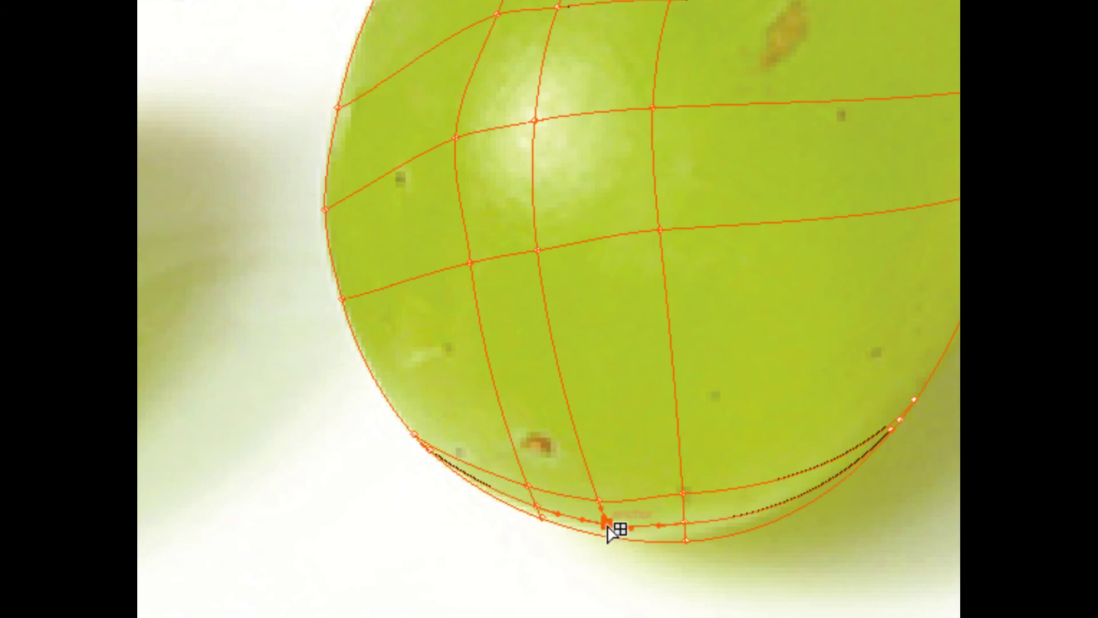
- Shift the new lowest mesh line's point on the rightmost vertical line slightly down toward the grape's outline
key(i)
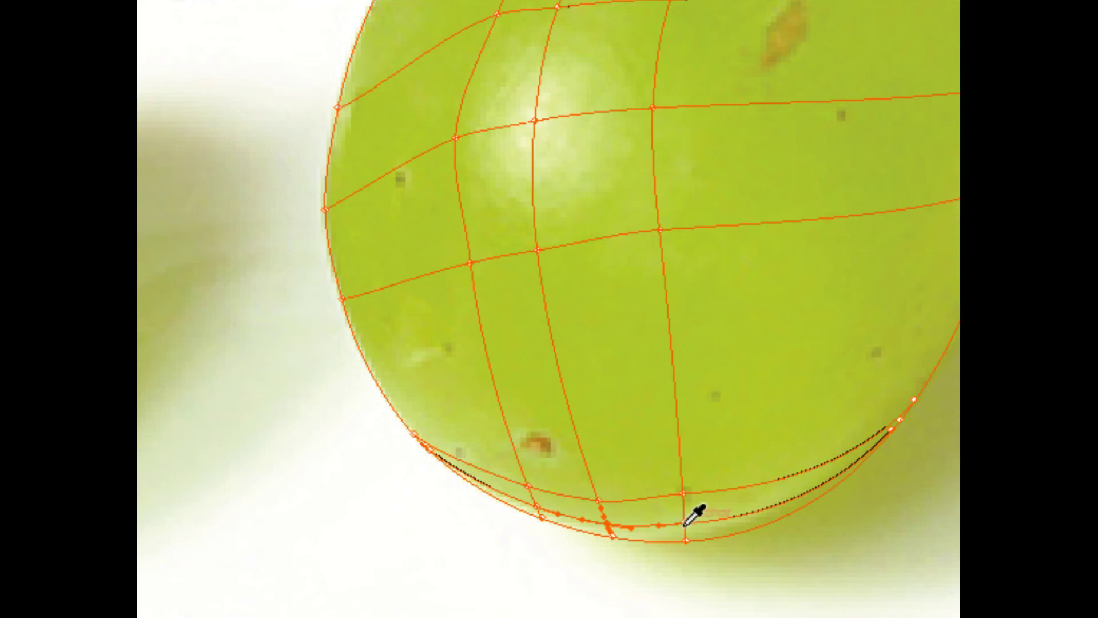
key(a)
drag(686, 522, 690, 526)
click(684, 519)
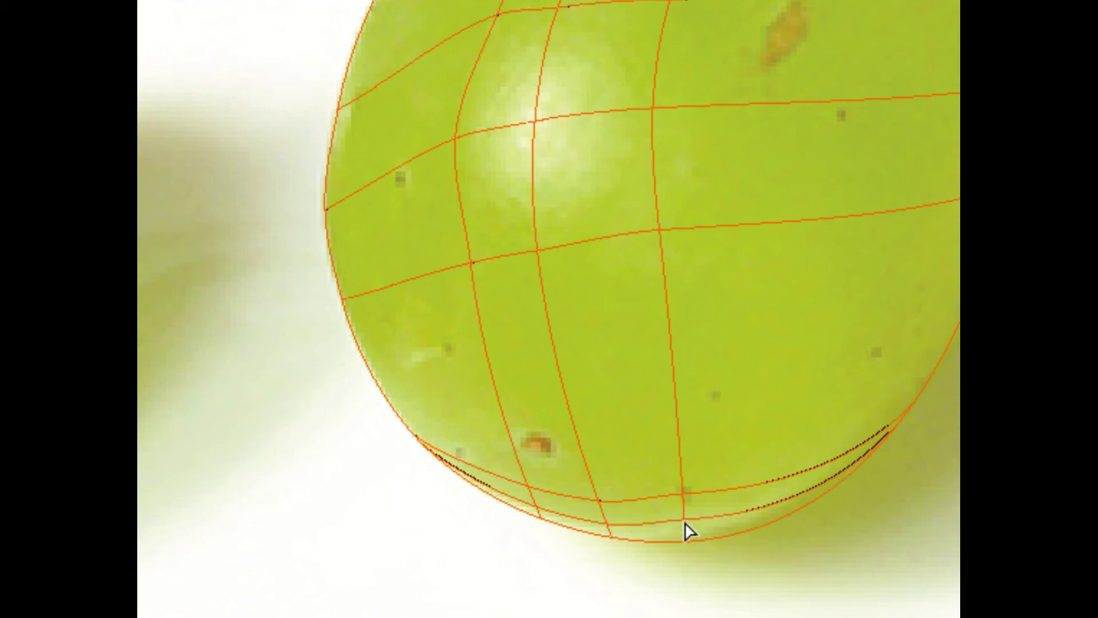
drag(686, 523, 690, 527)
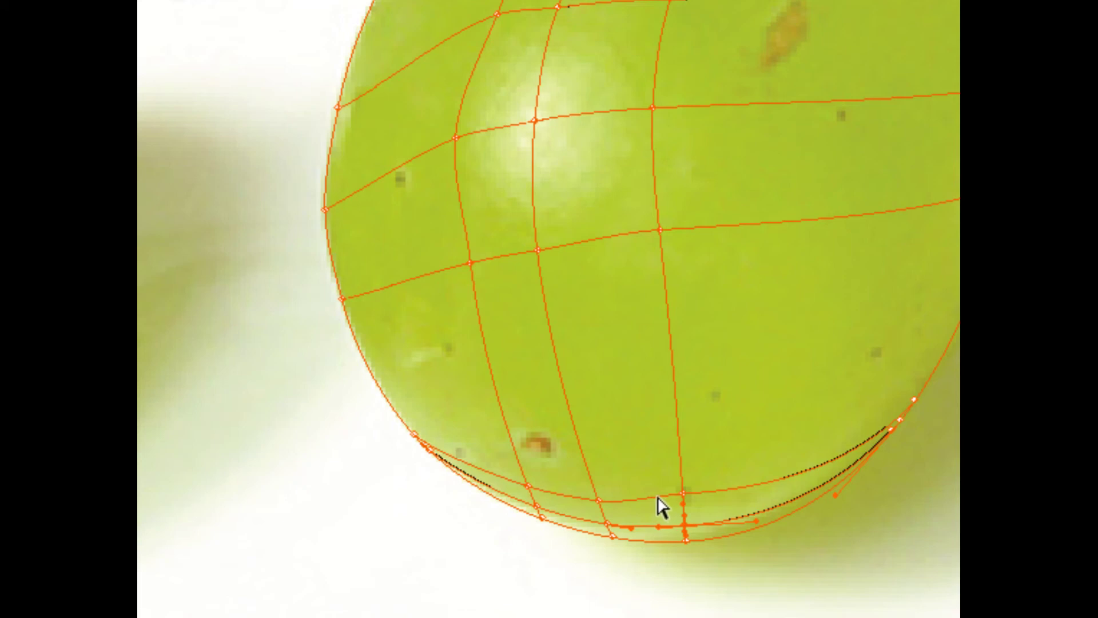
- Select the mesh point on the grape's bottom outline at the end of the middle vertical line
click(612, 538)
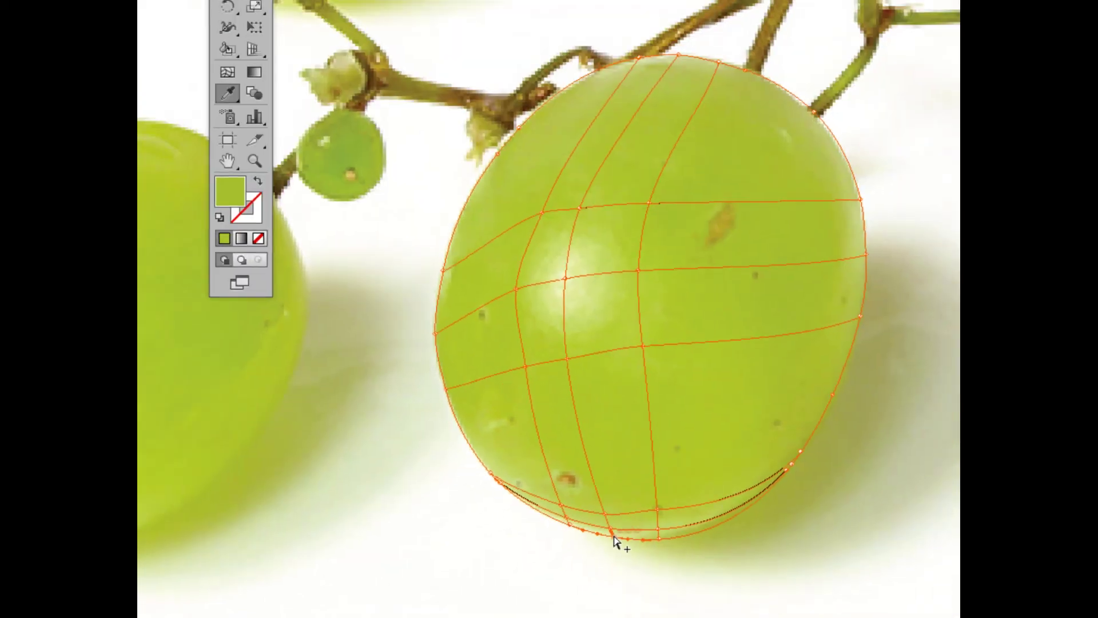
- Use the Eyedropper to colour the second- and first-column mesh points on the grape's lower edge with pale greens from the photo
key(i)
click(623, 536)
key(a)
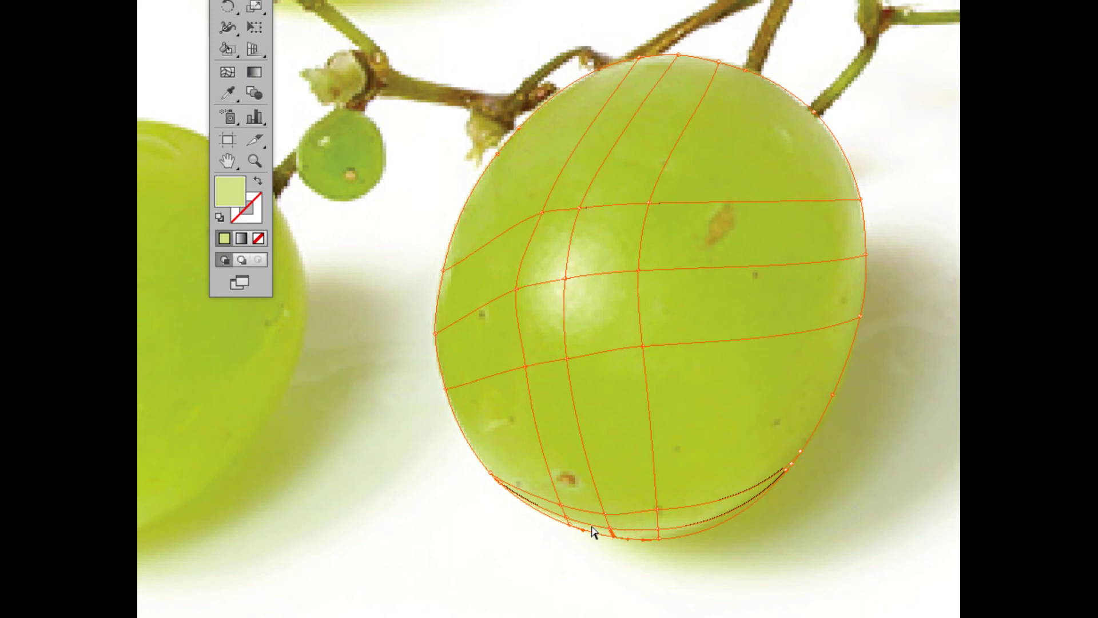
click(570, 523)
key(i)
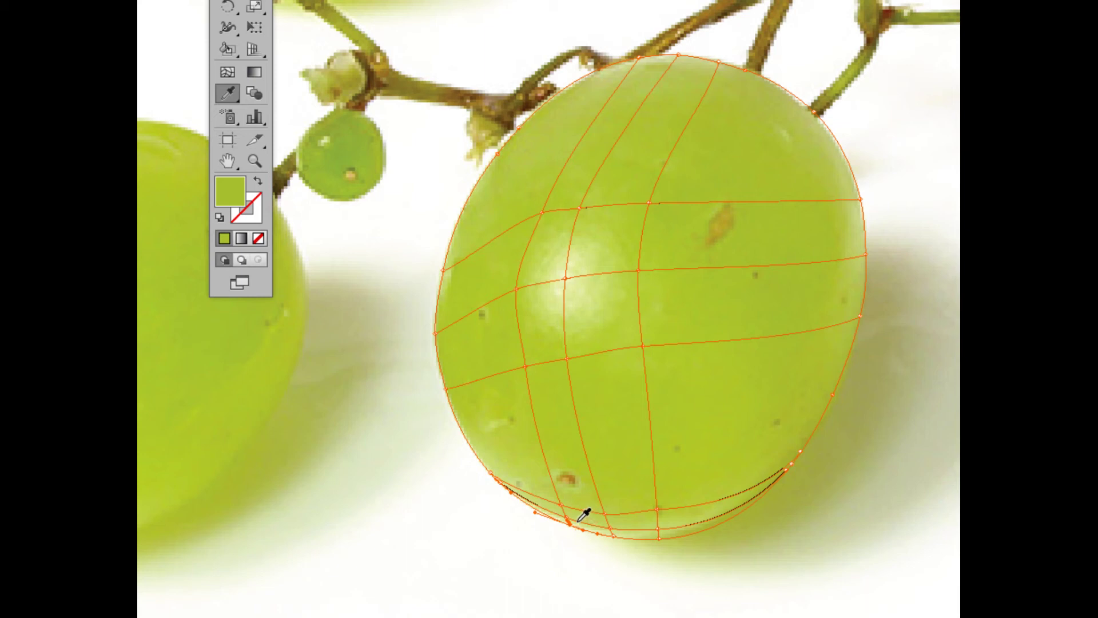
click(578, 522)
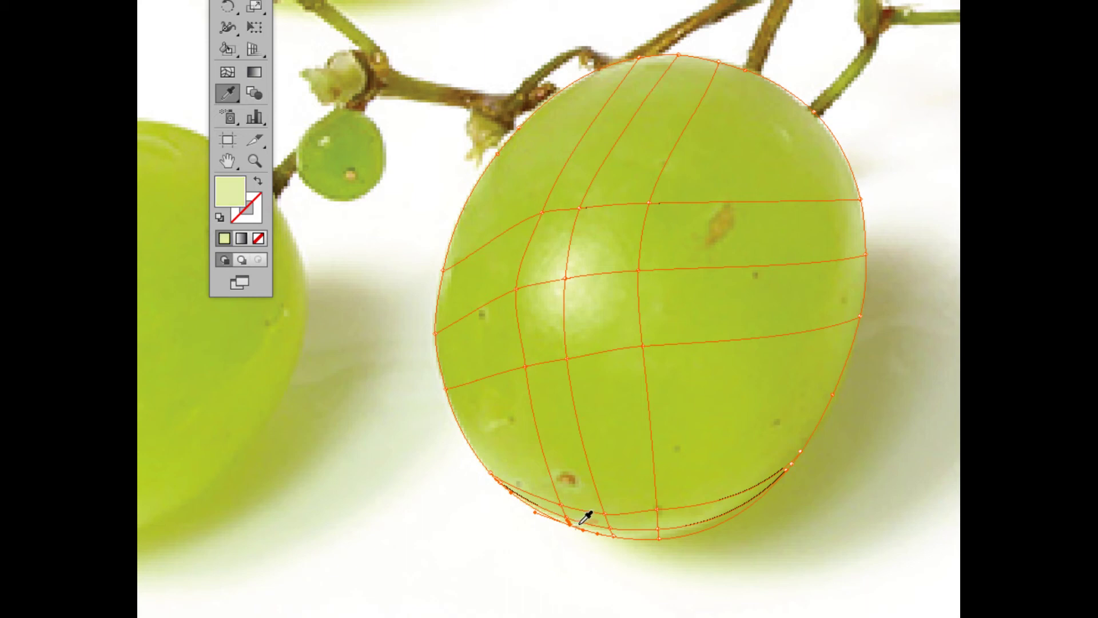
- Colour the first- and second-column mesh points just inside the grape's lower edge with greens sampled beside them in the photo
key(a)
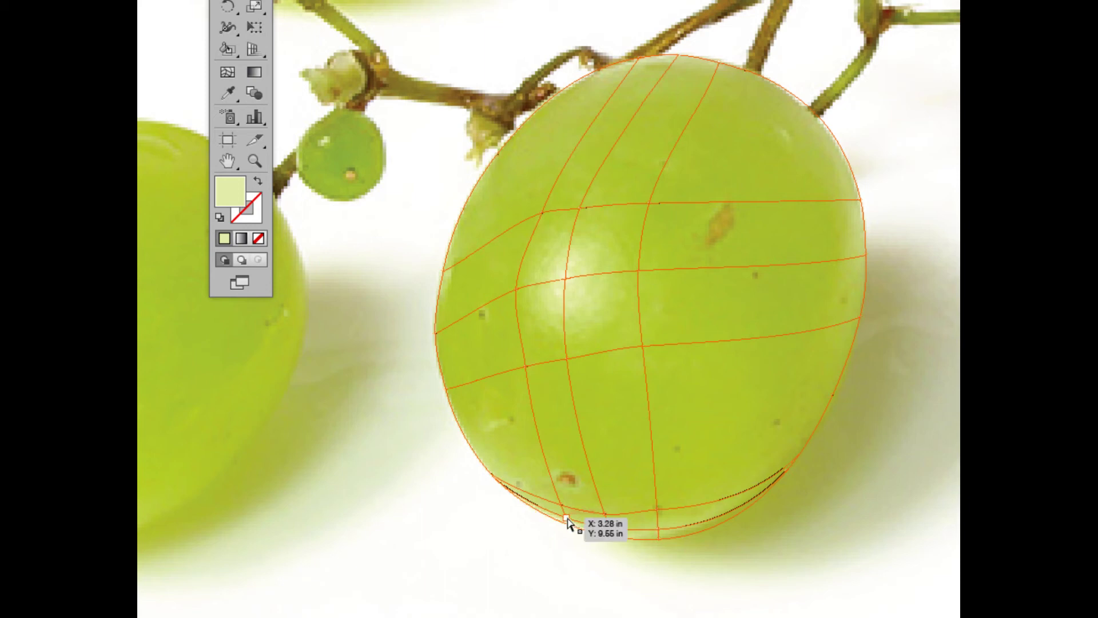
key(i)
click(575, 511)
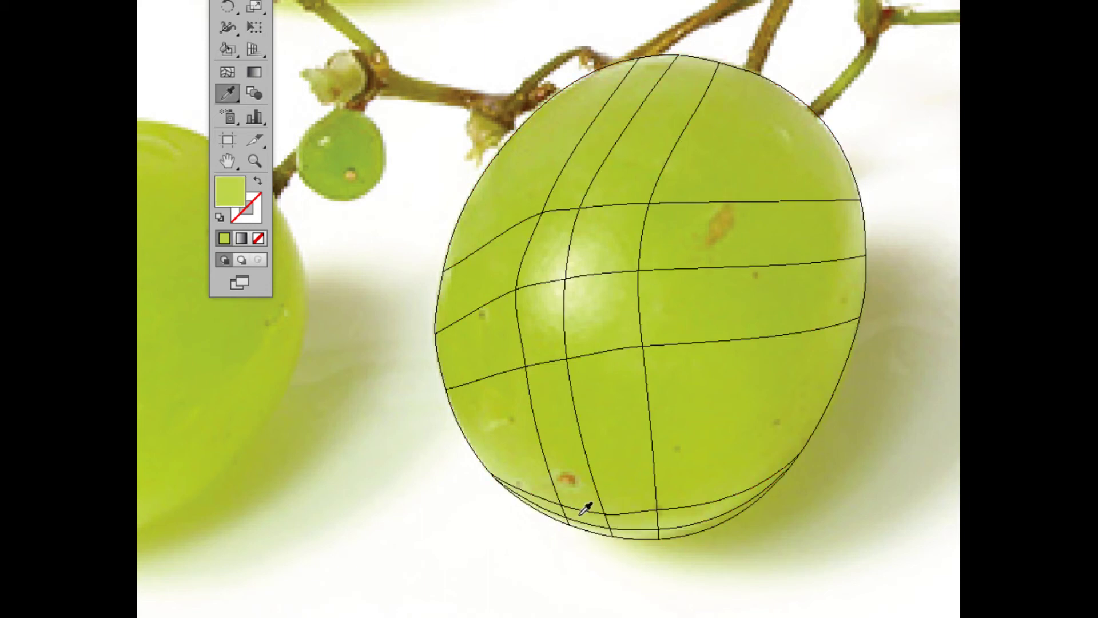
key(a)
click(609, 528)
key(i)
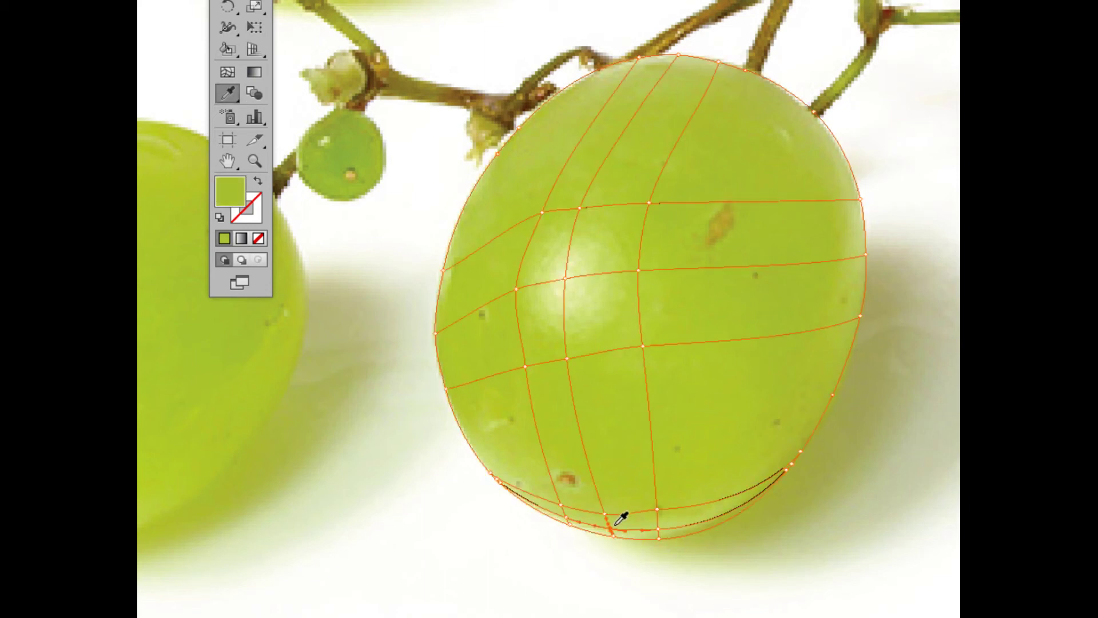
click(614, 525)
- Select the third-column mesh point just inside the grape's lower edge and sample a light green from the photo
key(a)
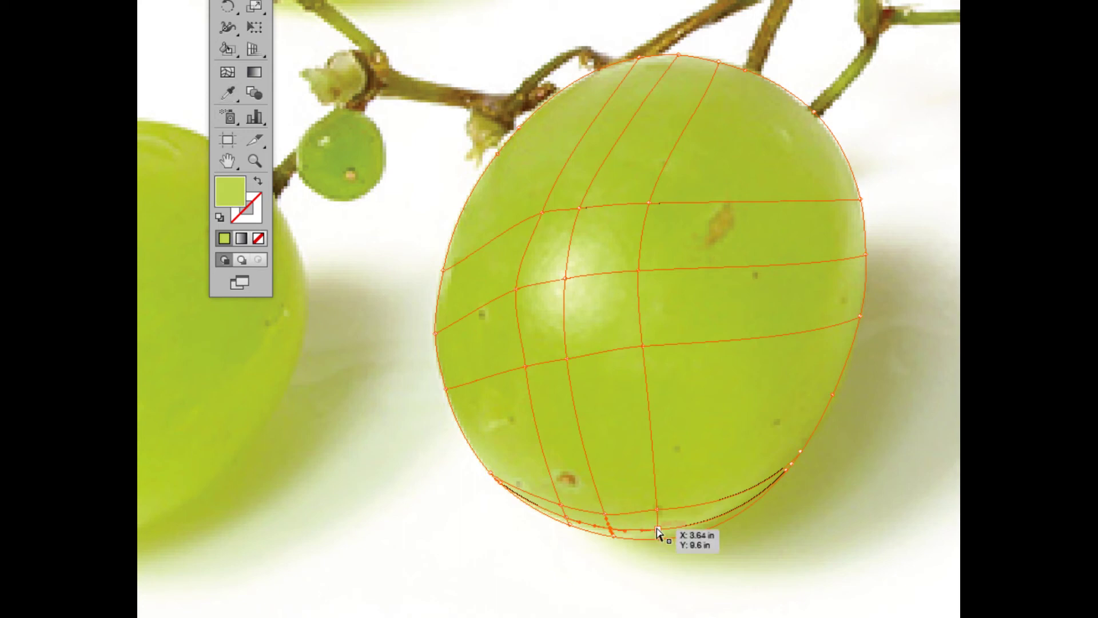
click(657, 528)
key(i)
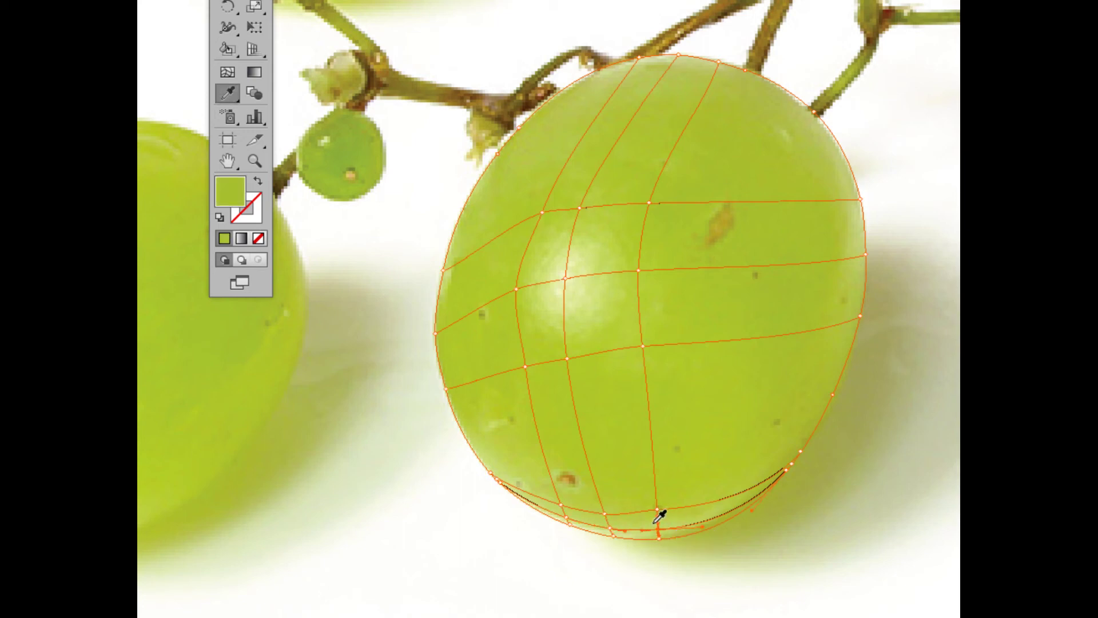
click(654, 522)
click(658, 518)
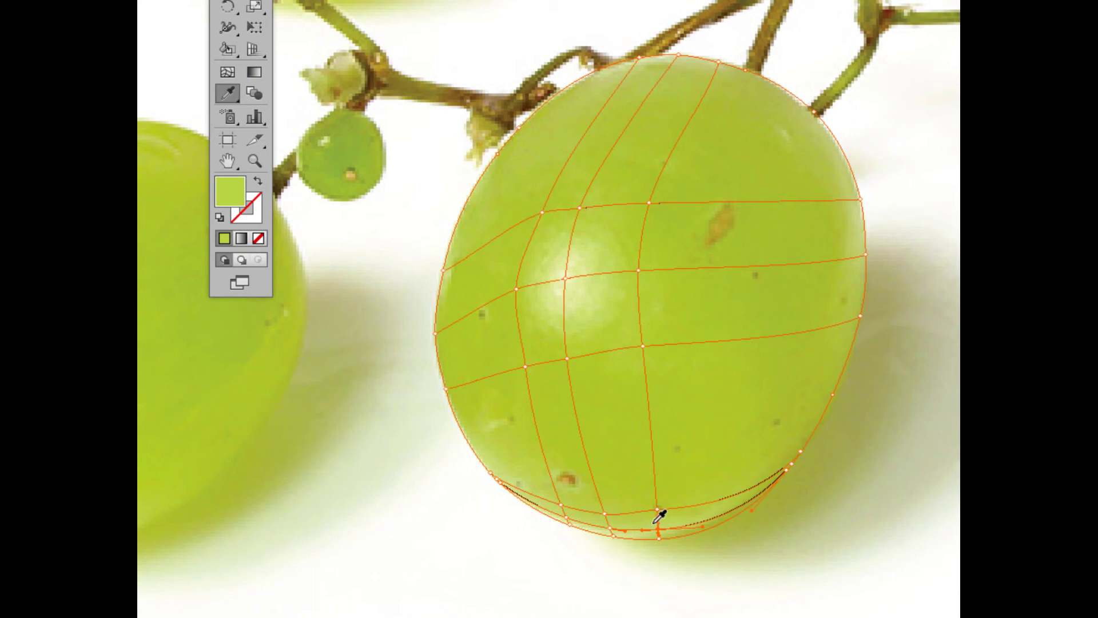
- Select the third-column mesh point on the grape's lower edge and sample the photo nearby until its fill is olive green
key(a)
click(659, 538)
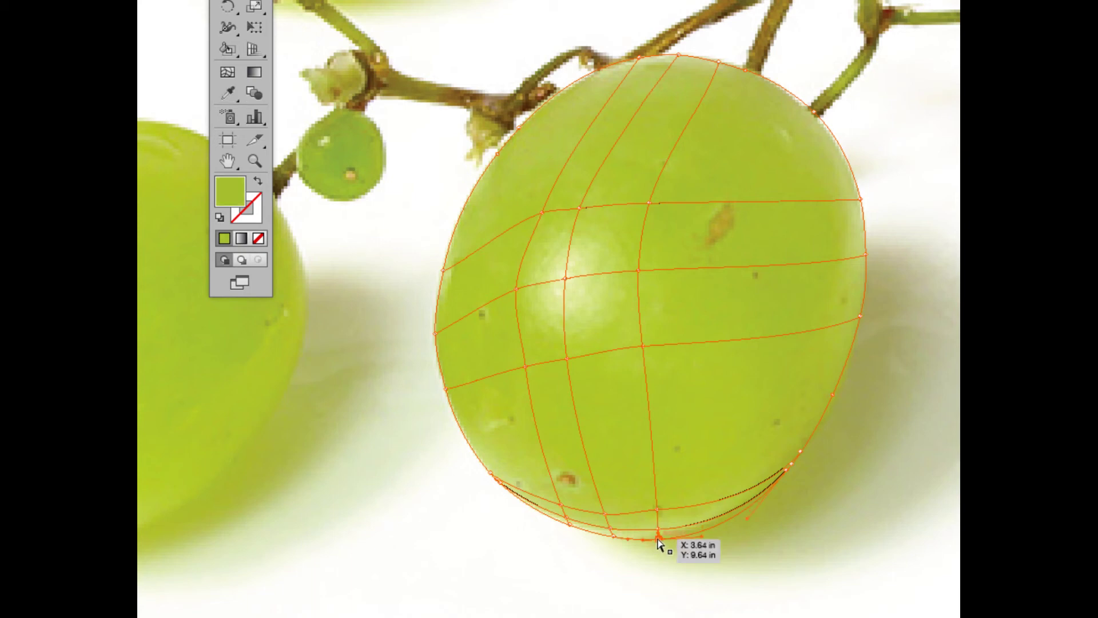
key(i)
click(691, 530)
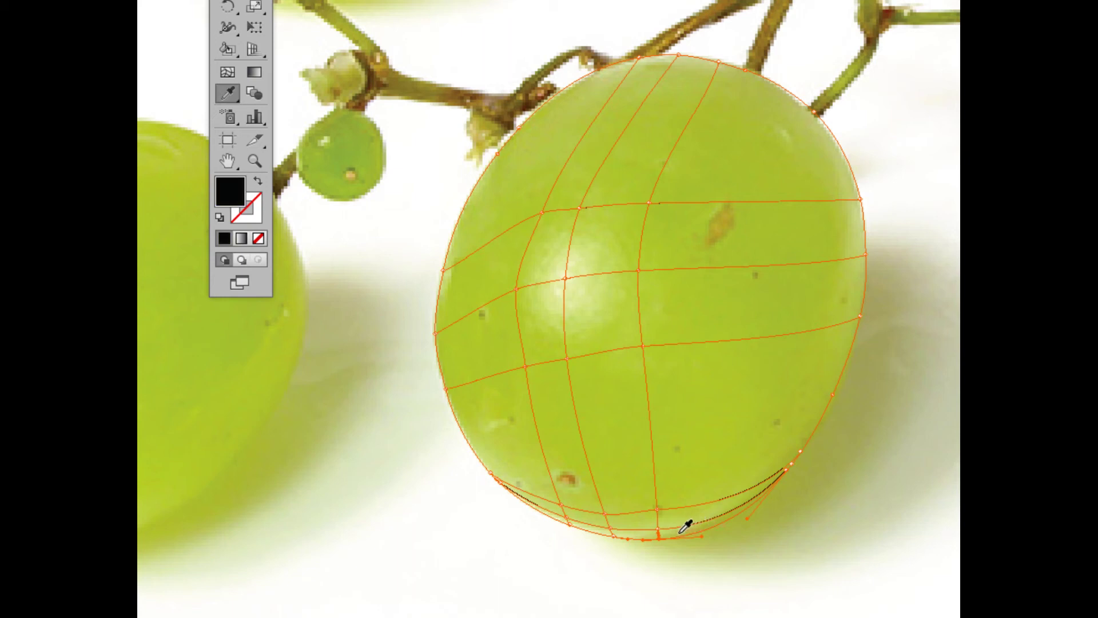
click(669, 535)
click(668, 531)
click(714, 523)
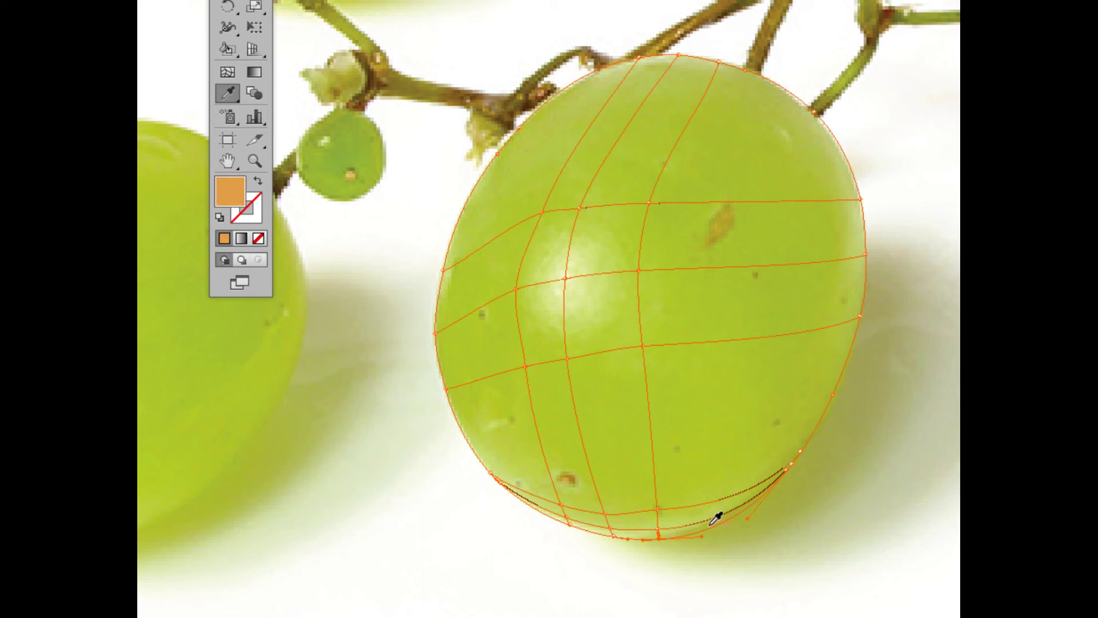
click(712, 523)
click(714, 522)
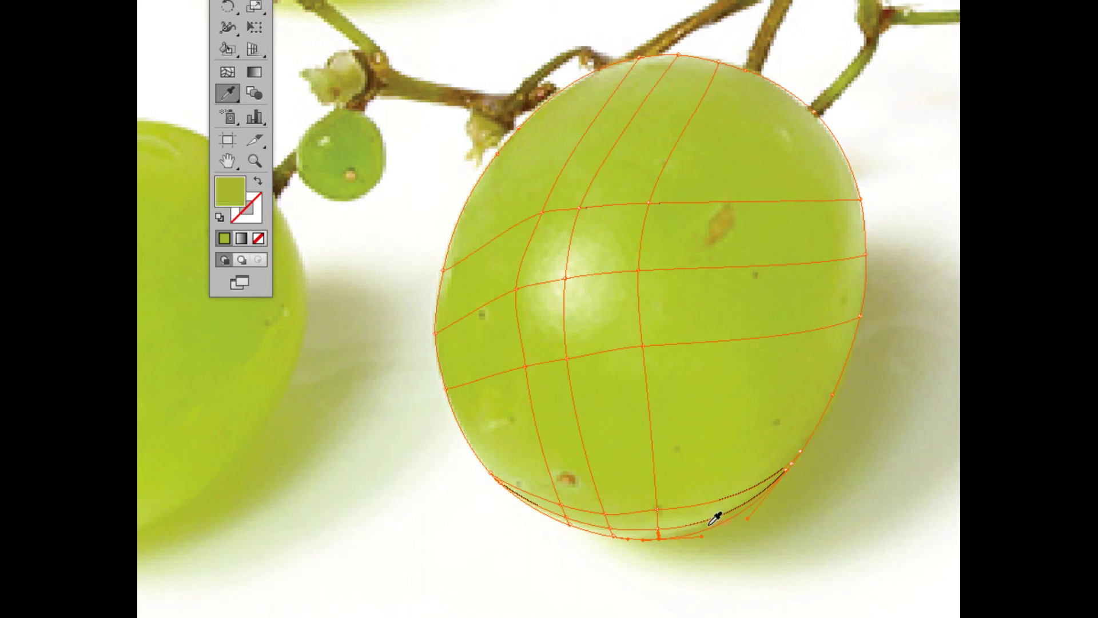
- Select the mesh point at the right end of the lower mesh line and sample its colour from the grape's lower-right edge
key(a)
click(787, 472)
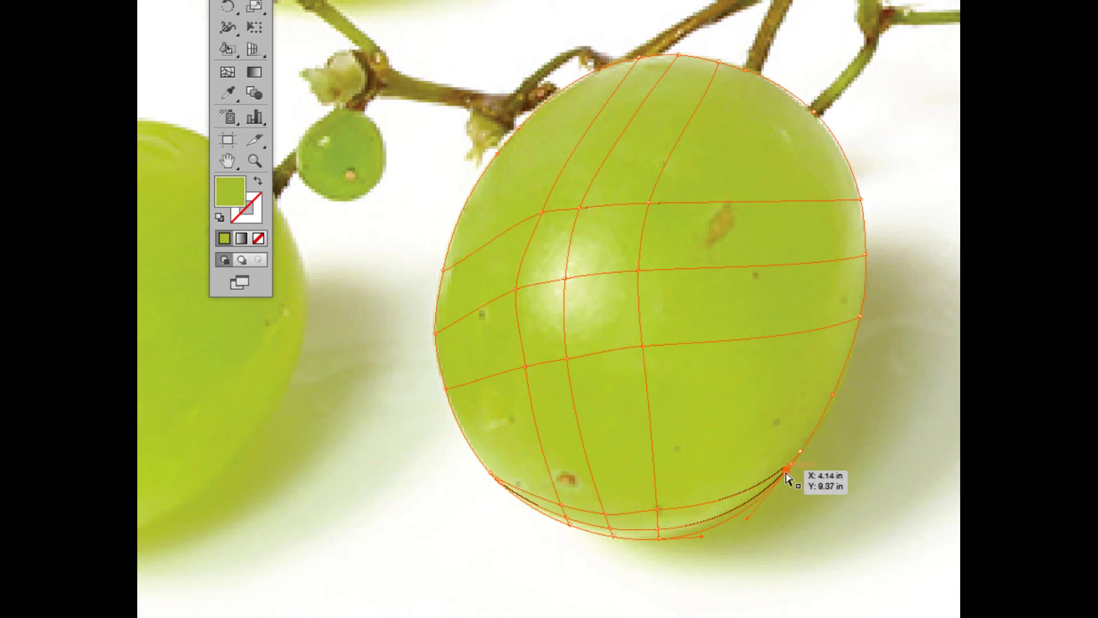
key(i)
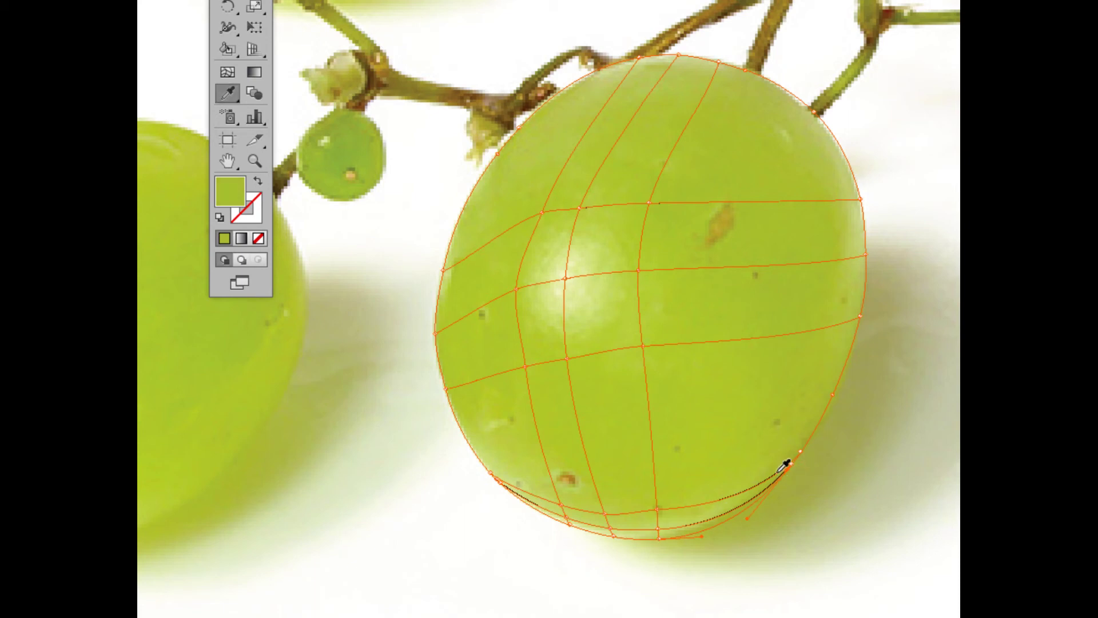
click(745, 506)
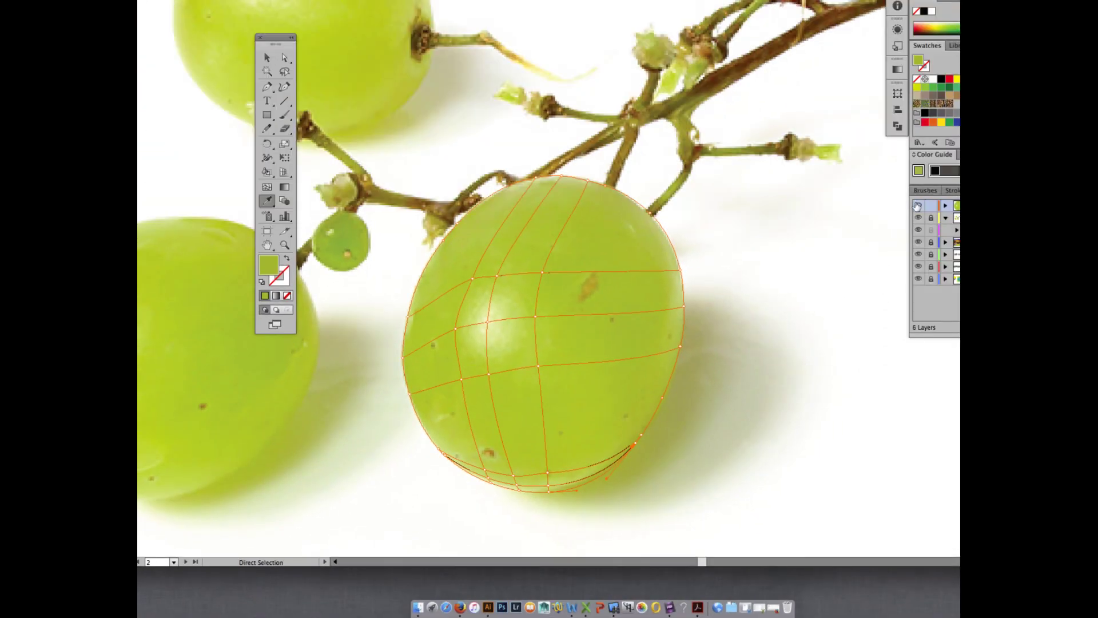
- Show the grapes mesh layer in preview and select the black third-column mesh point just inside the grape's lower edge
click(918, 207)
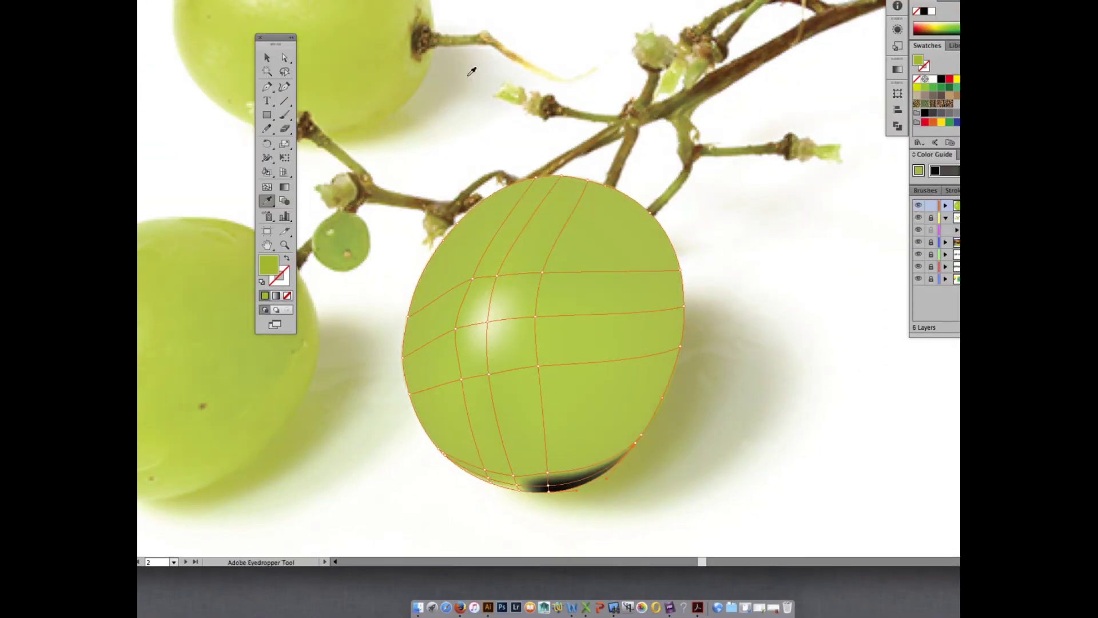
click(284, 57)
click(529, 422)
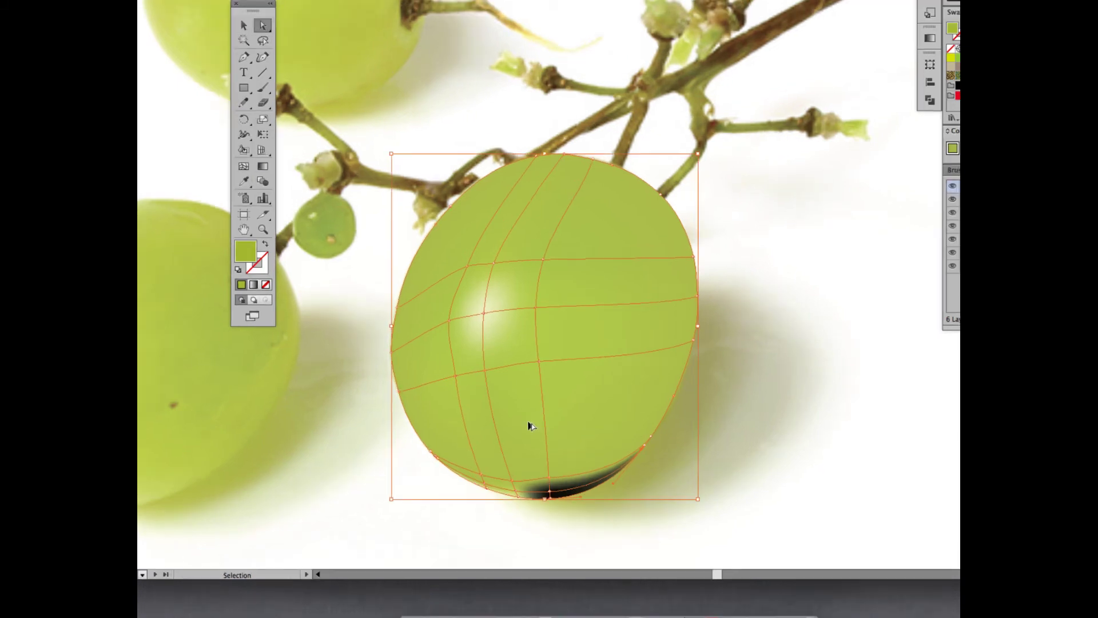
key(a)
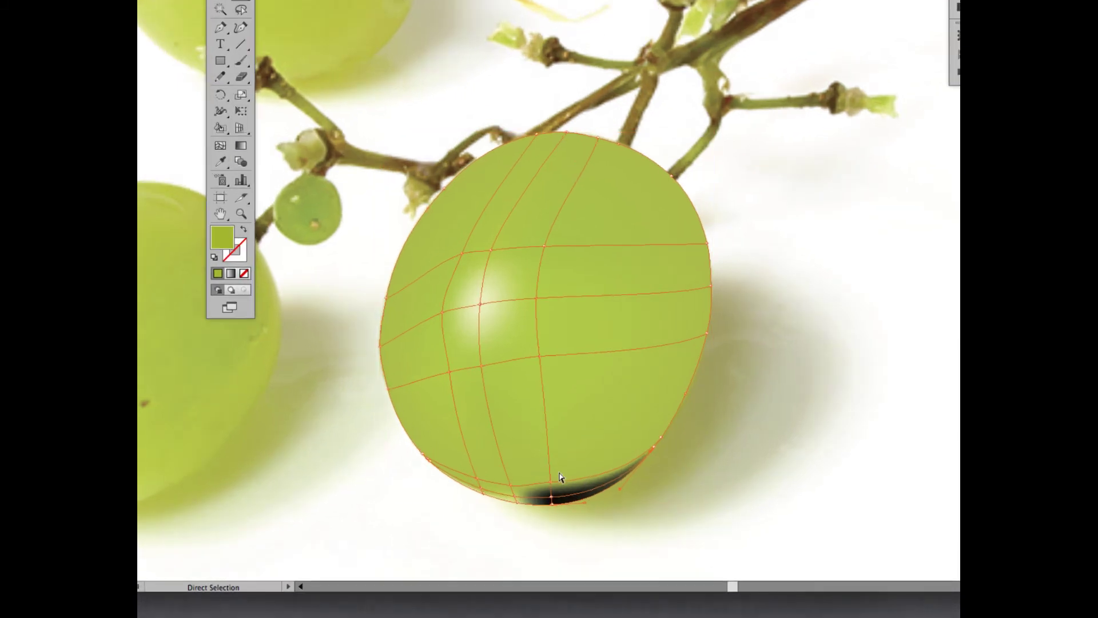
click(552, 498)
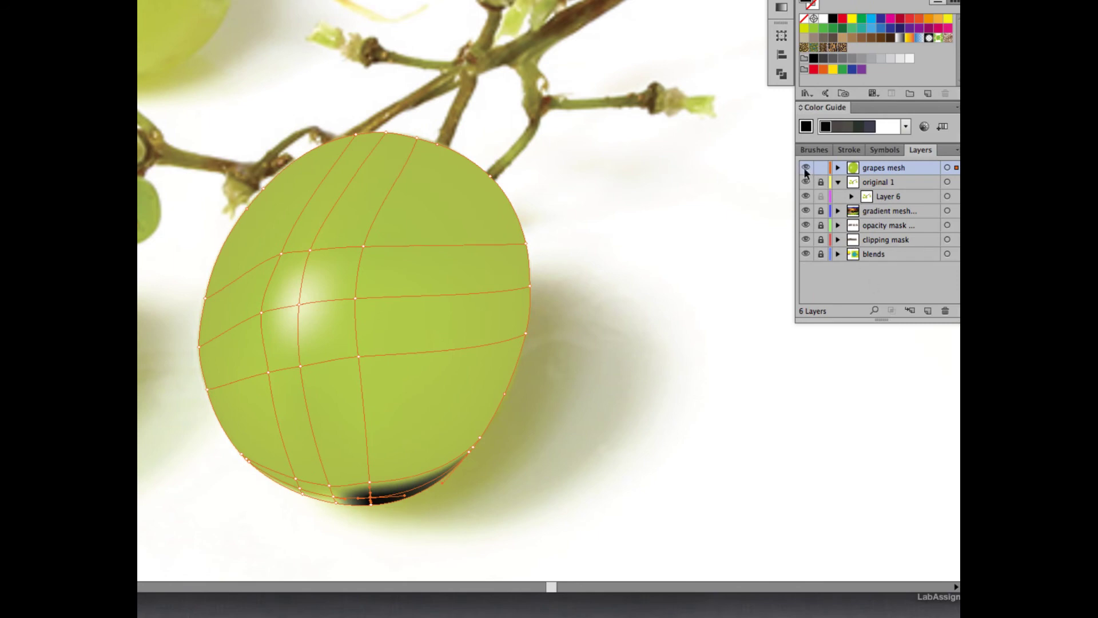
- Set the grapes mesh layer to outline view, sample light green for the selected mesh point, and check it briefly in preview
click(806, 168)
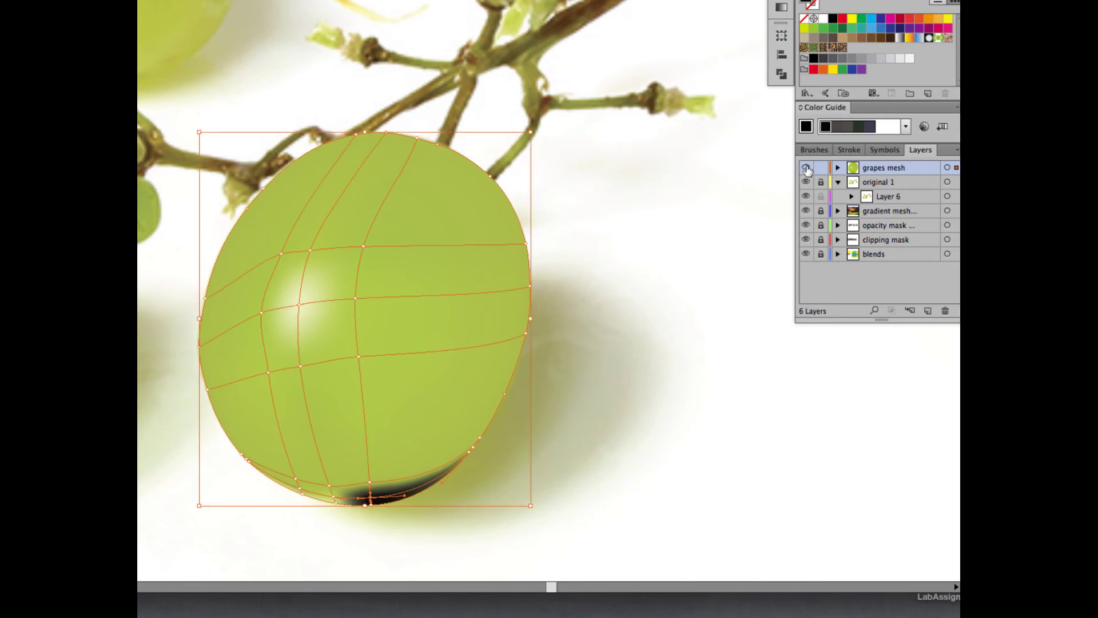
key(i)
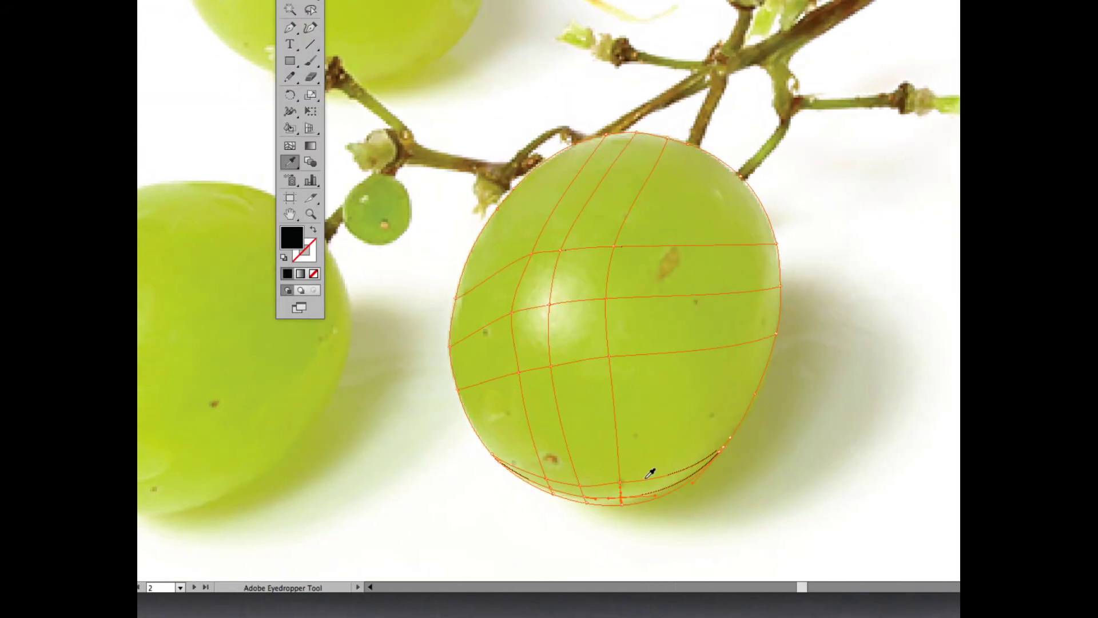
click(620, 490)
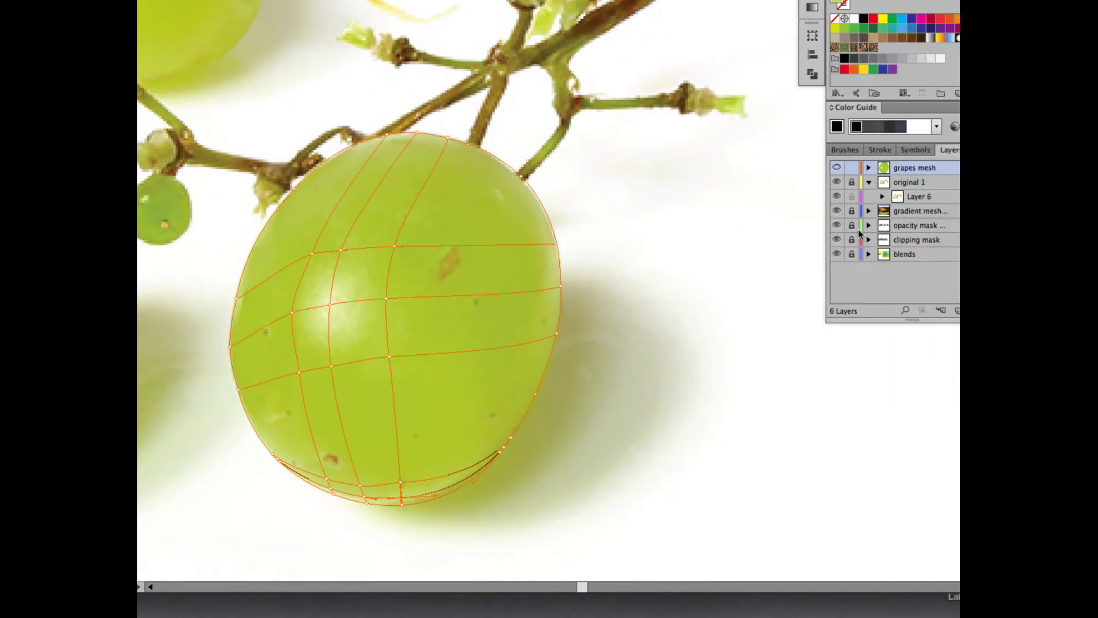
click(837, 168)
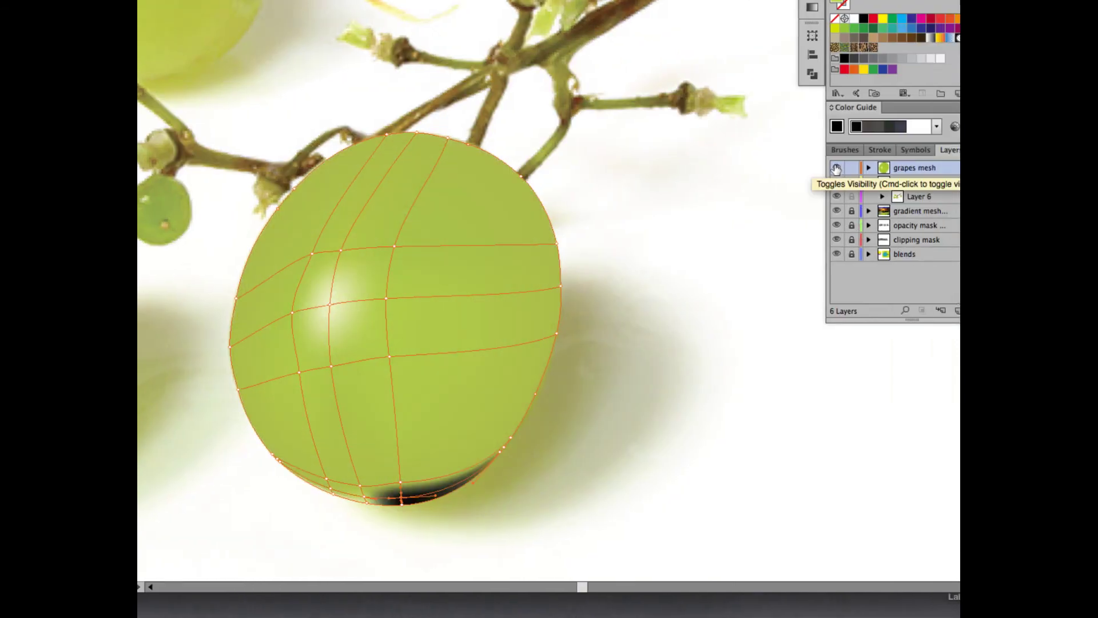
click(837, 167)
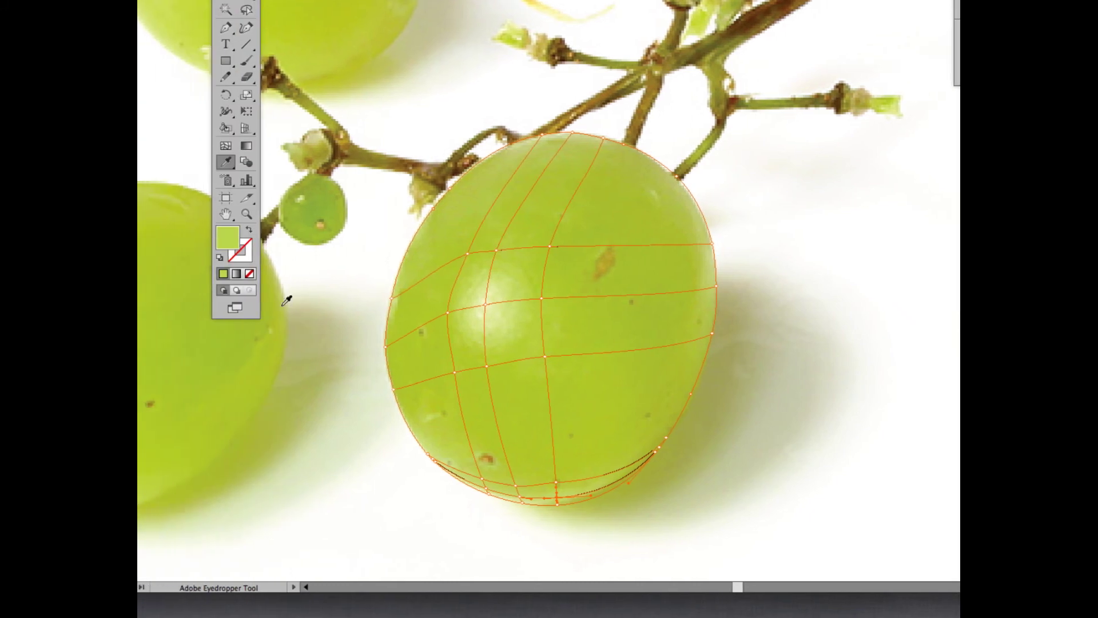
- Resample light green for the selected mesh point from the magnified photo, check the grapes mesh in preview, and return it to outline
key(super+alt)
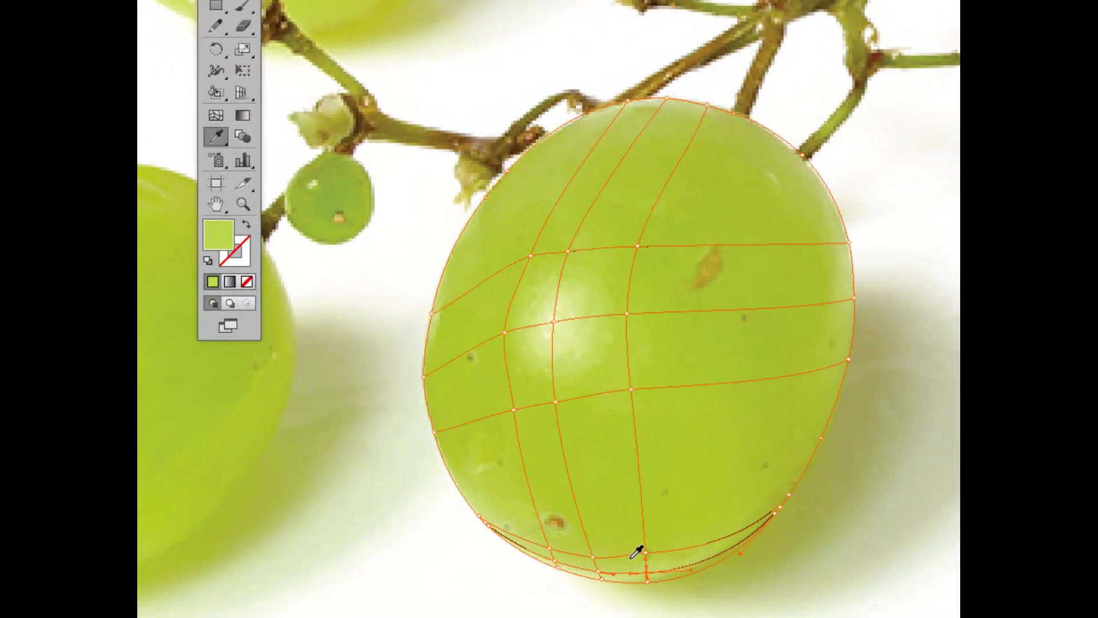
click(641, 569)
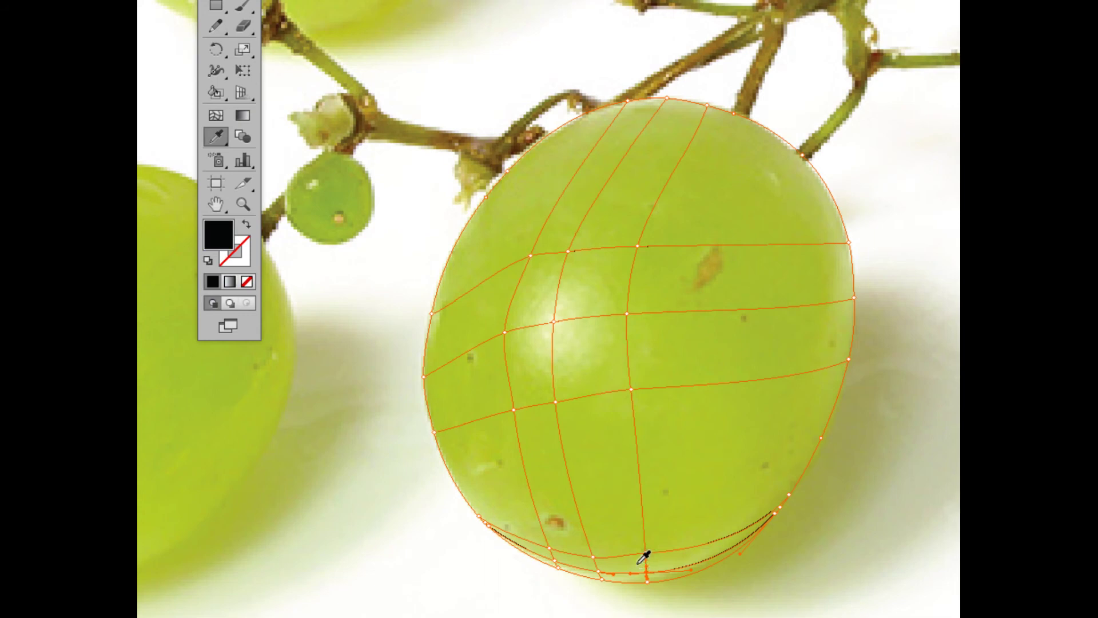
click(641, 566)
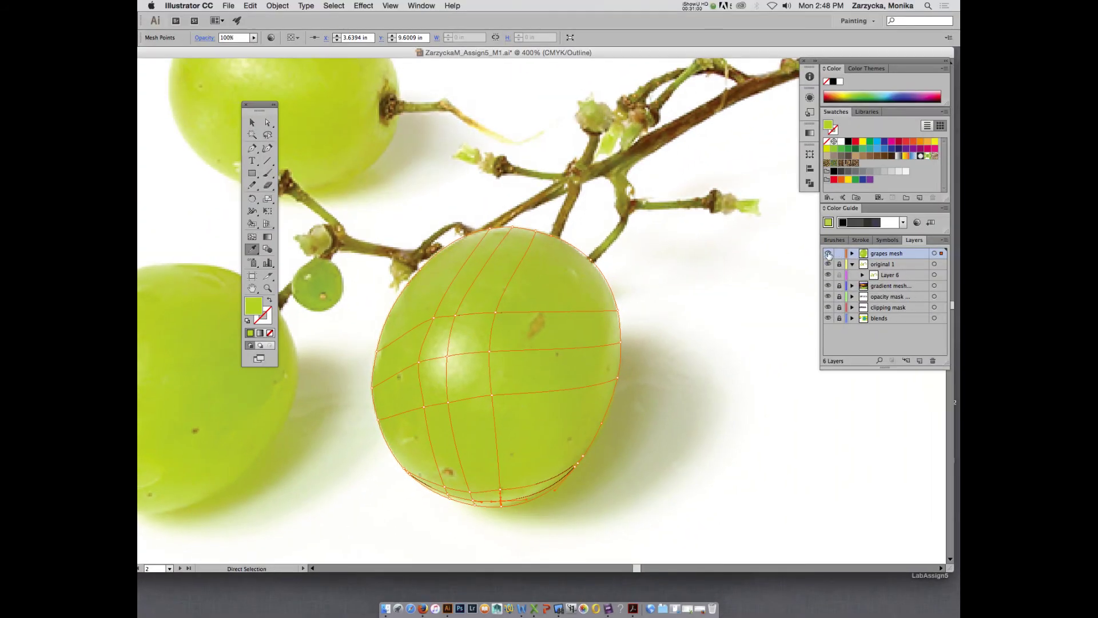
super+click(828, 254)
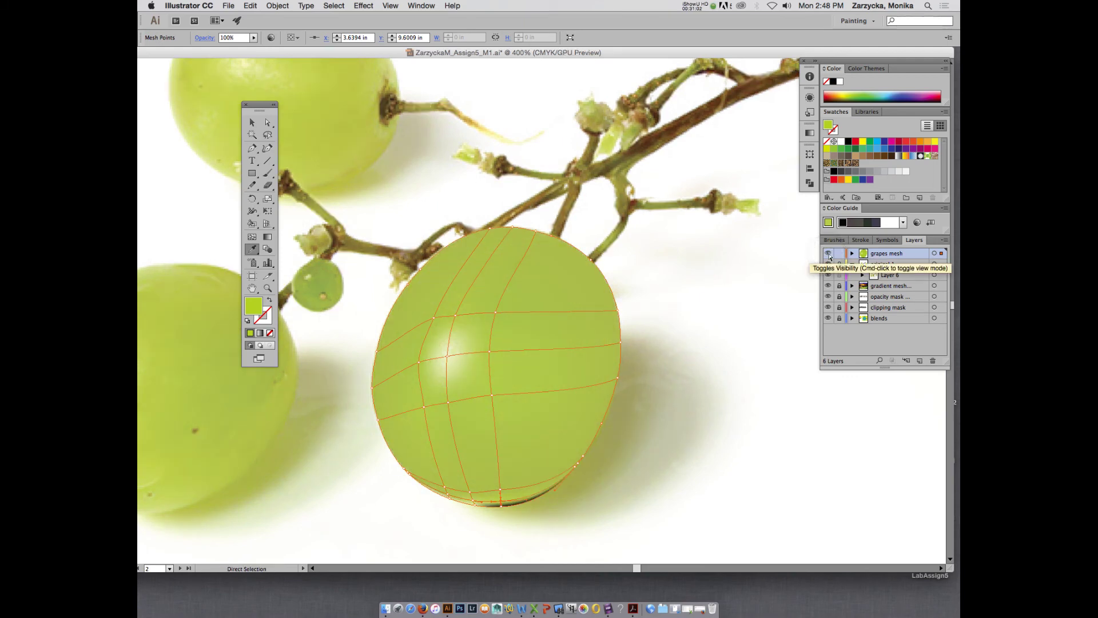
super+click(828, 253)
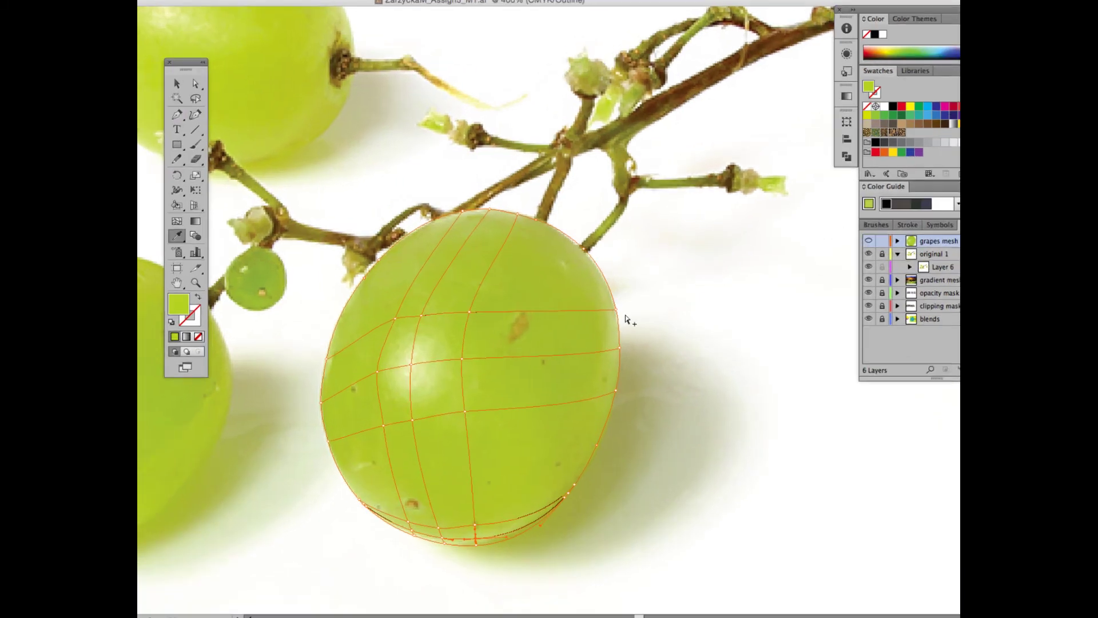
key(a)
click(704, 5)
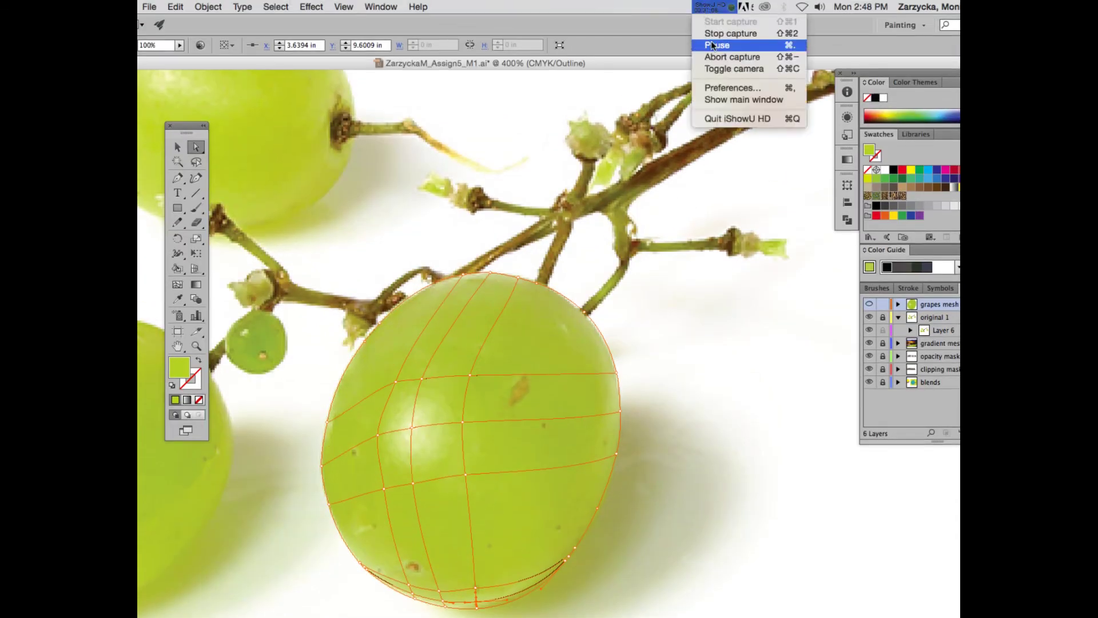
click(717, 45)
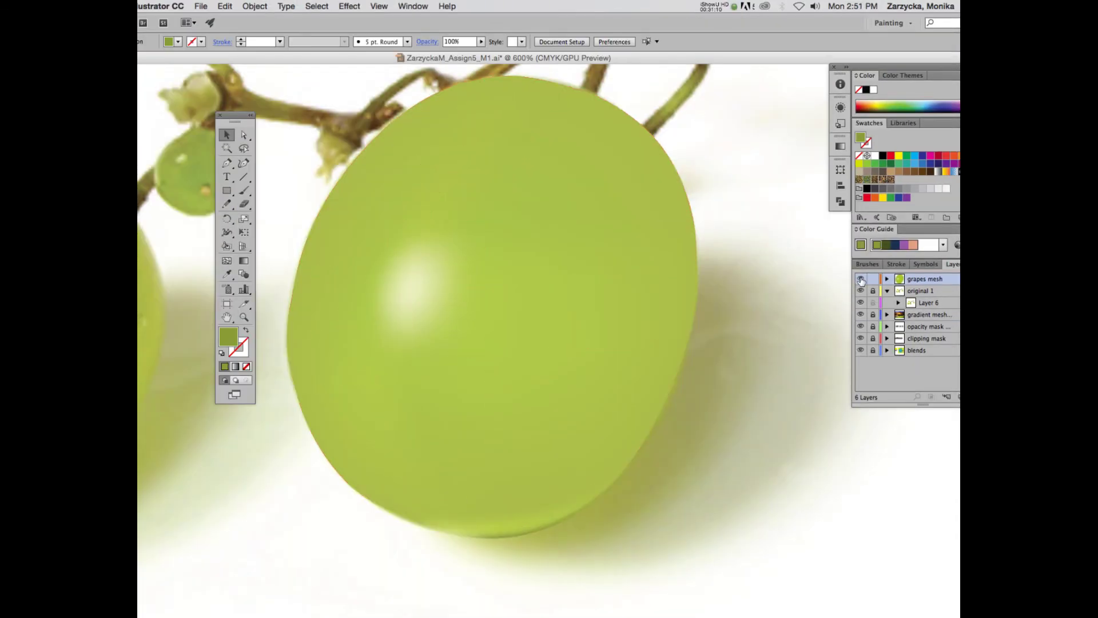
- Set the grapes mesh layer to outline view and select the first-column mesh point on the grape's lower-left edge
click(861, 280)
key(super+y)
click(414, 525)
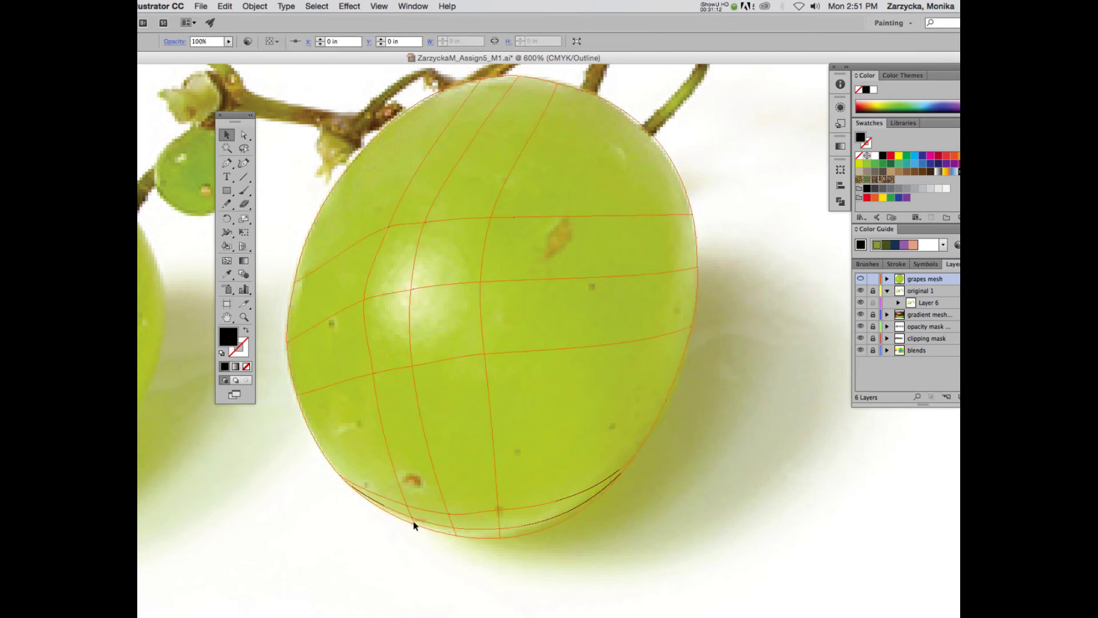
click(414, 525)
key(a)
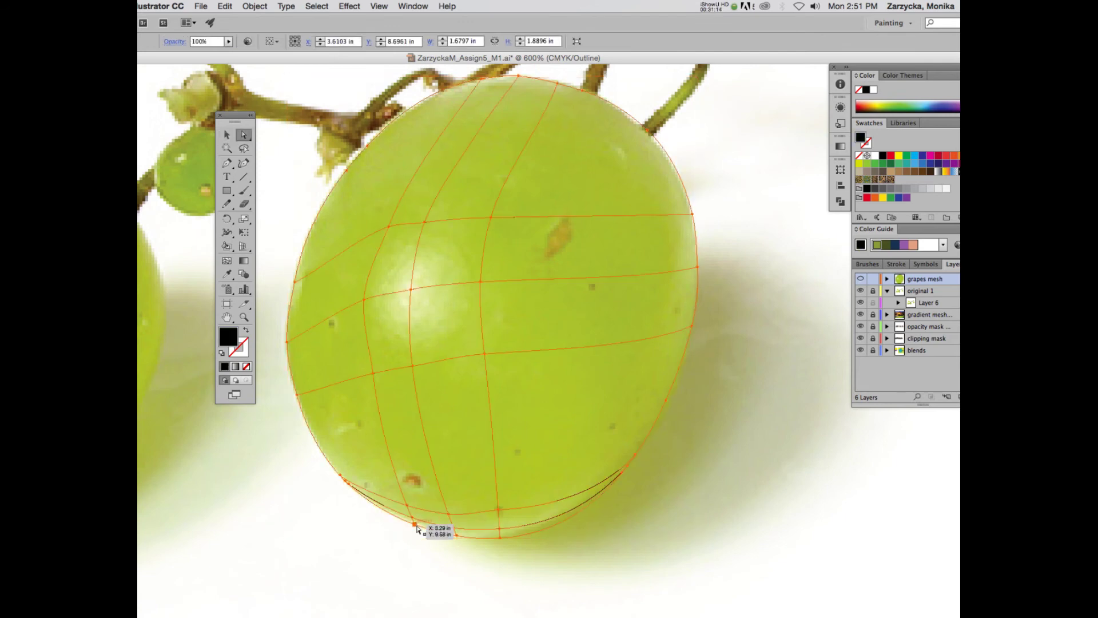
click(414, 523)
- Sample light green from the photo for the selected edge mesh point, check the grapes mesh in preview, and return it to outline
key(i)
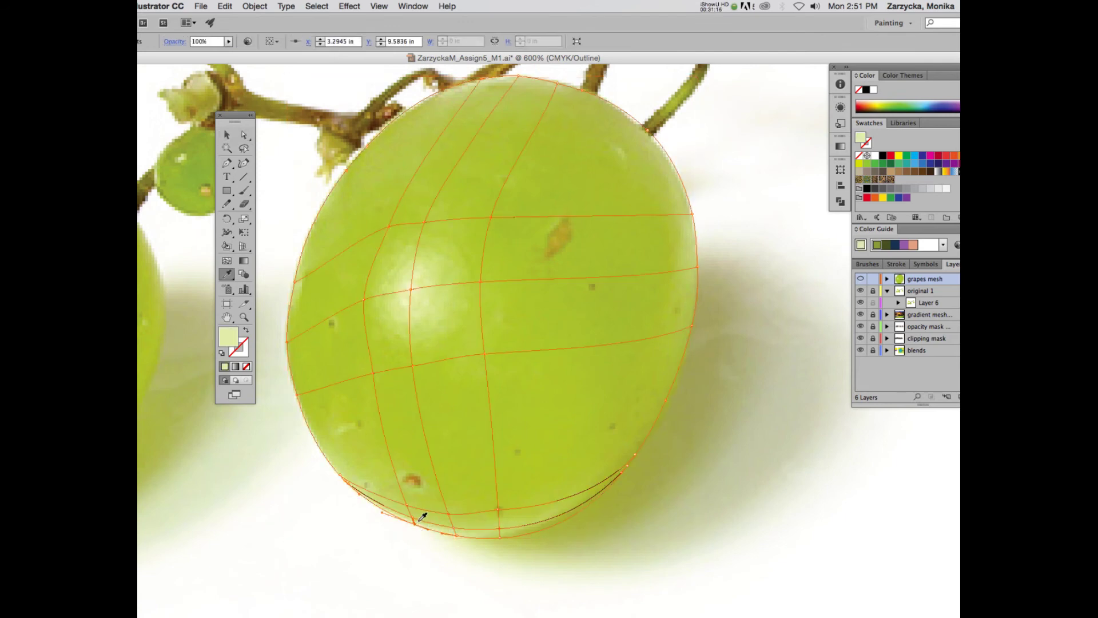
click(419, 521)
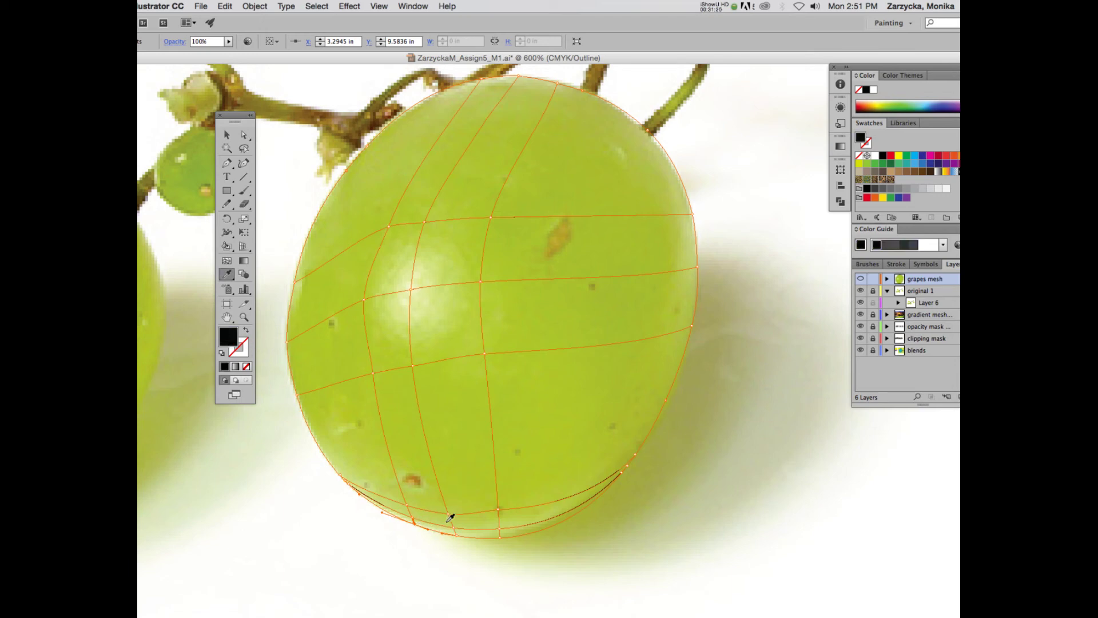
click(471, 530)
super+click(861, 279)
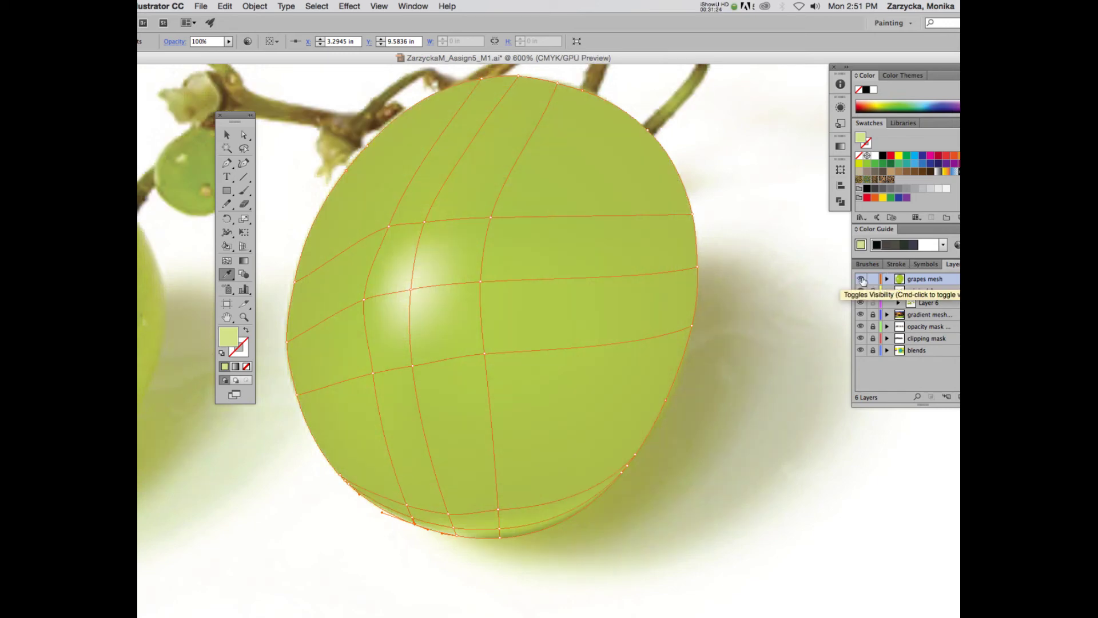
super+click(862, 279)
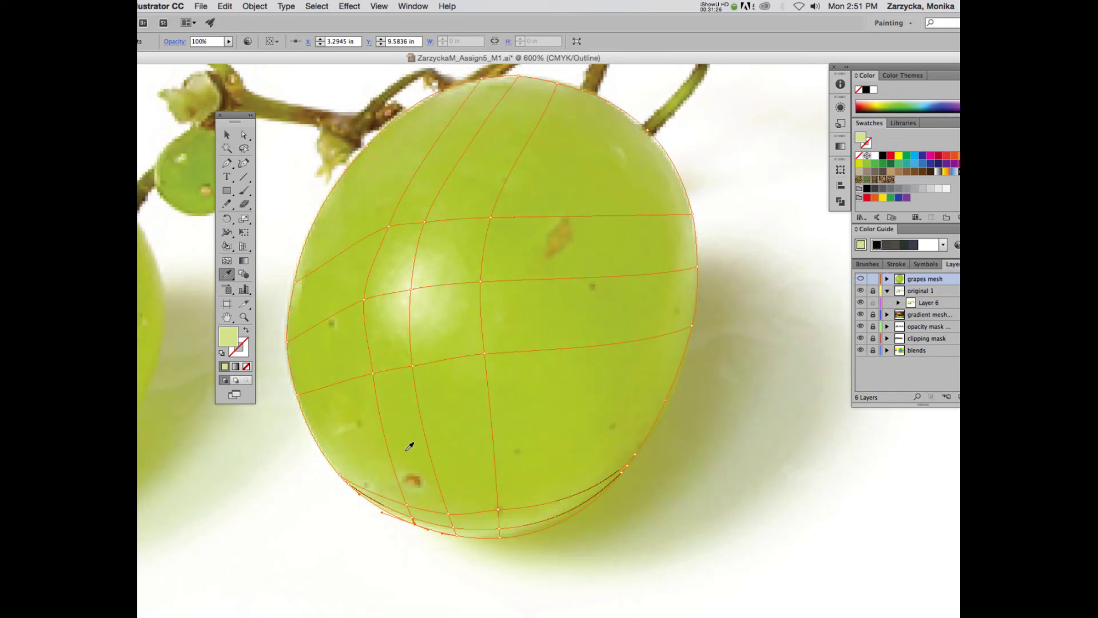
- Select the first-column mesh point on the upper of the low mesh lines and sample yellow-green from the photo beside it
key(a)
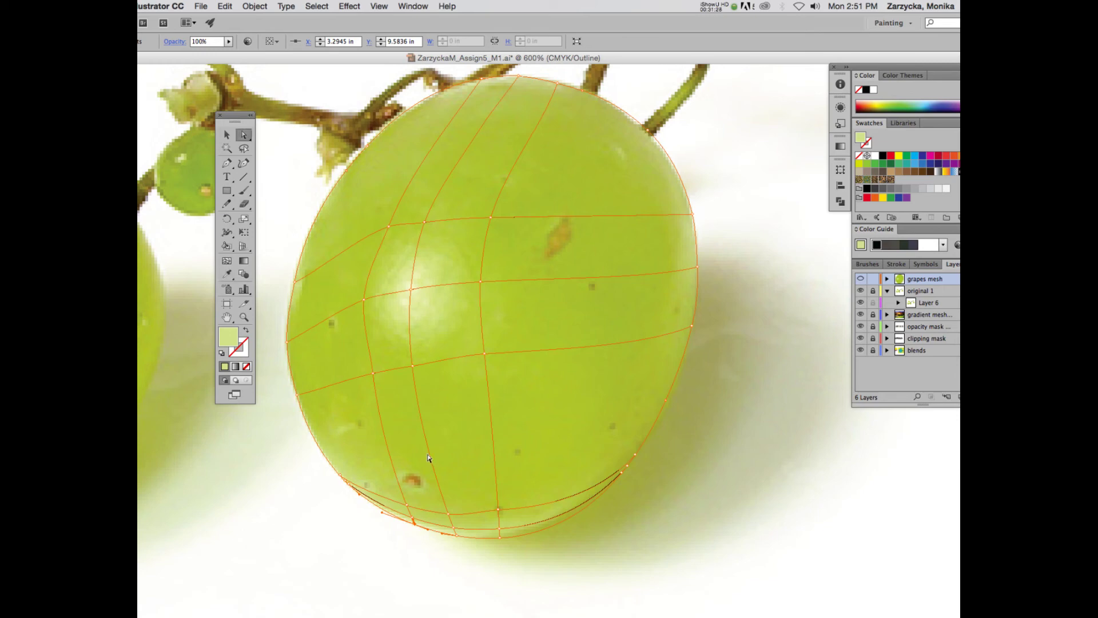
click(407, 507)
key(i)
click(401, 498)
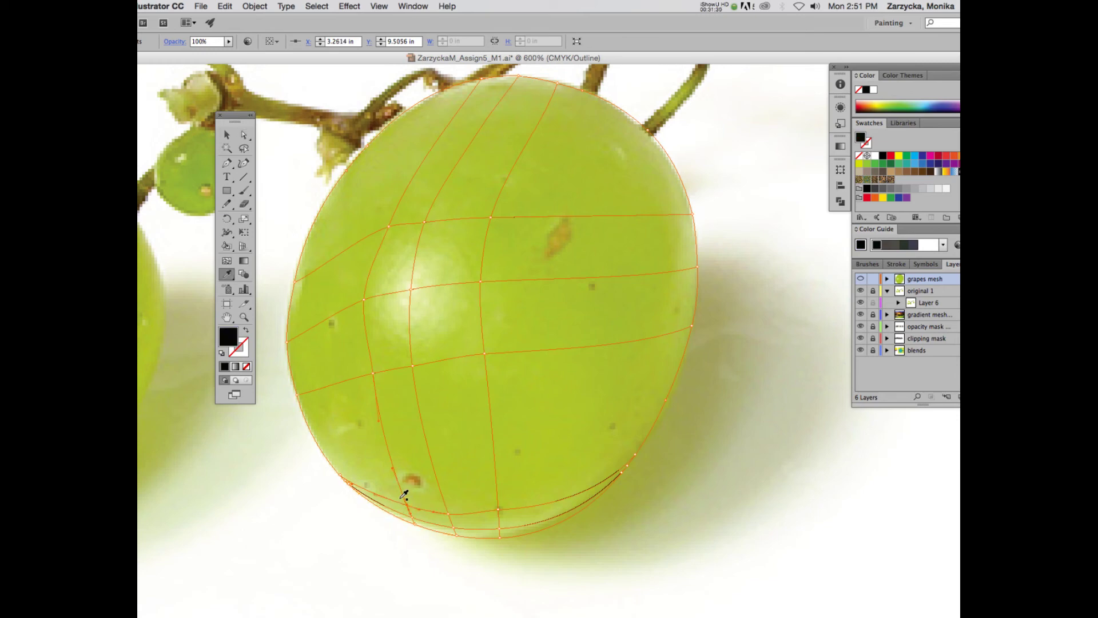
click(415, 496)
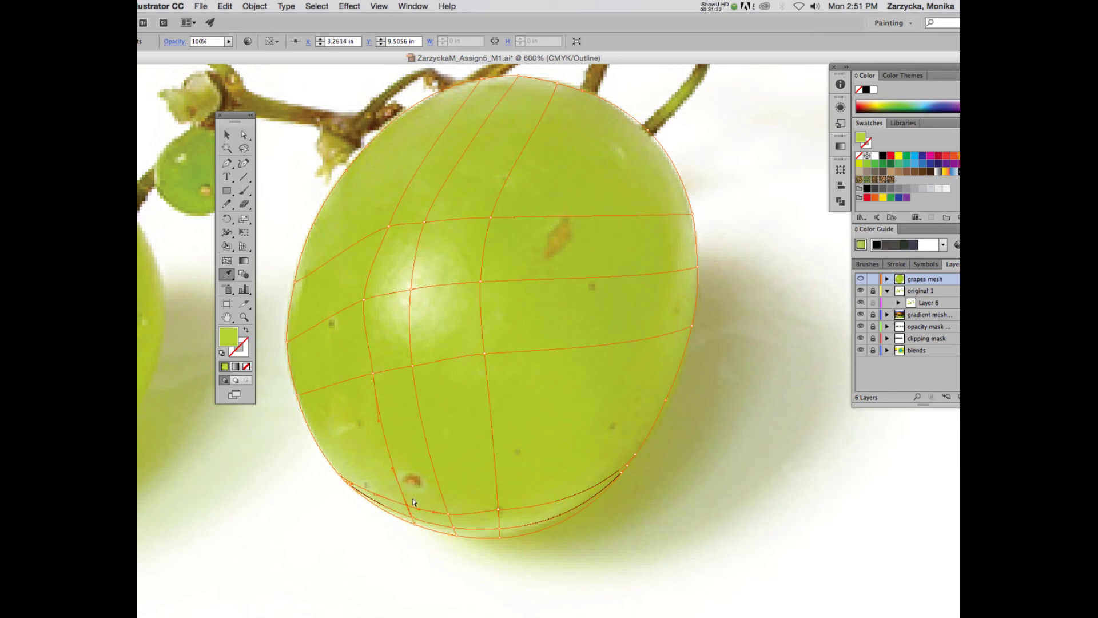
- Select the mesh point at the left end of the low mesh lines and sample green from the photo just inside the edge
key(a)
click(345, 481)
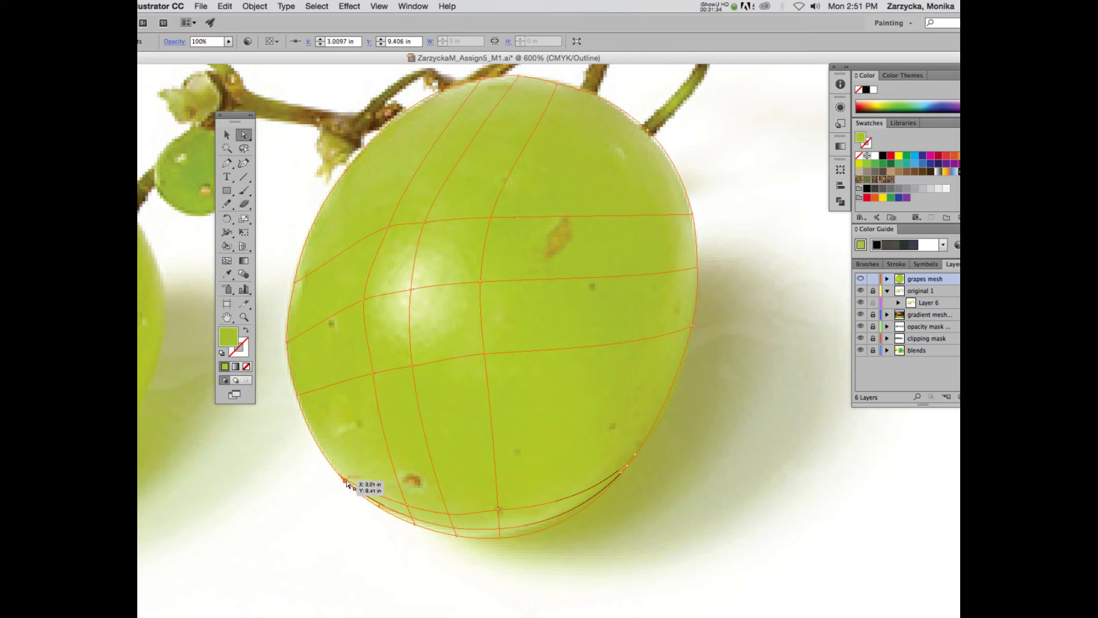
key(i)
click(350, 473)
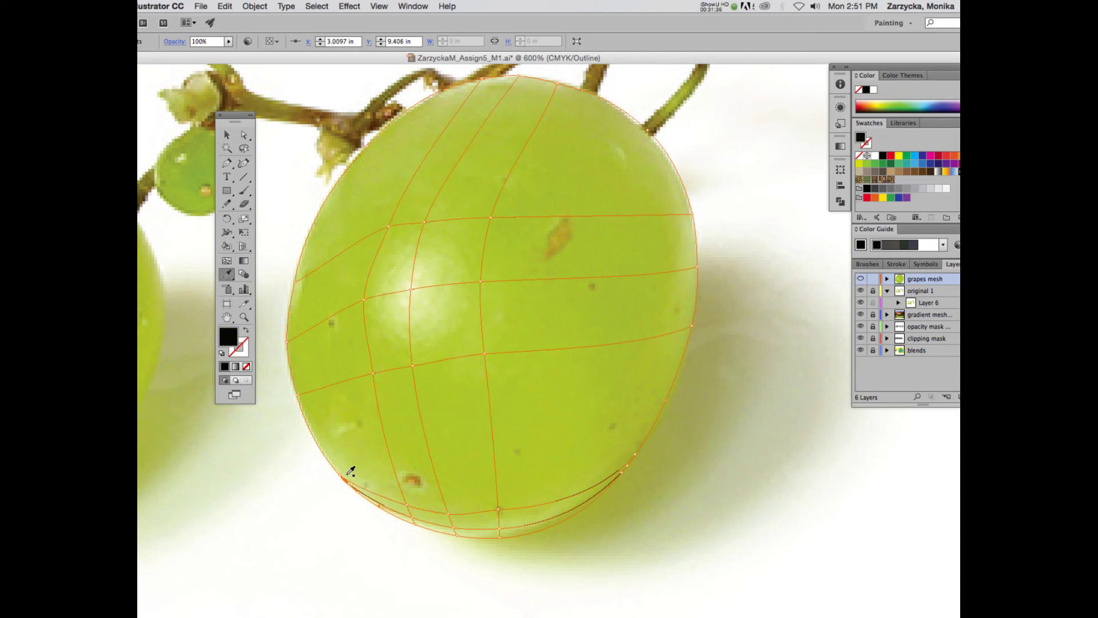
click(352, 477)
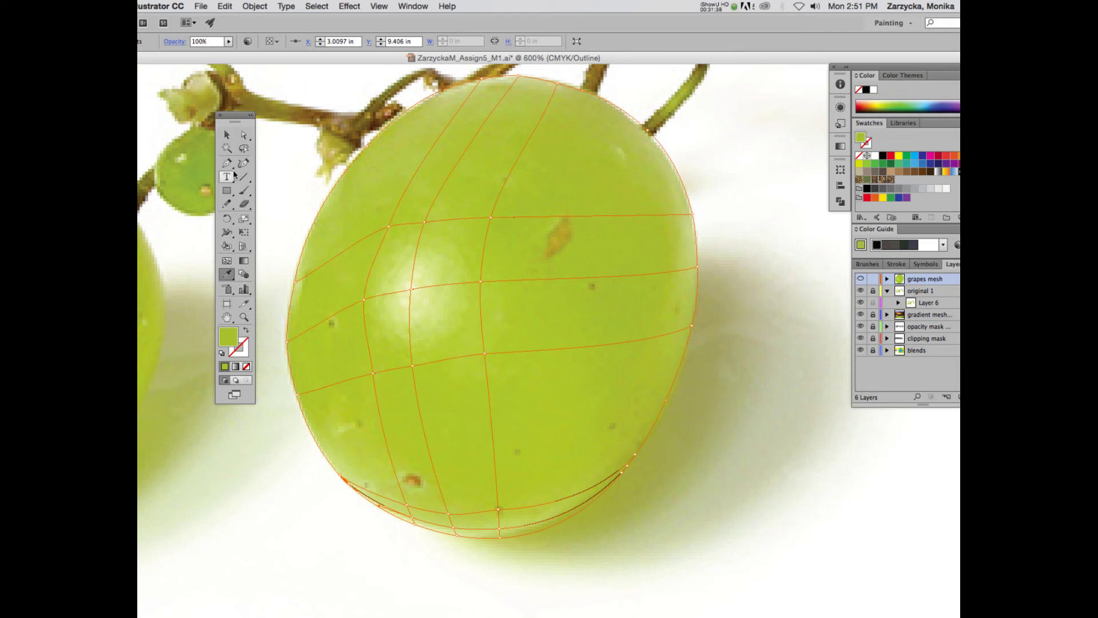
- Use the Mesh tool to add one mesh line just inside the grape's left edge and two just inside its right edge
click(227, 262)
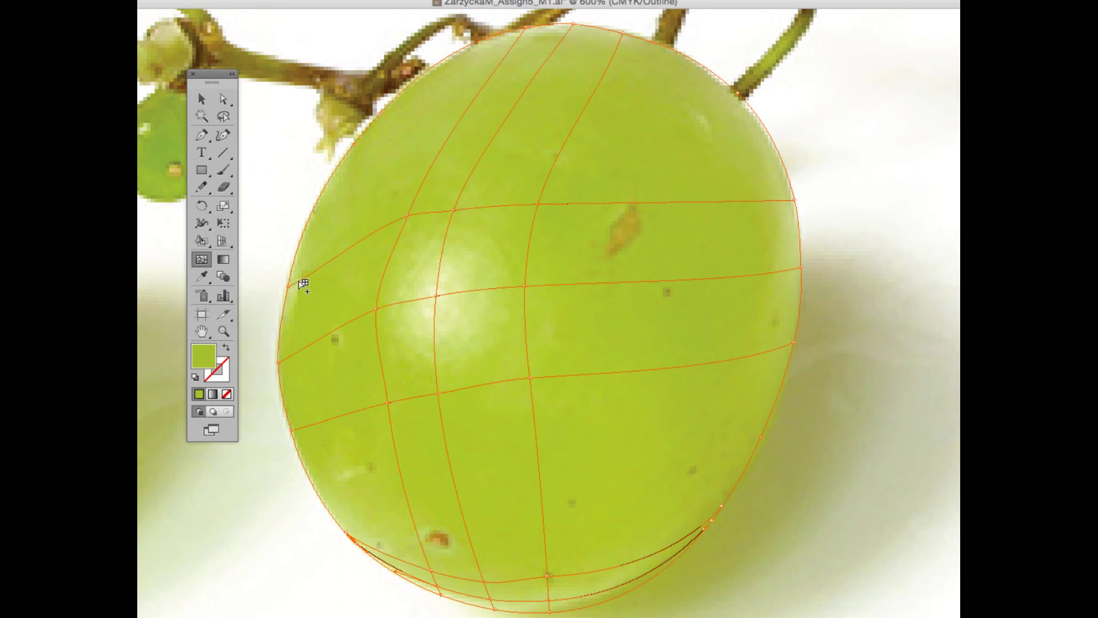
click(300, 282)
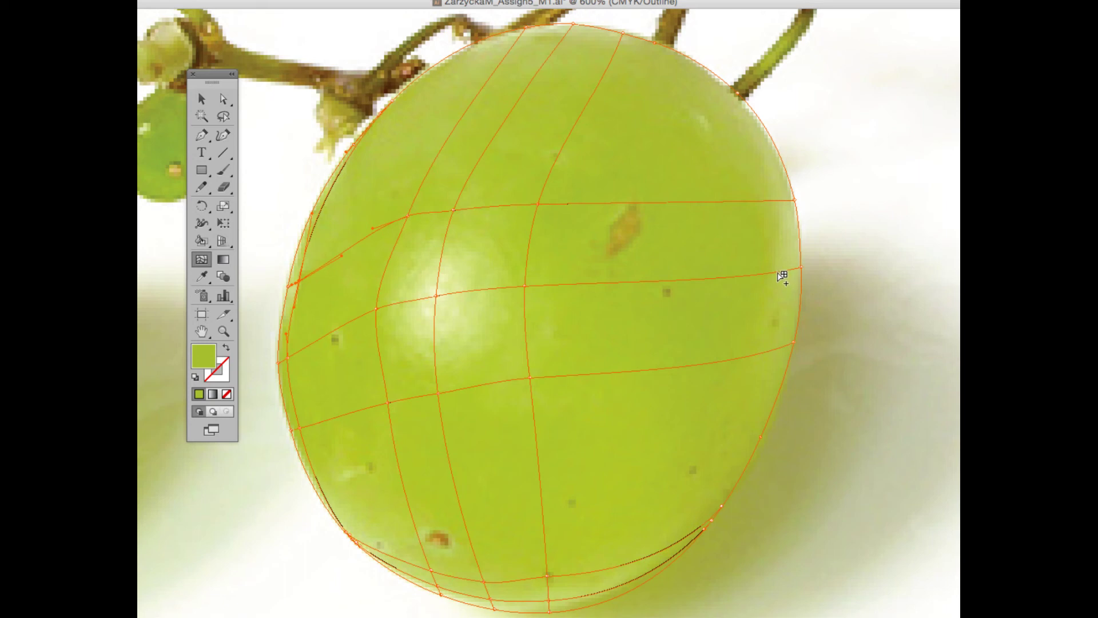
click(775, 273)
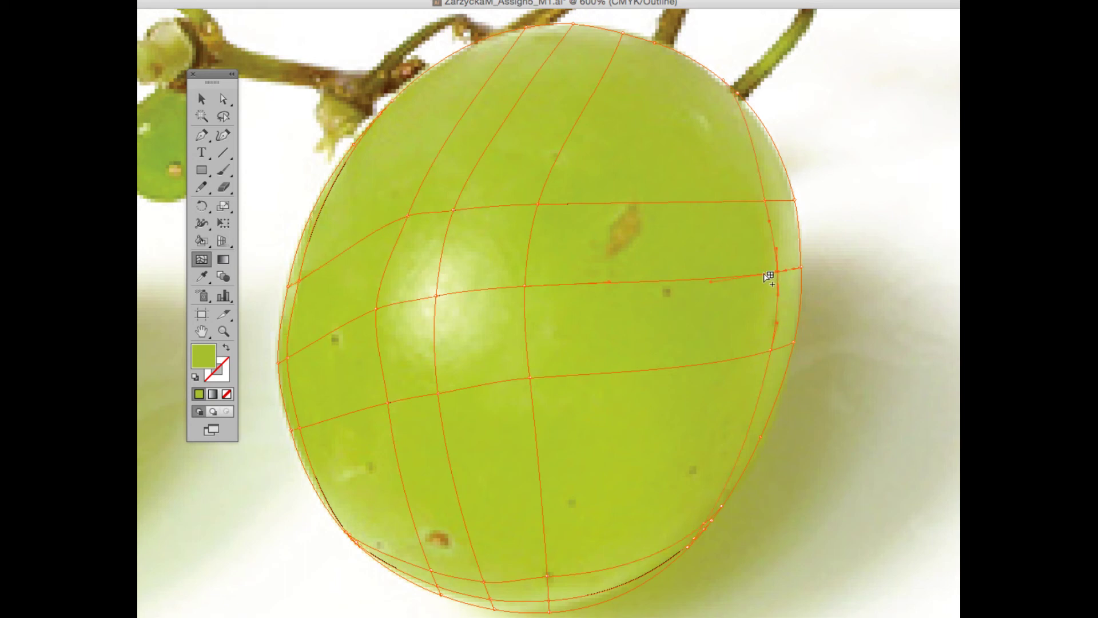
click(765, 277)
- Add two mesh lines just inside the grape's top edge and one vertical mesh line through its right part
click(522, 36)
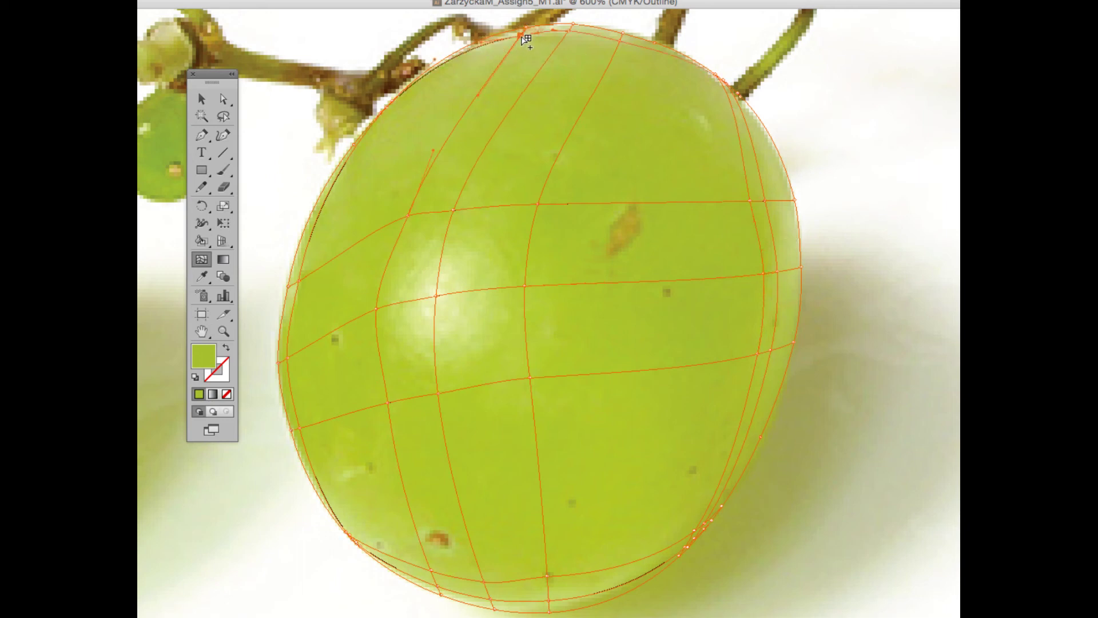
click(516, 46)
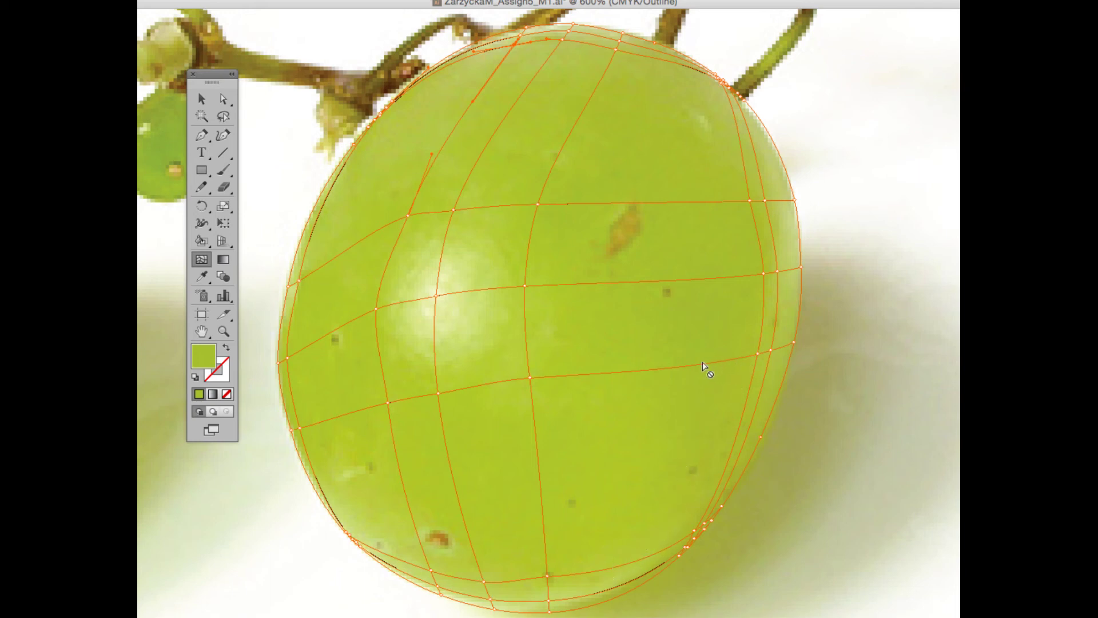
click(712, 367)
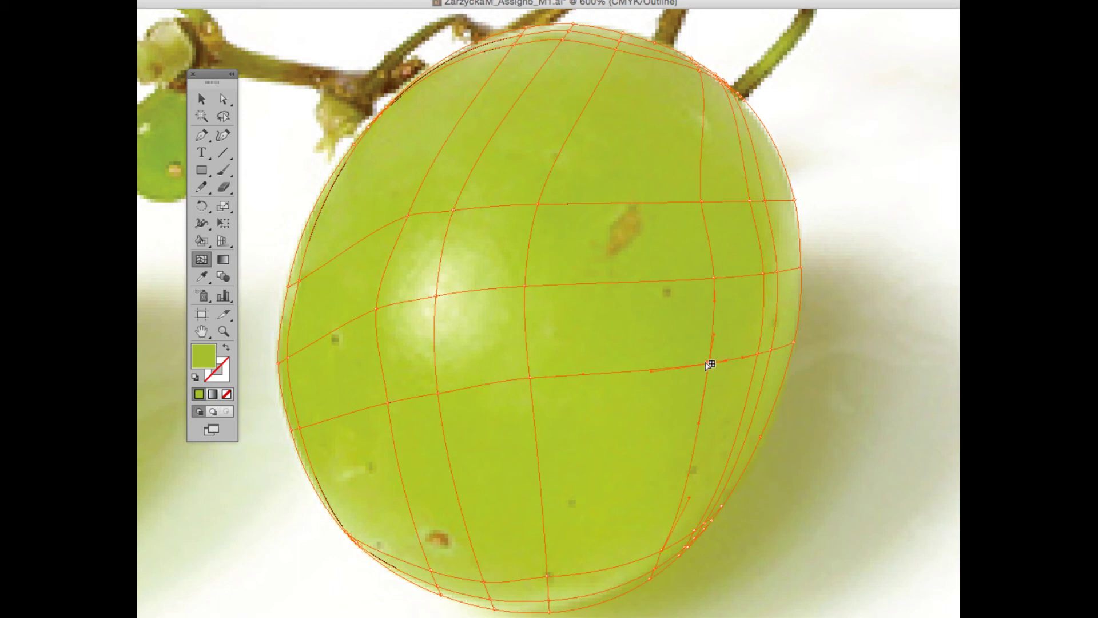
- Reshape the new vertical mesh line by moving its middle point outward and adjusting the lower point and its handle
key(a)
drag(710, 365, 727, 360)
drag(660, 551, 658, 550)
drag(689, 501, 652, 484)
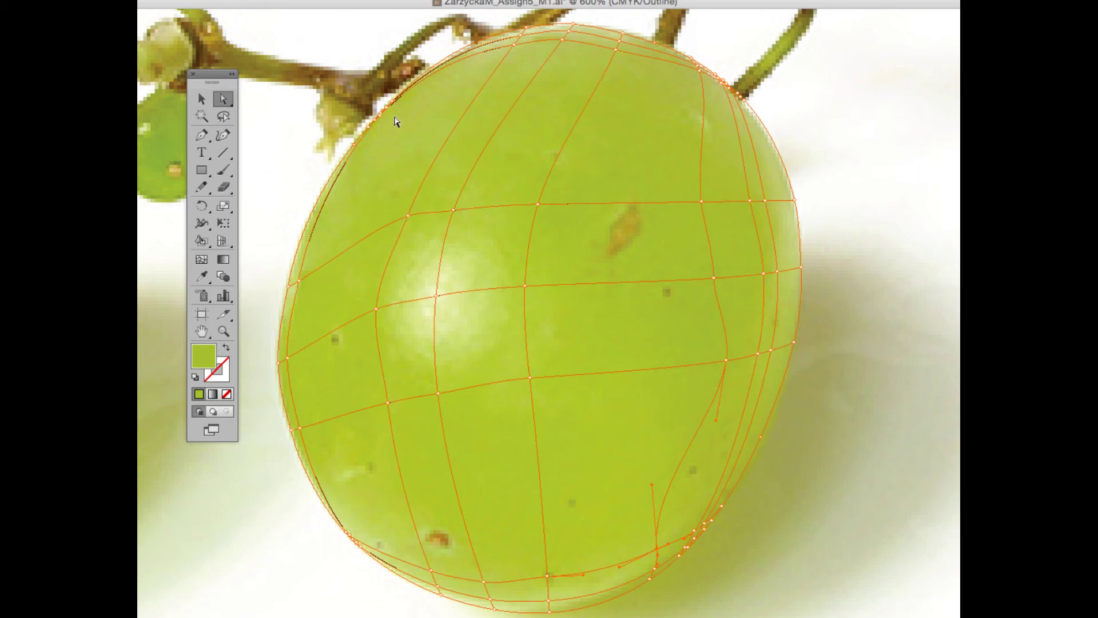
- Select the upper row's mesh point on the grape's left edge and try to sample its colour from the photo
drag(375, 121, 391, 110)
drag(288, 286, 289, 289)
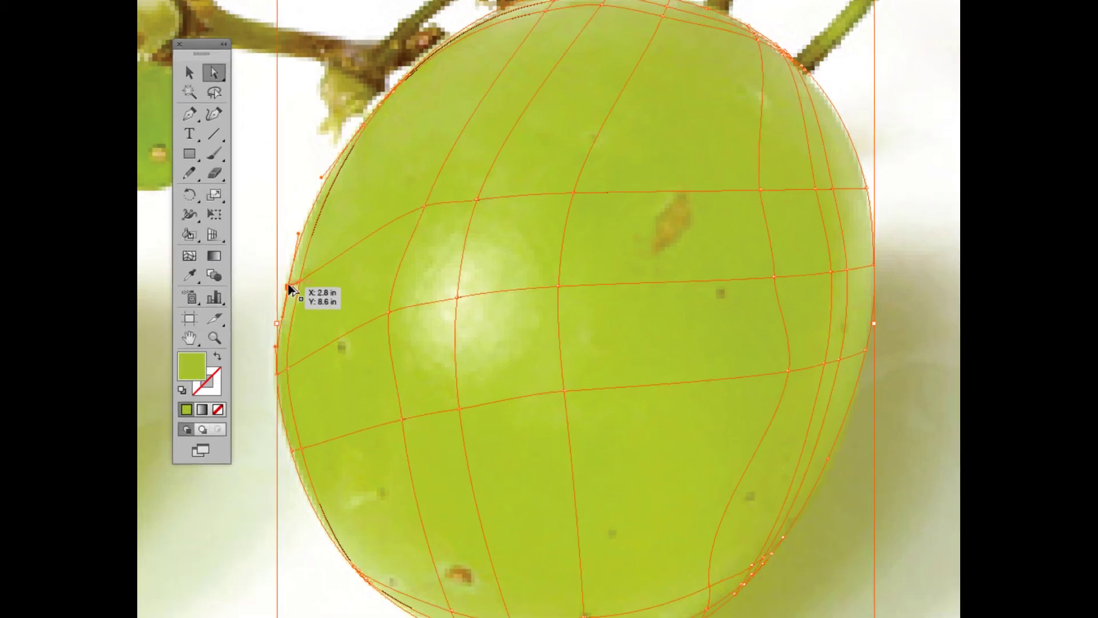
key(i)
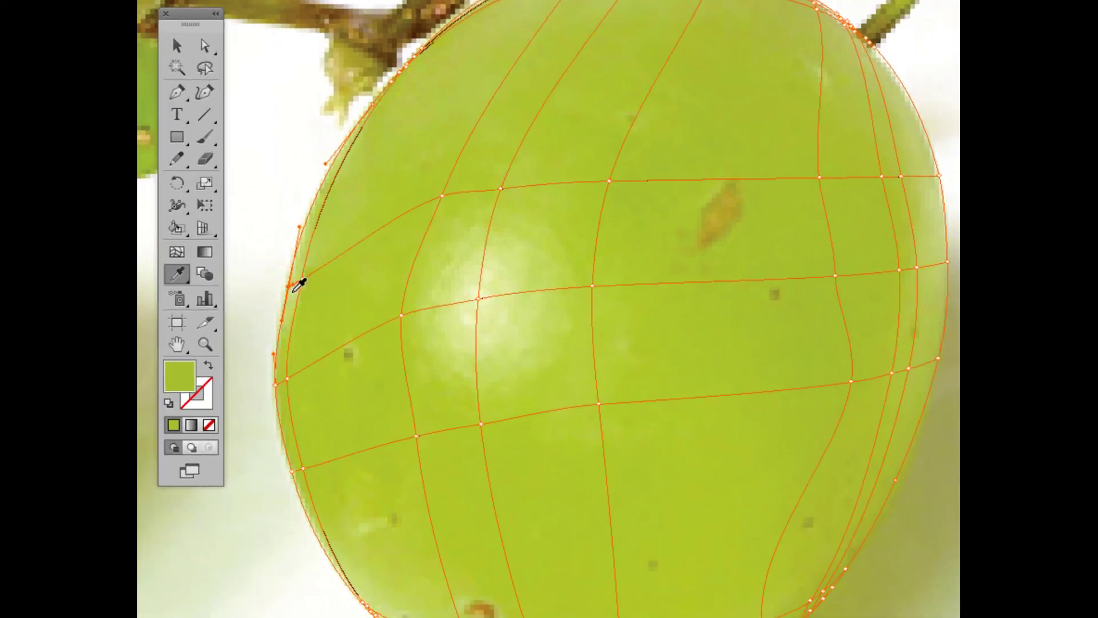
click(294, 290)
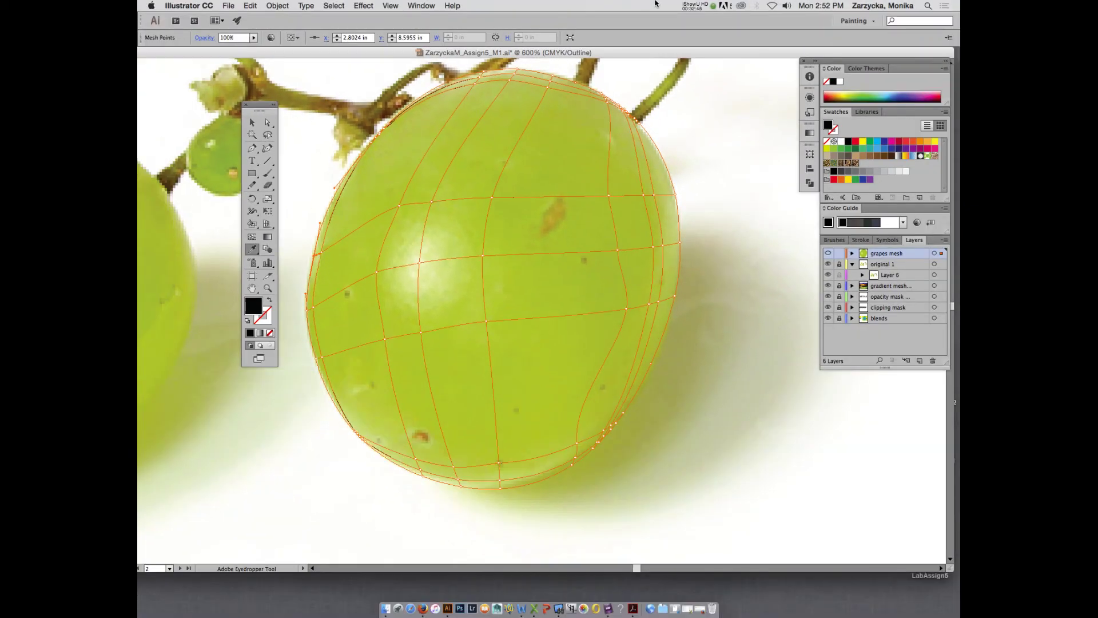
click(694, 6)
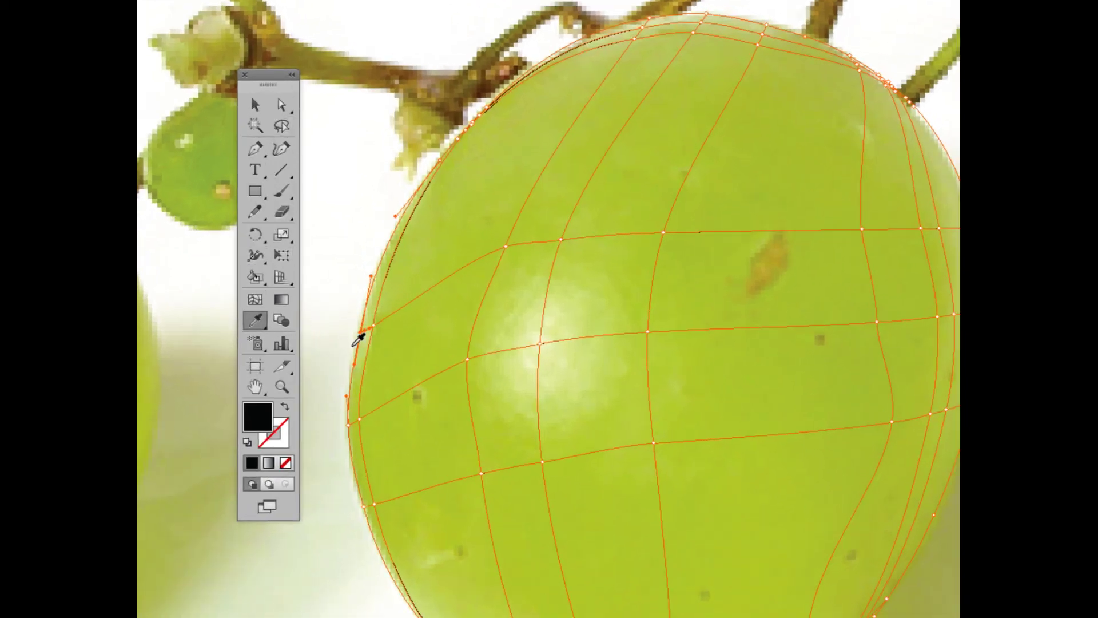
- Retry sampling for the upper row's left-edge mesh point, and ready the neighbouring inner mesh point for colour sampling
key(a)
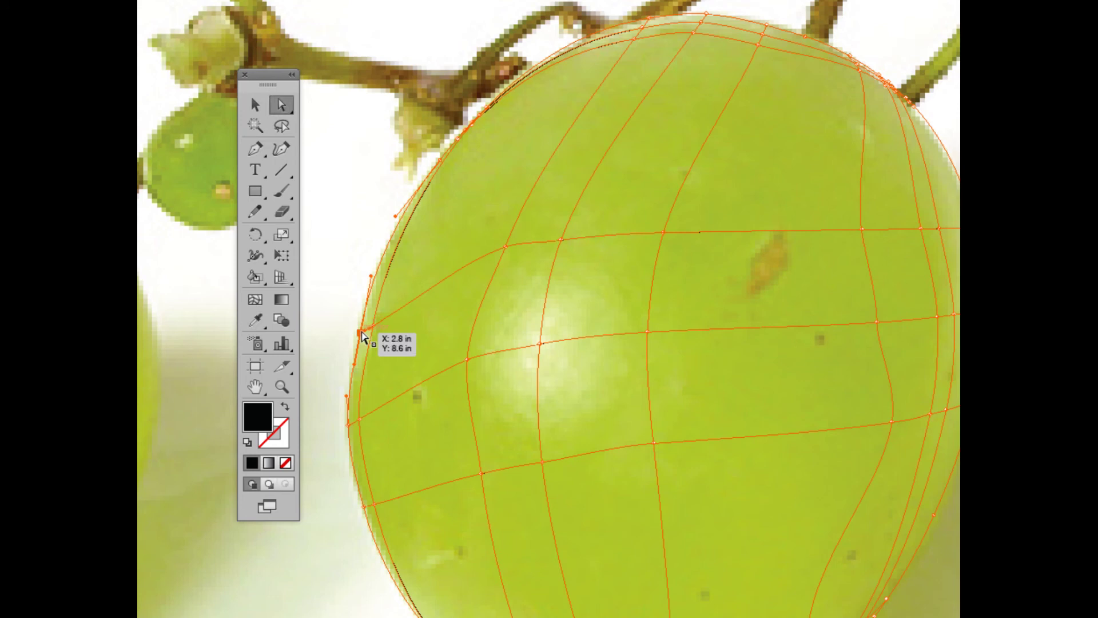
key(i)
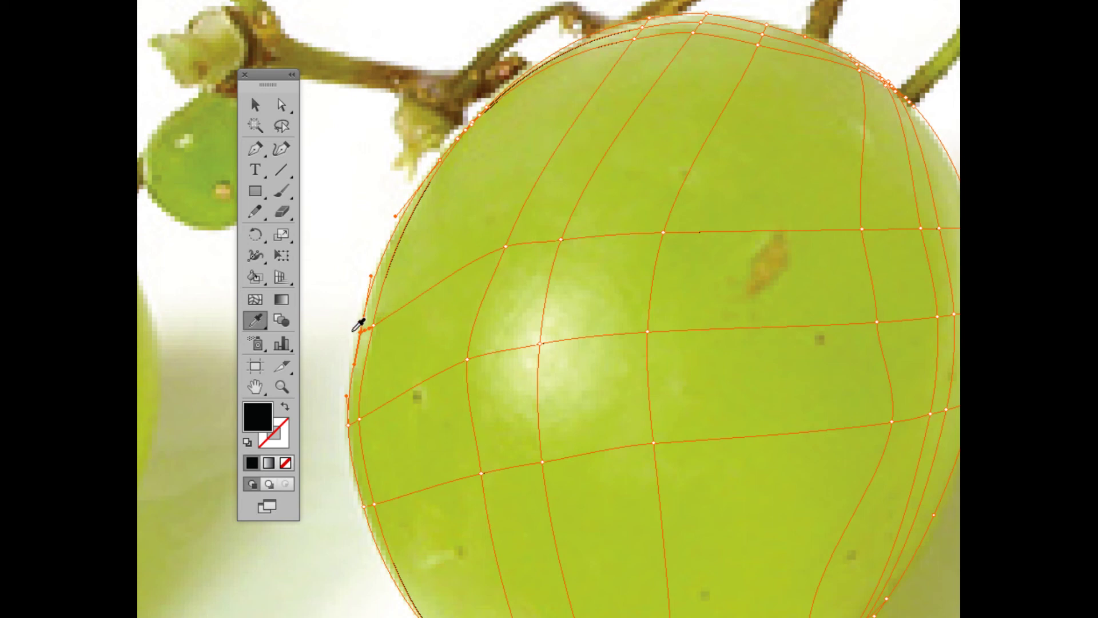
key(a)
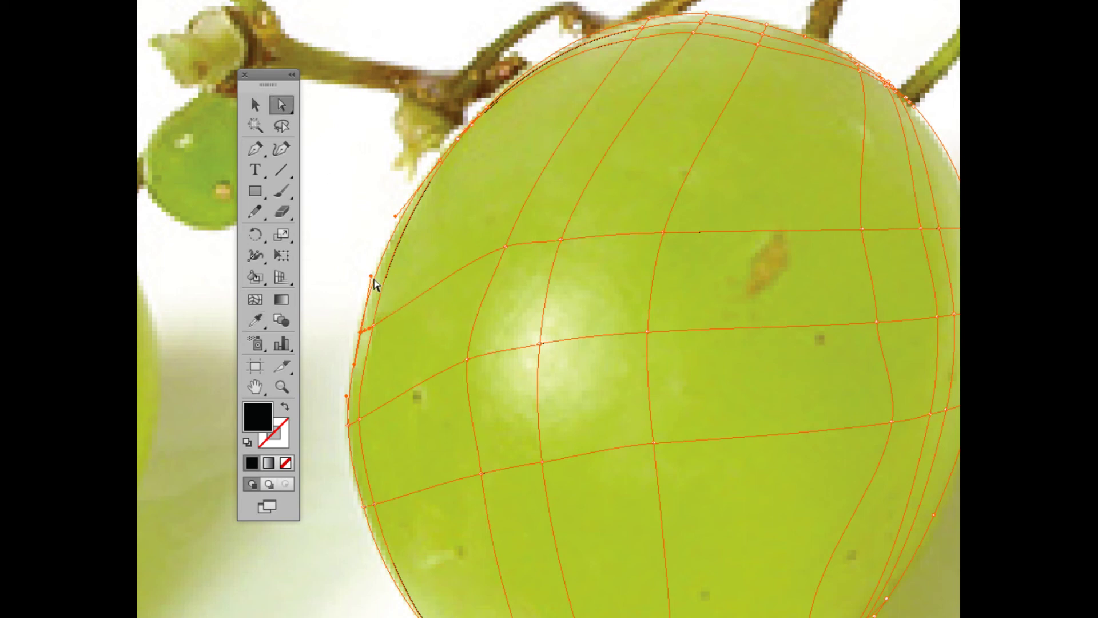
click(376, 330)
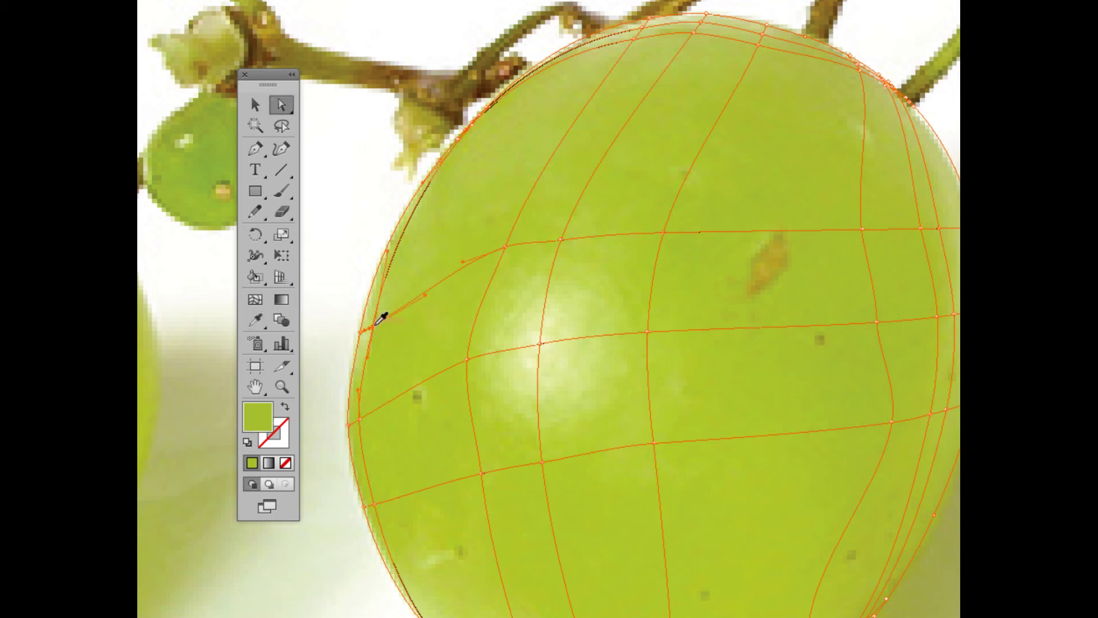
key(i)
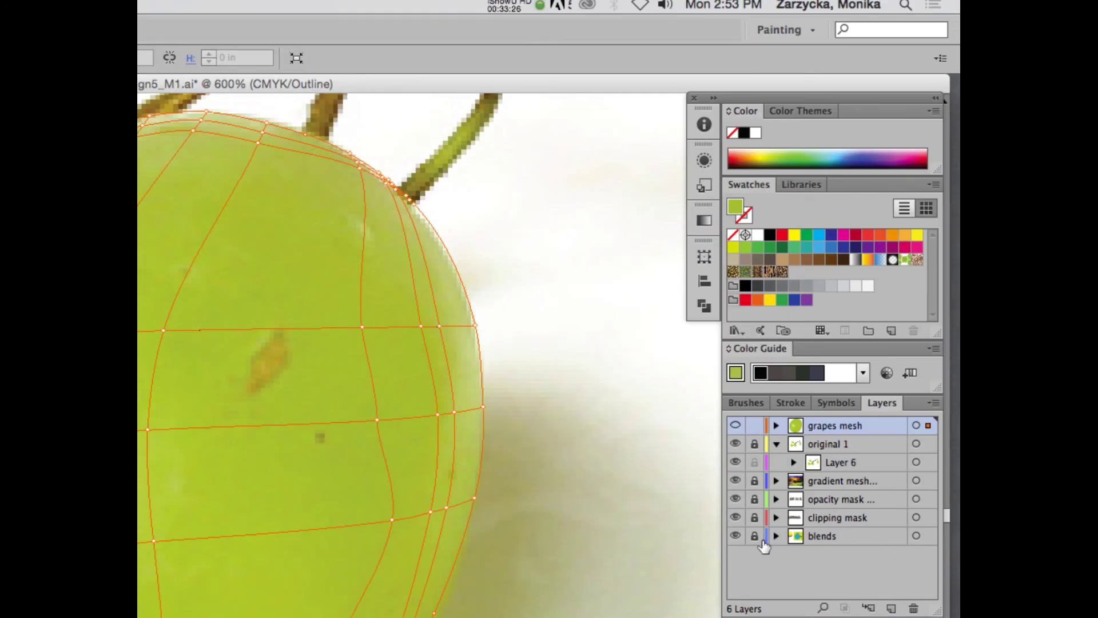
click(509, 5)
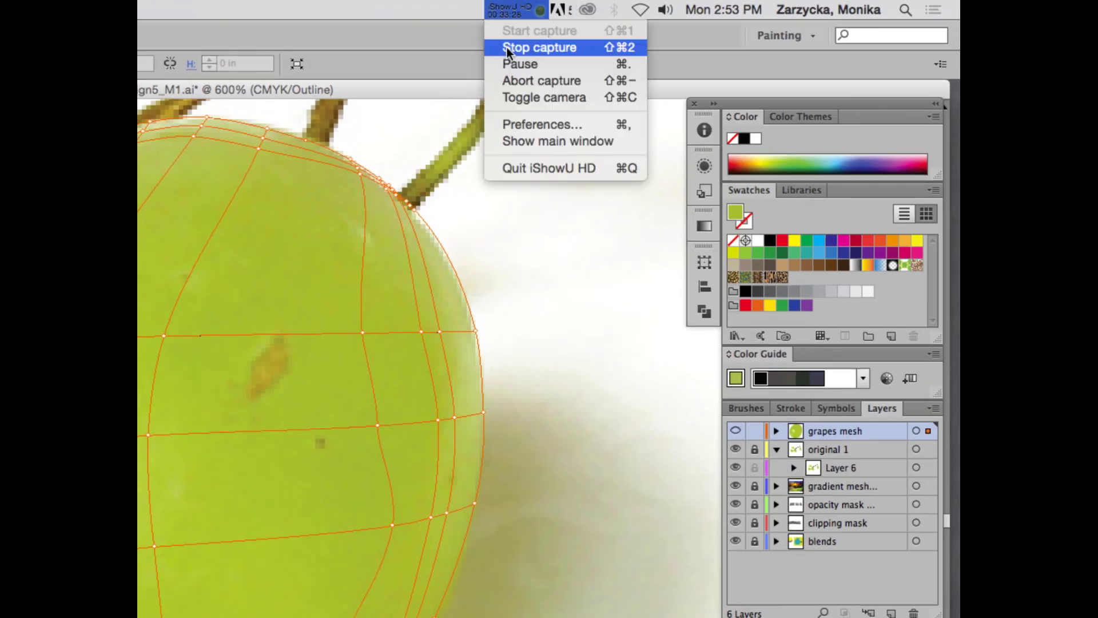
click(509, 64)
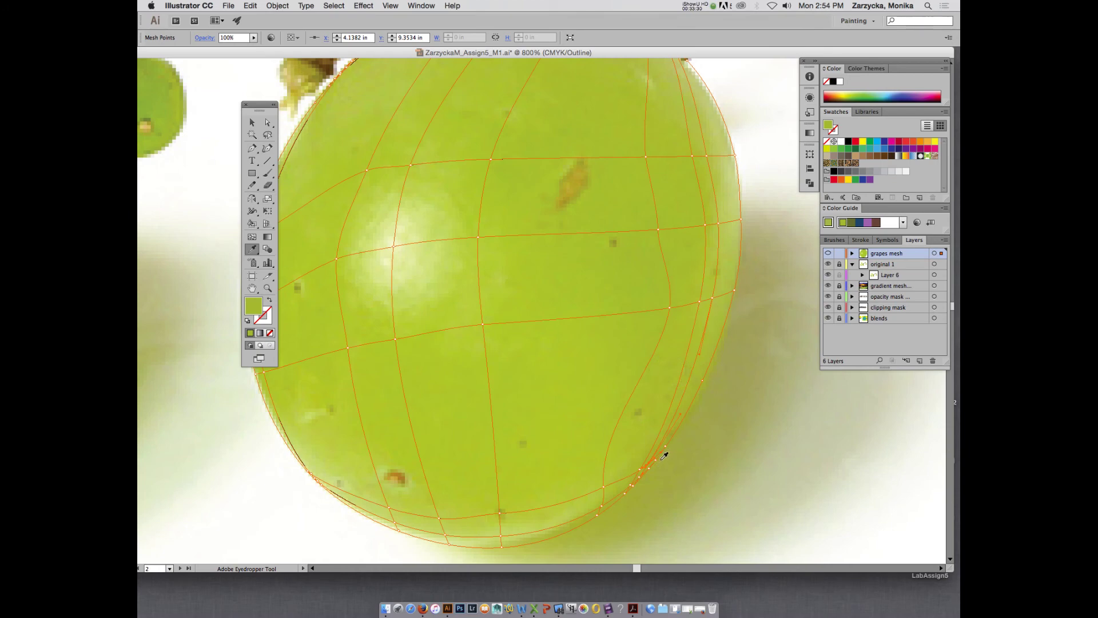
- Select two neighbouring mesh points along the grape's lower-right edge in turn and sample green from the photo for each
key(a)
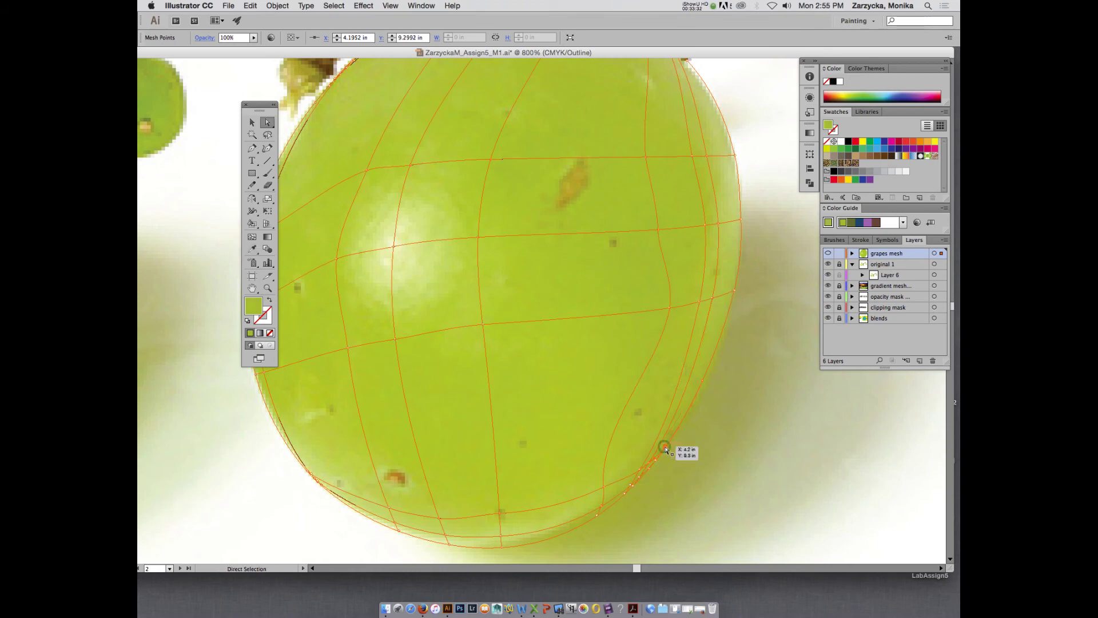
key(i)
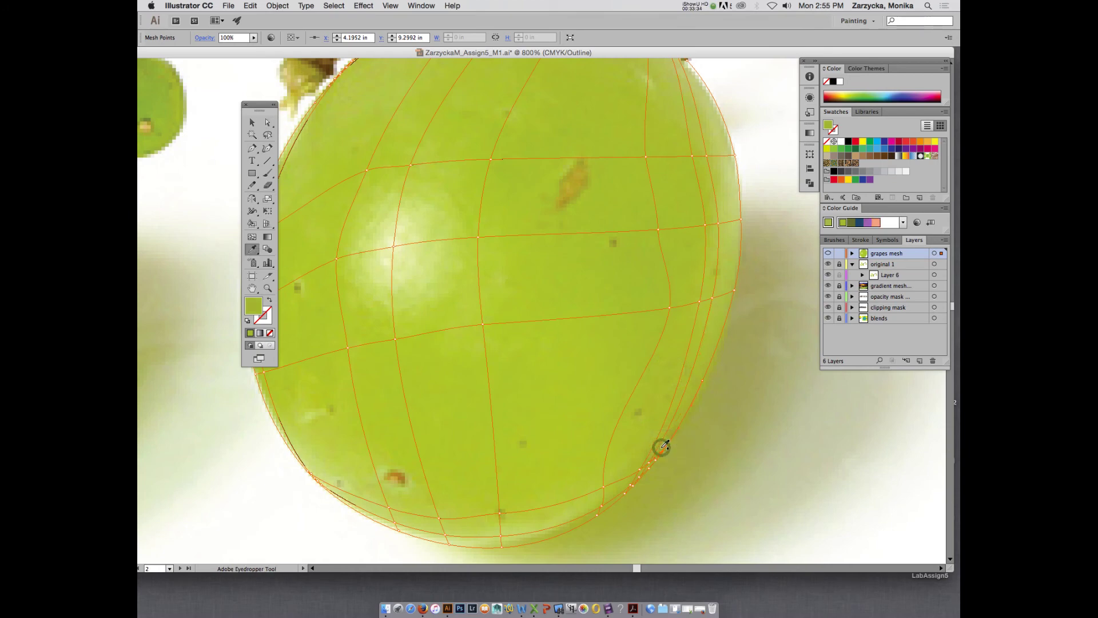
key(a)
click(651, 465)
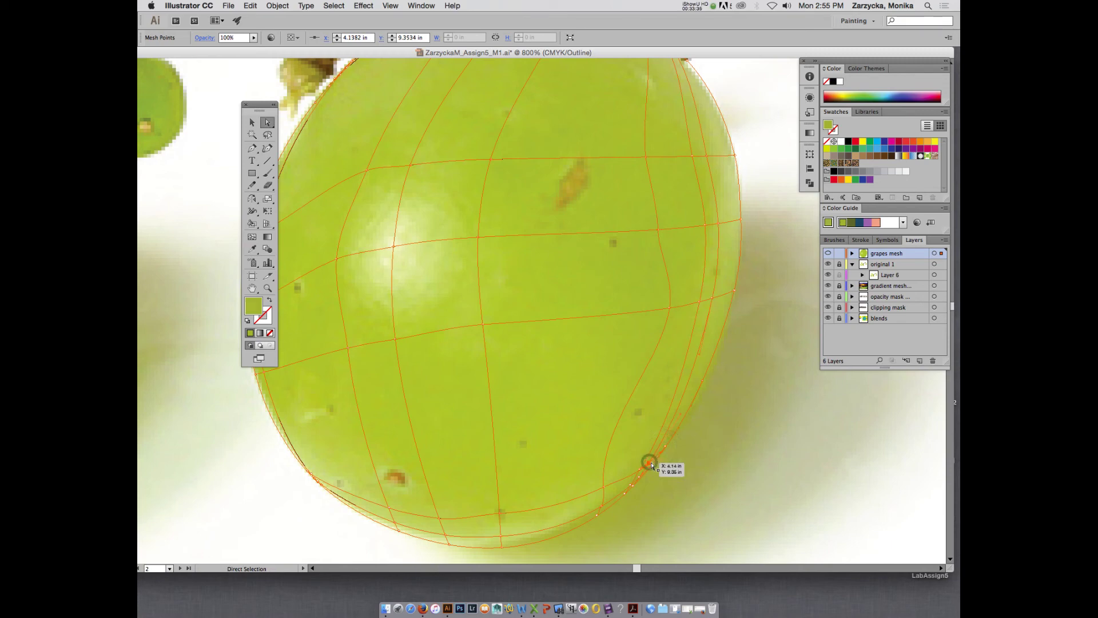
key(i)
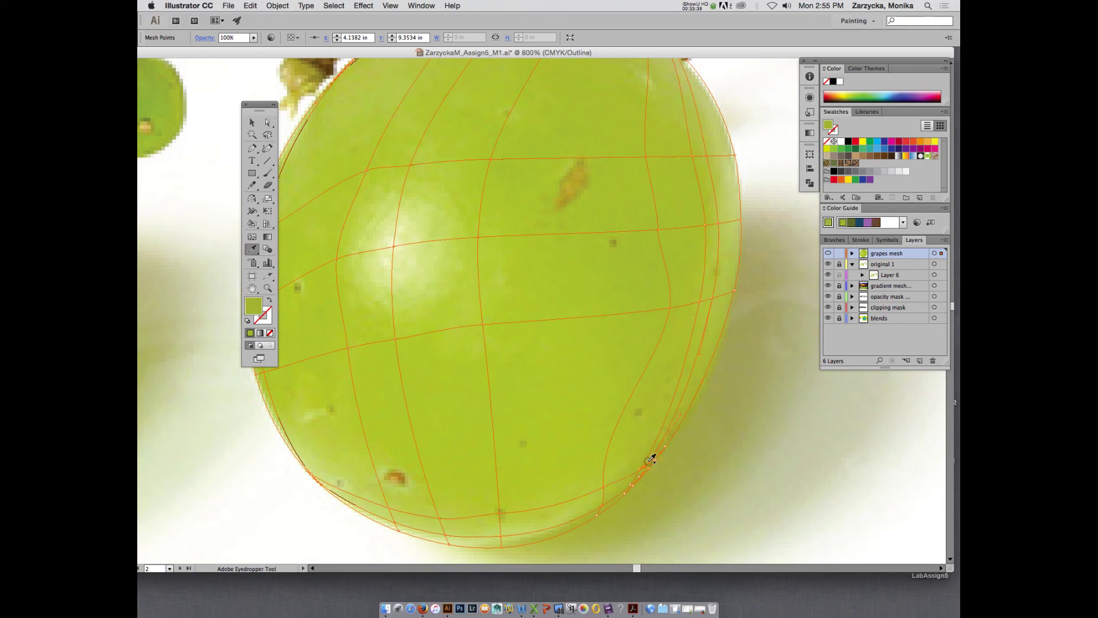
- Select the next mesh point inside the cluster along the grape's lower-right edge and sample the photo's green for it
key(a)
drag(650, 461, 641, 478)
key(super+equal)
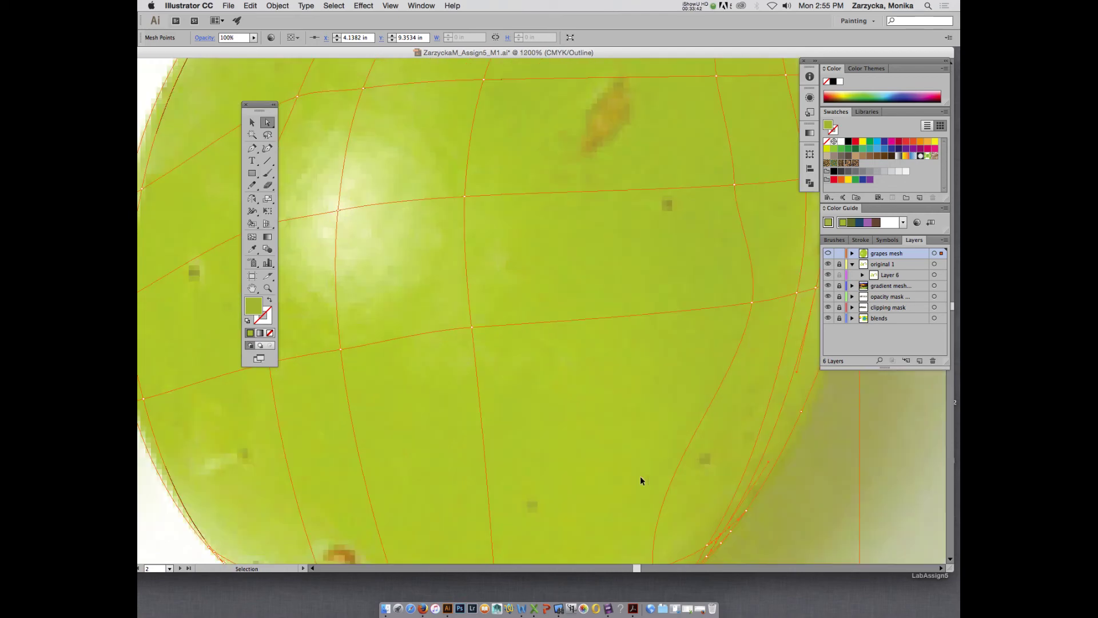
scroll(664, 468, down, 5)
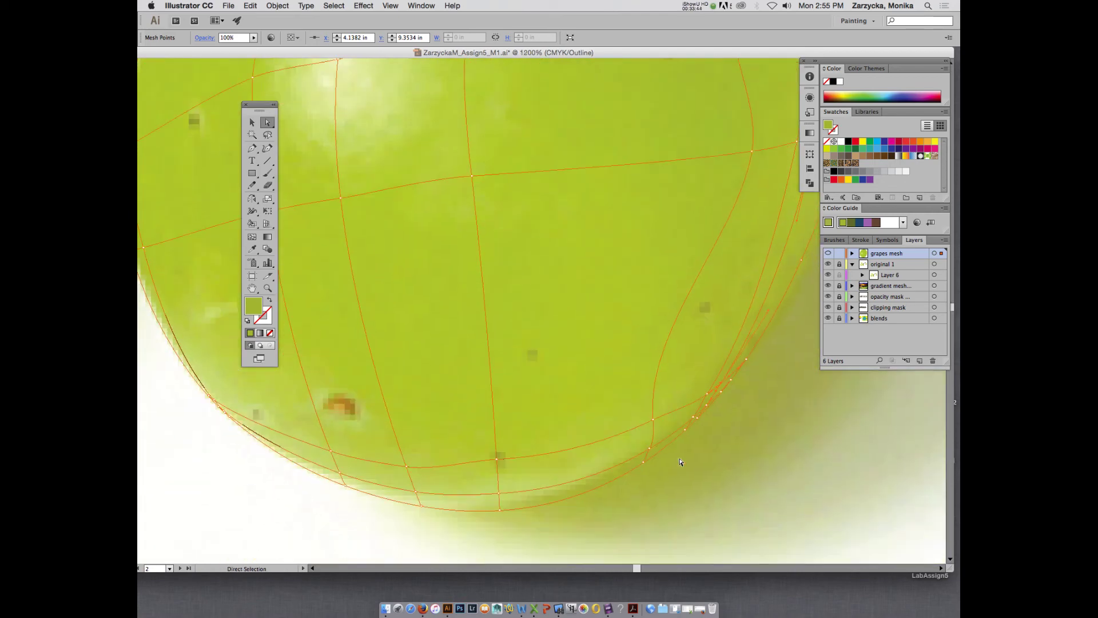
drag(685, 430, 707, 407)
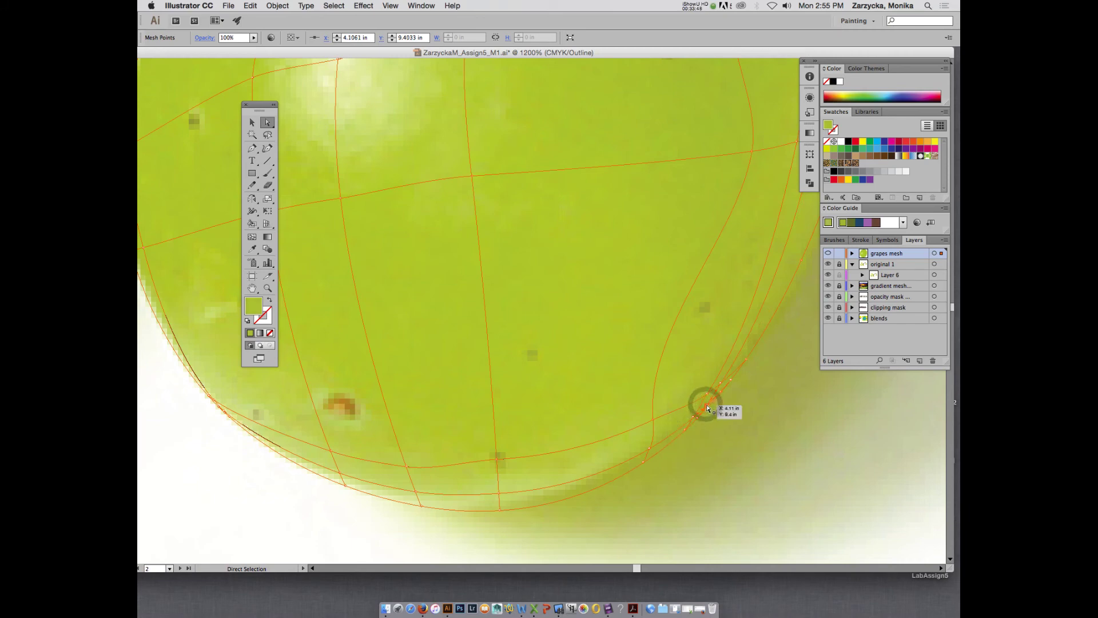
key(i)
click(704, 400)
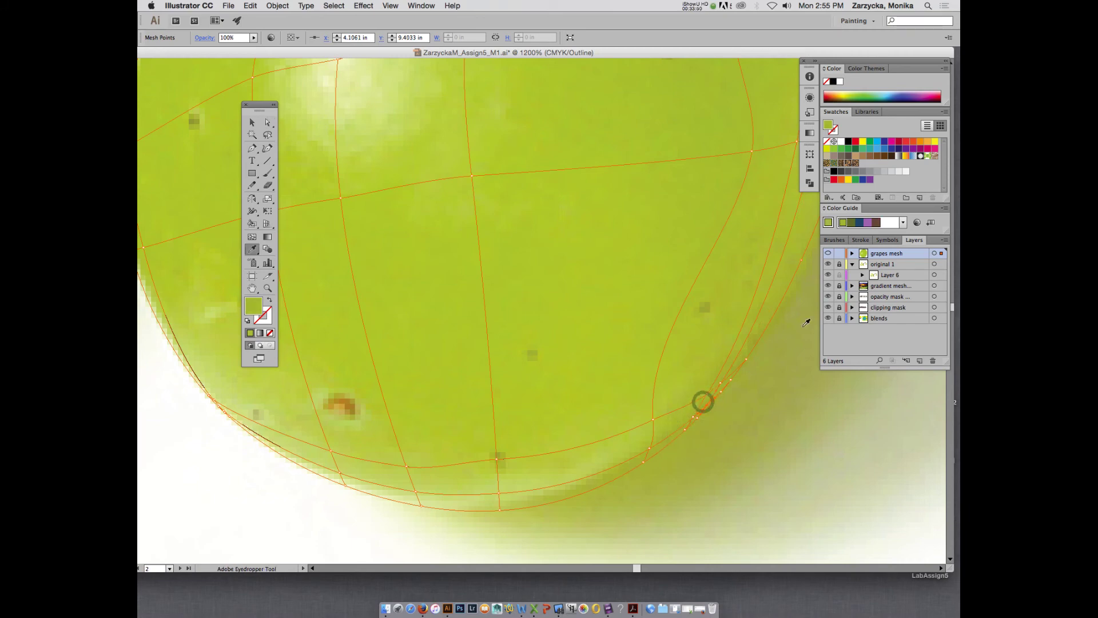
- Compare the coloured mesh with the photo by switching the grapes mesh layer between preview and outline
click(829, 253)
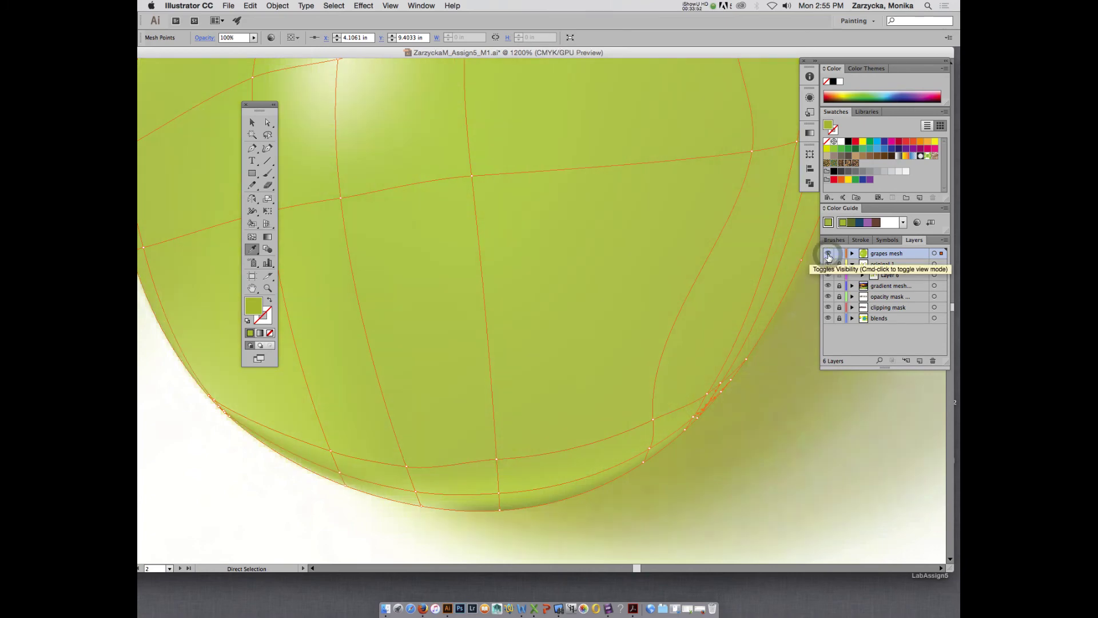
click(828, 255)
click(828, 254)
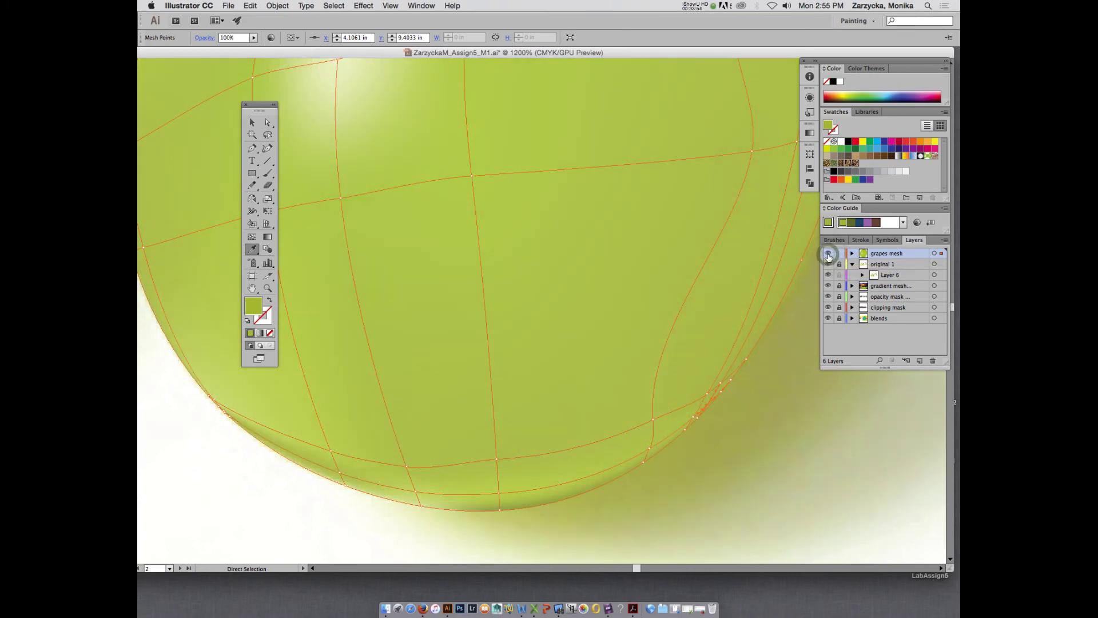
click(829, 254)
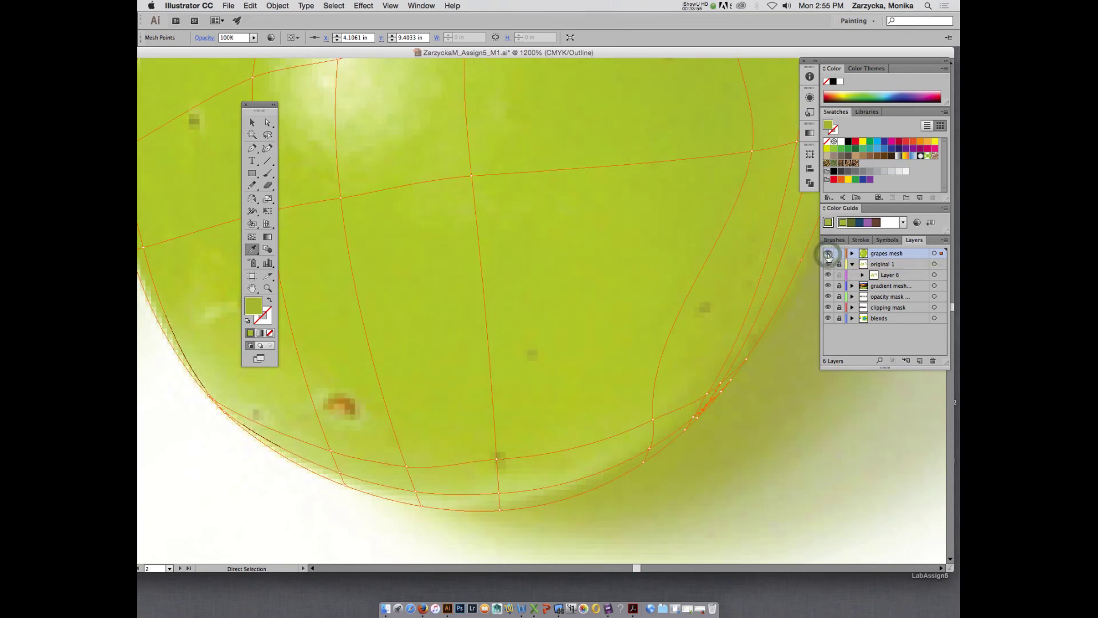
click(828, 254)
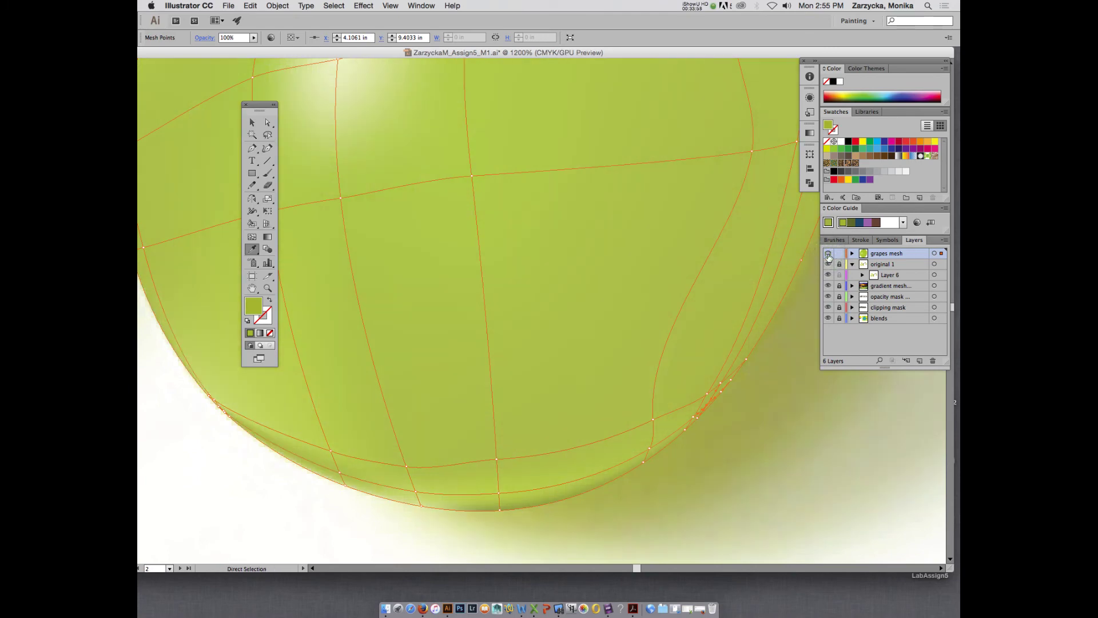
click(828, 253)
super+click(829, 253)
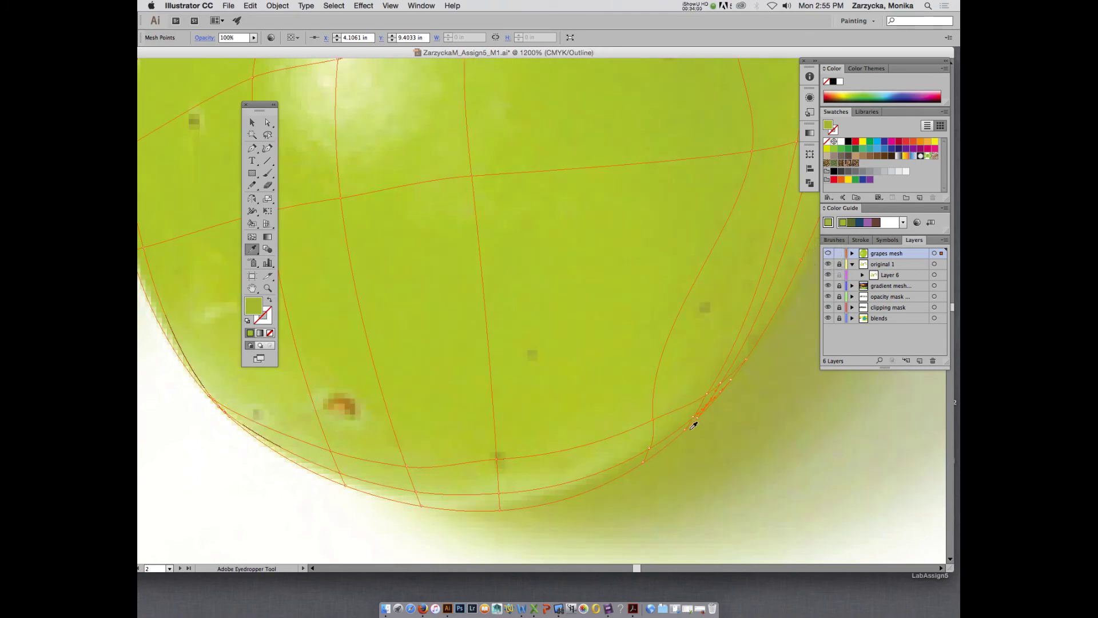
- Move the mesh point just above the grape's bottom edge slightly lower, adjust its handle along the rim, and check the layer in preview
key(a)
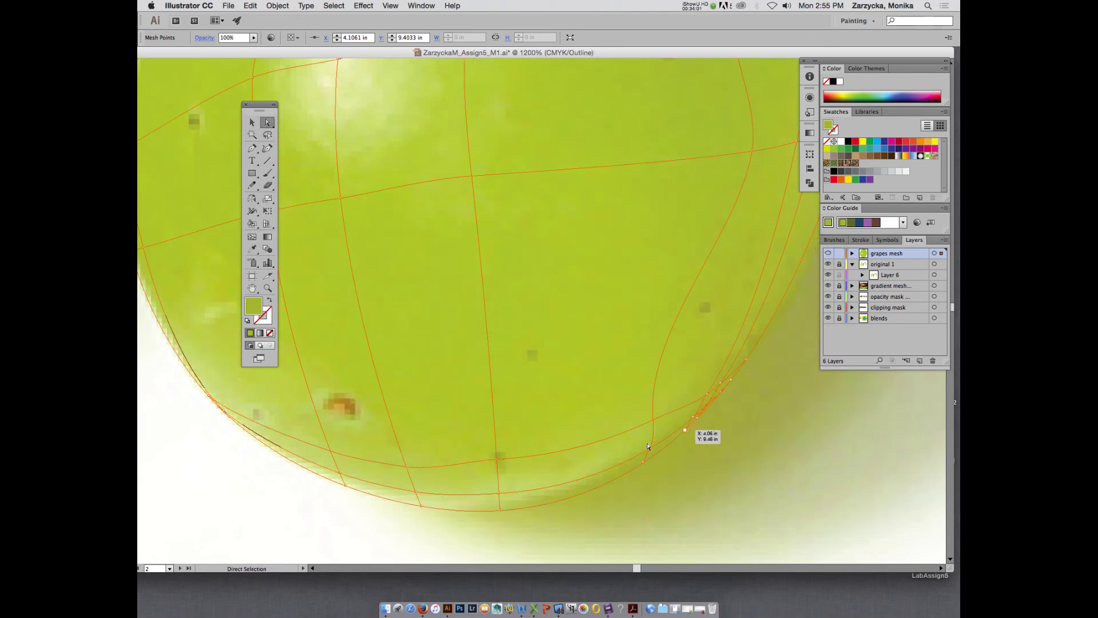
click(499, 493)
drag(499, 493, 547, 489)
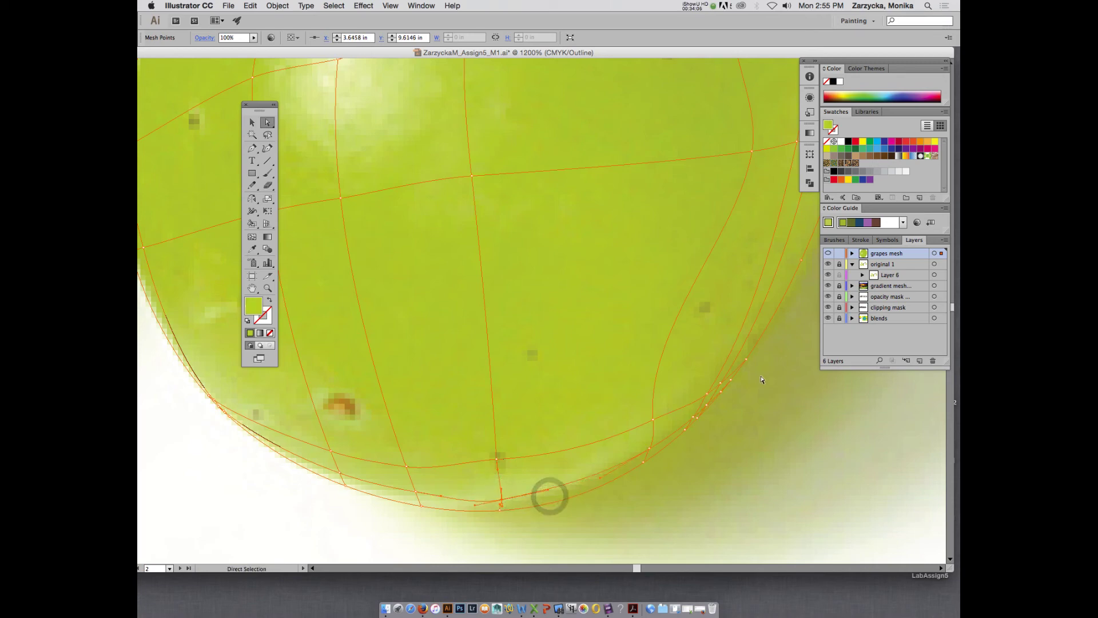
key(super)
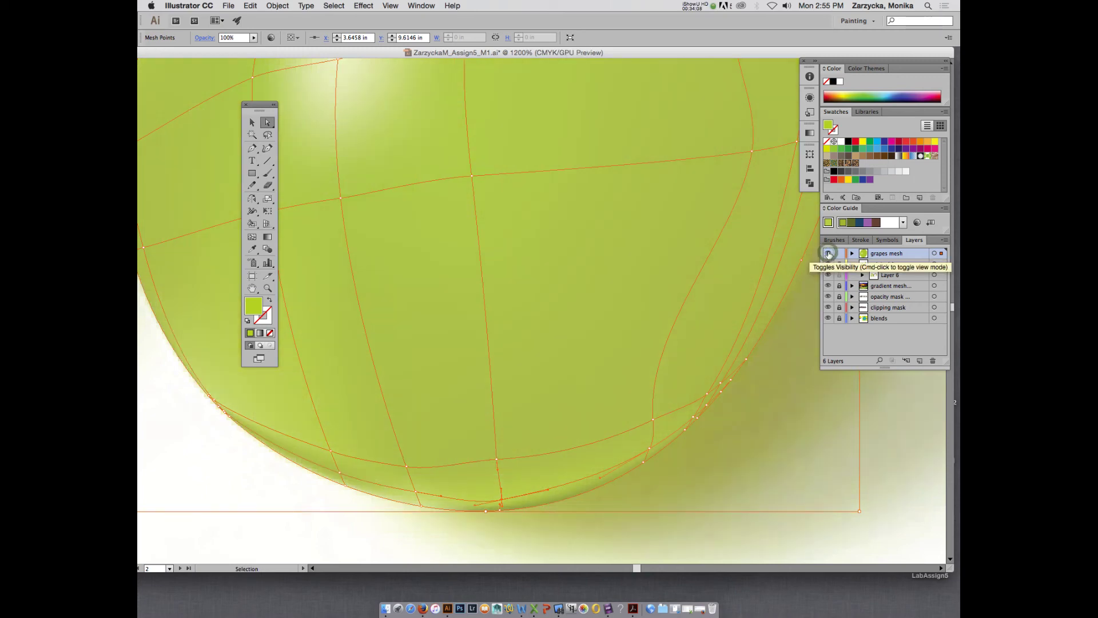
super+click(828, 253)
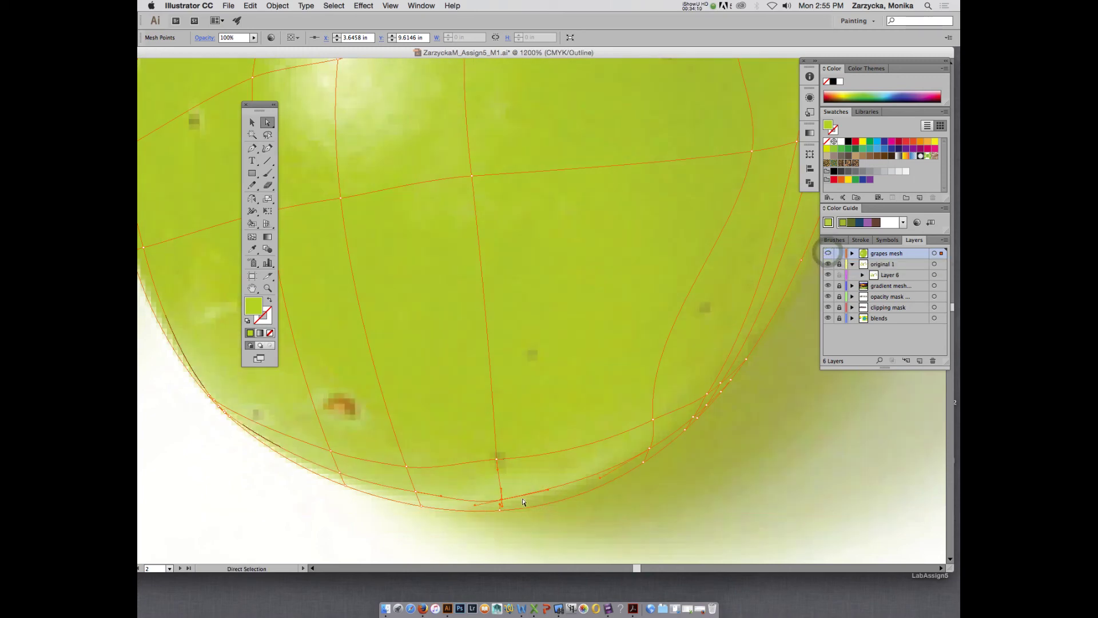
- Sample the photo's green for the lowest mesh point in the lower-right cluster, recheck its upper neighbour, and clear the selection
click(695, 418)
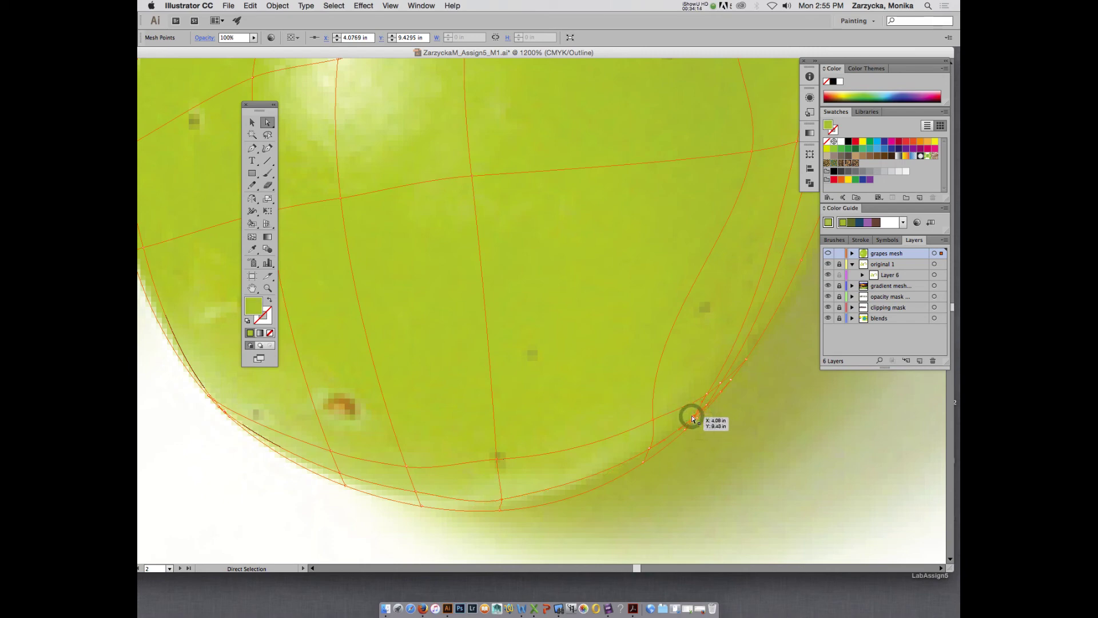
key(i)
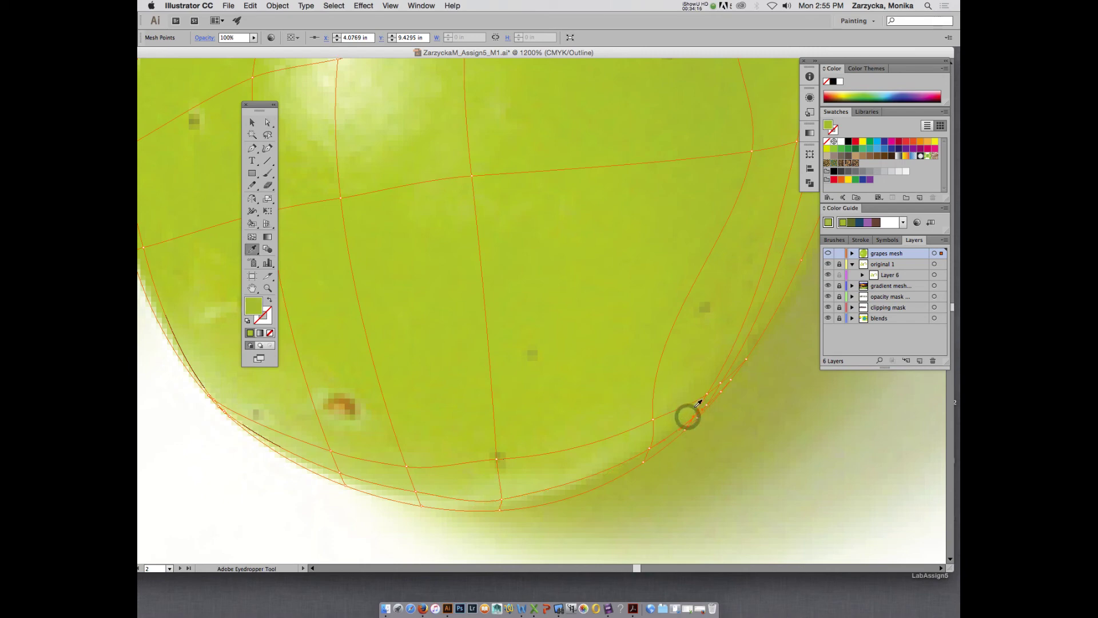
key(a)
click(707, 405)
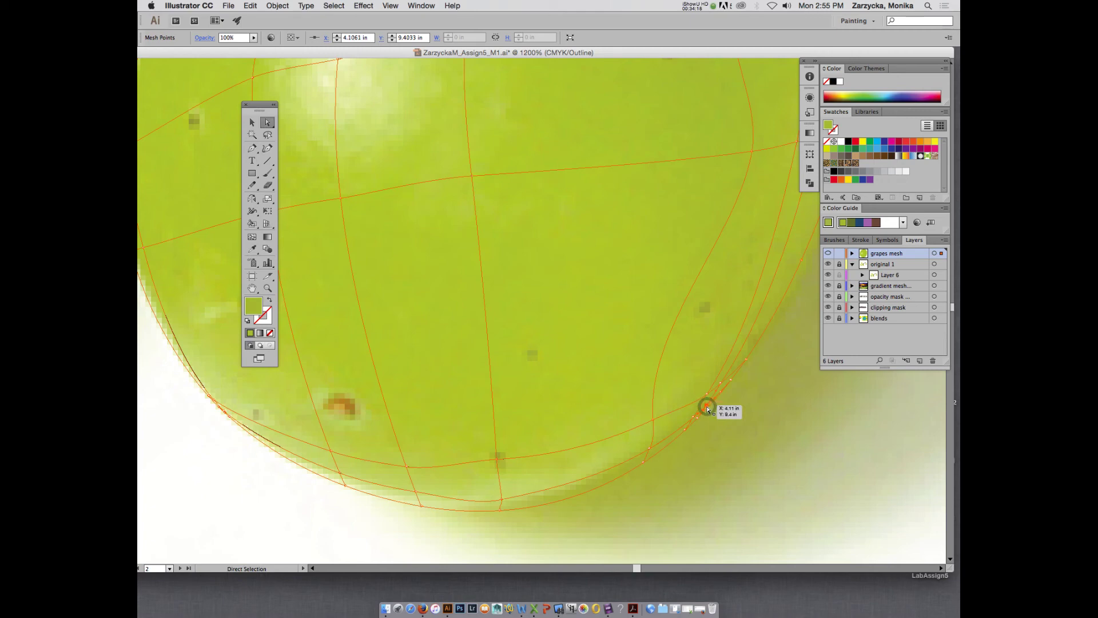
click(754, 409)
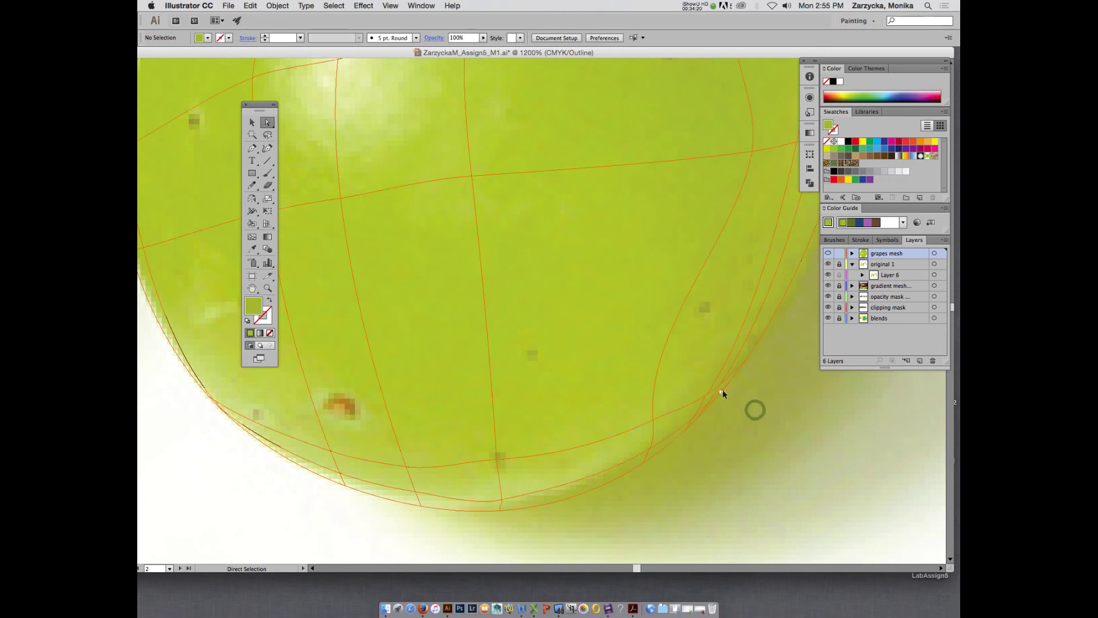
- Select the outline mesh points up the lower-right edge and sample the photo's green for the uppermost one
click(723, 391)
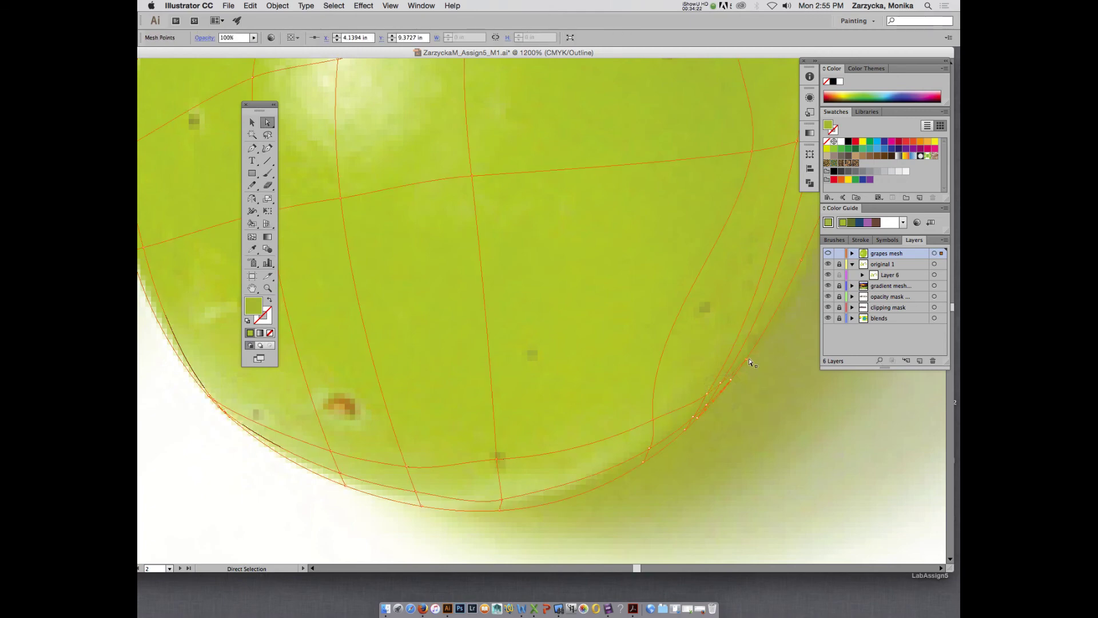
click(746, 359)
key(i)
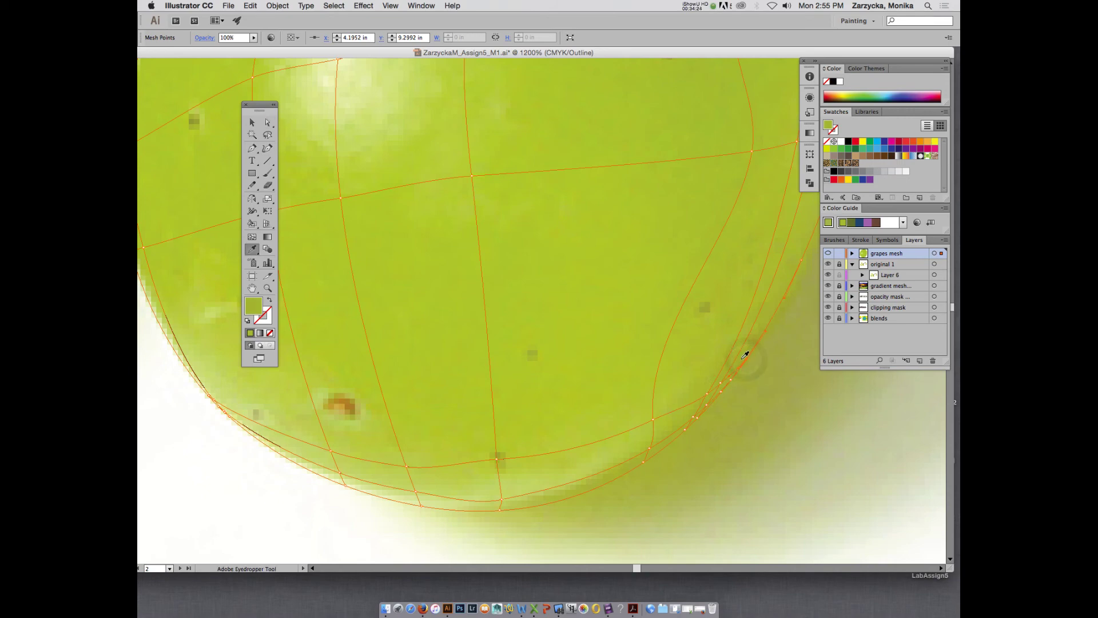
click(742, 360)
- Sample photo greens in turn for two mesh points just inside the grape's lower-right outline
key(a)
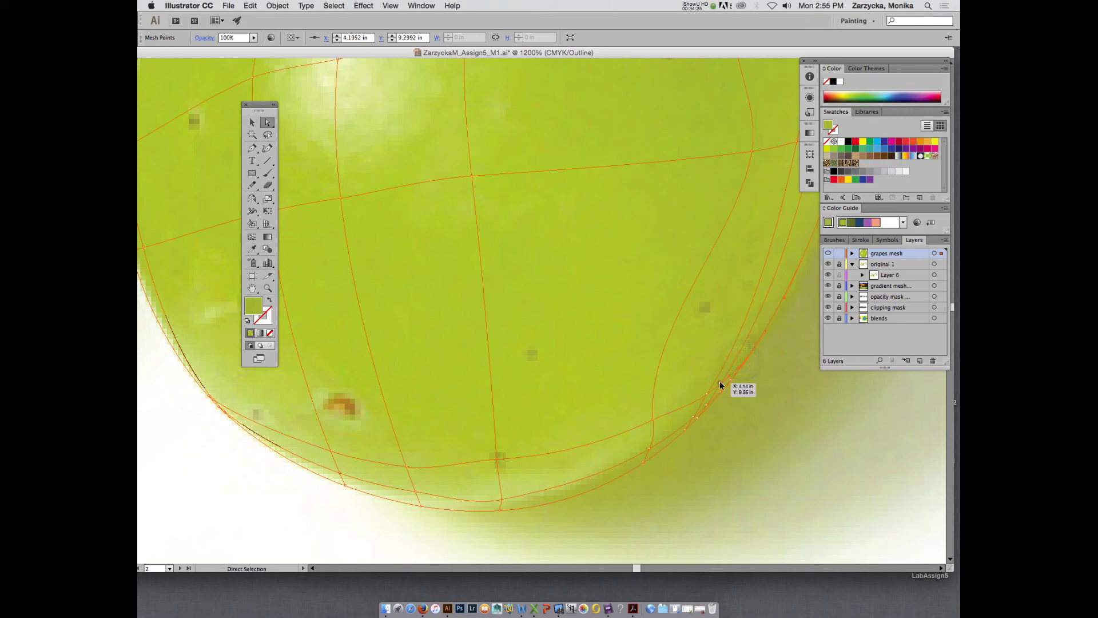
key(i)
click(721, 380)
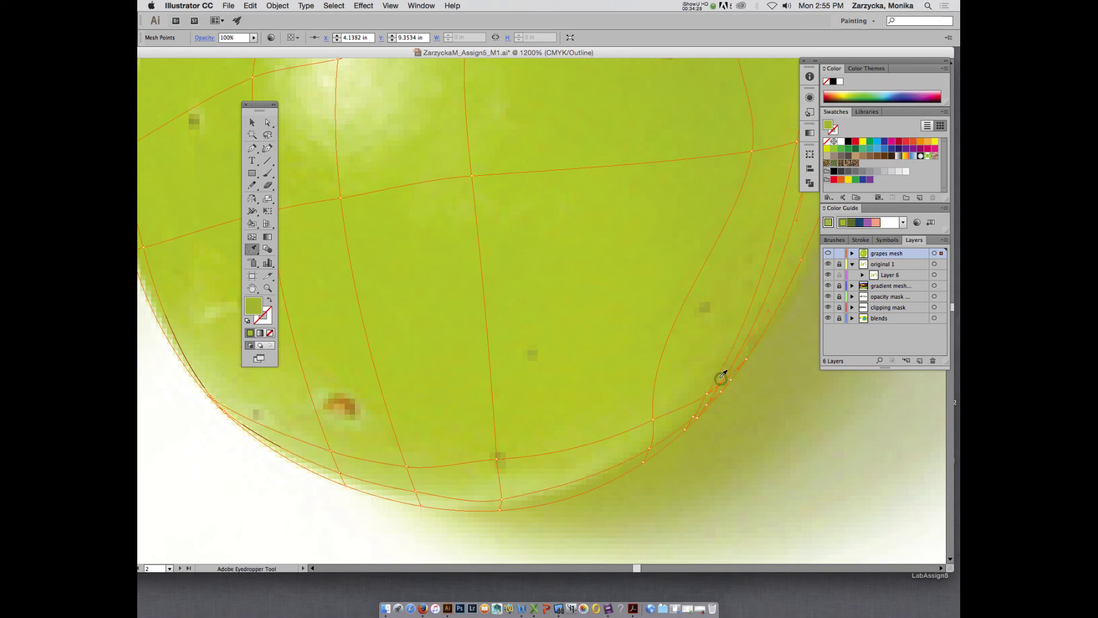
key(a)
click(707, 394)
key(i)
click(705, 393)
- Sample the photo's green for the inner mesh point at the bulging vertical line's middle row, and check the layer in preview
key(a)
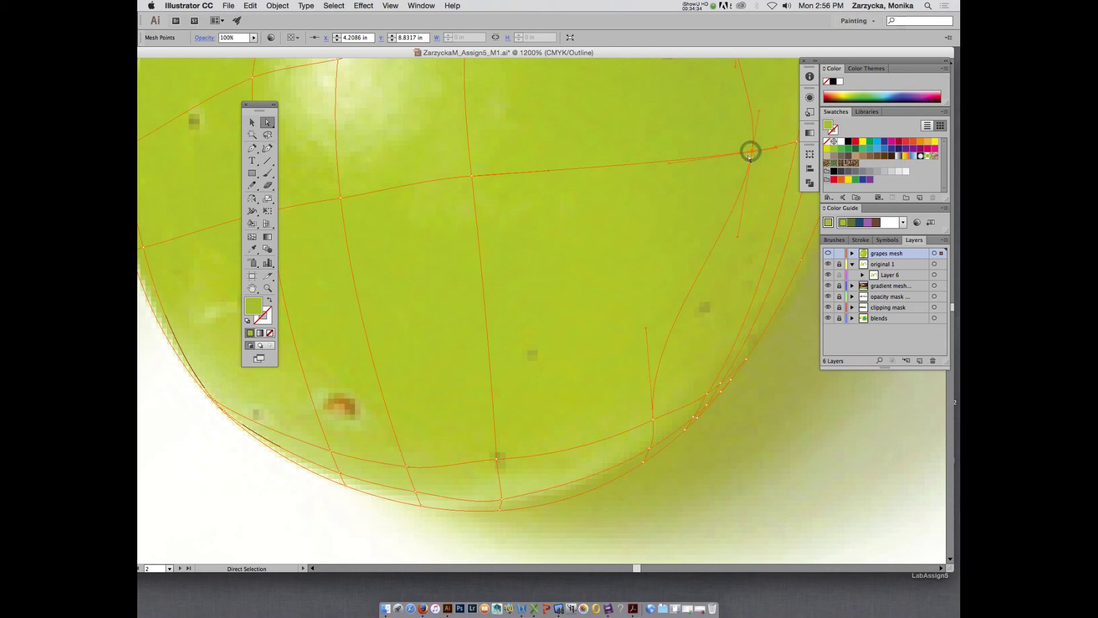
key(i)
click(742, 144)
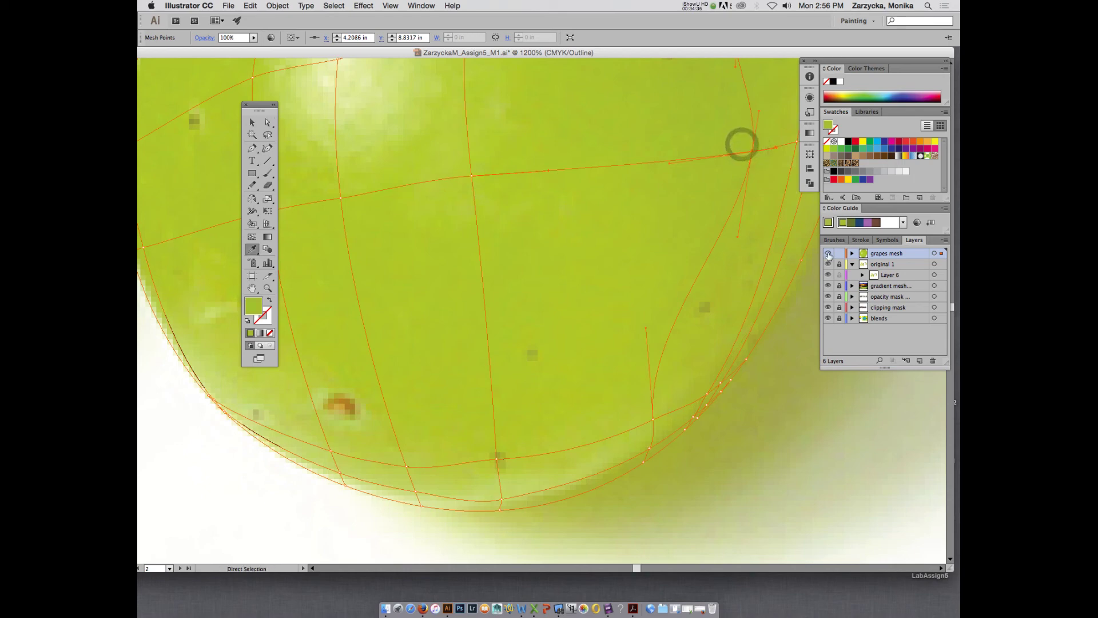
super+click(828, 253)
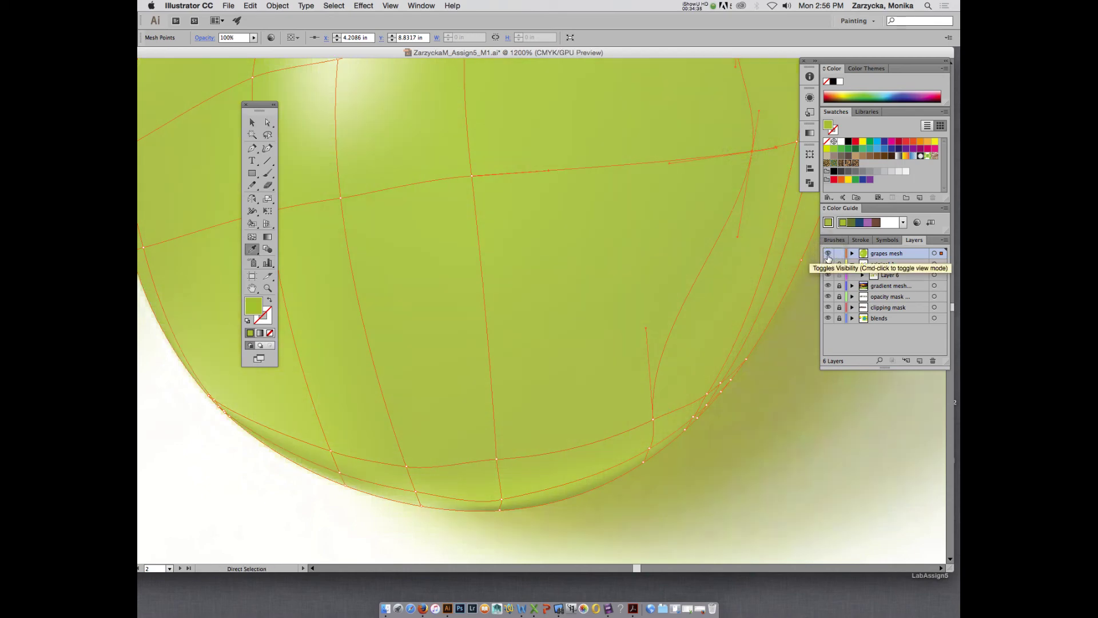
super+click(828, 253)
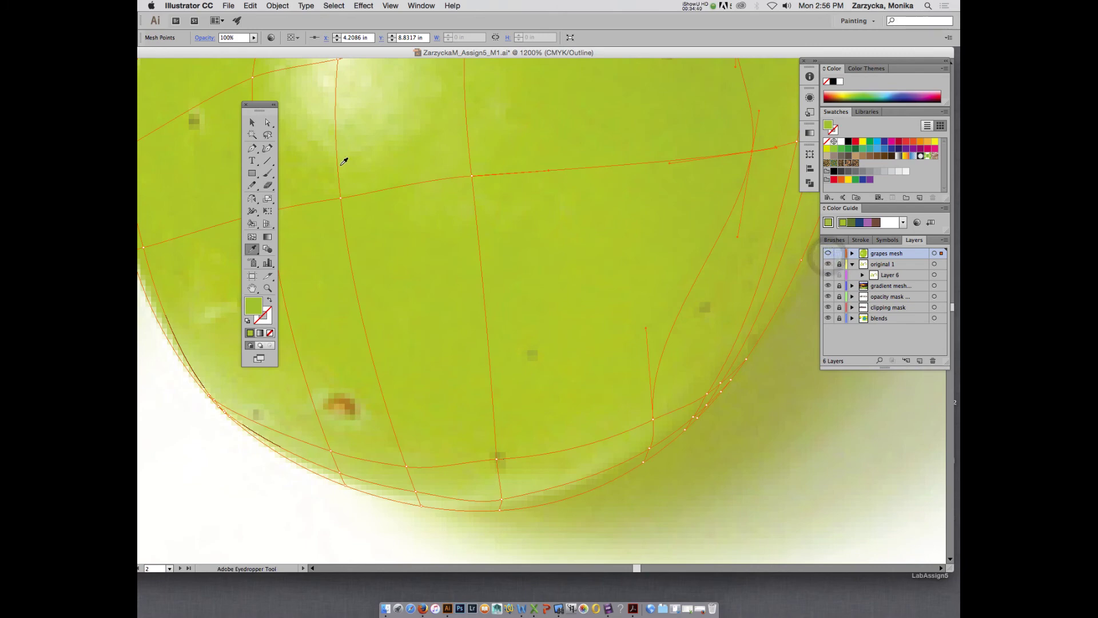
- Reposition the document window and sample the photo's green for that row's mesh point on the grape's right outline
drag(671, 56, 550, 79)
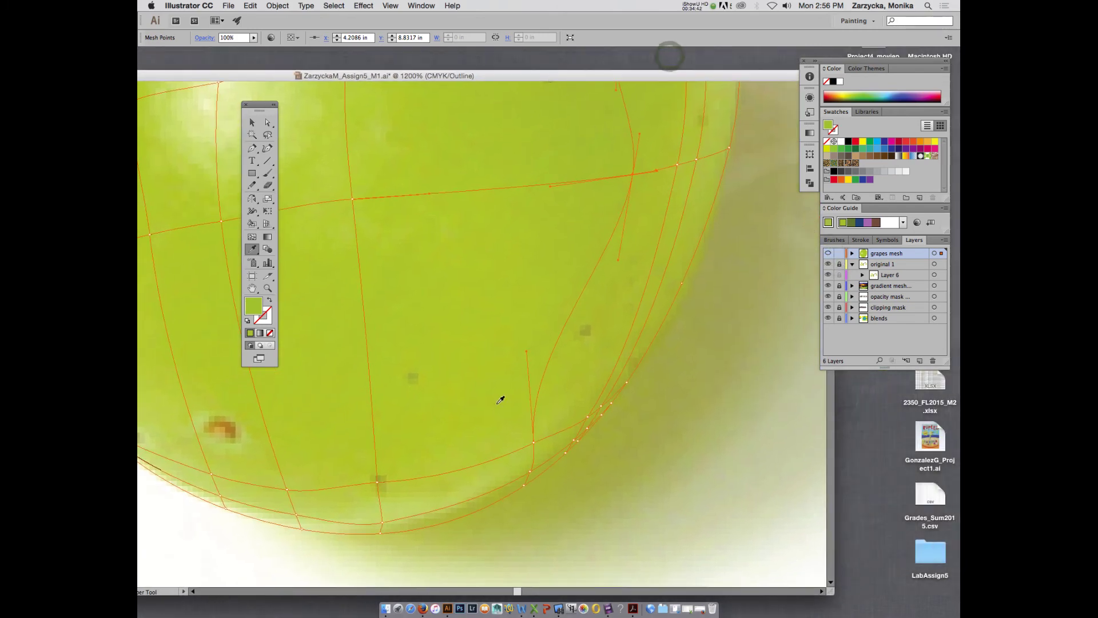
key(a)
click(676, 165)
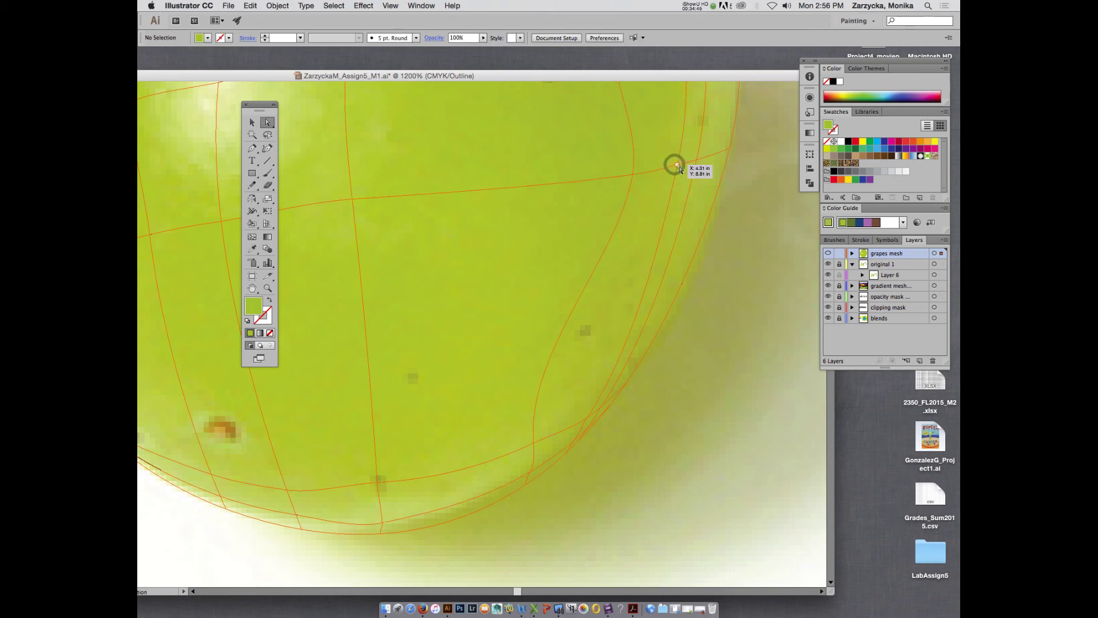
click(730, 148)
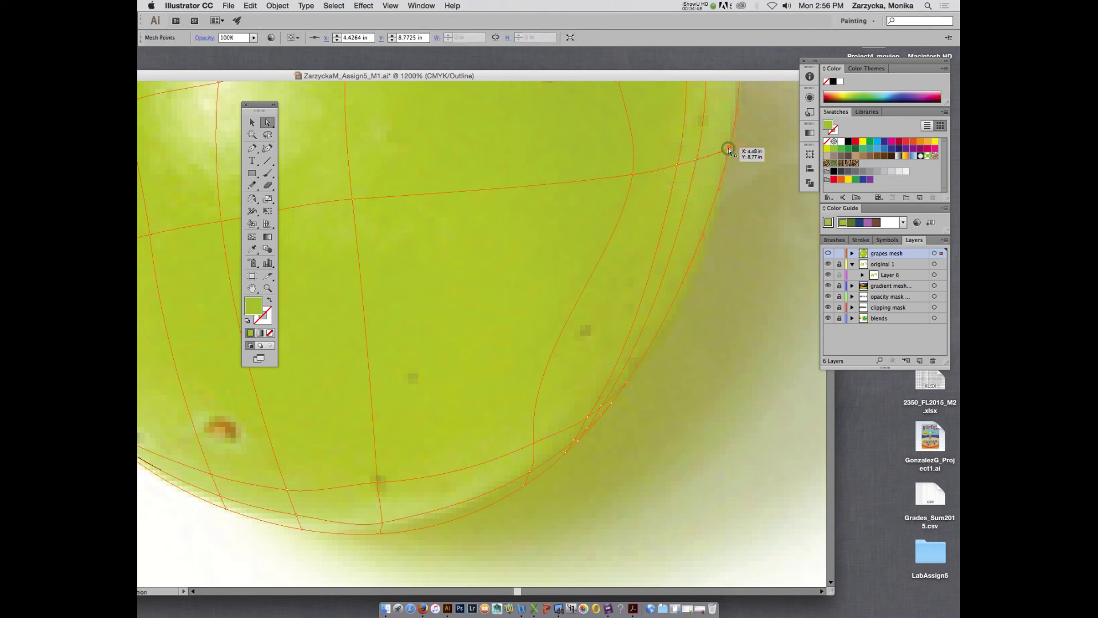
key(i)
key(a)
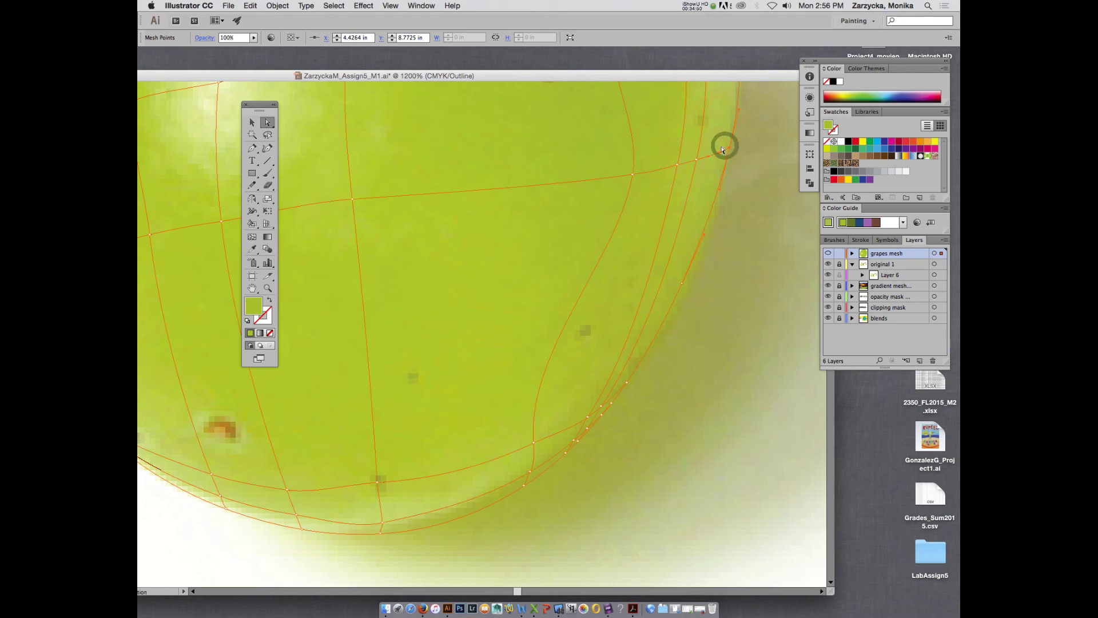
- Sample photo greens for the same row's two mesh points just inside the right outline
click(697, 160)
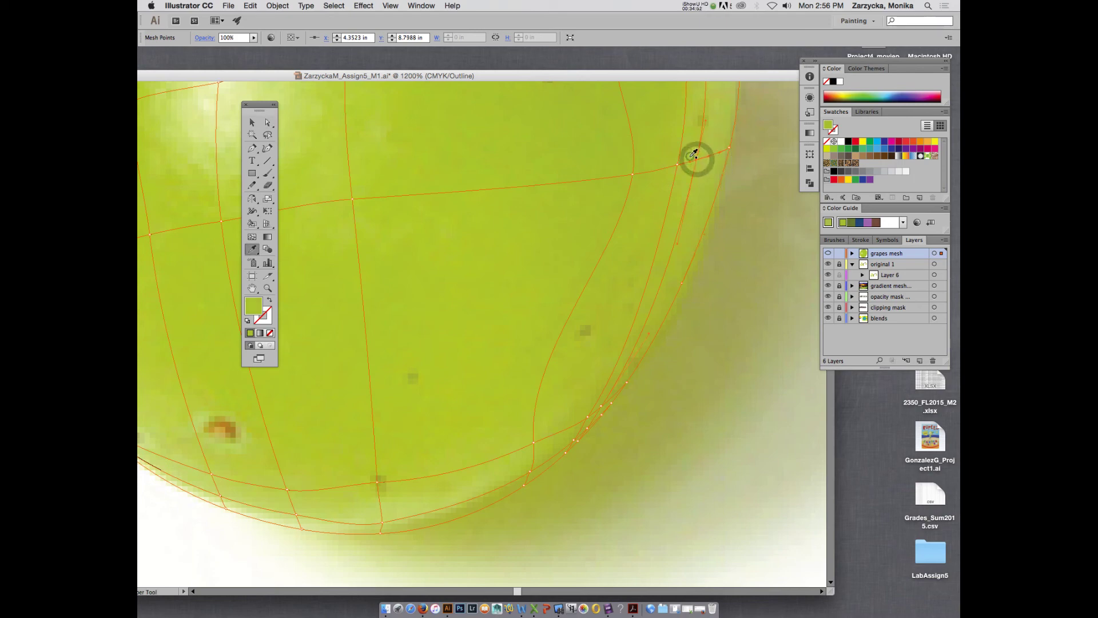
drag(687, 159, 676, 164)
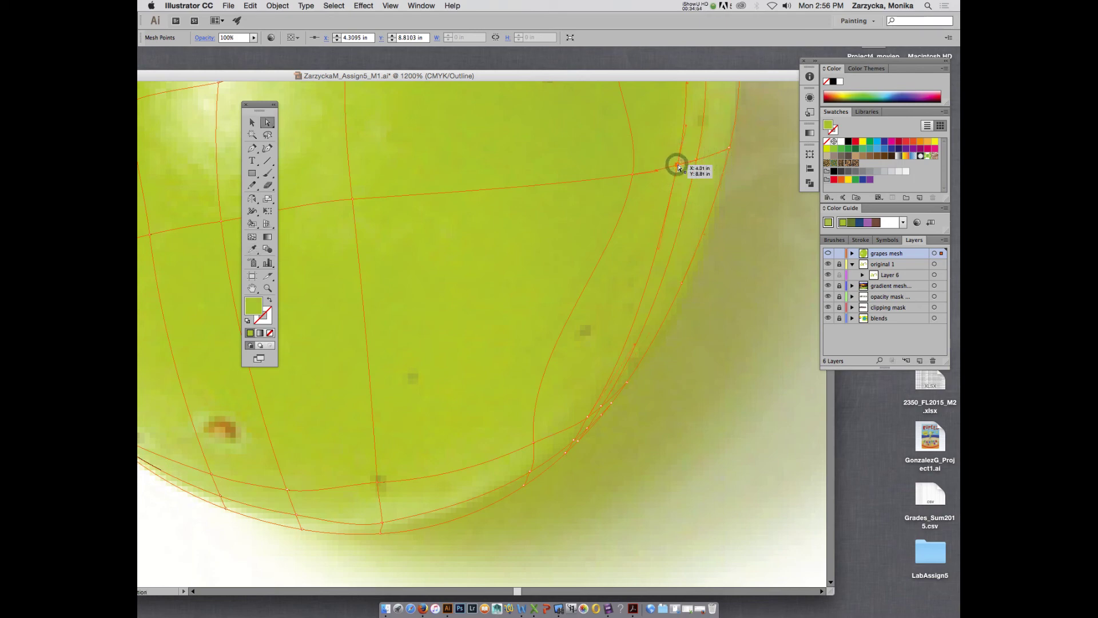
key(i)
- Sample photo greens for the right-outline mesh point and the first point inside it, on the row just below the brown spot
scroll(705, 208, up, 5)
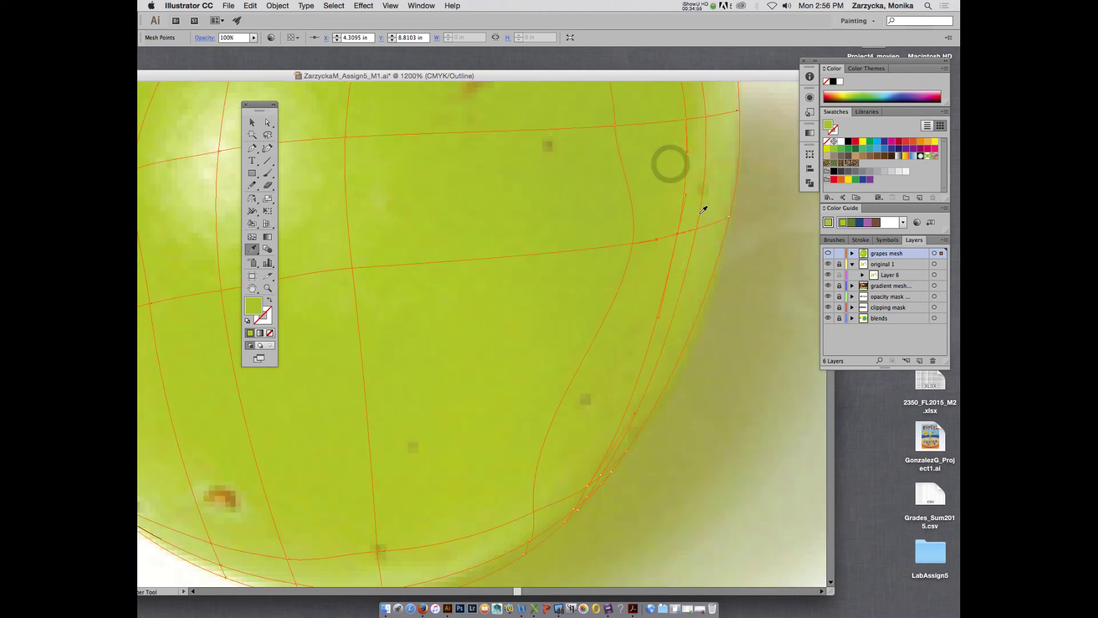
scroll(703, 210, up, 1)
key(a)
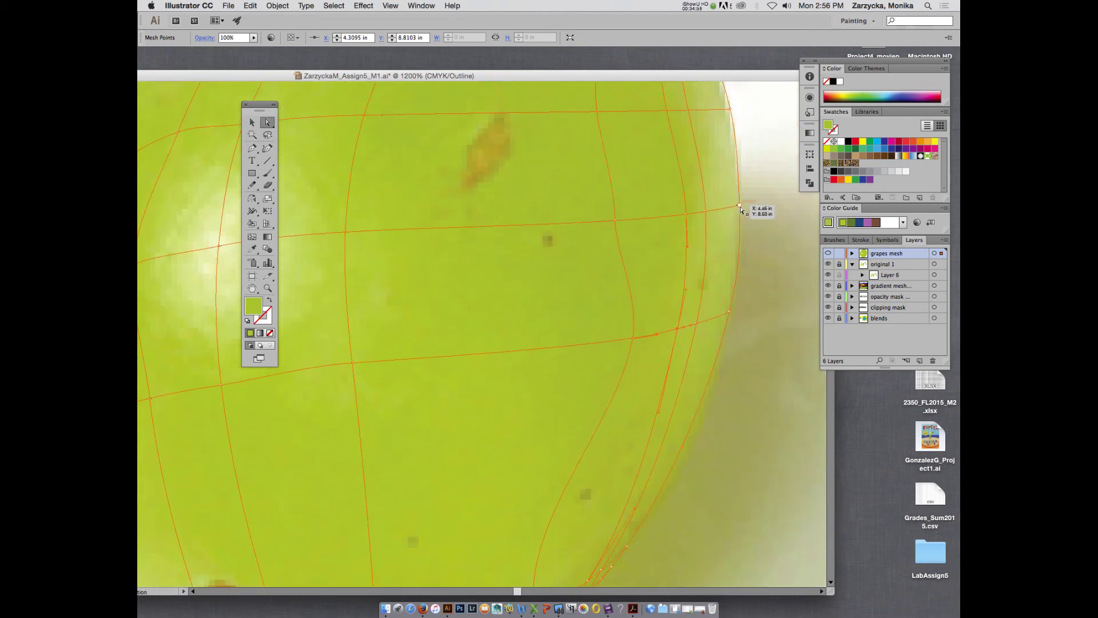
click(741, 207)
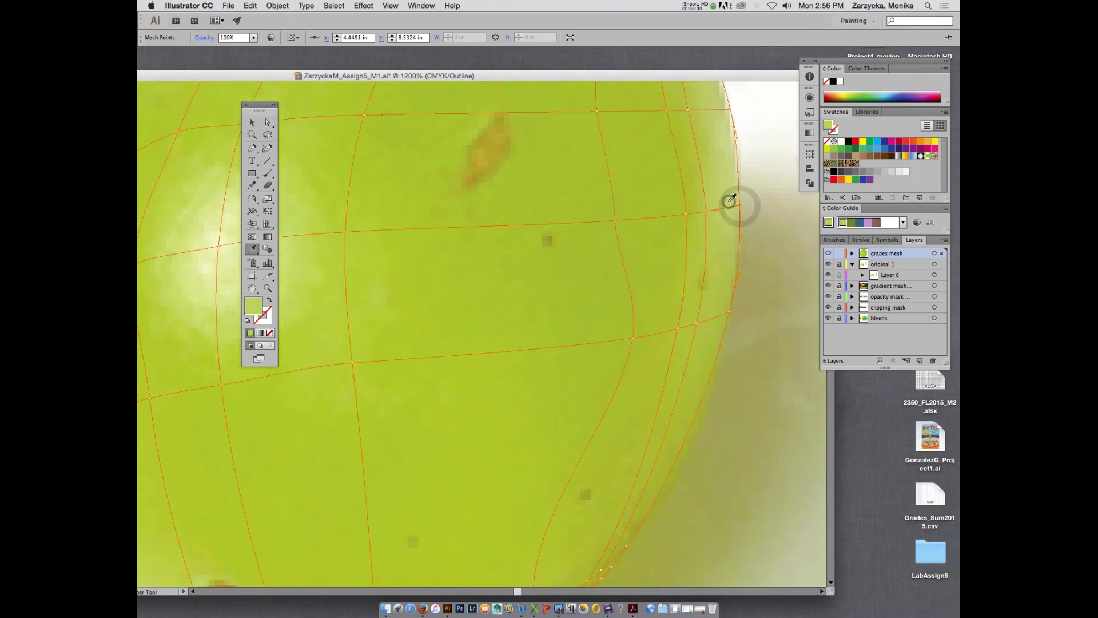
click(706, 211)
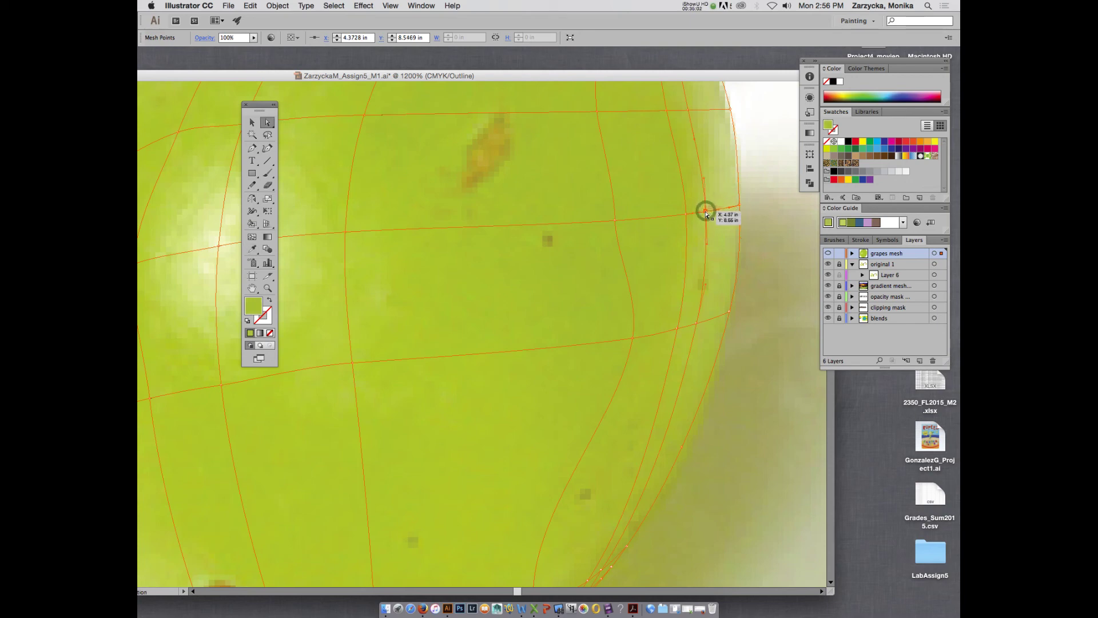
key(i)
click(698, 209)
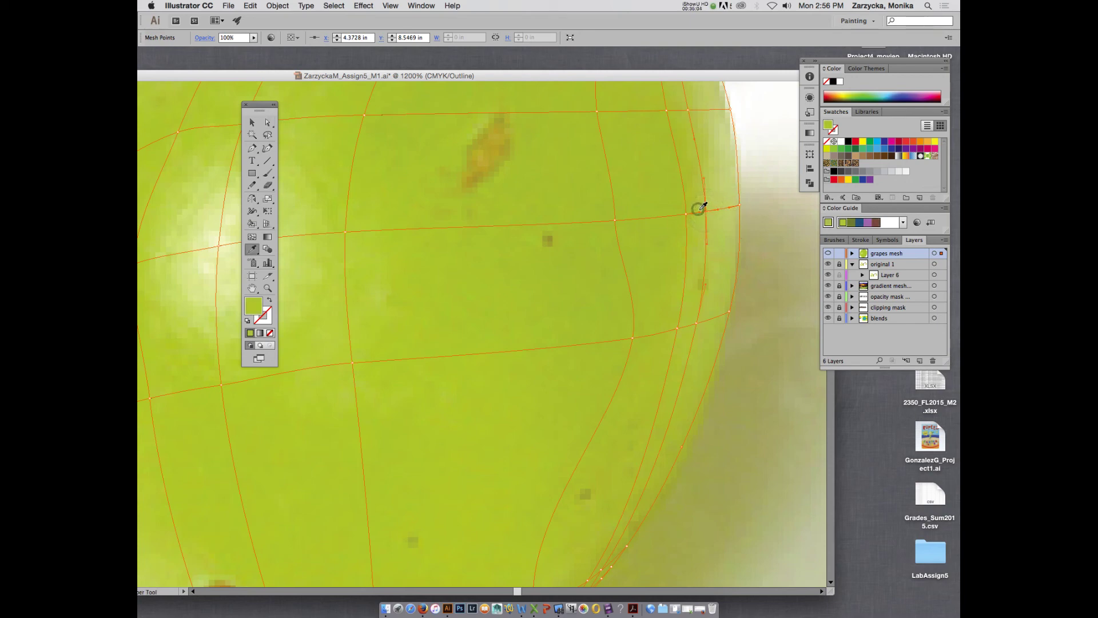
- Sample photo greens for the next two mesh points further inside the grape on that same row
key(a)
click(685, 212)
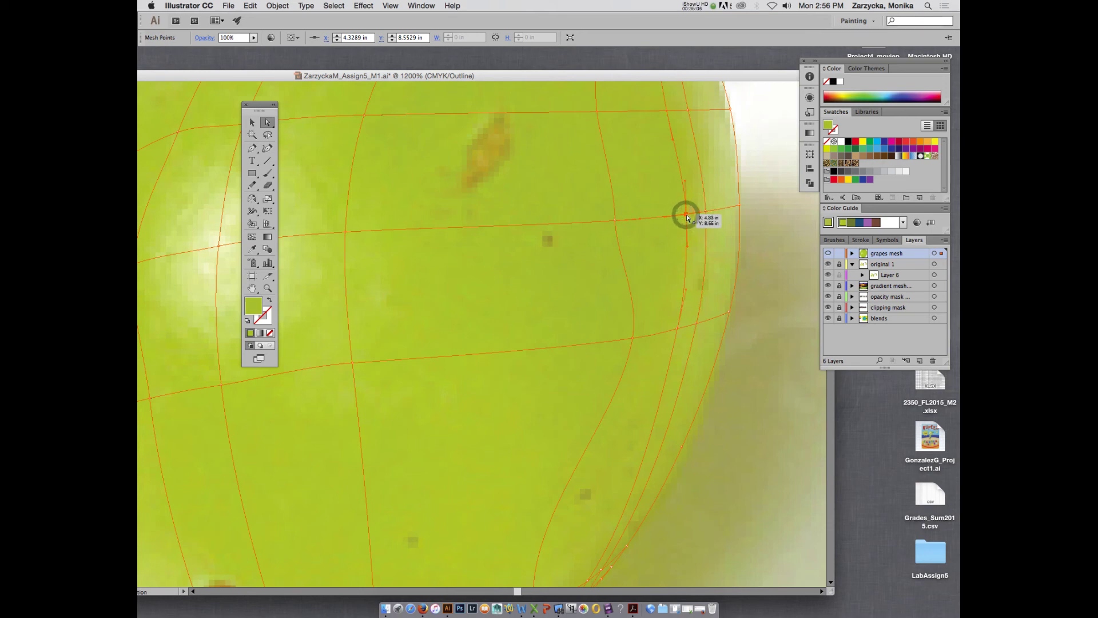
key(i)
key(a)
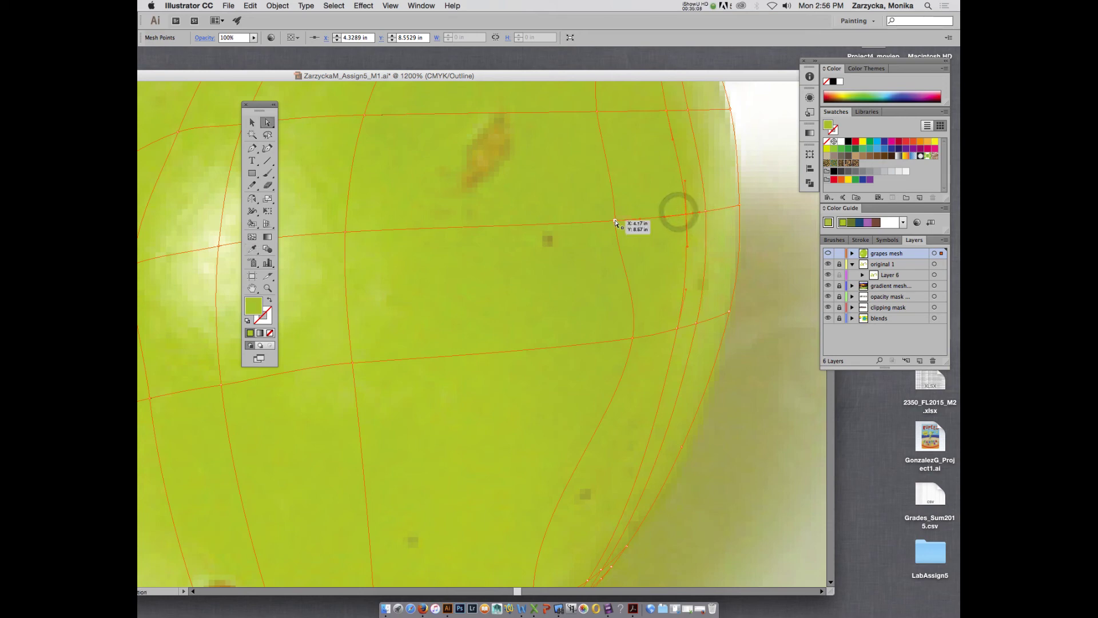
click(615, 221)
key(i)
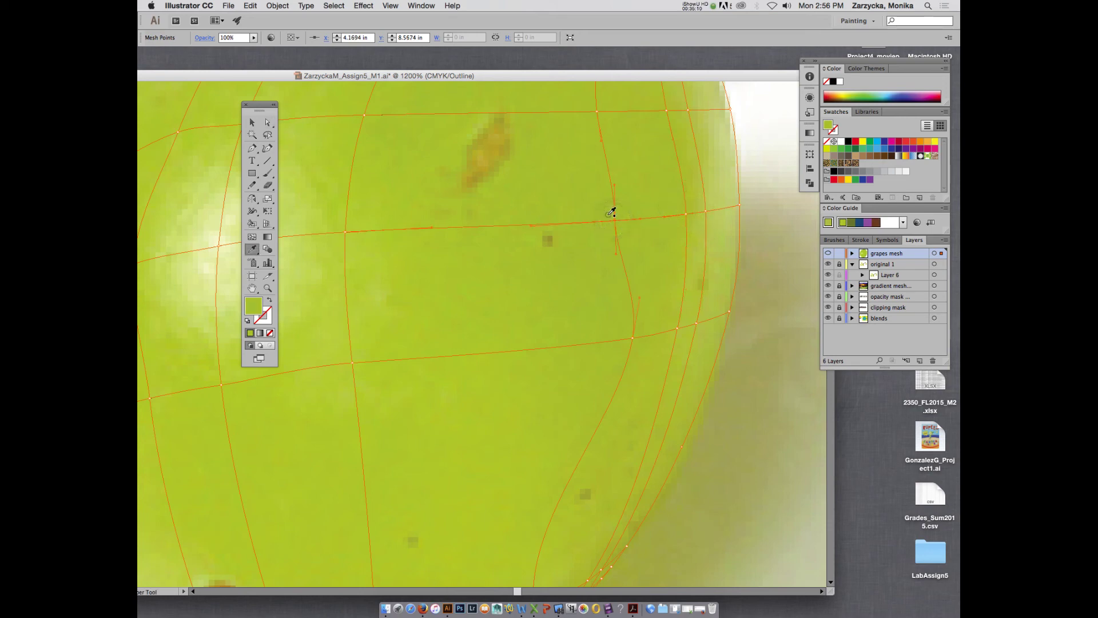
click(608, 215)
key(a)
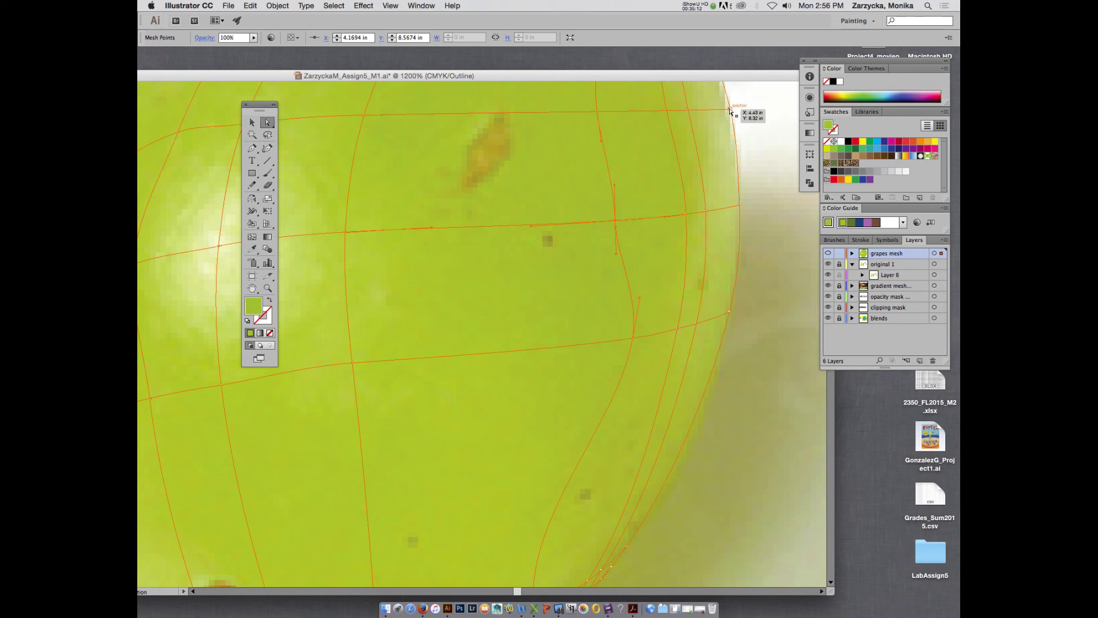
- Sample photo greens for the right-outline mesh point and its inner neighbour on the row crossing the brown spot's upper end
click(729, 109)
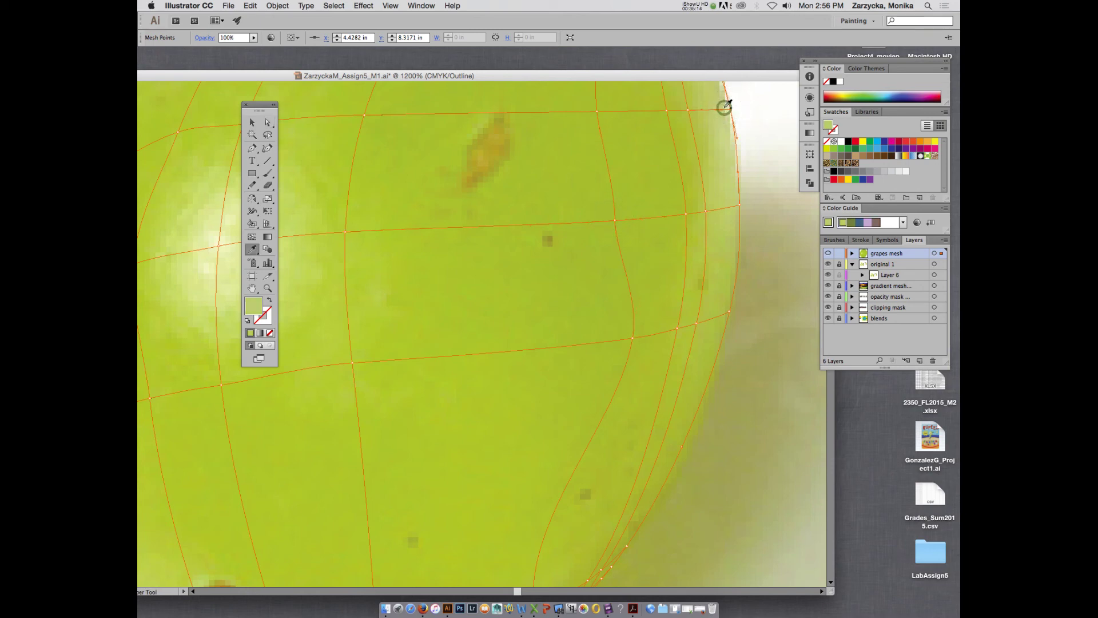
key(a)
drag(725, 107, 686, 107)
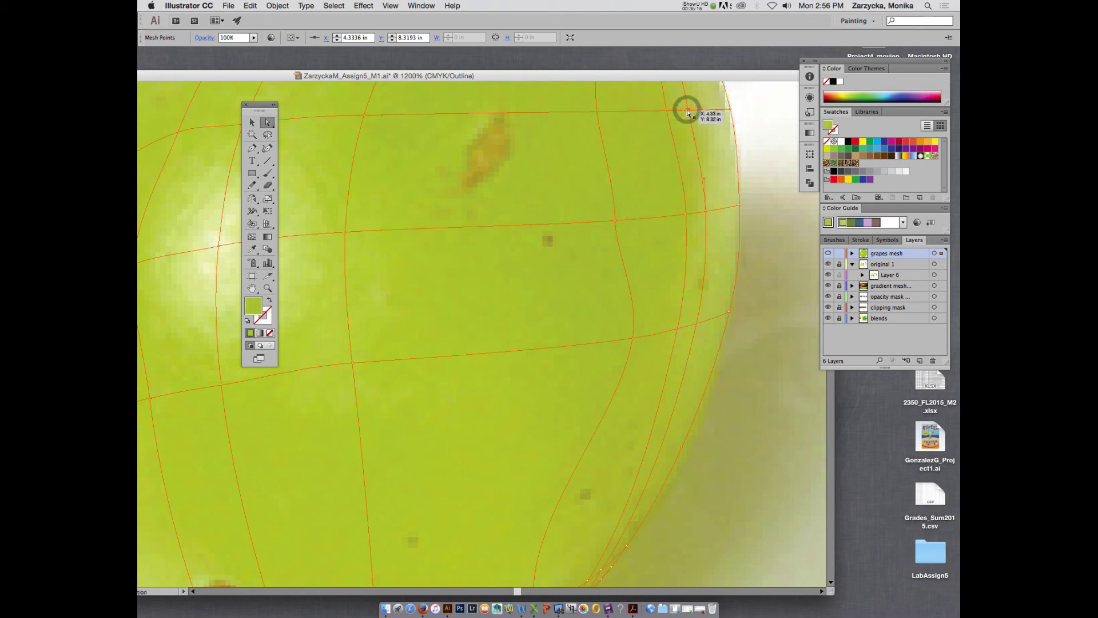
key(i)
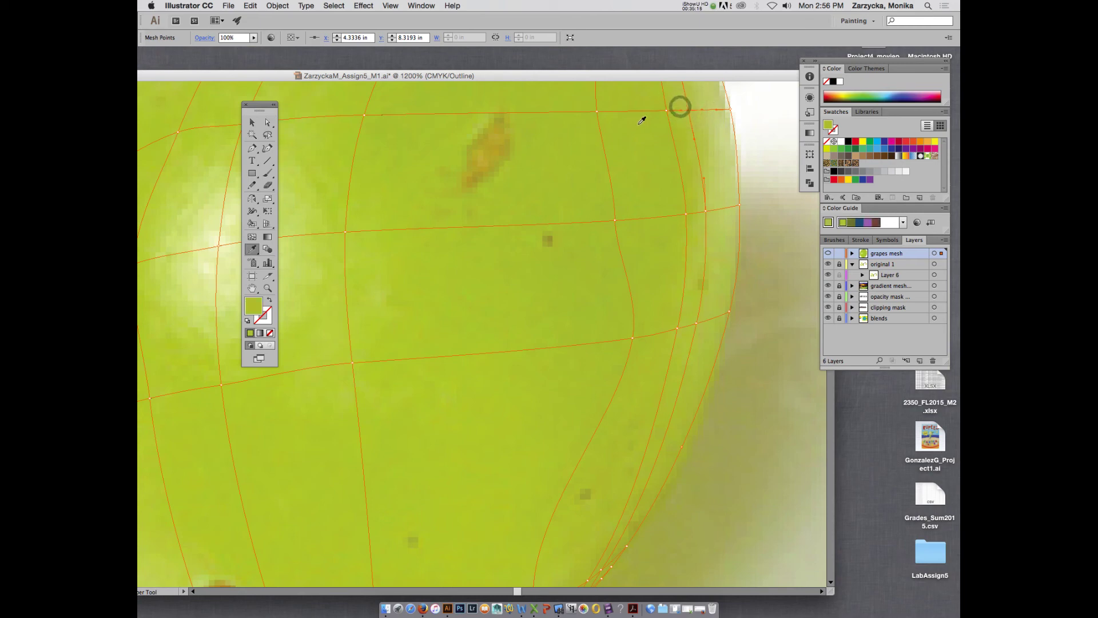
- Sample photo greens for the next two mesh points inward on the row at the brown spot's upper end
key(a)
drag(667, 111, 667, 113)
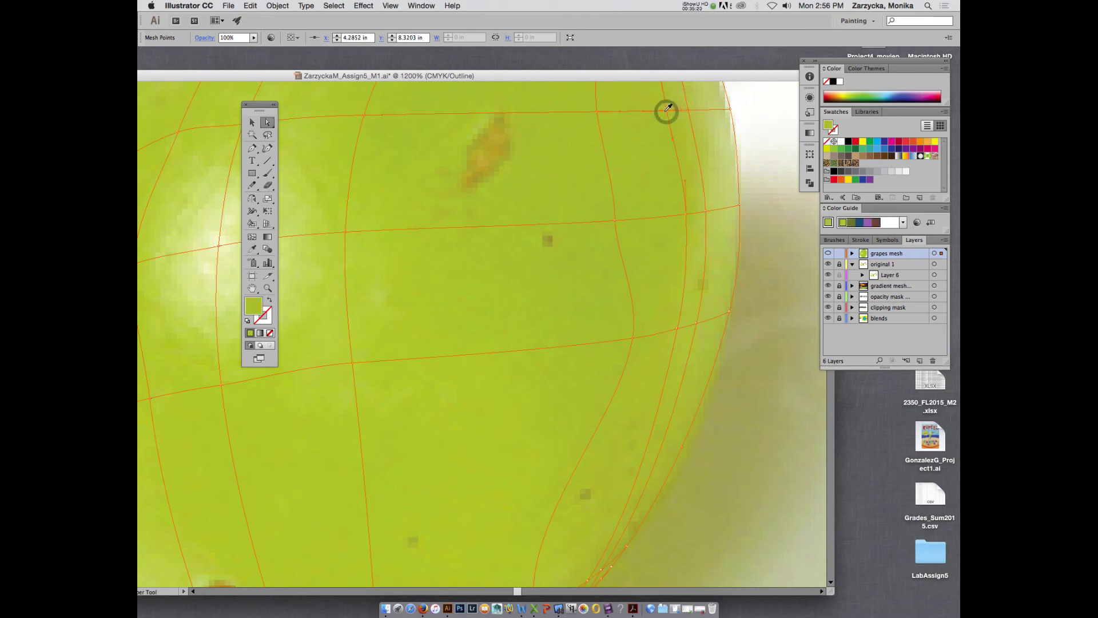
key(i)
click(658, 107)
key(a)
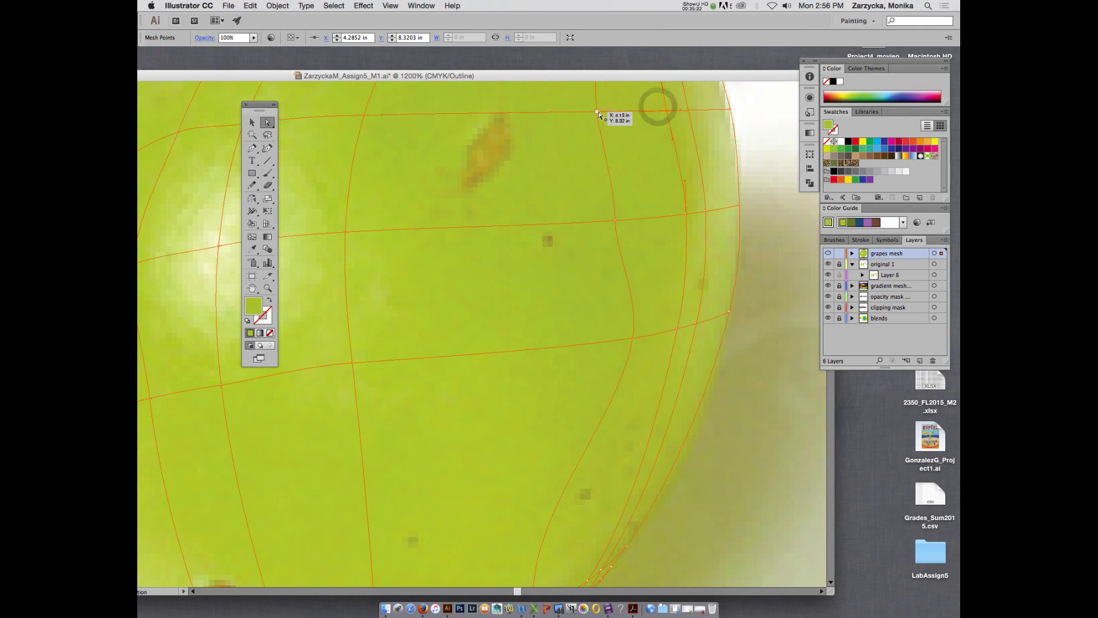
click(597, 111)
key(i)
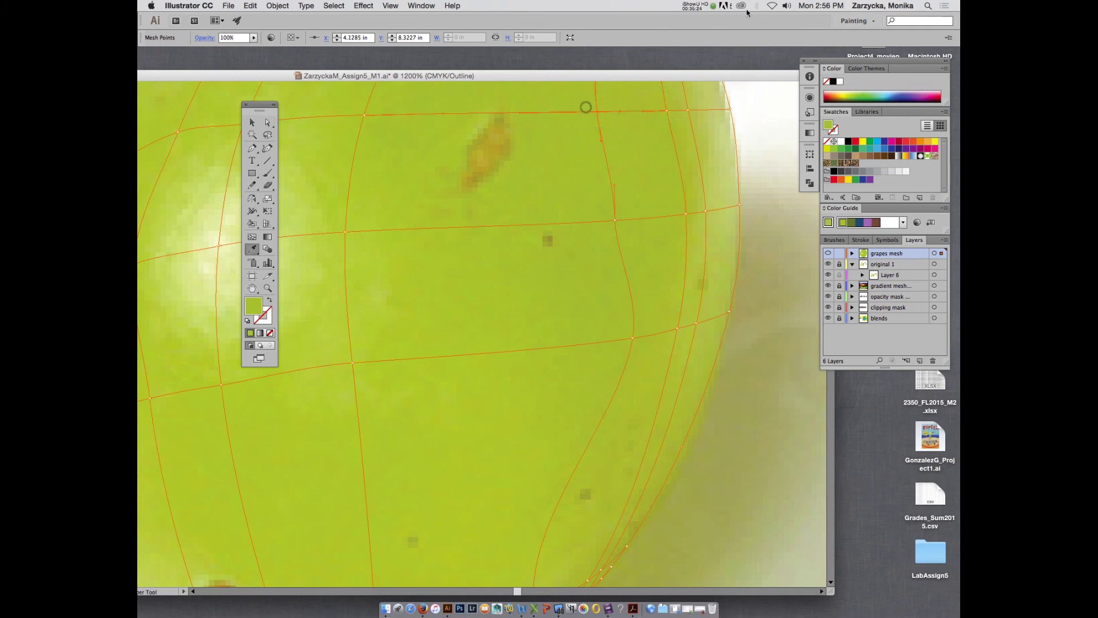
click(694, 6)
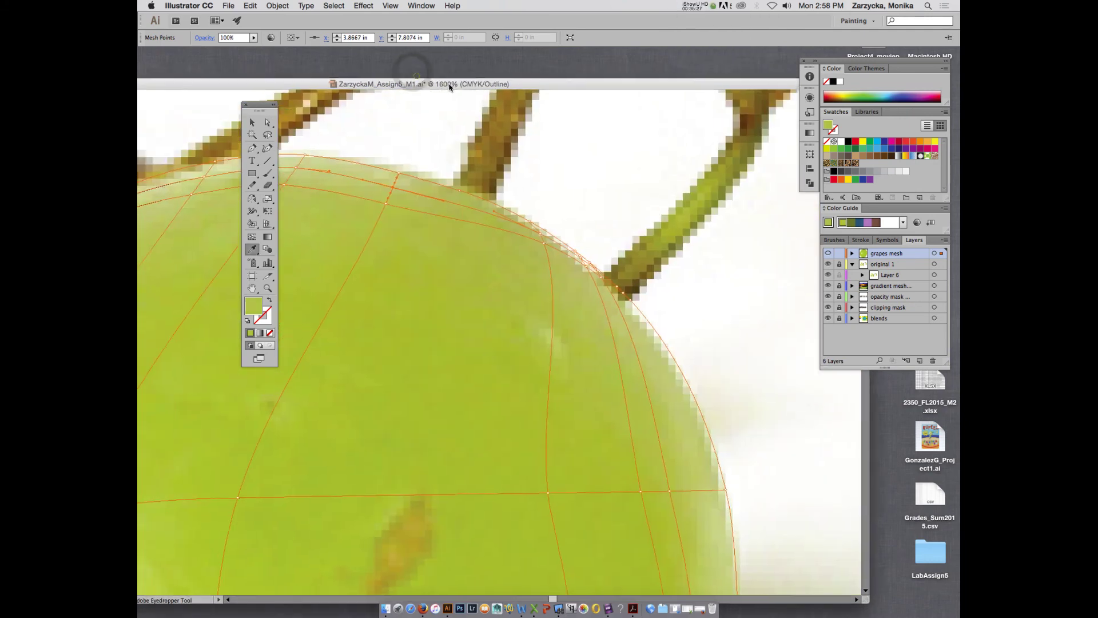
- Sample photo greens for two neighbouring mesh points on the innermost curve below the grape's top outline
key(a)
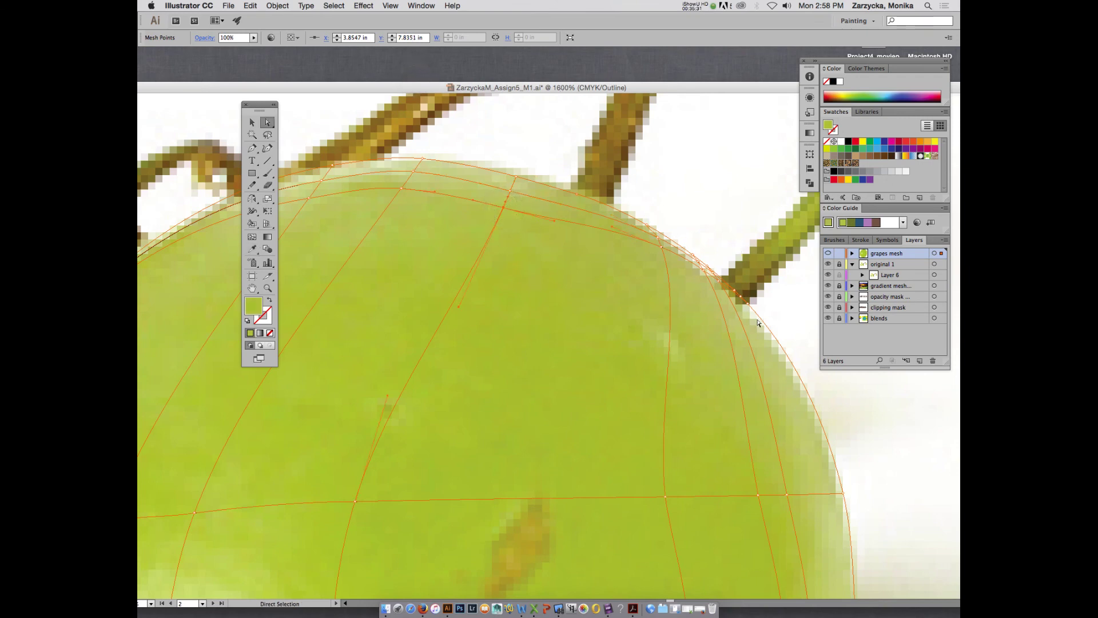
key(i)
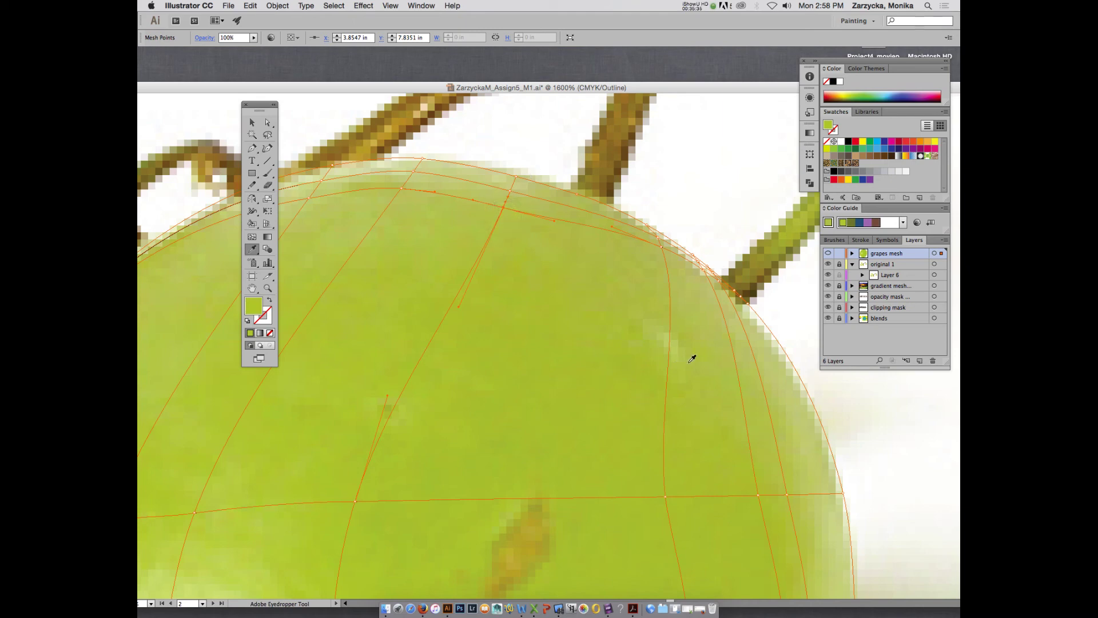
key(a)
click(402, 190)
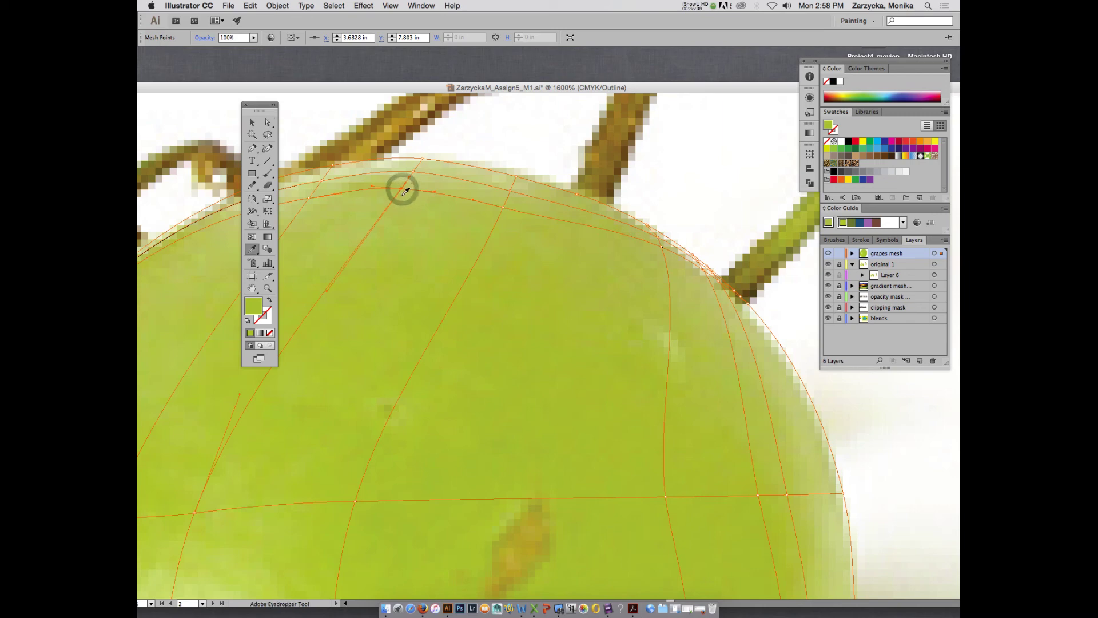
click(404, 197)
- Sample paler photo greens for the two mesh points above on the same vertical line, ending at the grape's top outline
click(413, 171)
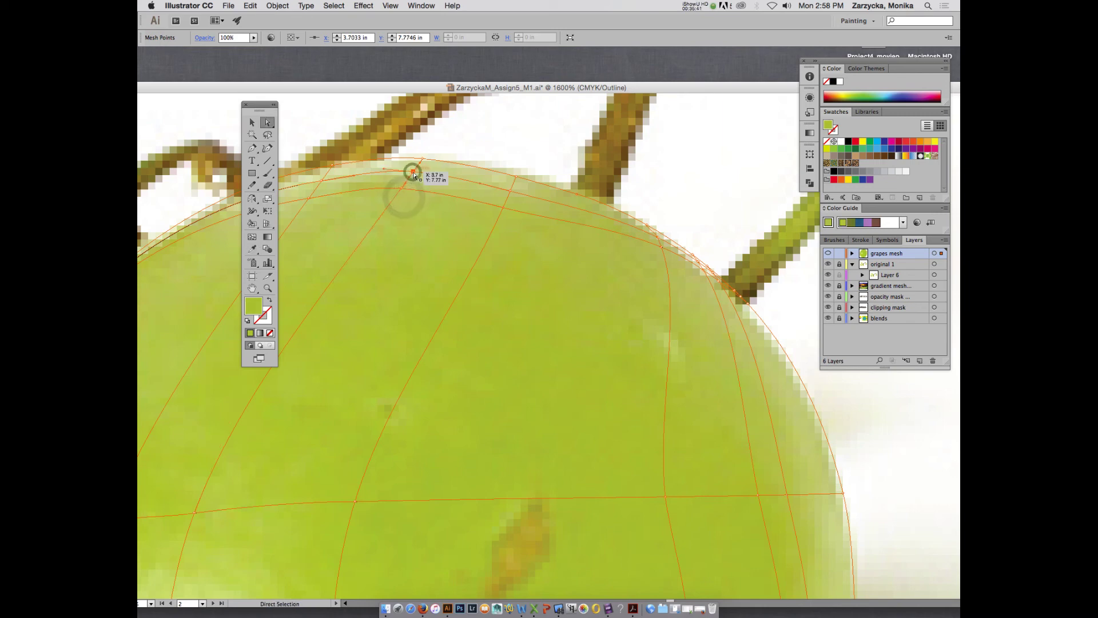
key(i)
click(417, 180)
key(a)
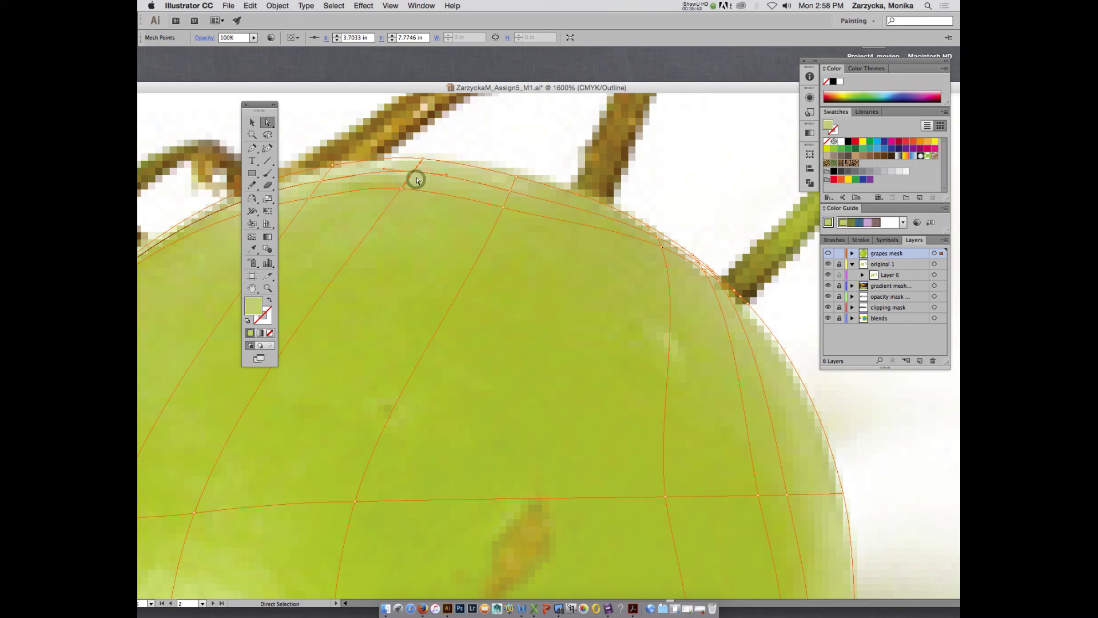
click(421, 159)
key(i)
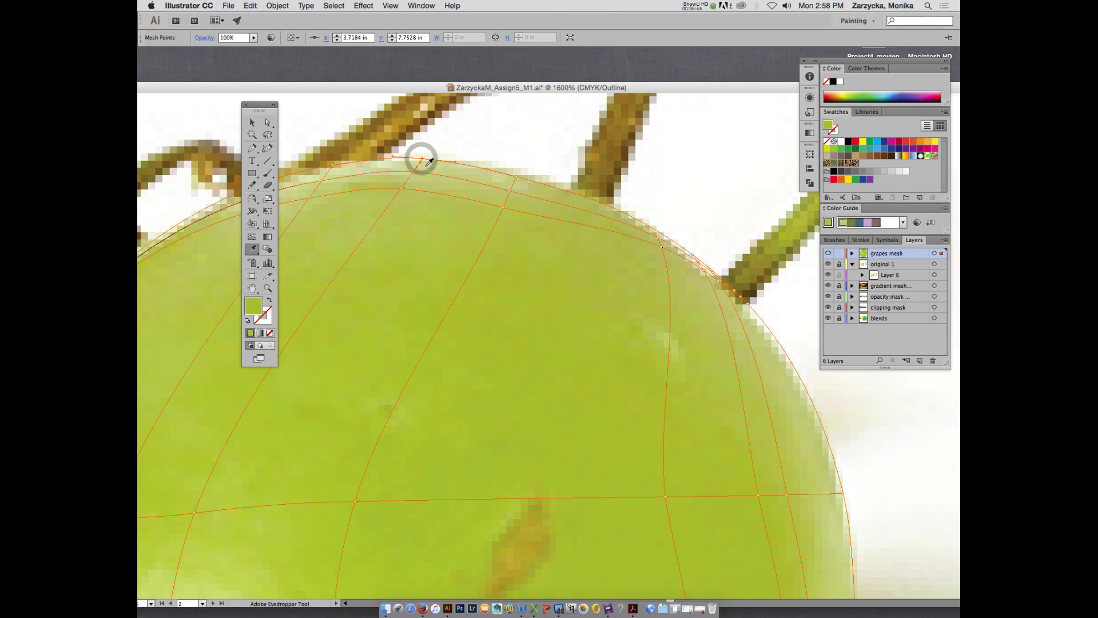
click(426, 165)
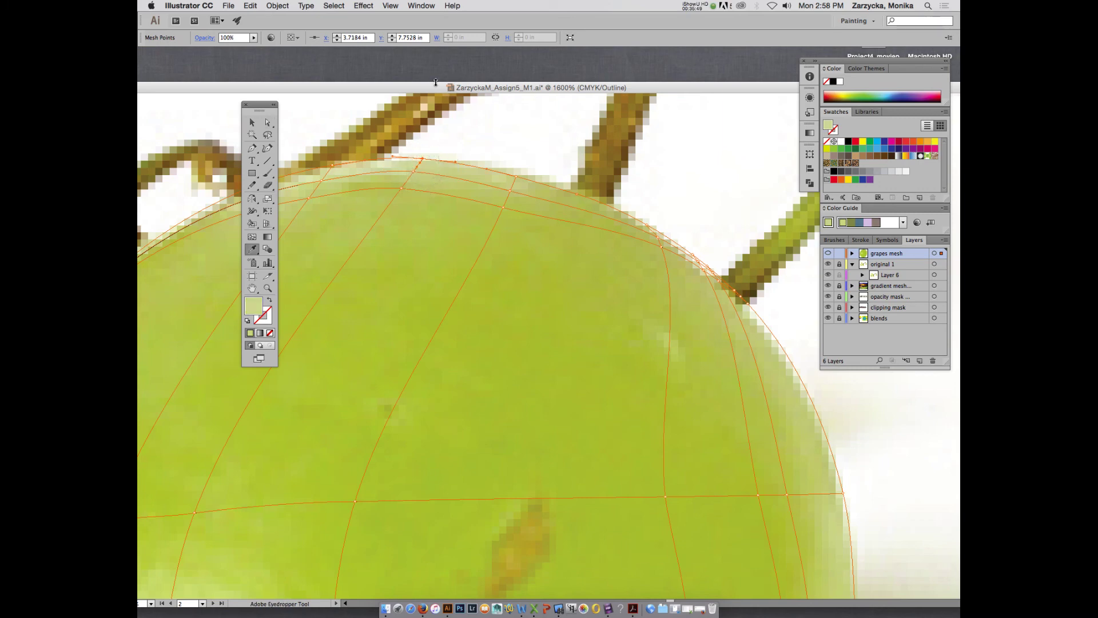
- Reposition the document window and sample photo greens for the three upper mesh points of the next vertical line to the left
drag(435, 83, 482, 70)
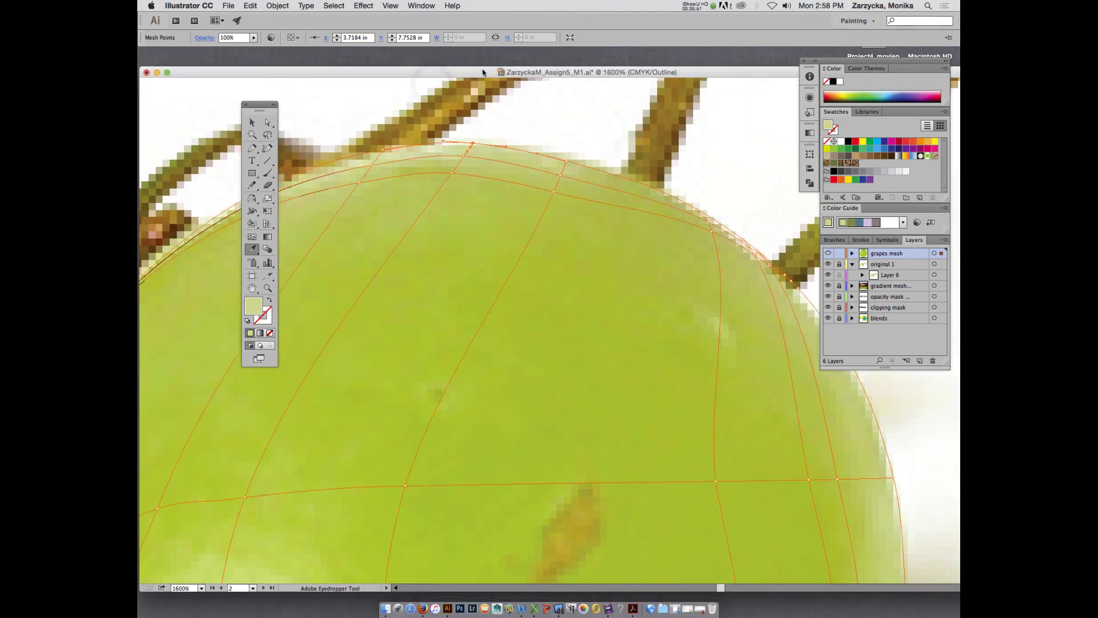
key(a)
drag(382, 153, 380, 154)
key(i)
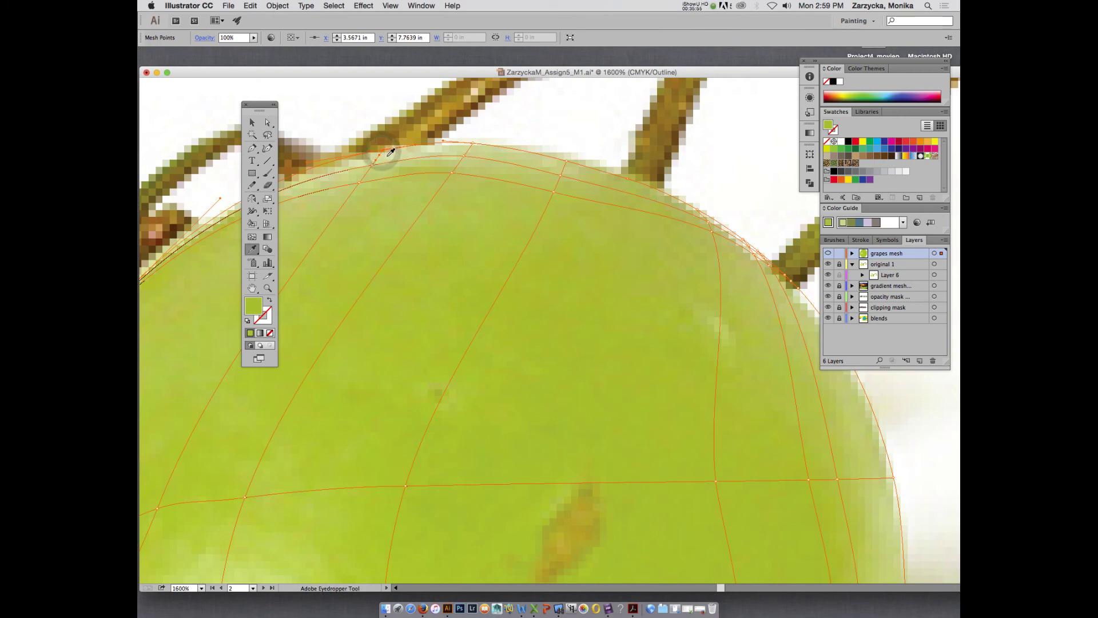
click(388, 155)
key(a)
click(371, 166)
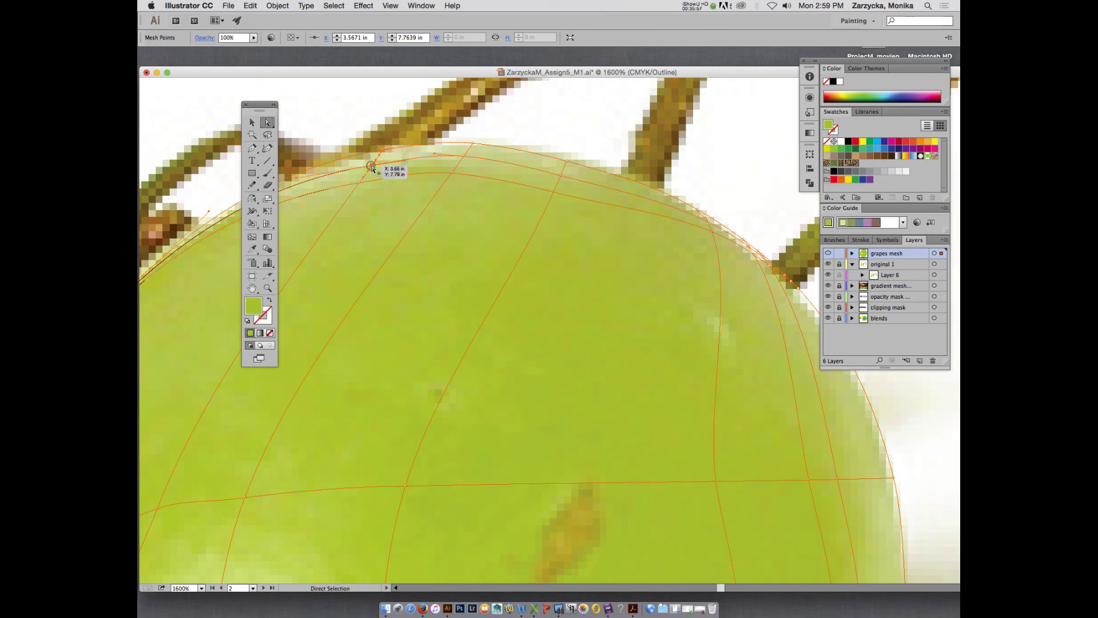
drag(372, 167, 359, 185)
key(i)
click(367, 187)
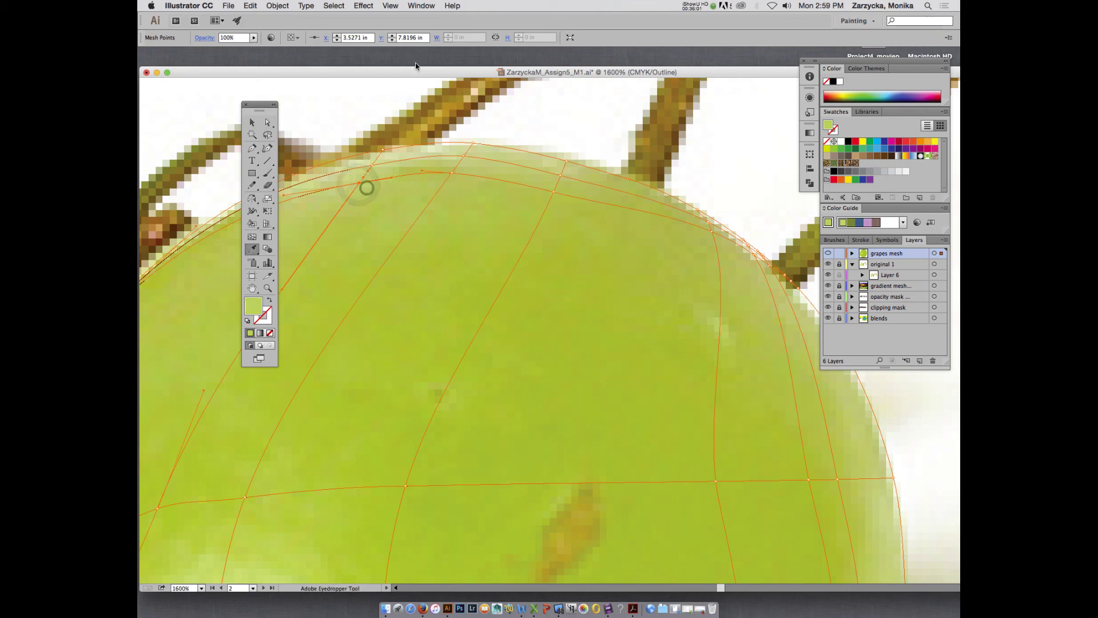
- Reposition the window, sample a pale green for the top-outline mesh point right of the grape's peak, and check the grapes mesh layer in preview
drag(373, 75, 539, 73)
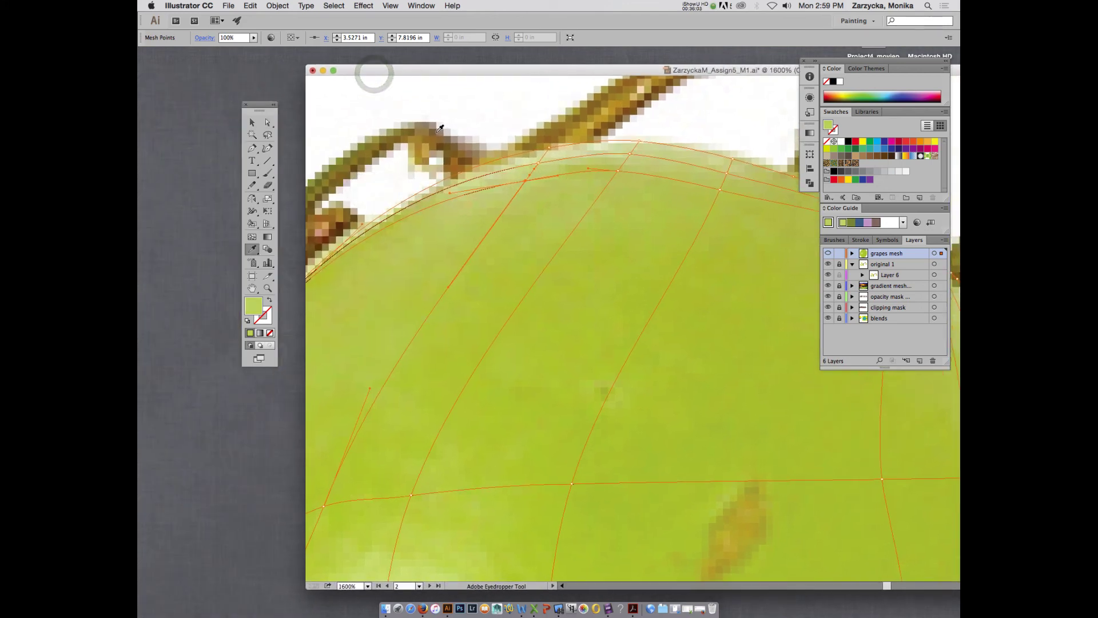
key(a)
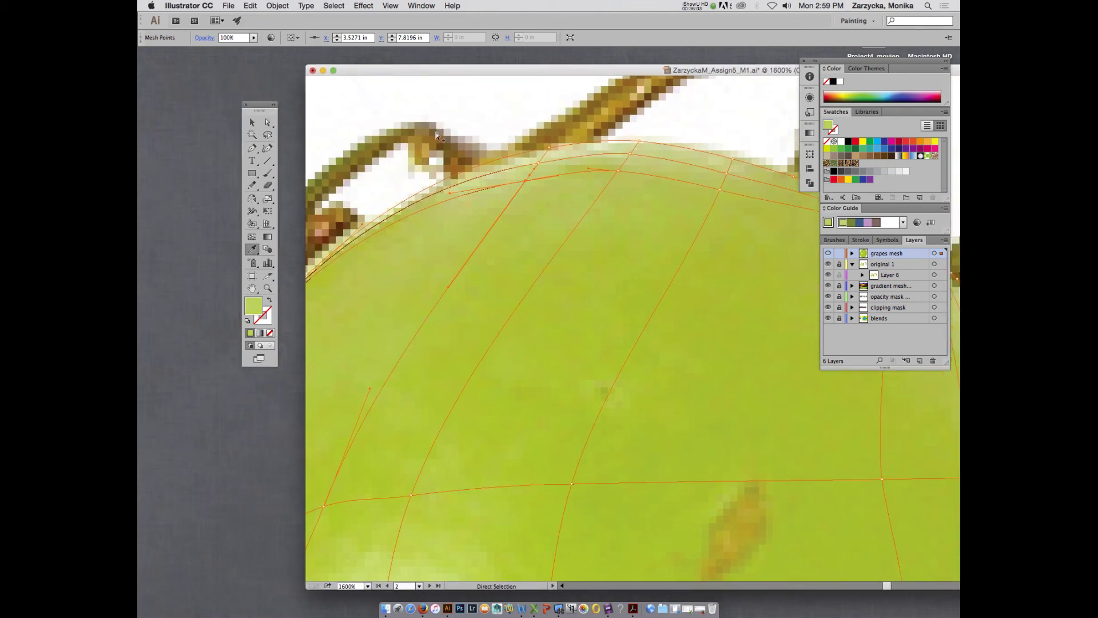
click(829, 254)
click(829, 254)
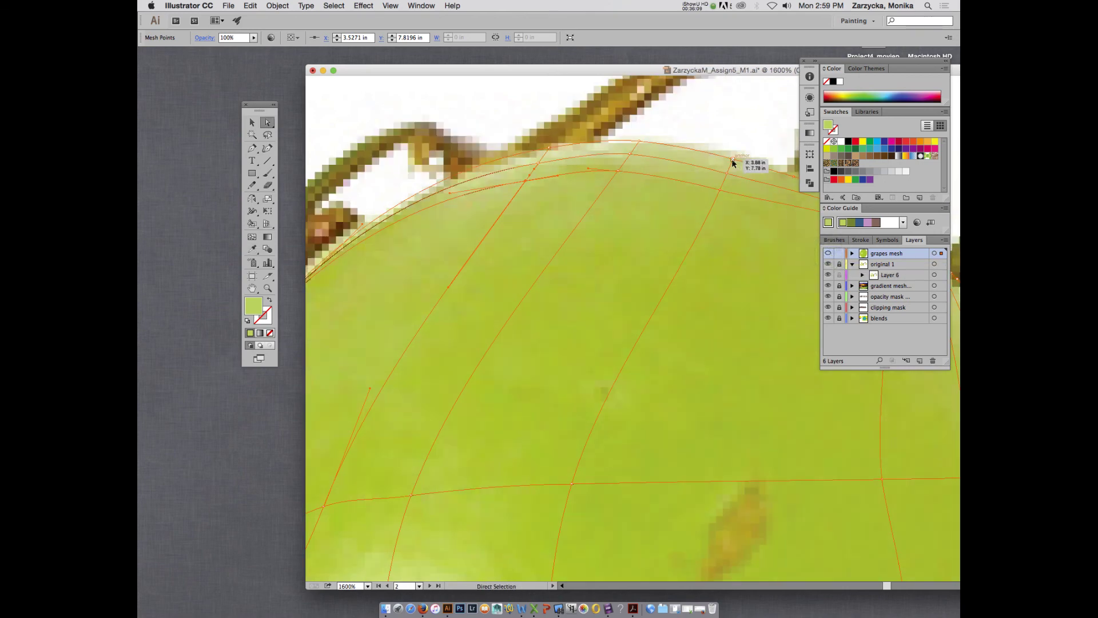
key(i)
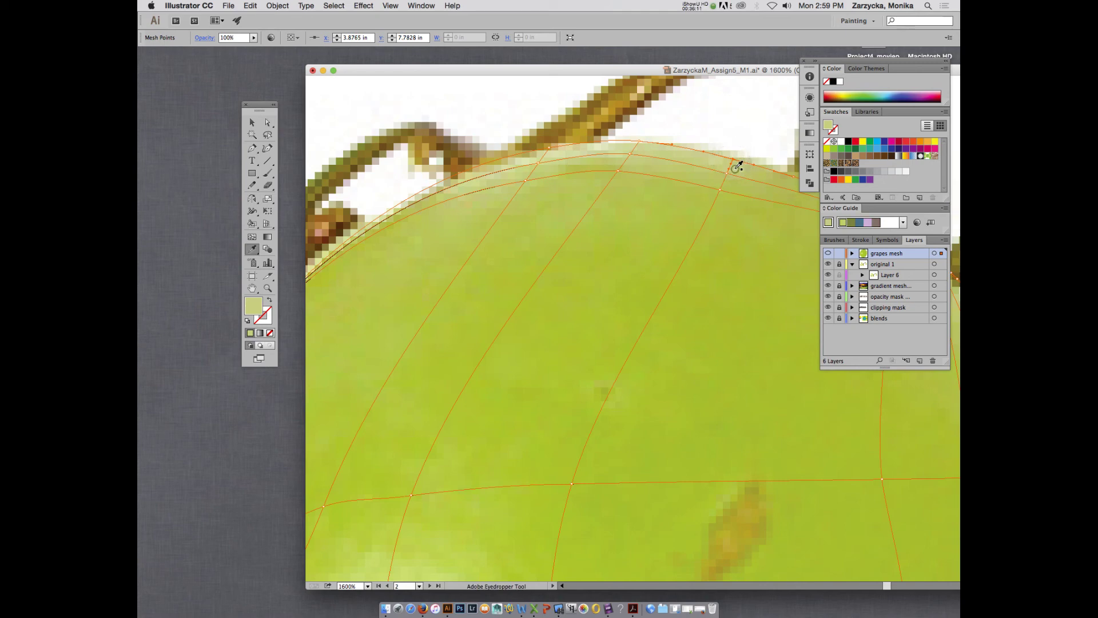
click(829, 254)
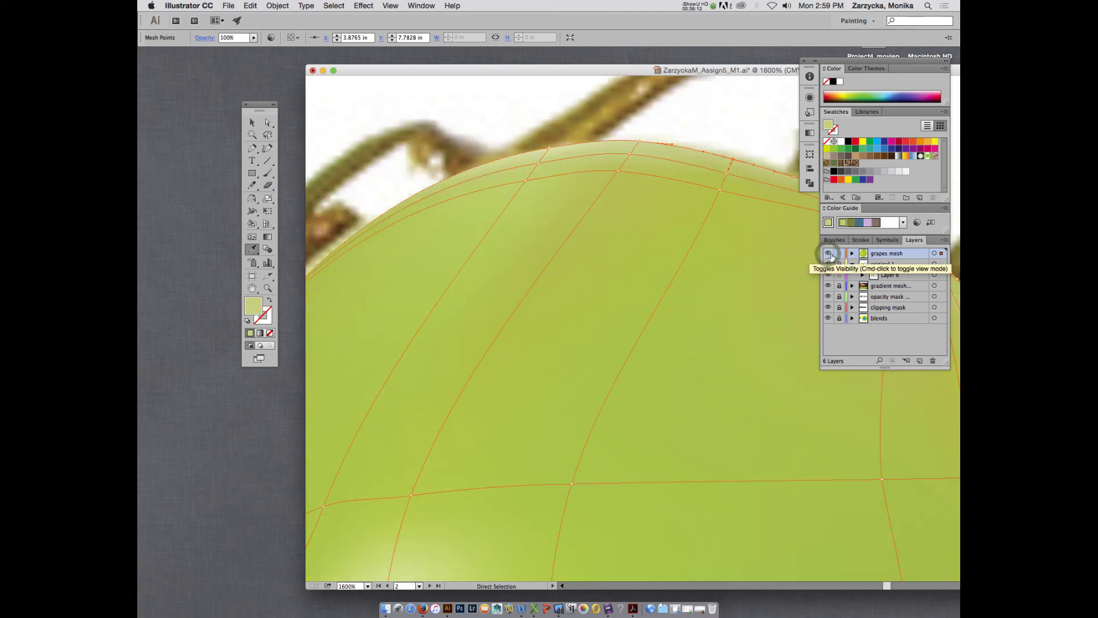
super+click(829, 254)
- Sample the photo's green for the mesh point on the grape's upper-left edge beside the stem, and show the grapes mesh layer in preview
key(super+minus)
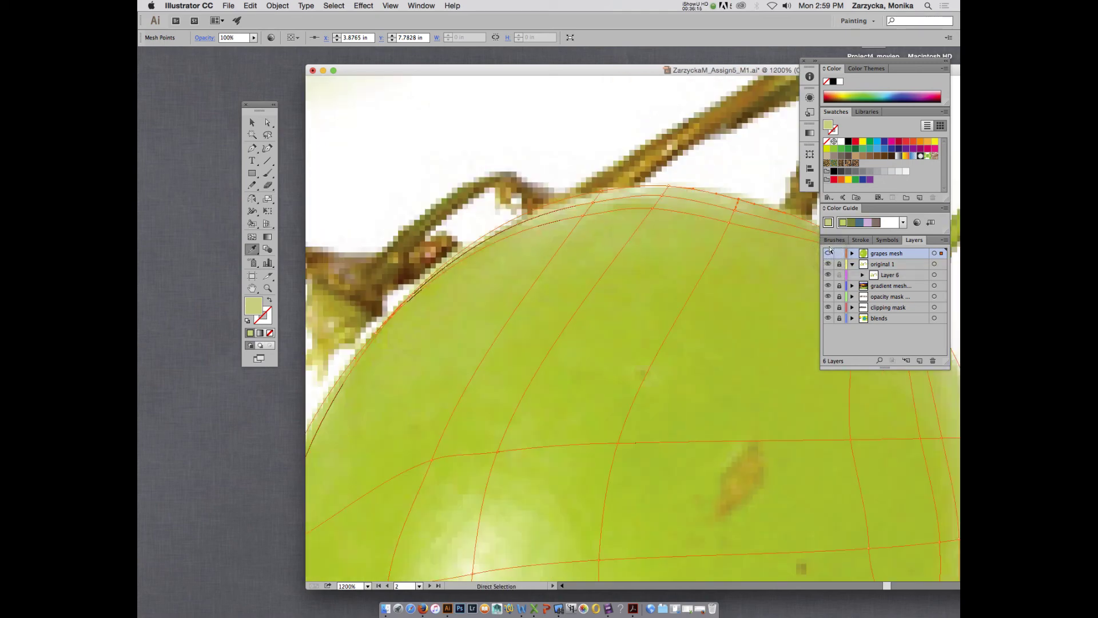
key(a)
click(393, 318)
key(i)
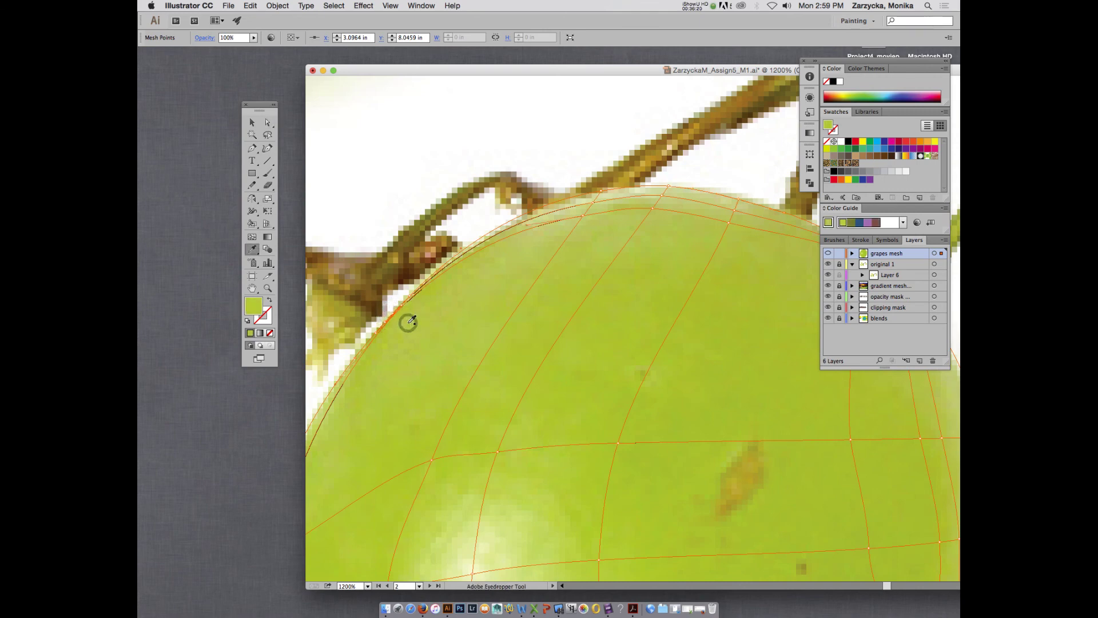
super+click(828, 253)
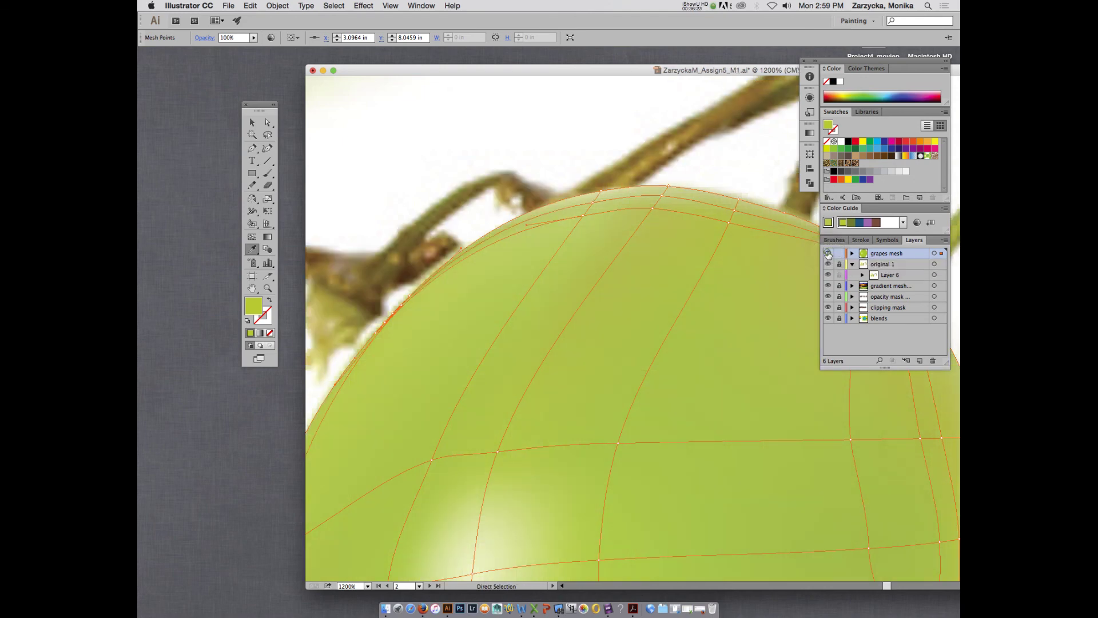
- Show the grapes mesh layer as outlines and sample the photo's pale green for the mesh point on the grape's left edge
super+click(828, 253)
key(super+minus)
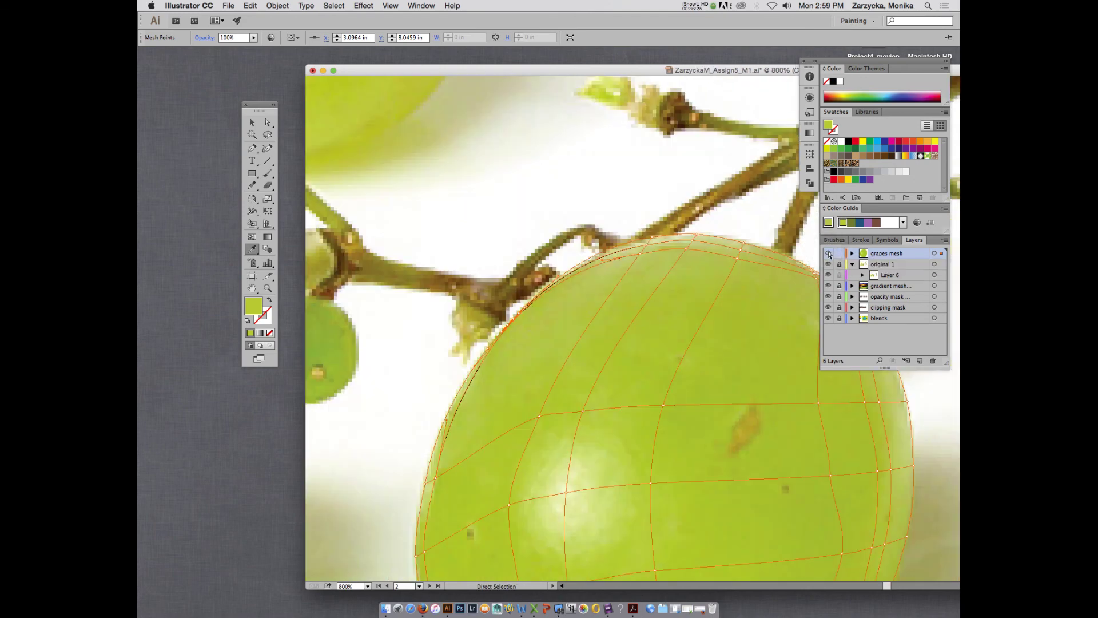
key(super+minus)
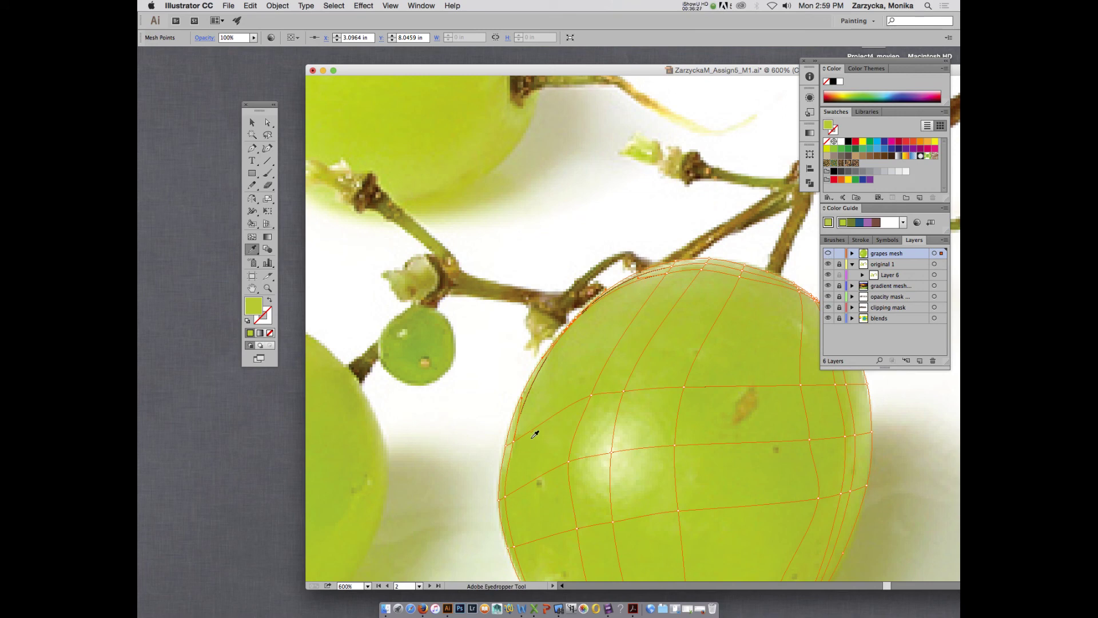
key(a)
click(505, 447)
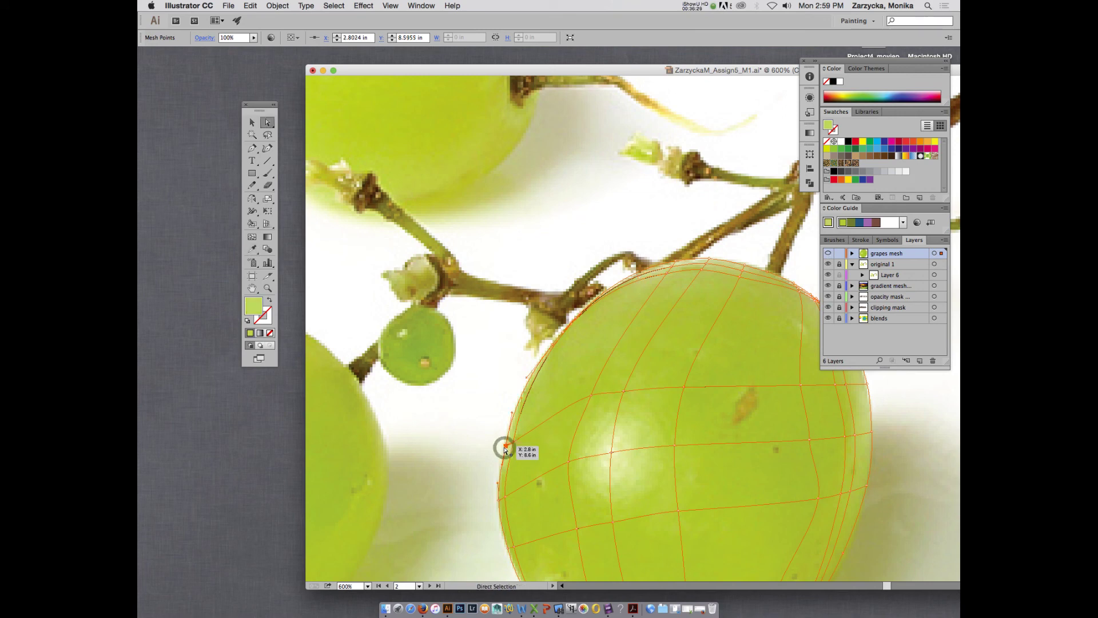
key(i)
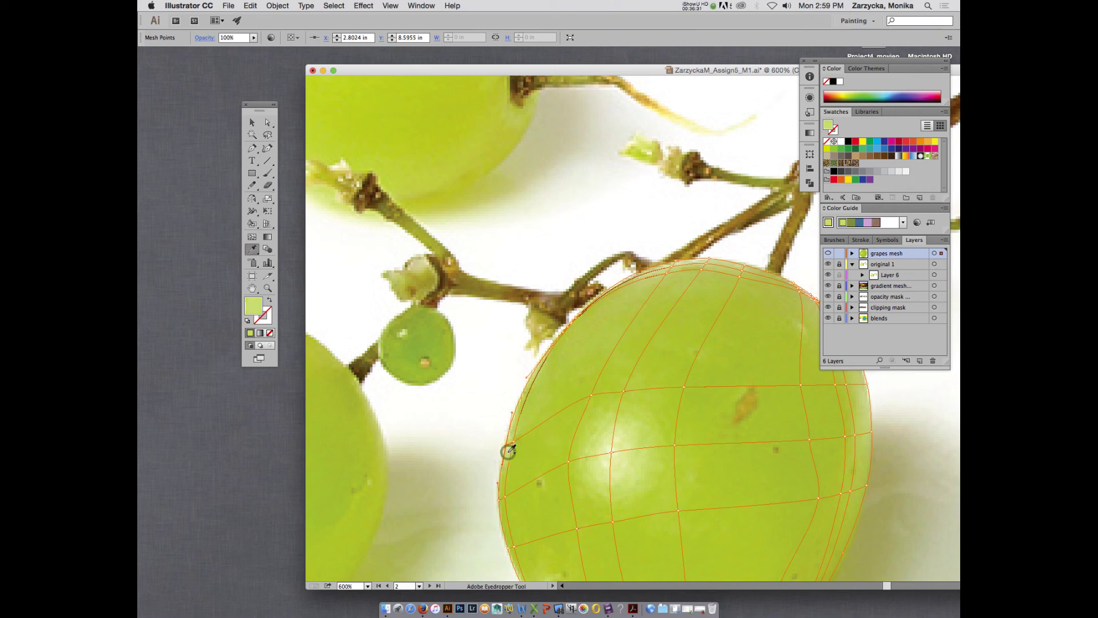
- Sample the photo's green for the mesh point just inside the left edge, and check the deselected grapes mesh layer in preview
key(a)
click(514, 441)
key(i)
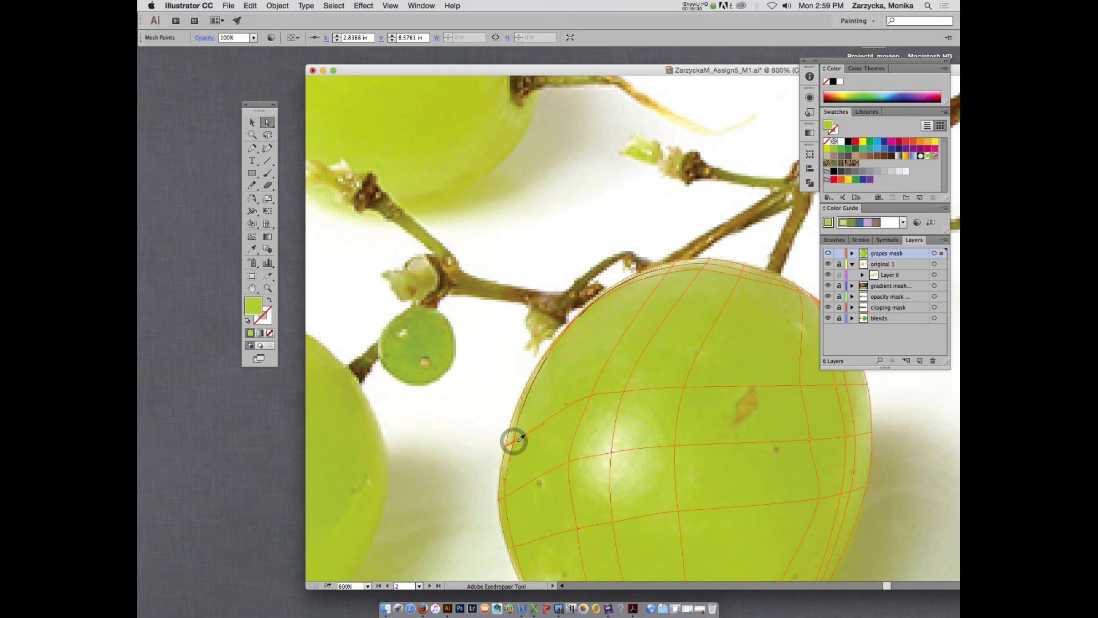
click(519, 440)
key(a)
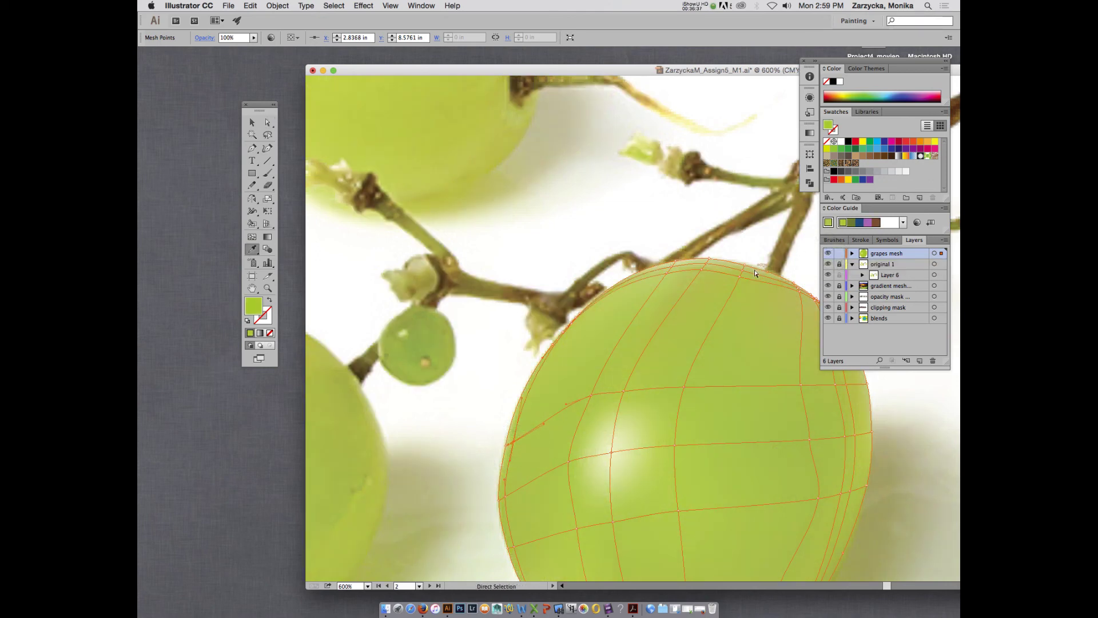
scroll(755, 274, down, 1)
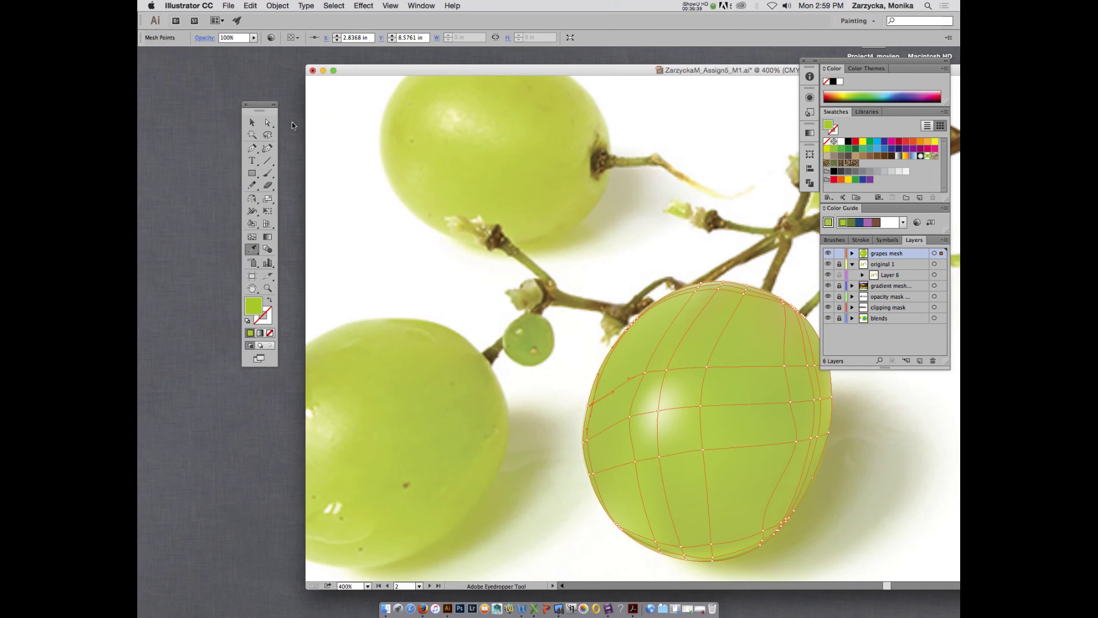
click(268, 124)
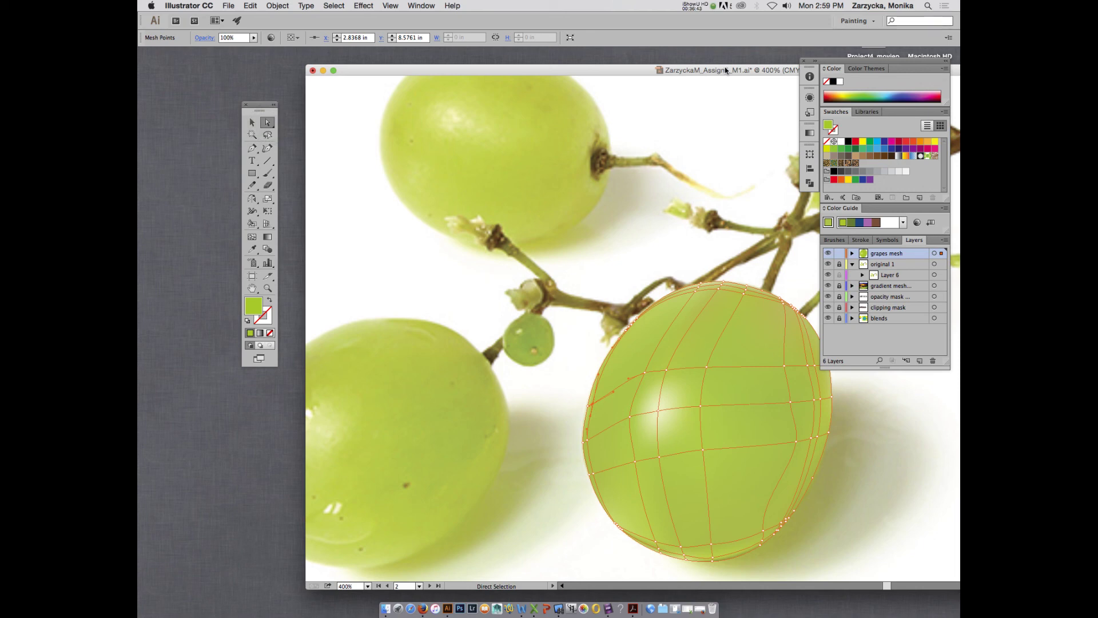
click(897, 410)
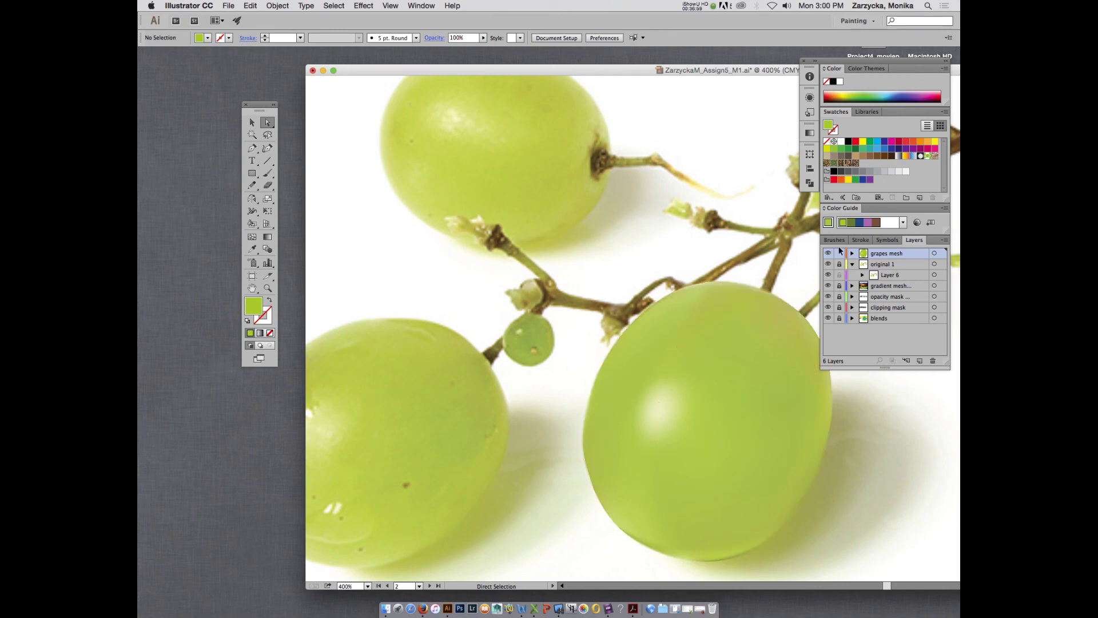
- Add a horizontal mesh line just below the grape's top in outline view and sample the photo's green for its new point
super+click(829, 253)
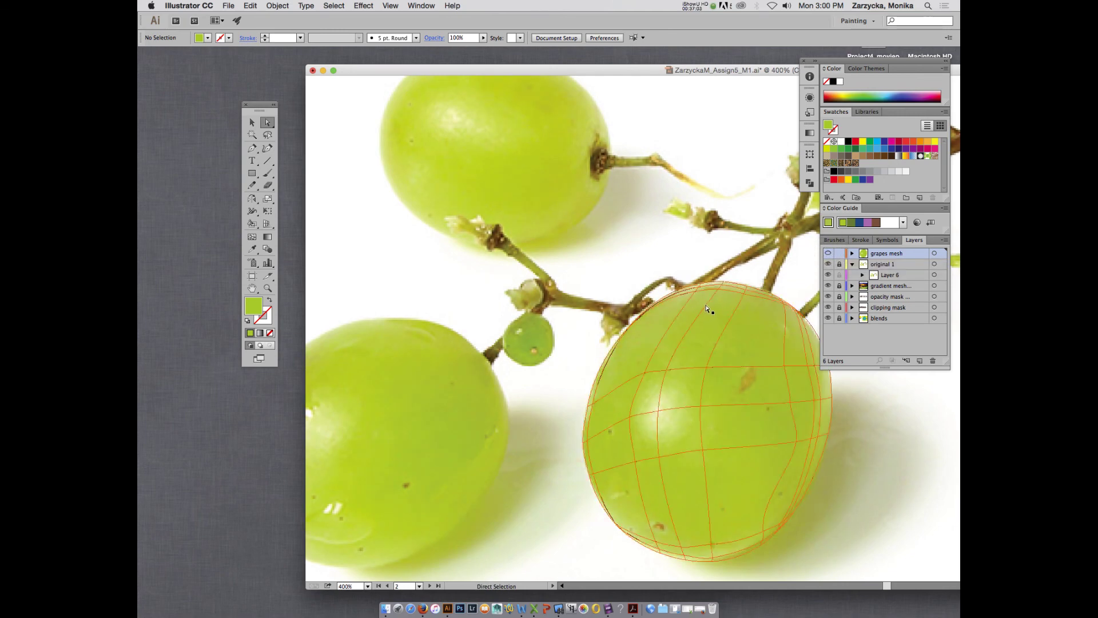
key(u)
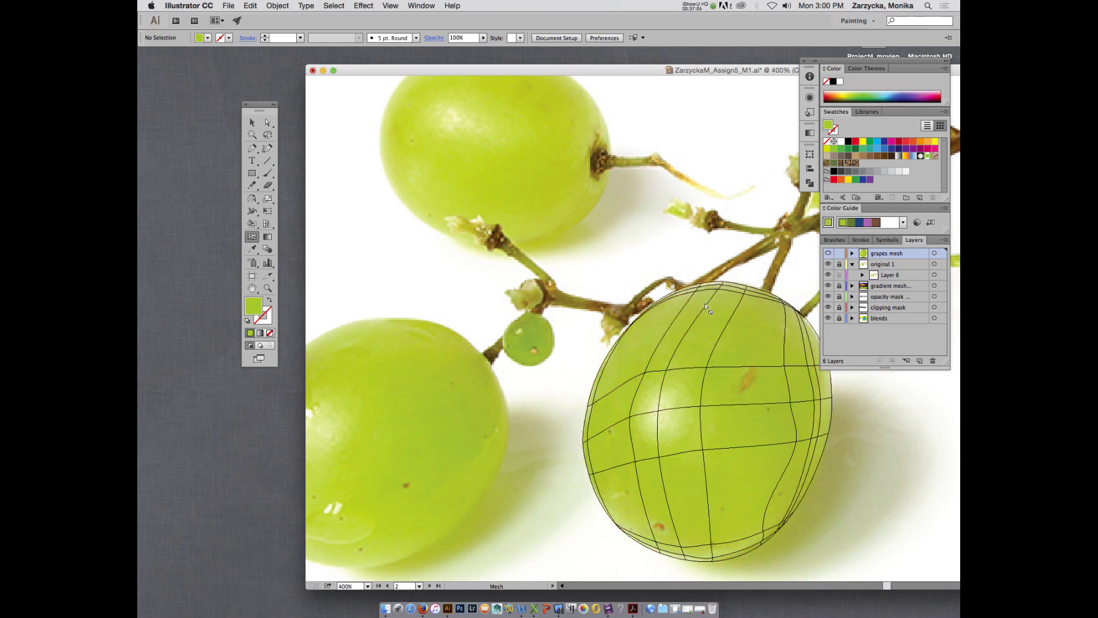
click(709, 305)
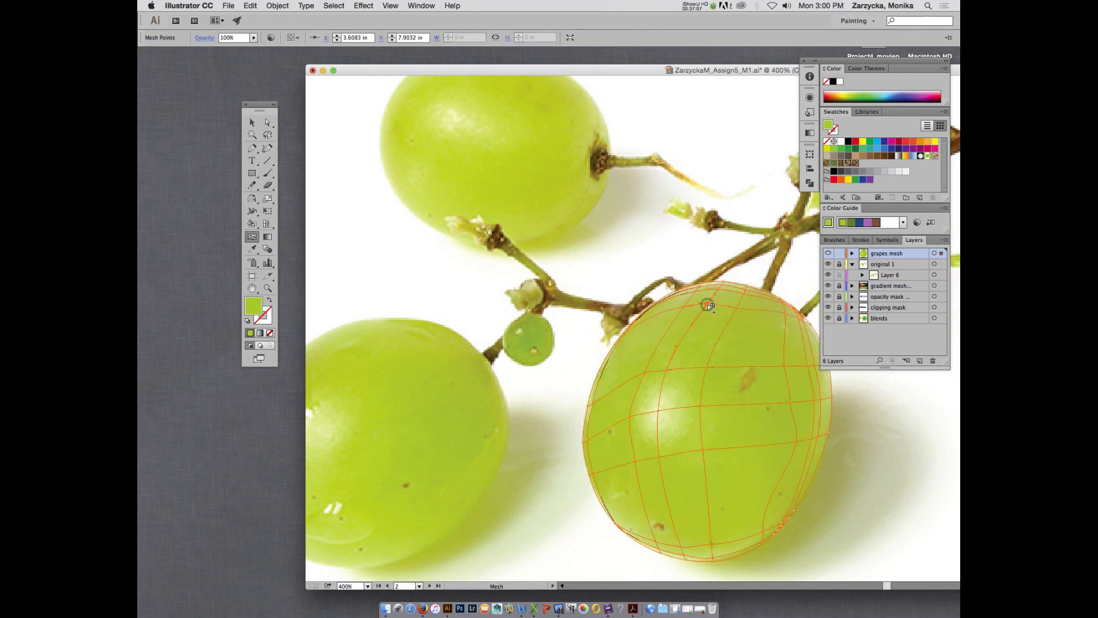
key(i)
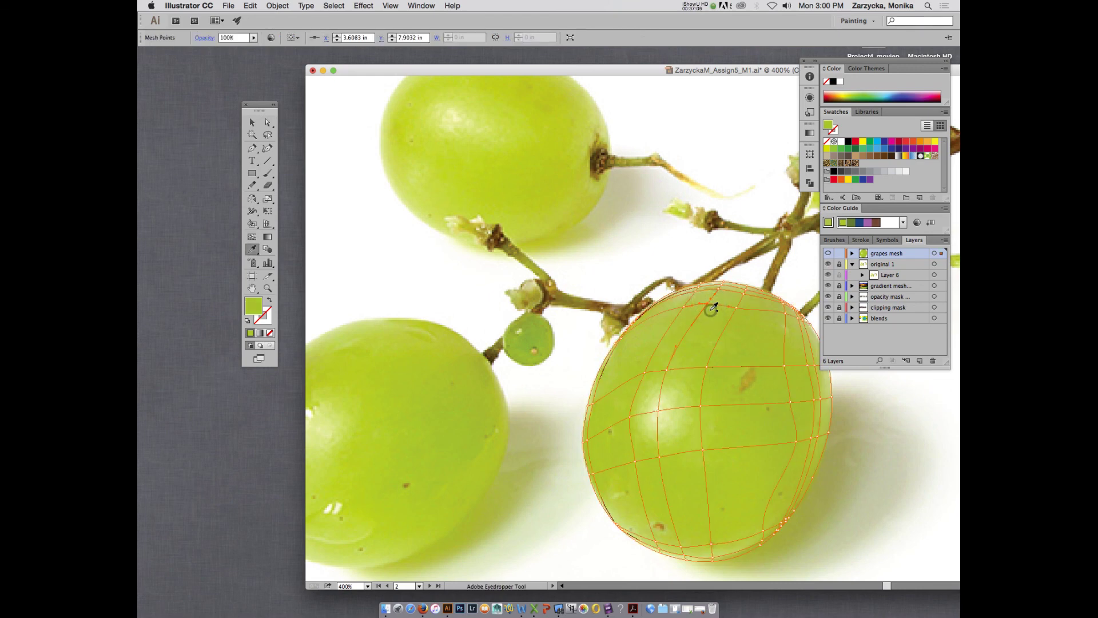
click(829, 253)
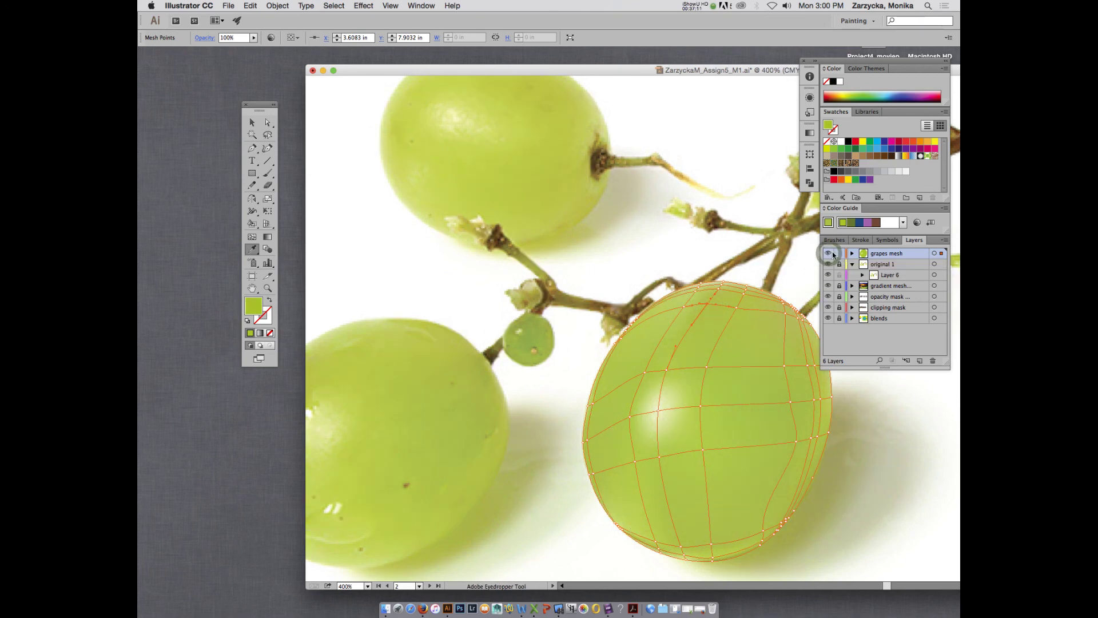
click(253, 123)
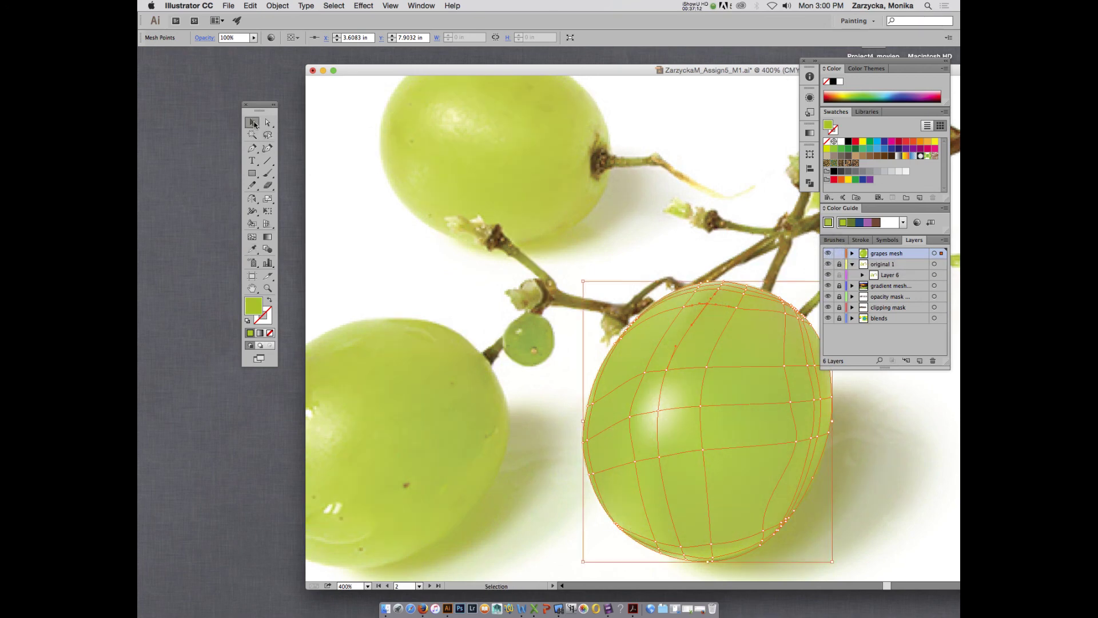
click(555, 380)
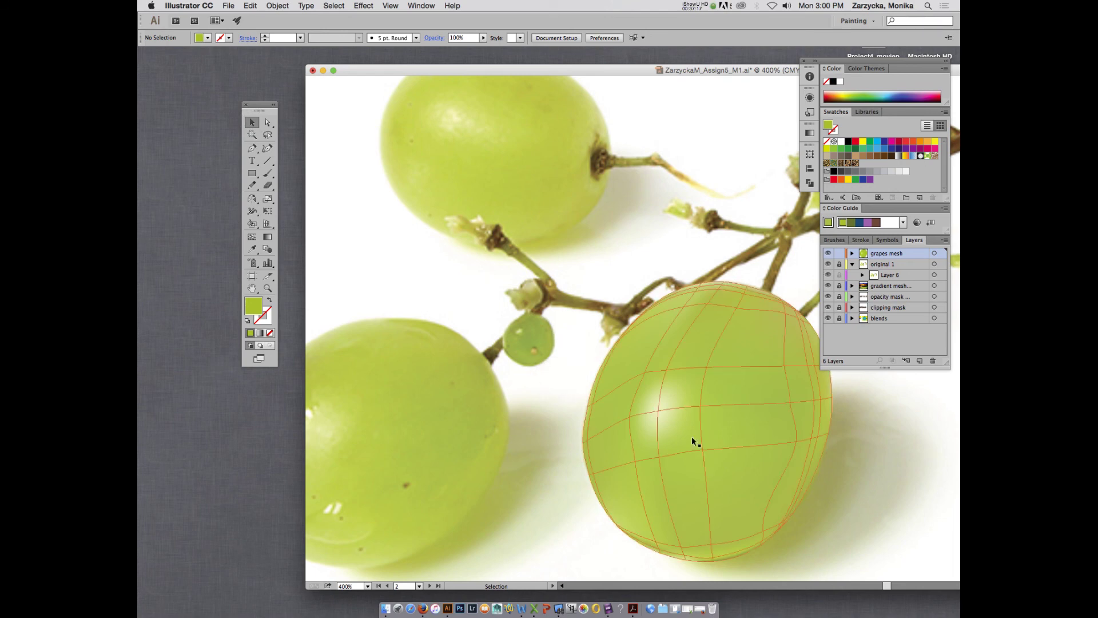
- Return the grapes mesh layer to outlines and sample the photo's green for the upper row's mesh point left of the new one
ctrl+click(829, 254)
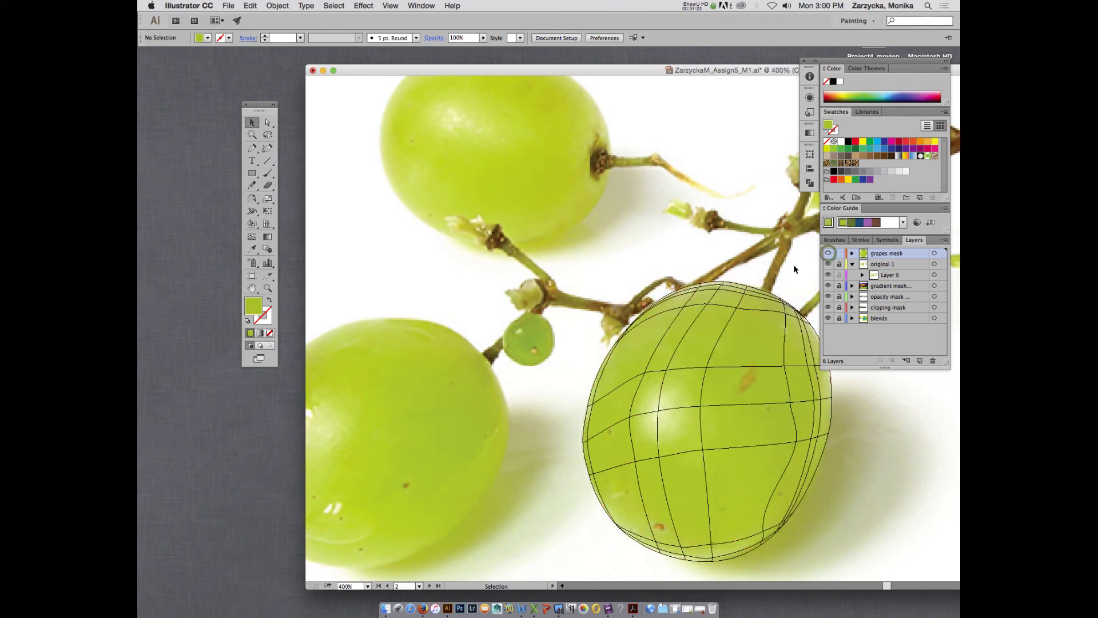
click(708, 303)
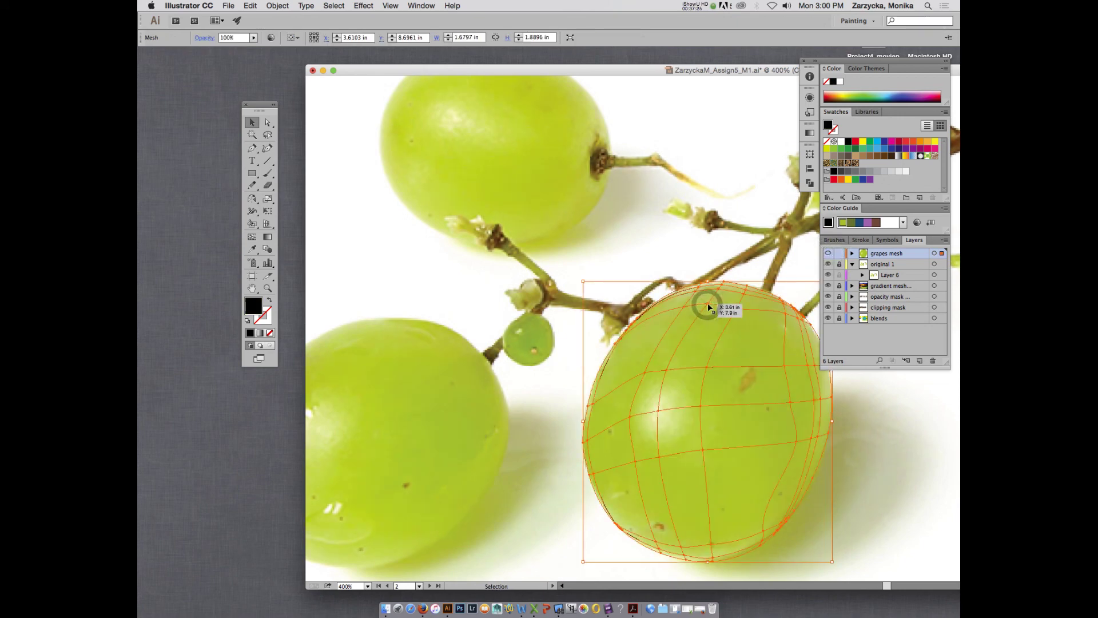
key(a)
click(707, 307)
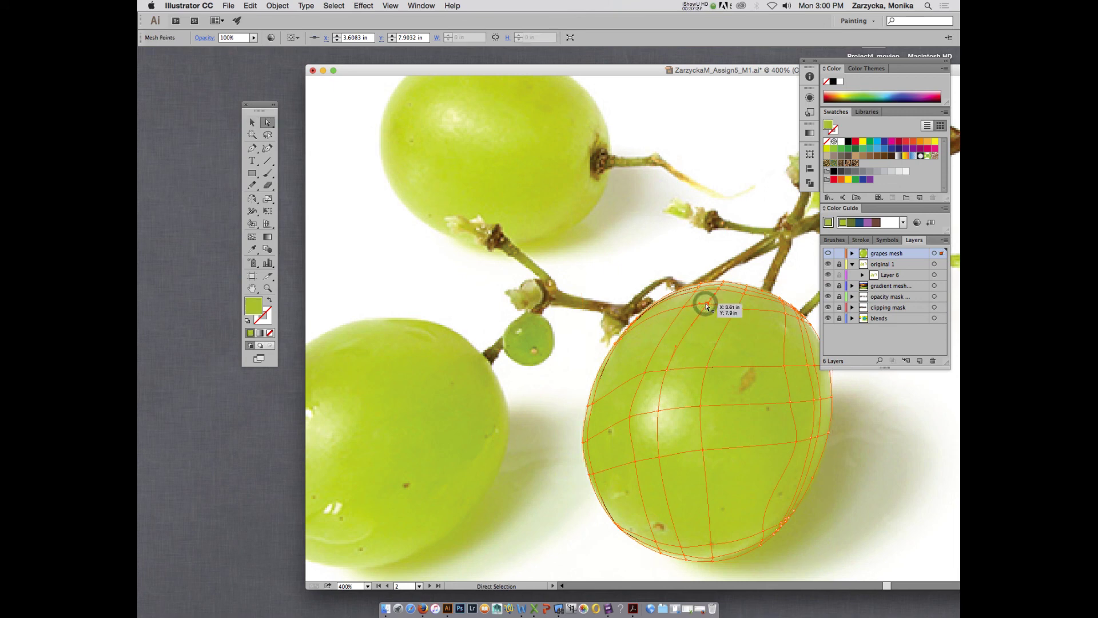
click(684, 309)
key(i)
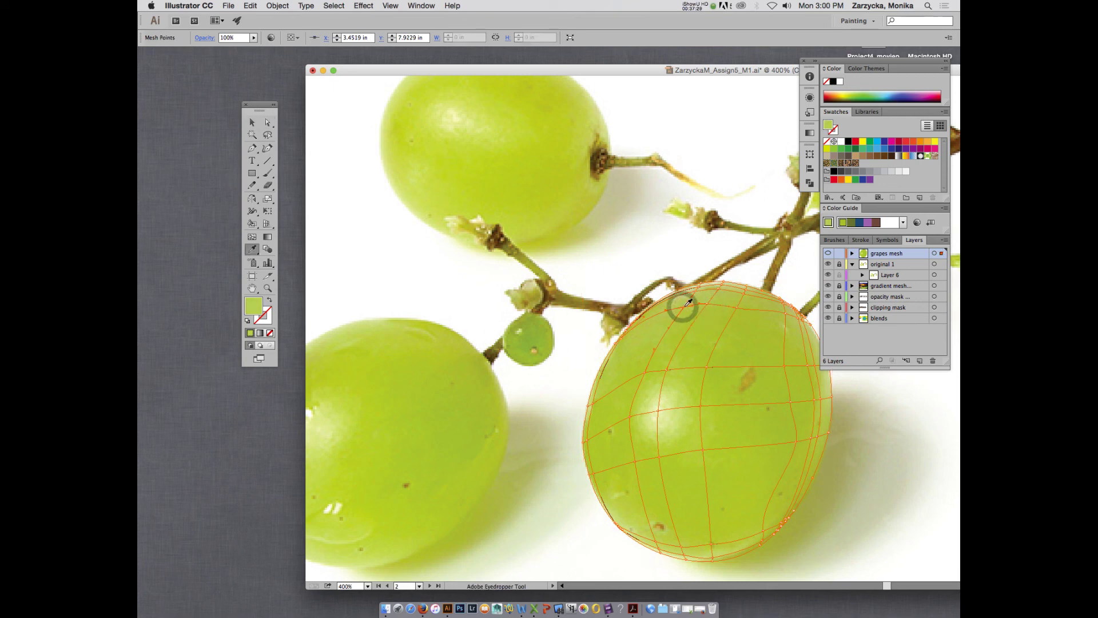
click(686, 310)
key(a)
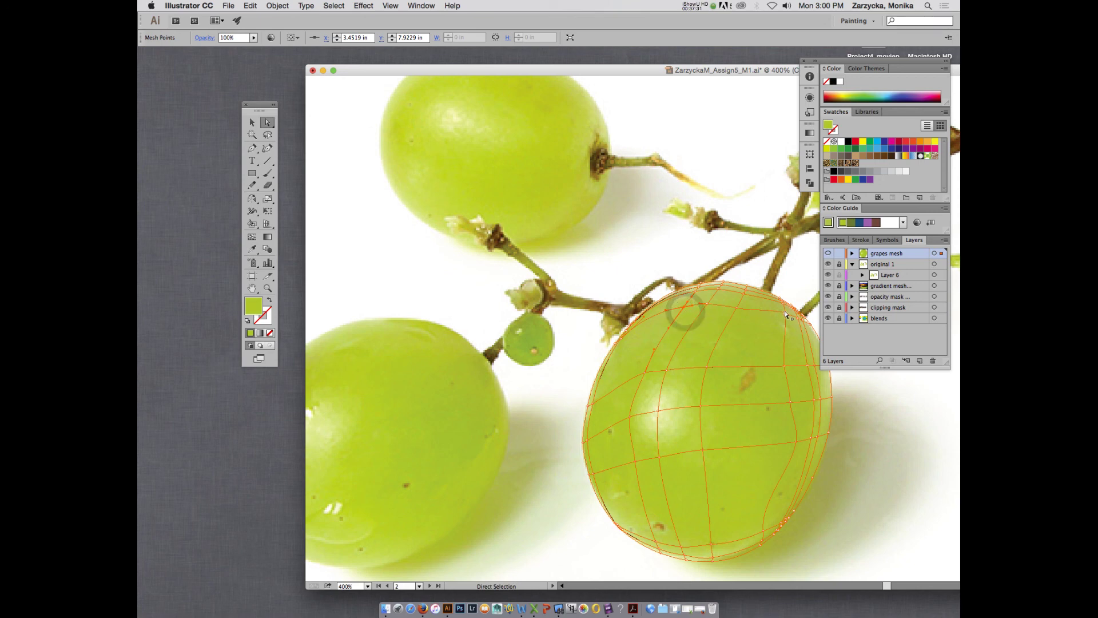
- Sample the photo's green for the upper row's mesh point near the right edge, and preview the deselected grapes mesh layer
key(o)
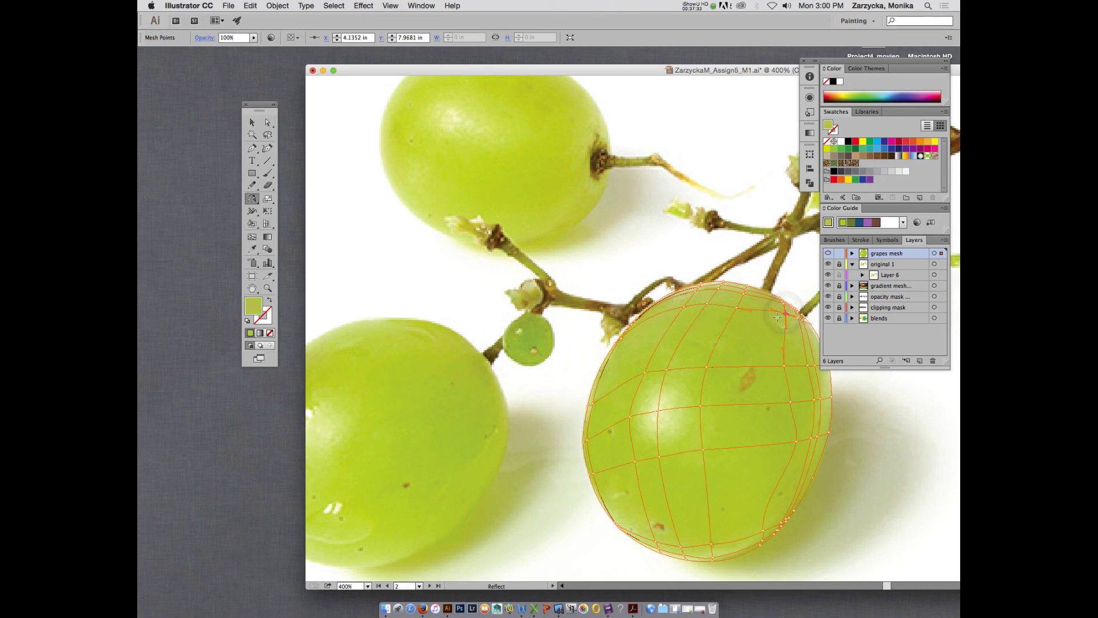
key(i)
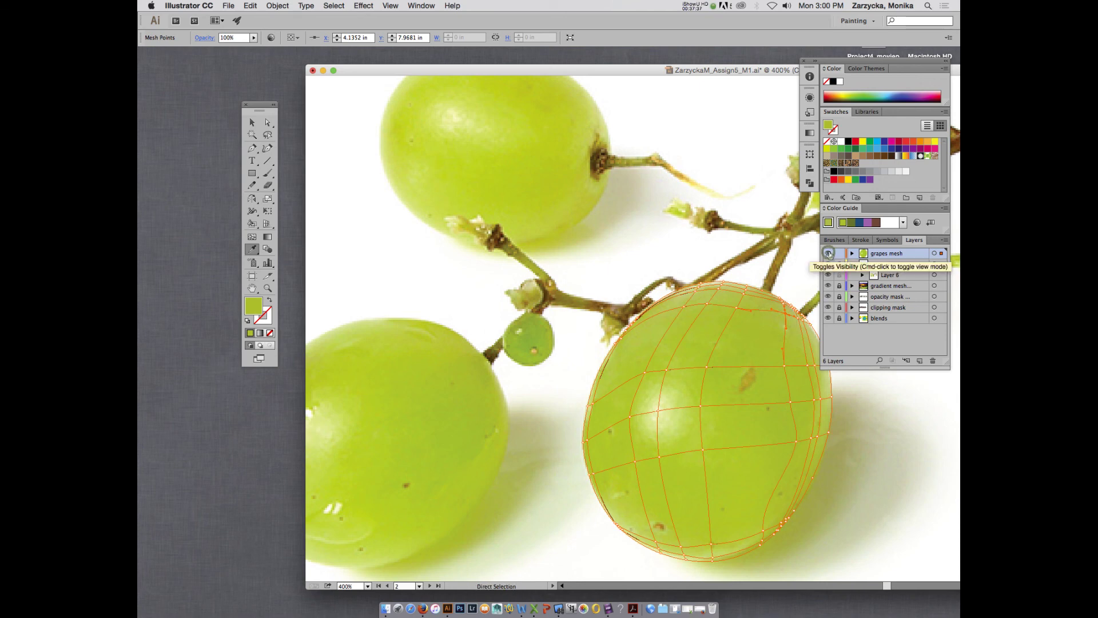
super+click(828, 254)
click(253, 122)
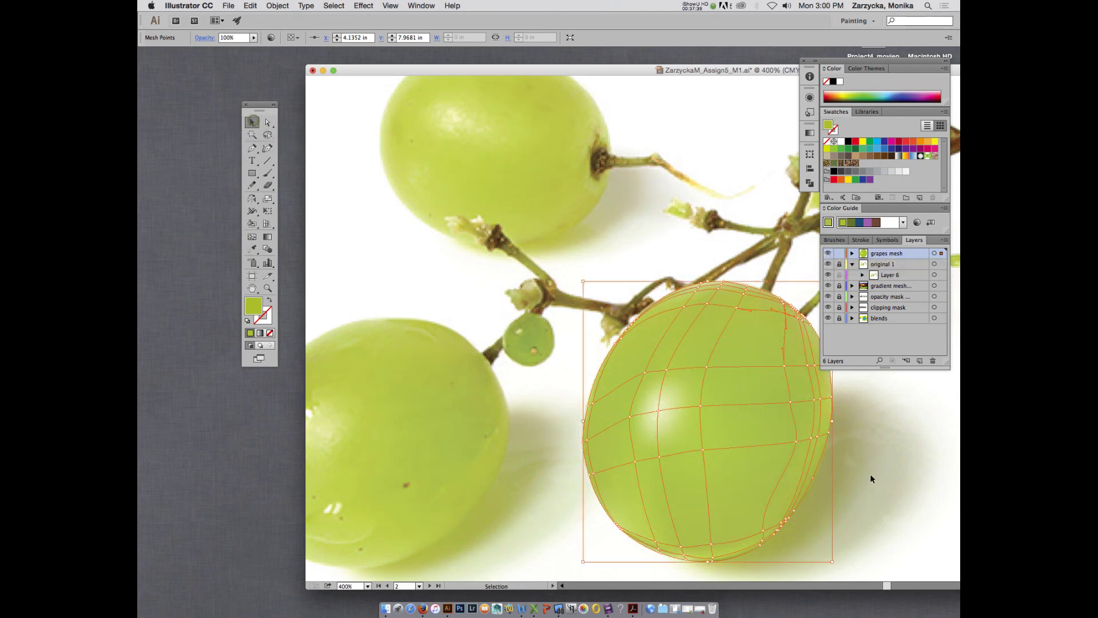
click(884, 477)
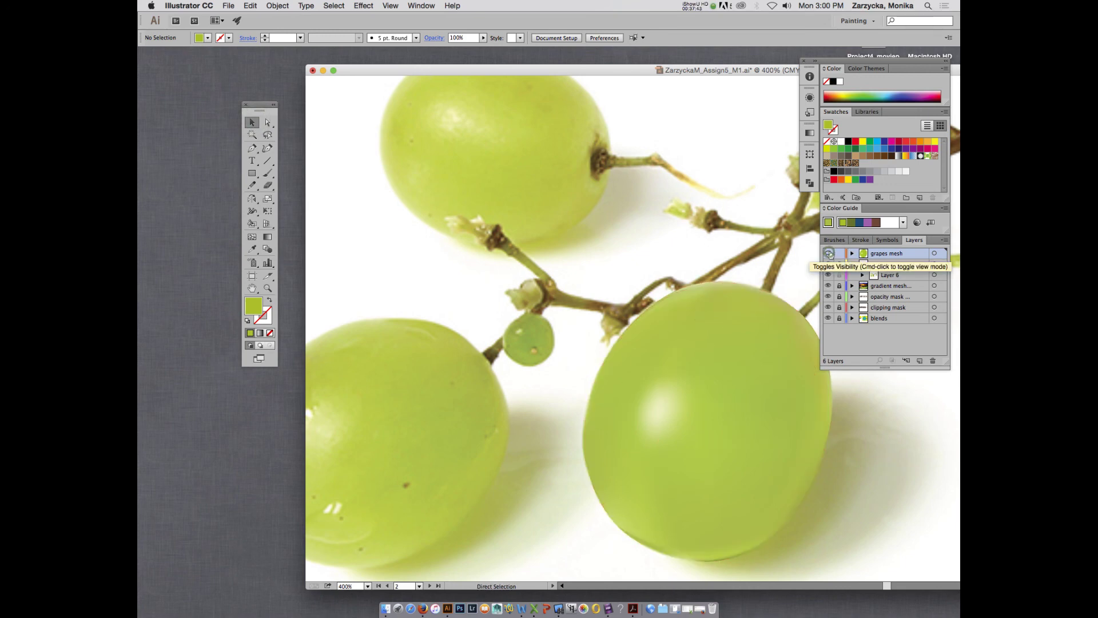
- Show the grapes mesh layer as outlines and sample the photo's green near the grape's bottom as the fill colour
super+click(828, 253)
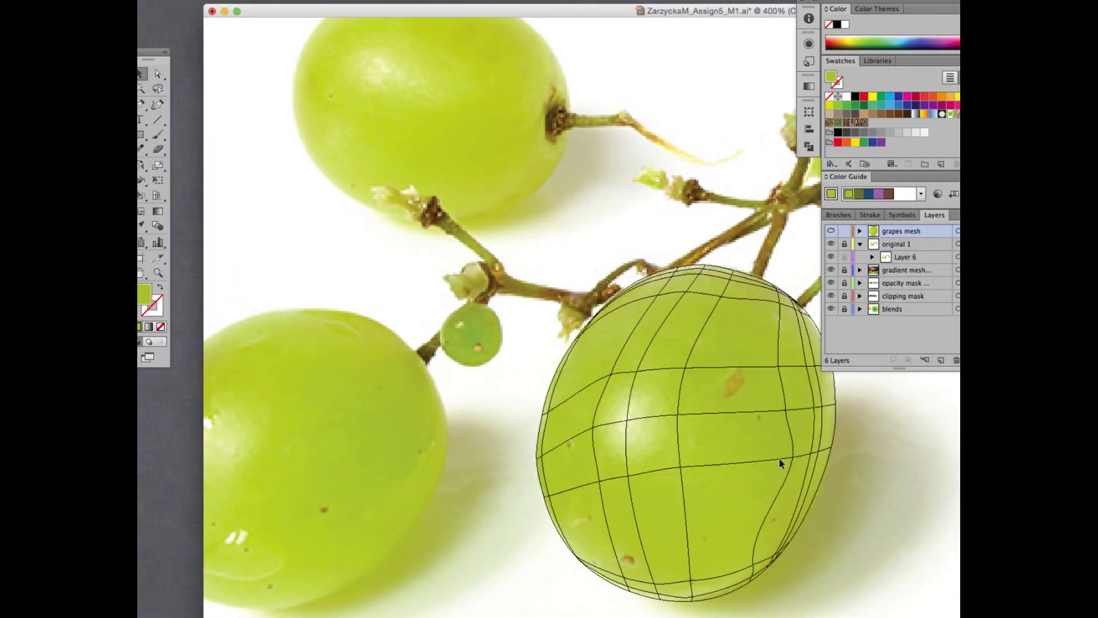
scroll(724, 547, down, 4)
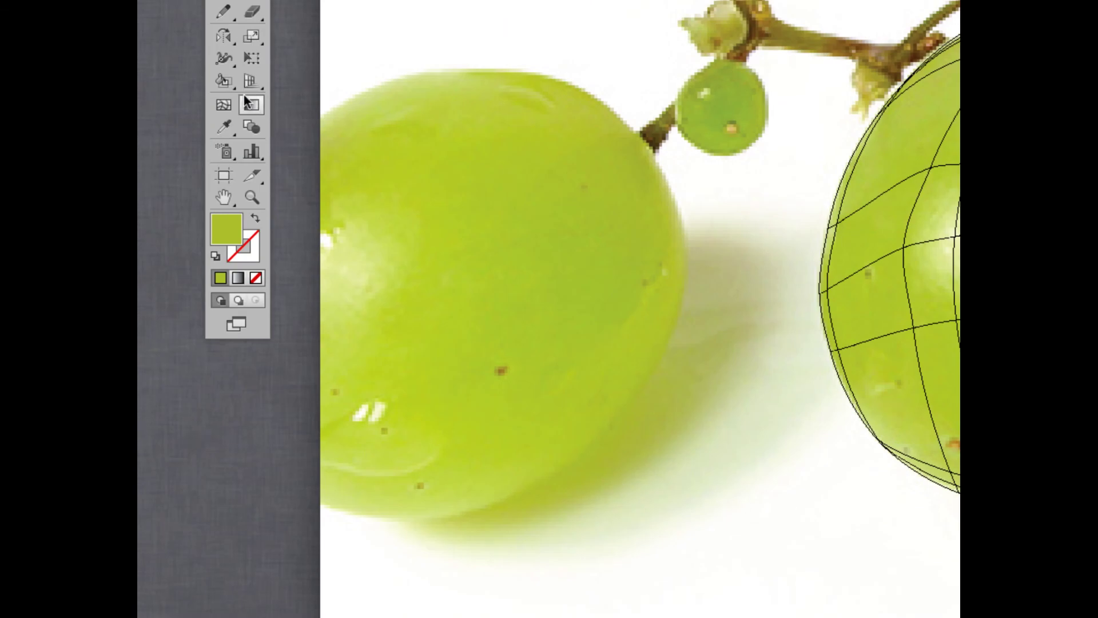
click(224, 105)
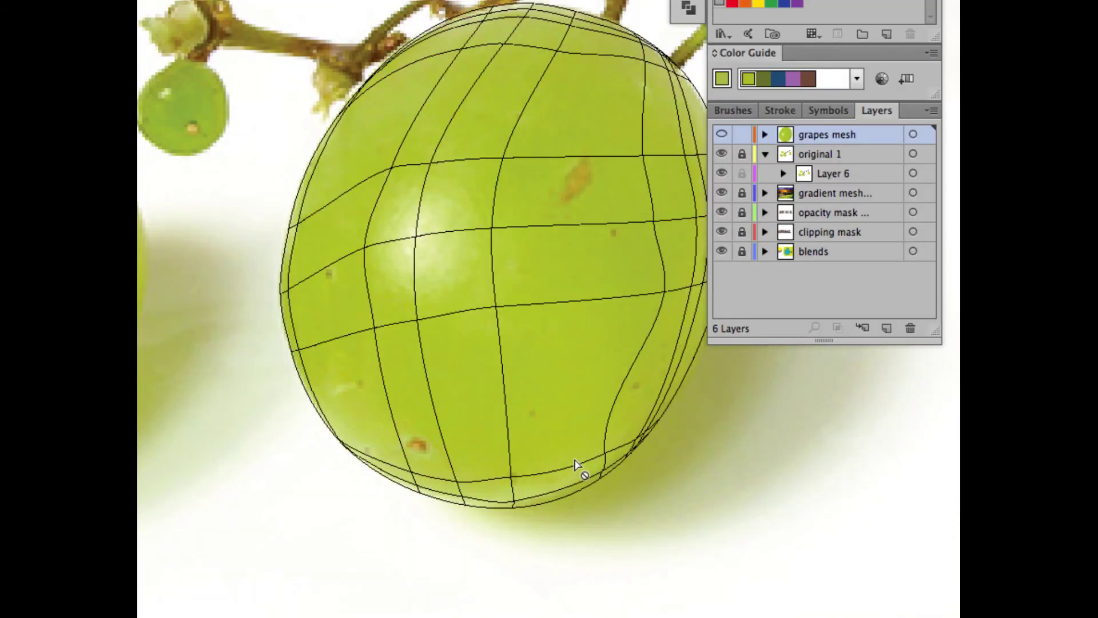
click(443, 468)
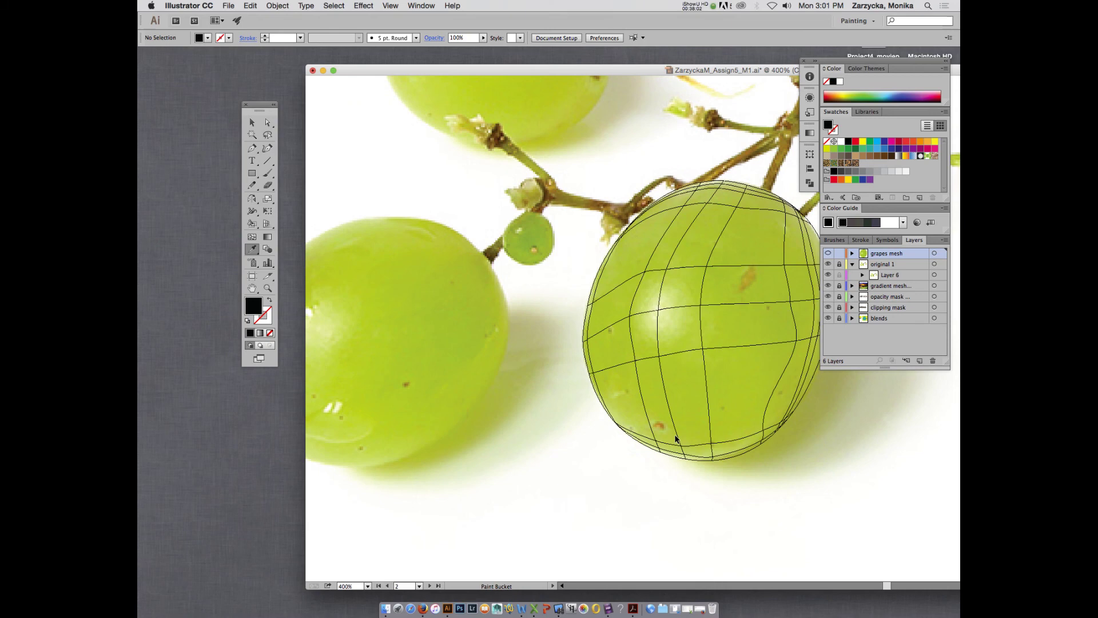
key(super+equal)
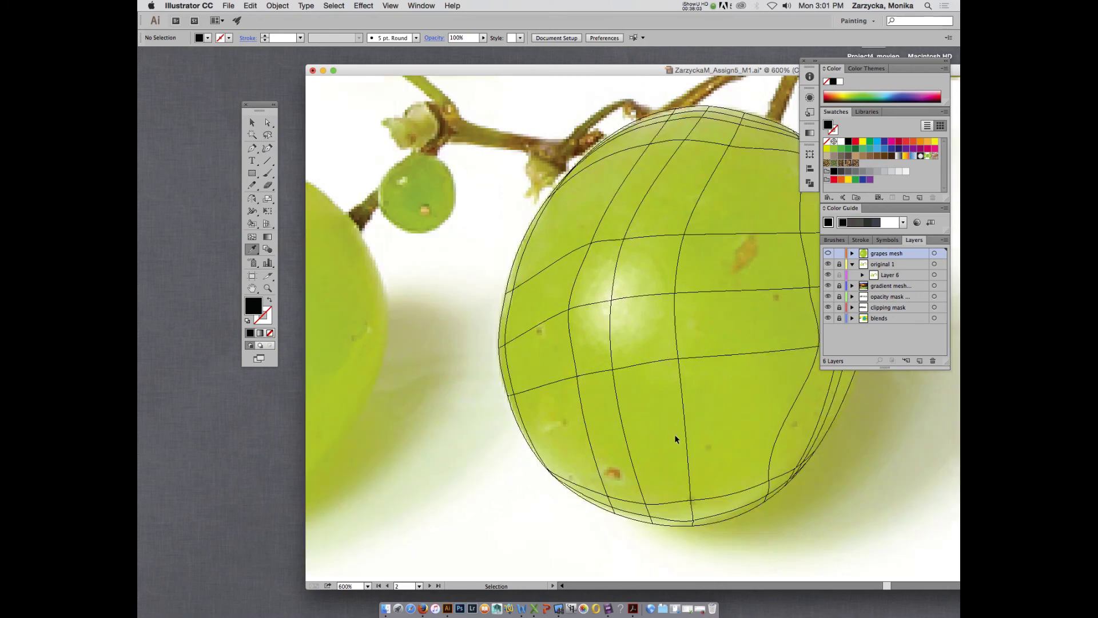
click(653, 496)
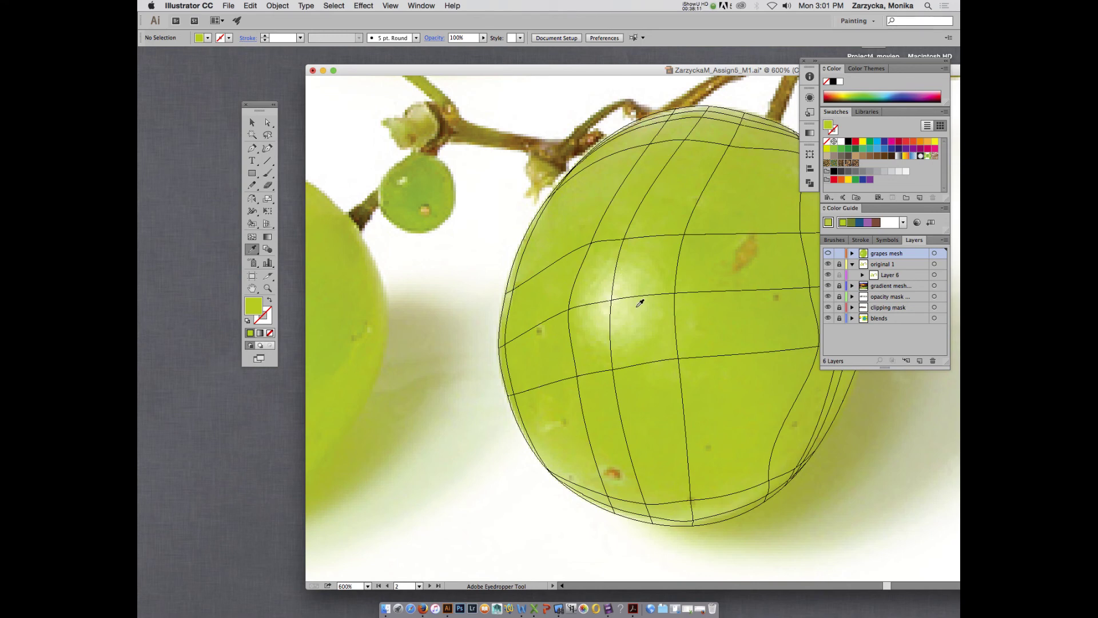
- Add a horizontal mesh line just above the grape's bottom edge and sample the photo's green for its new point
key(u)
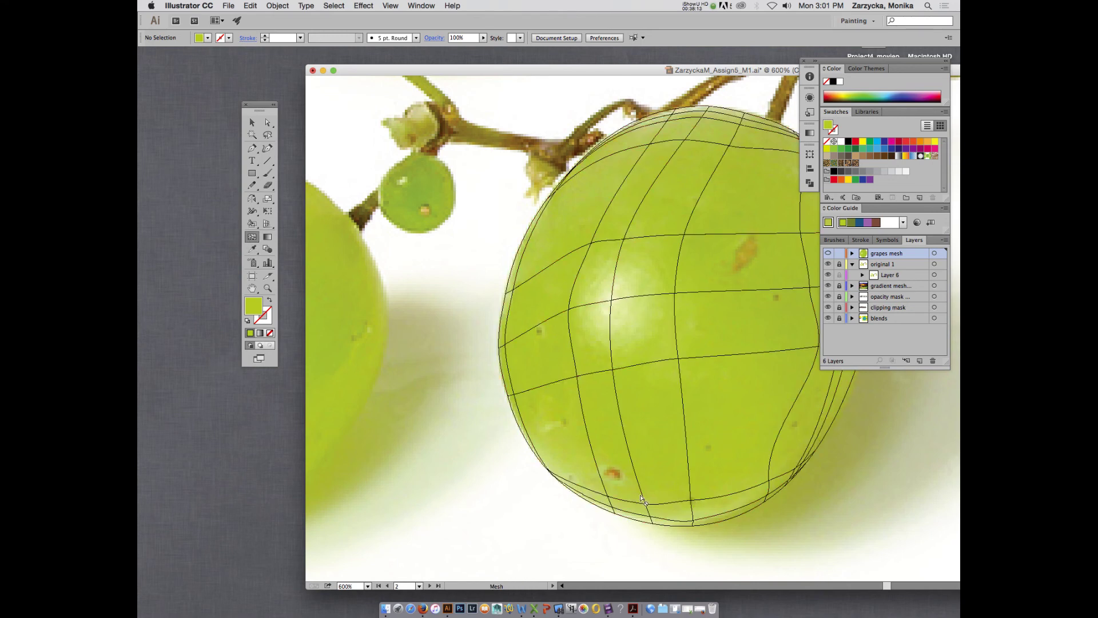
click(641, 496)
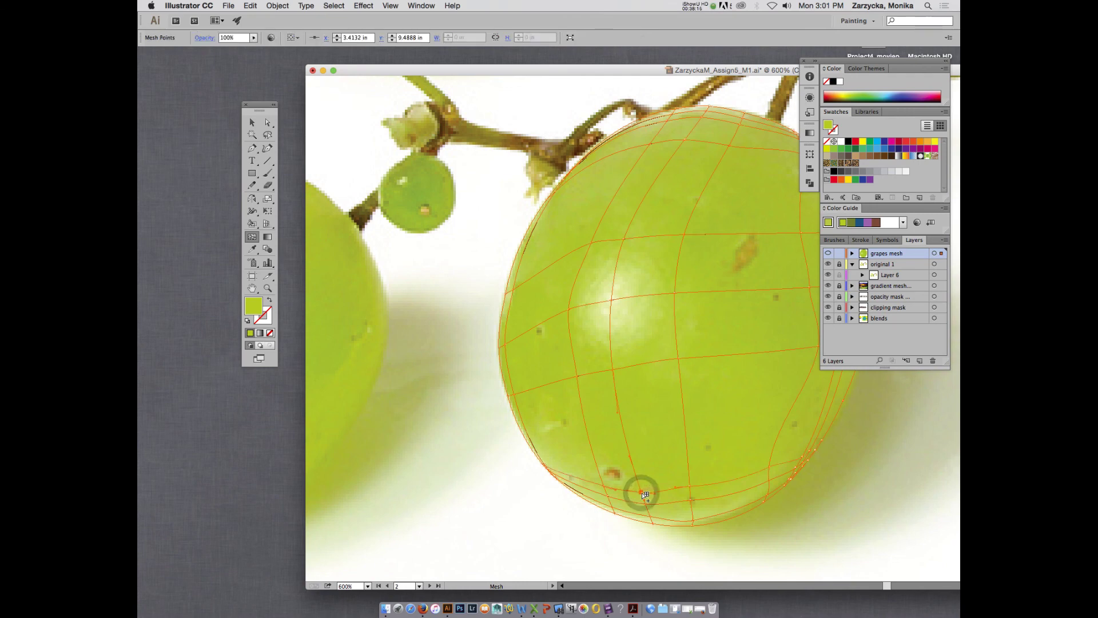
key(i)
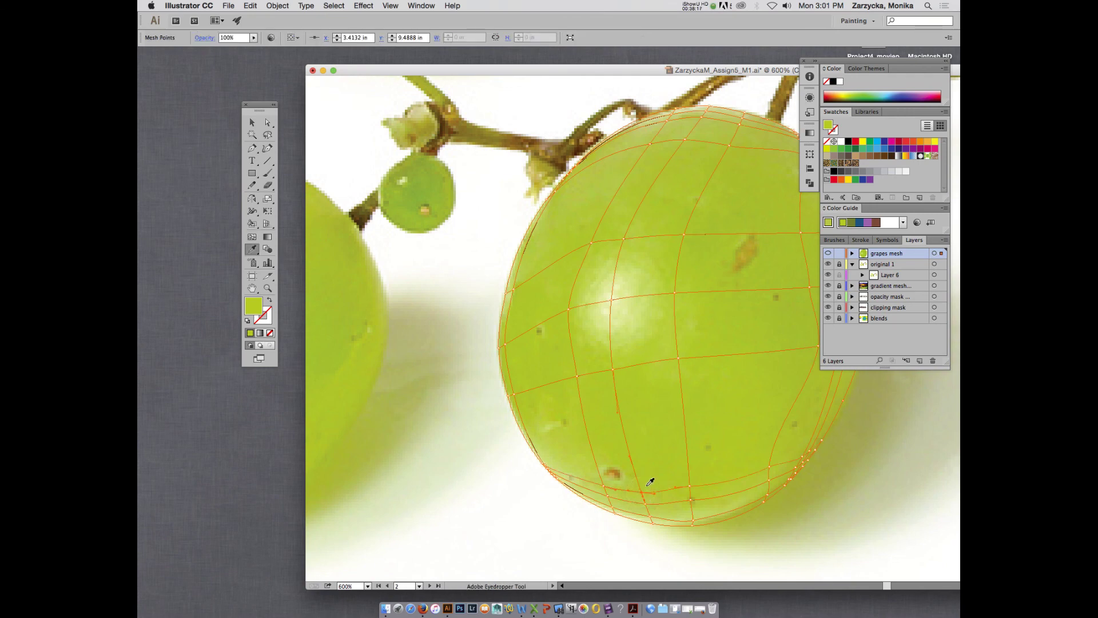
key(a)
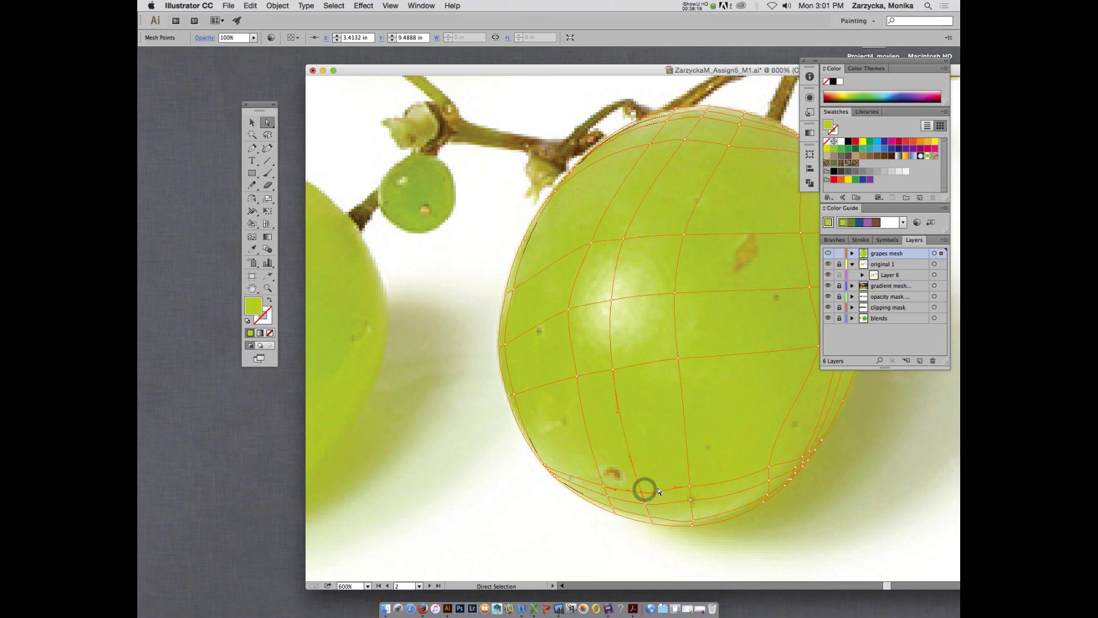
- Sample the photo's green for the mesh point near the grape's lower-right edge and check the grapes mesh layer in preview
click(770, 468)
key(i)
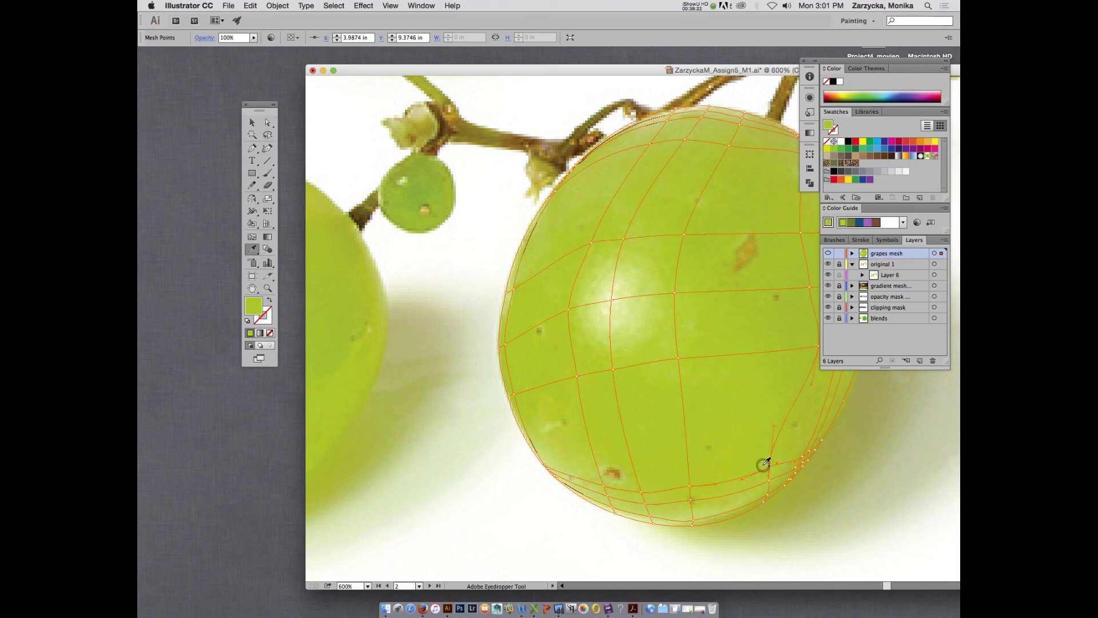
key(a)
super+click(828, 252)
super+click(828, 253)
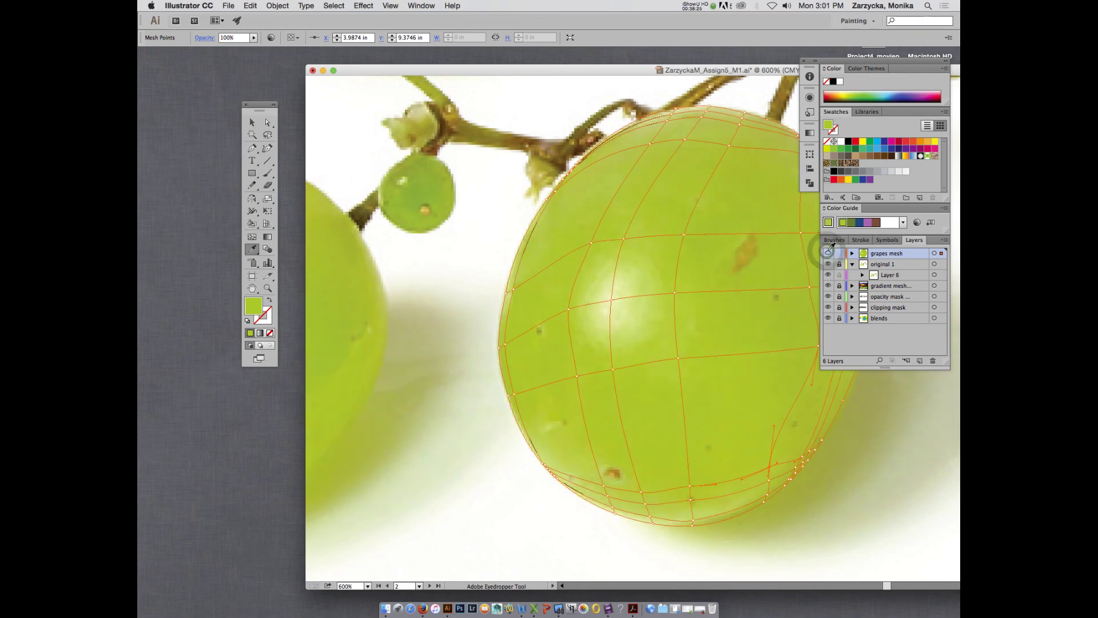
key(i)
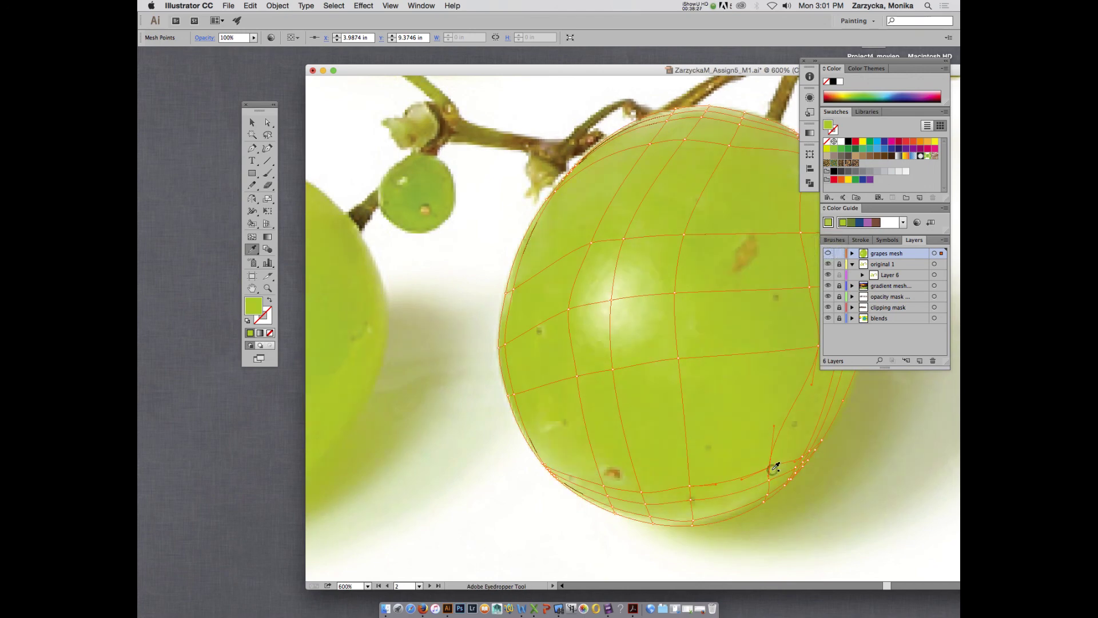
key(a)
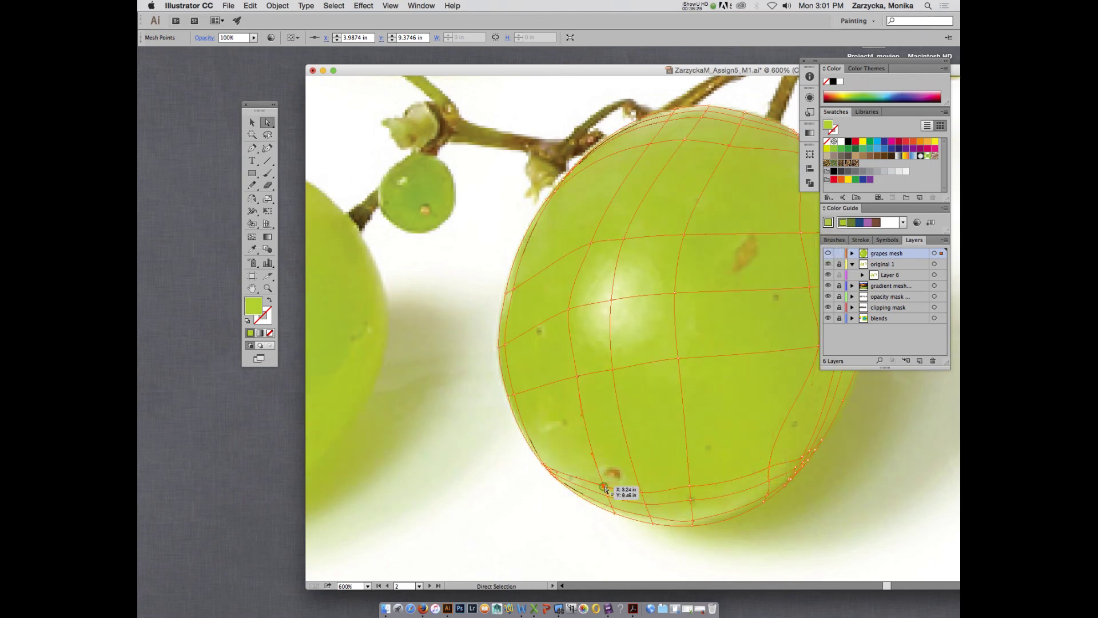
- Sample the photo's green for the mesh point below the brown spot at the grape's lower left, and check it in preview
click(602, 487)
key(i)
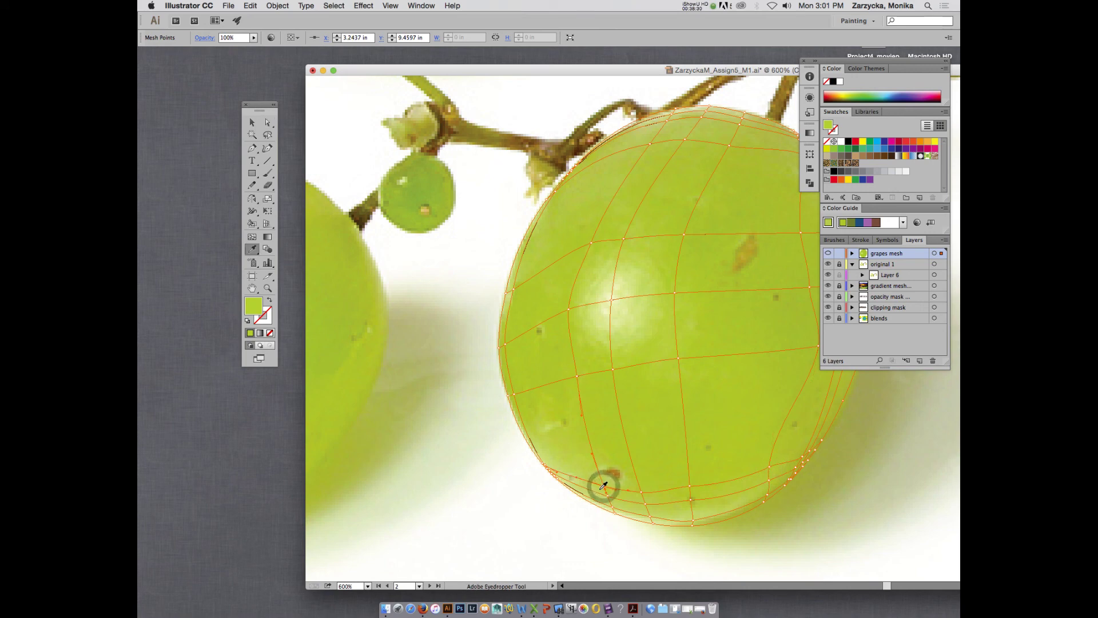
click(829, 254)
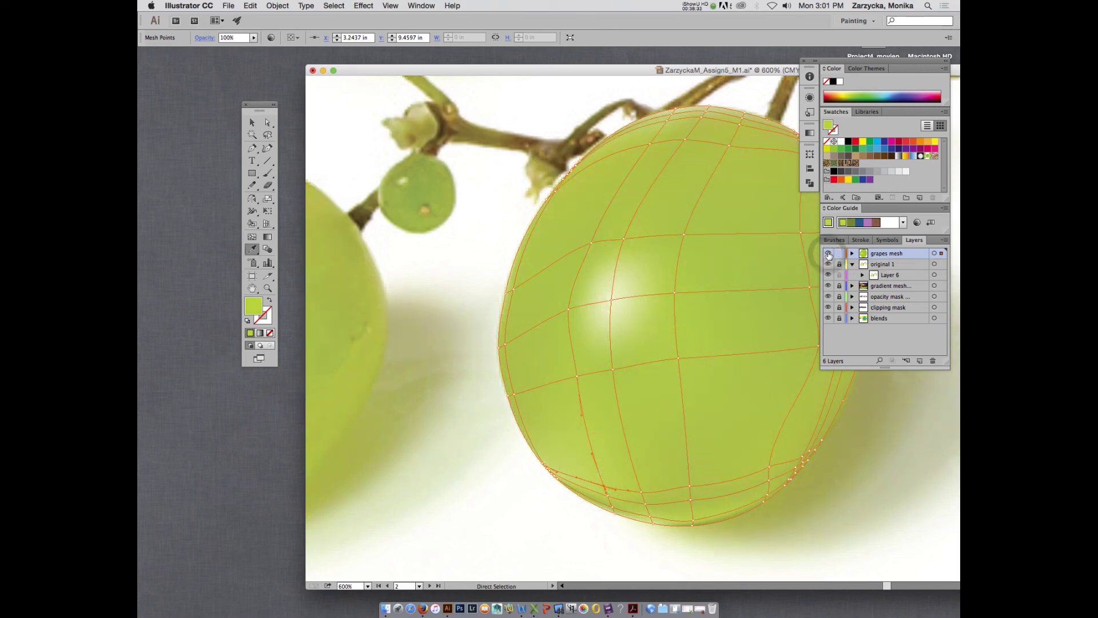
click(829, 254)
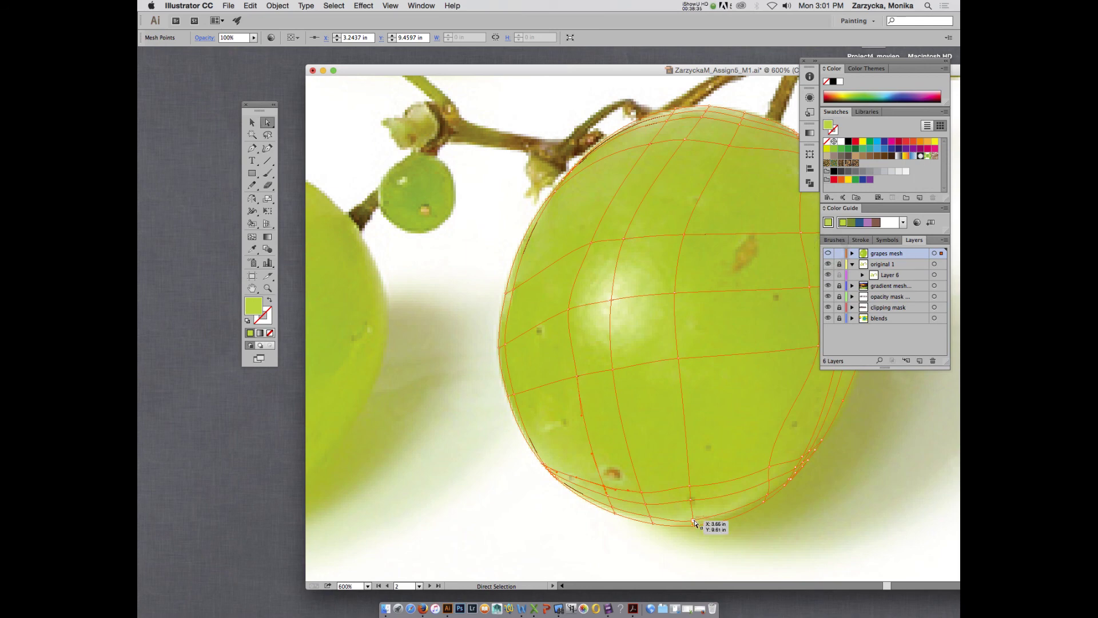
- Adjust the mesh point on the grape's bottom edge to about X 3.65 in, Y 9.62 in, checking the grapes mesh layer in preview
drag(693, 521, 694, 515)
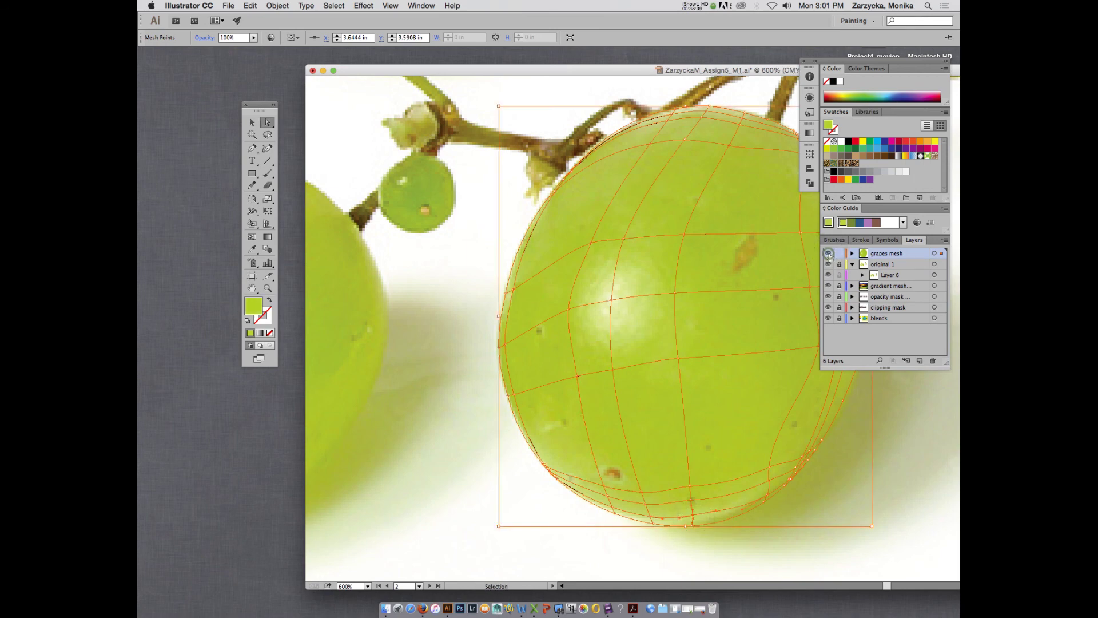
super+click(828, 254)
super+click(829, 254)
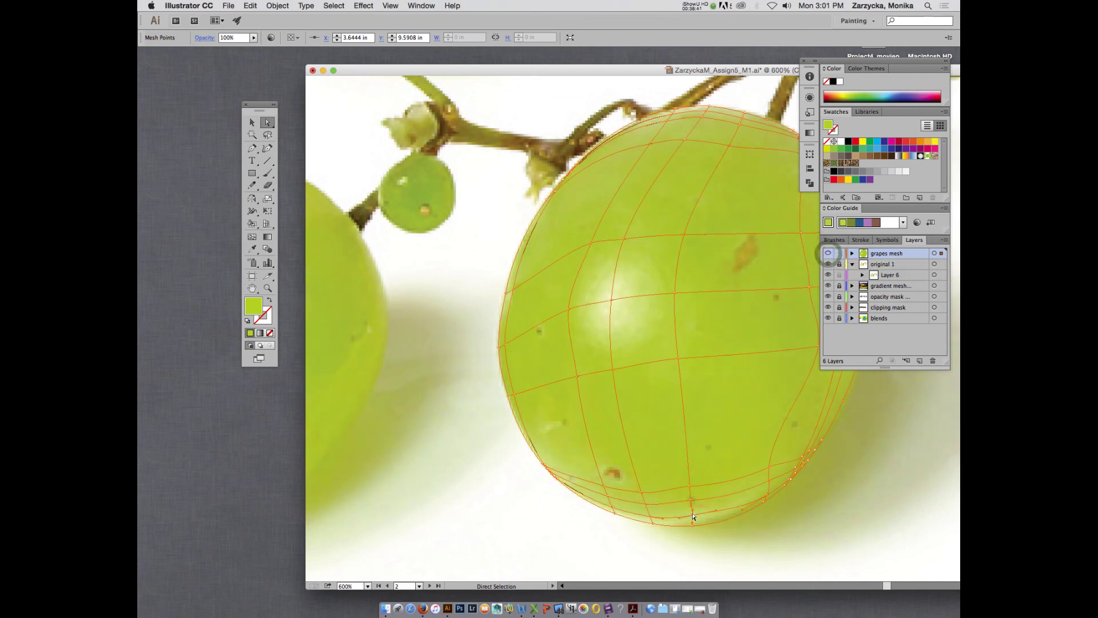
drag(694, 518, 670, 521)
super+click(827, 254)
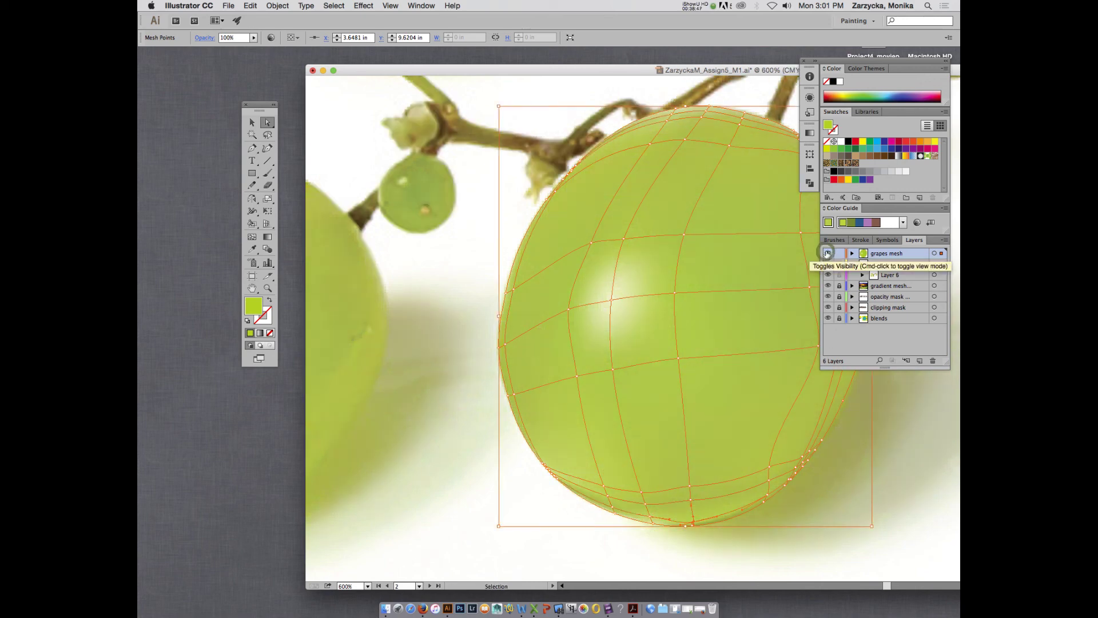
super+click(827, 254)
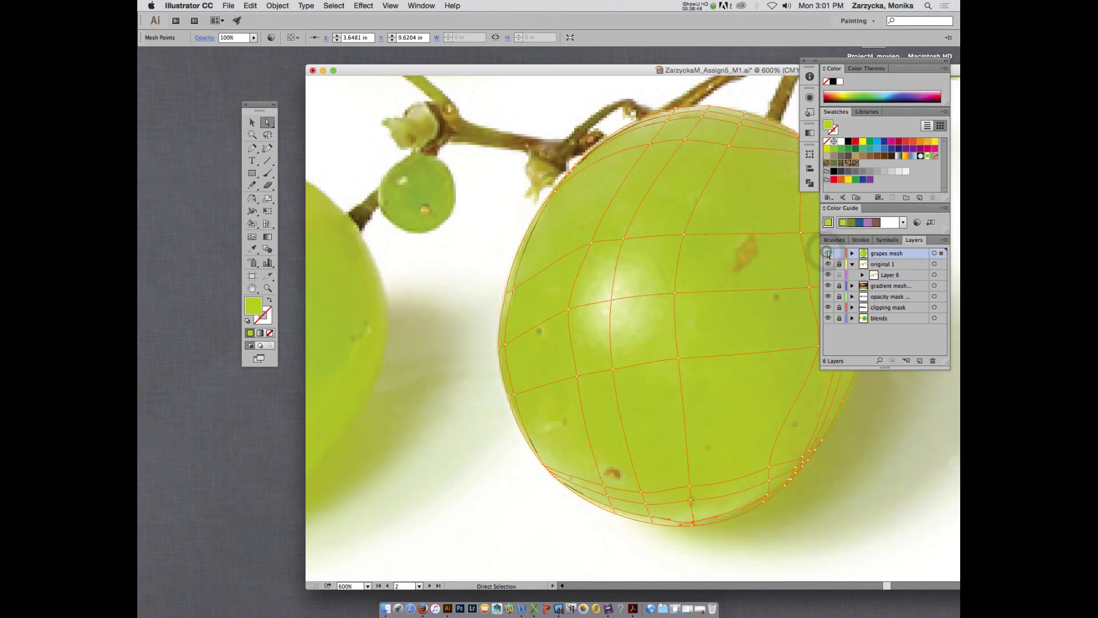
- Sample the photo's green for the two middle mesh points in the row just above the grape's bottom edge
click(647, 501)
key(i)
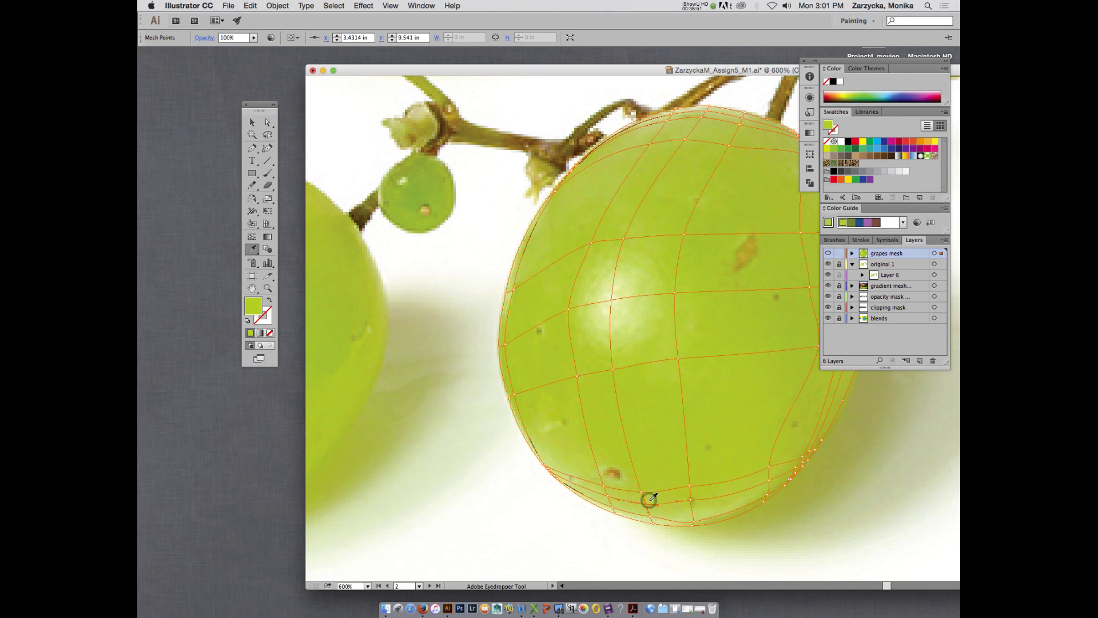
click(690, 500)
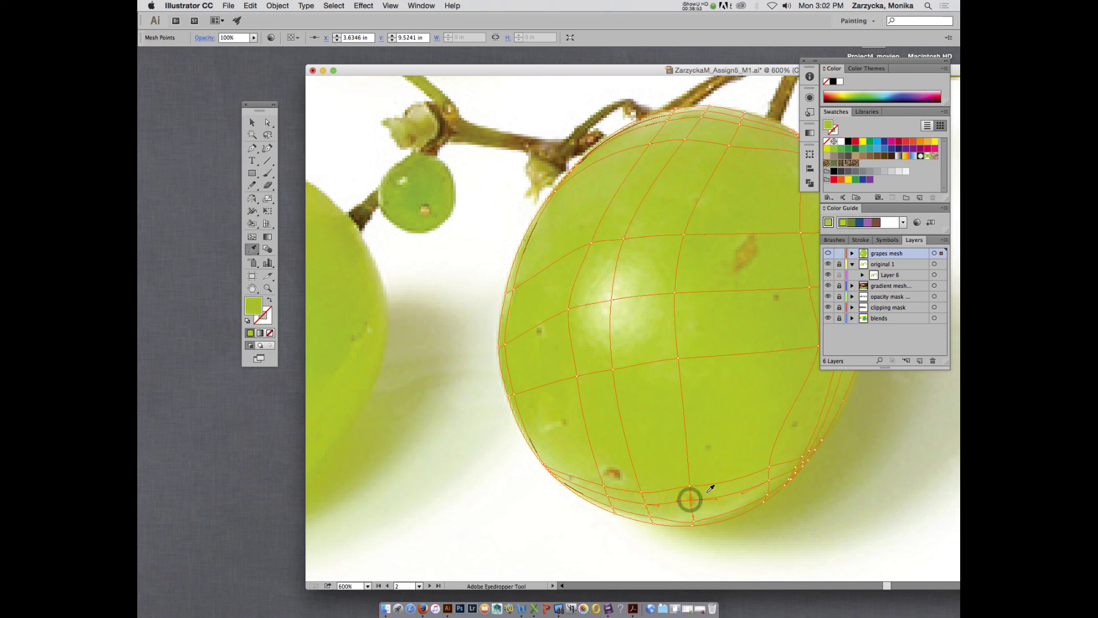
click(695, 5)
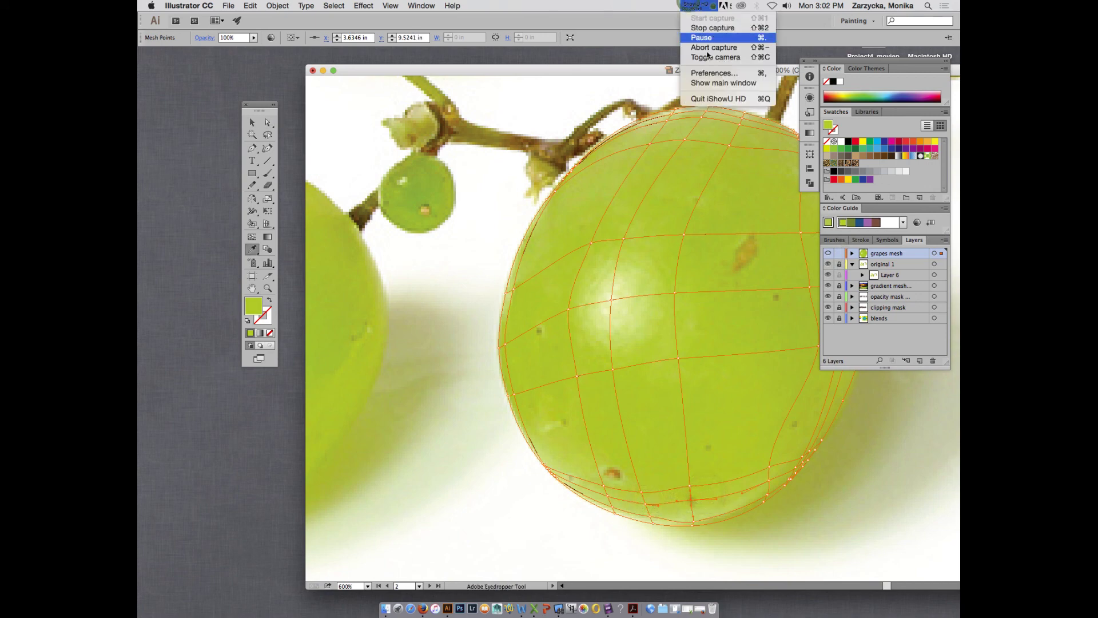
click(702, 37)
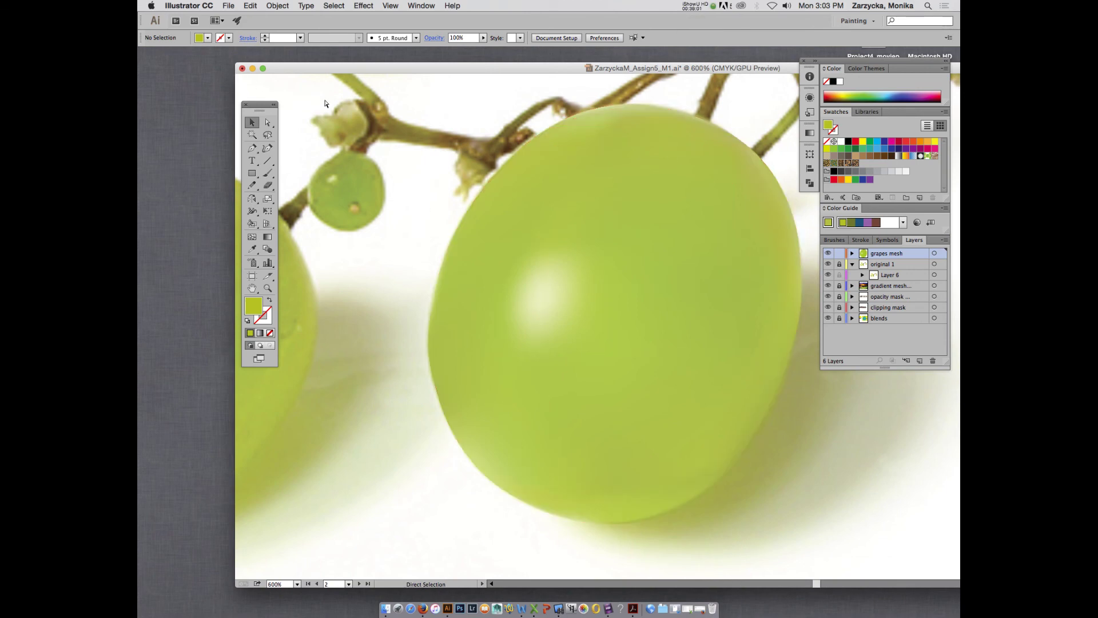
- Select the mesh points clustered at the grape's lower-right edge and show the grapes mesh layer as outlines
key(super+minus)
key(super+minus)
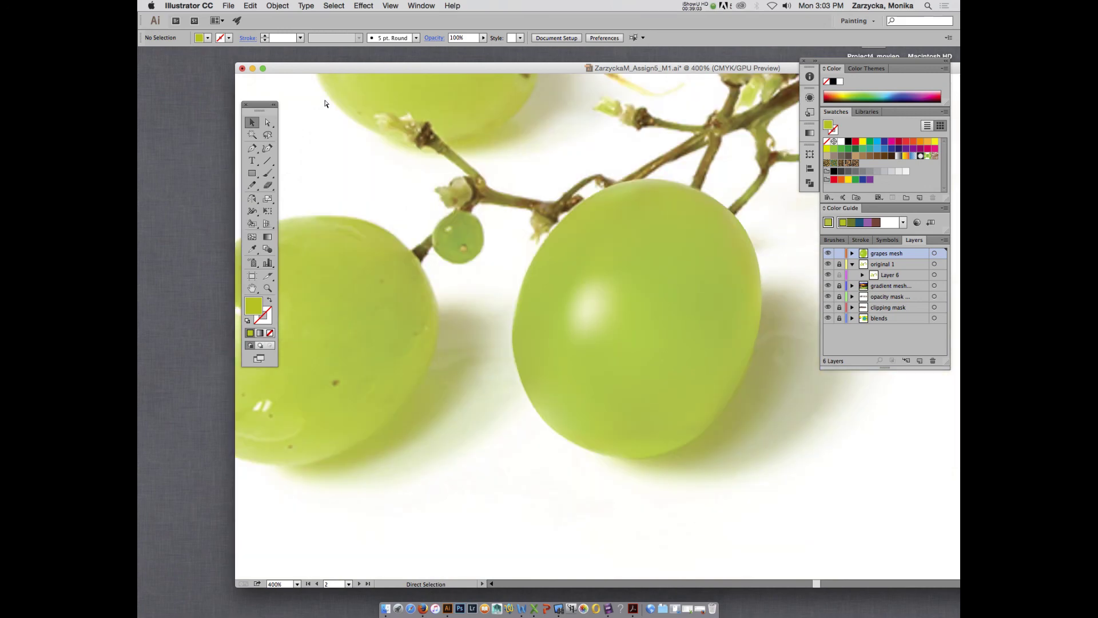
key(super+minus)
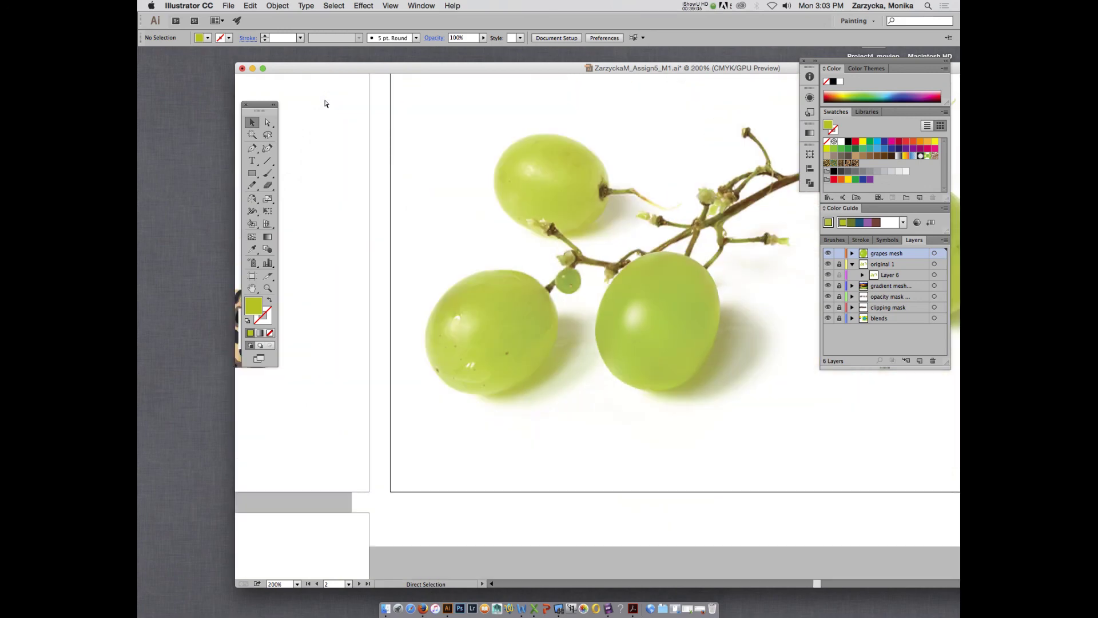
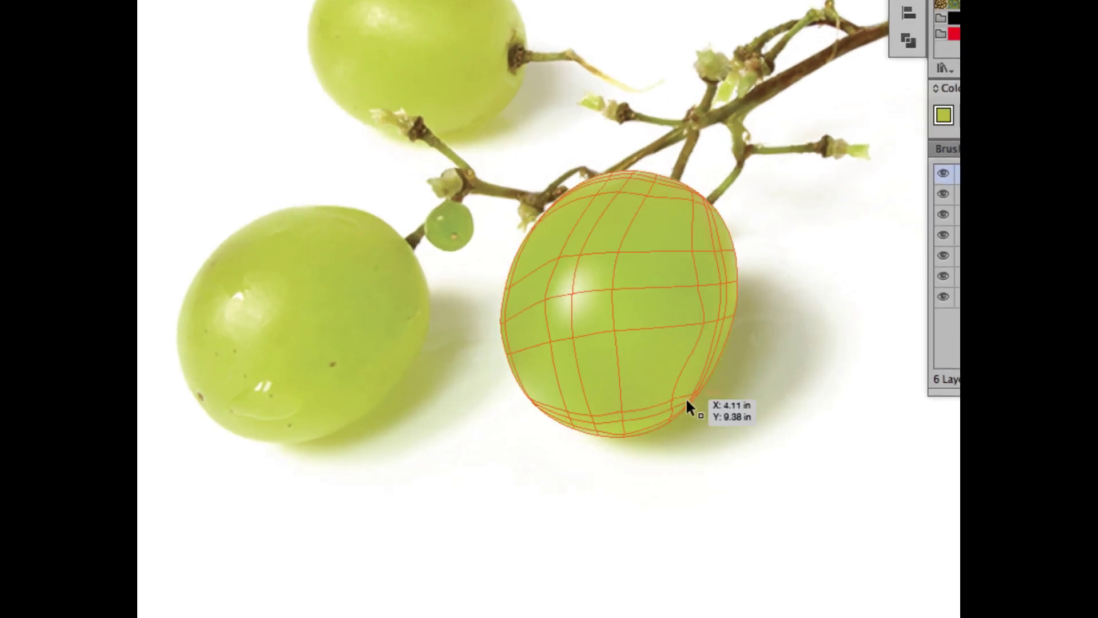
click(687, 399)
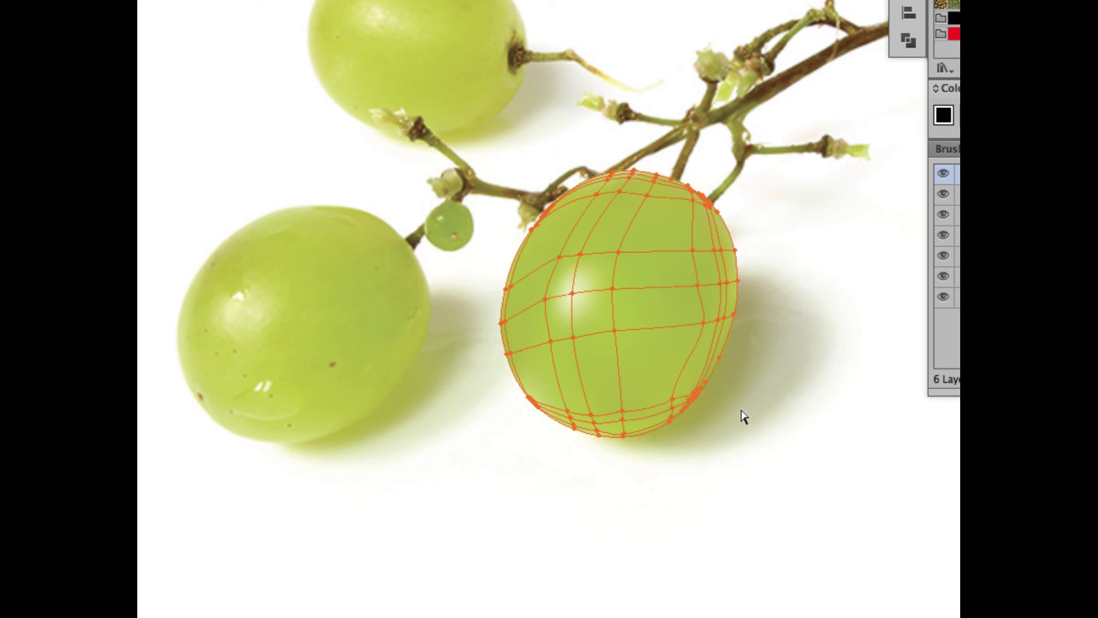
click(742, 419)
mouse_move(689, 402)
mouse_down()
mouse_move(718, 402)
mouse_move(691, 392)
mouse_up()
click(723, 406)
super+click(944, 174)
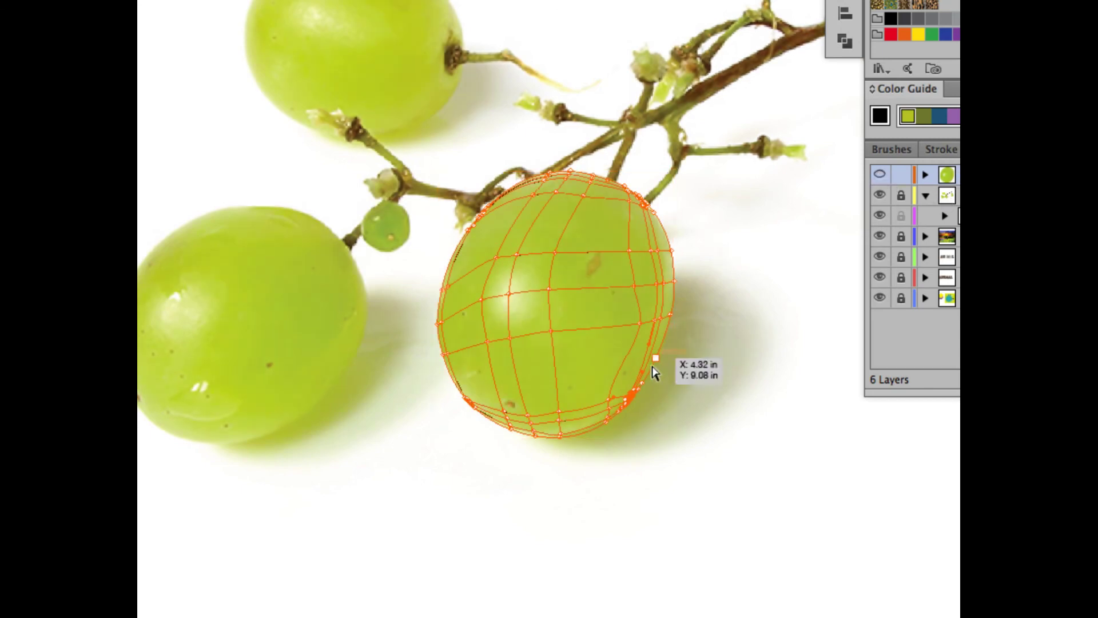
- Sample the photo's darker green at the lower-right edge for the selected cluster of mesh points
key(v)
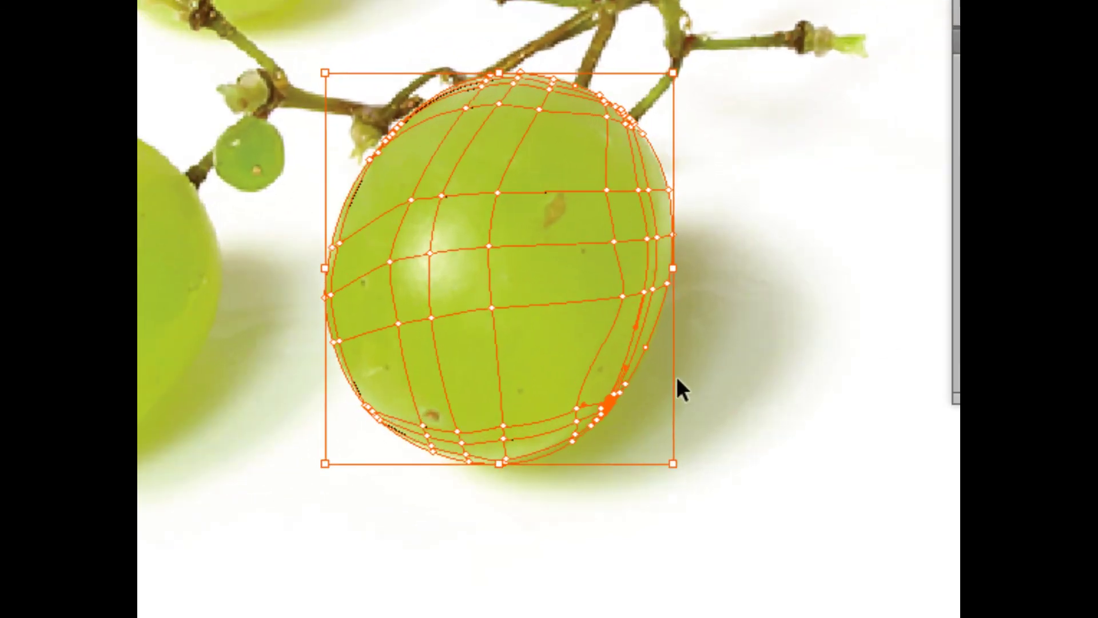
key(a)
key(v)
key(a)
key(v)
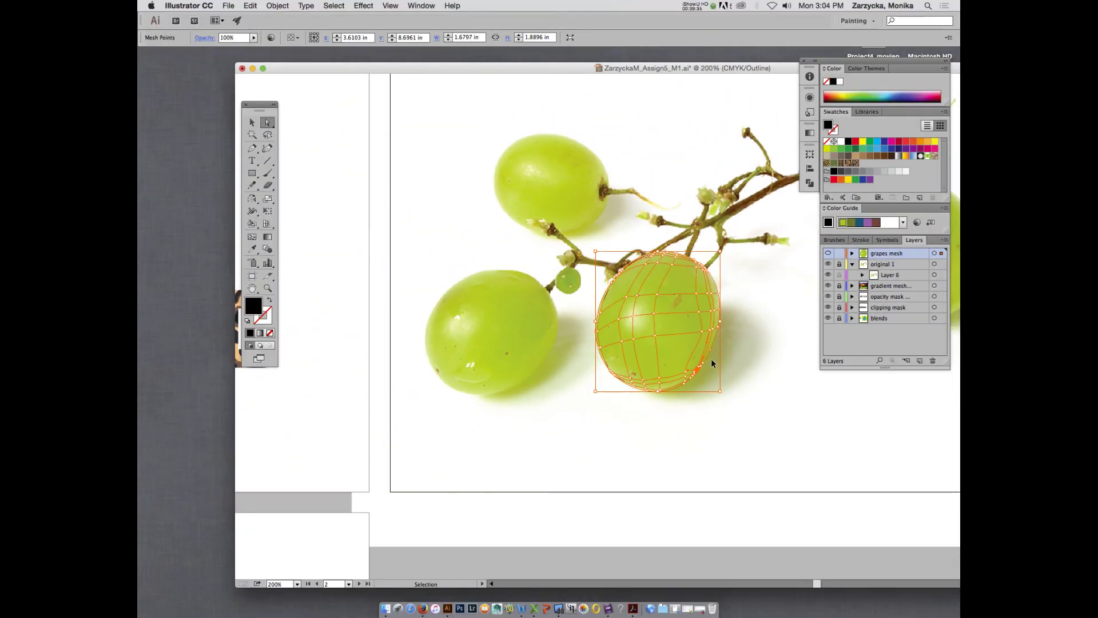
key(super+equal)
key(super+equal)
key(super+equal)
key(super+equal)
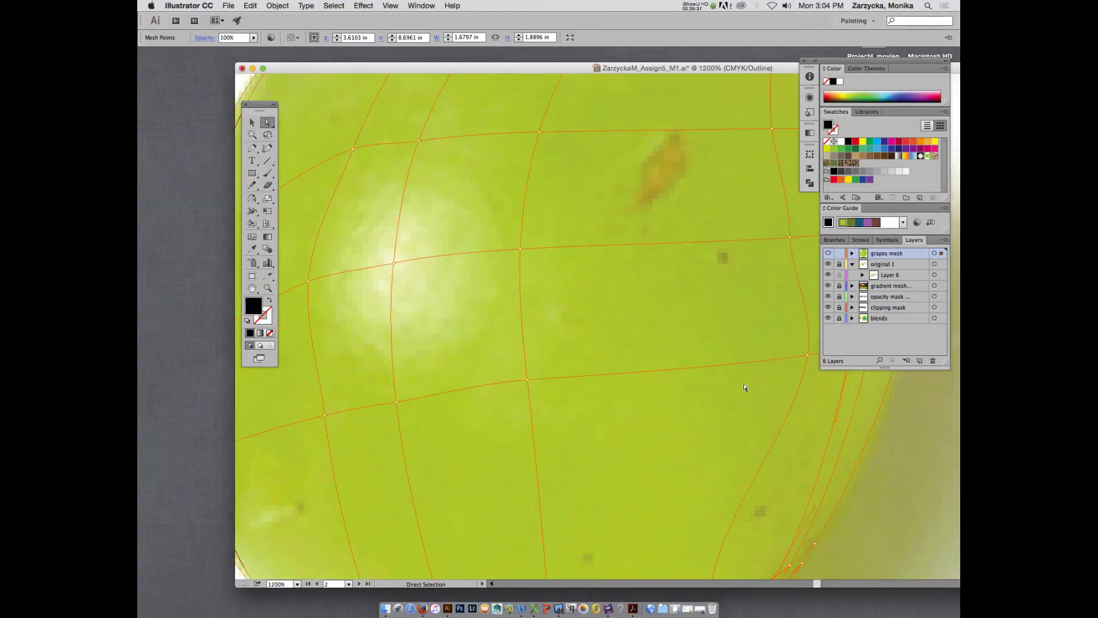
scroll(775, 463, down, 3)
key(i)
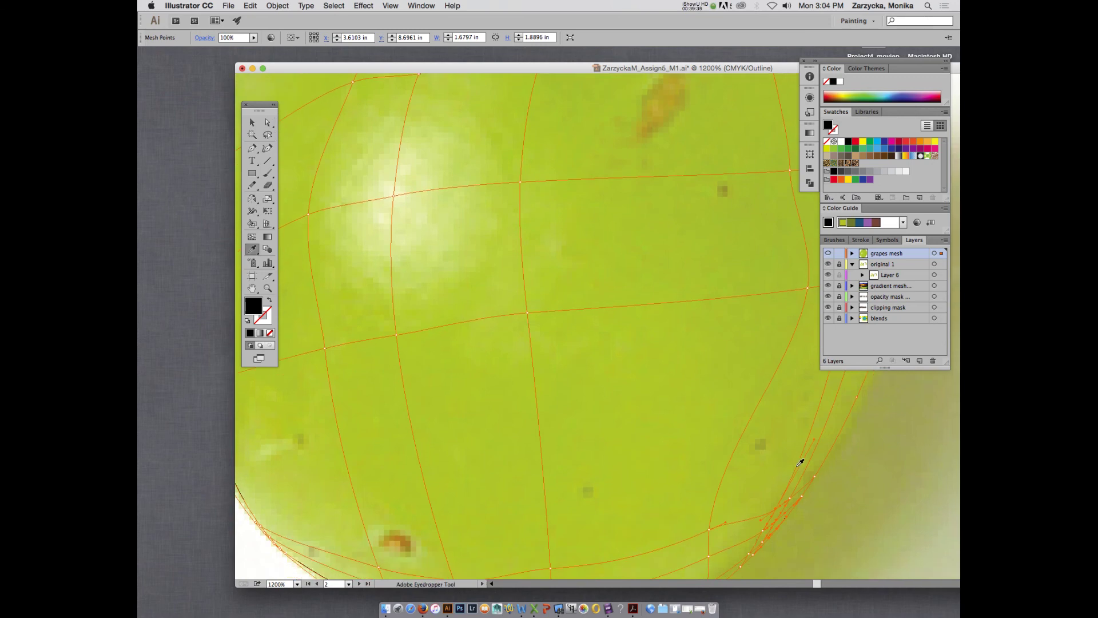
click(808, 481)
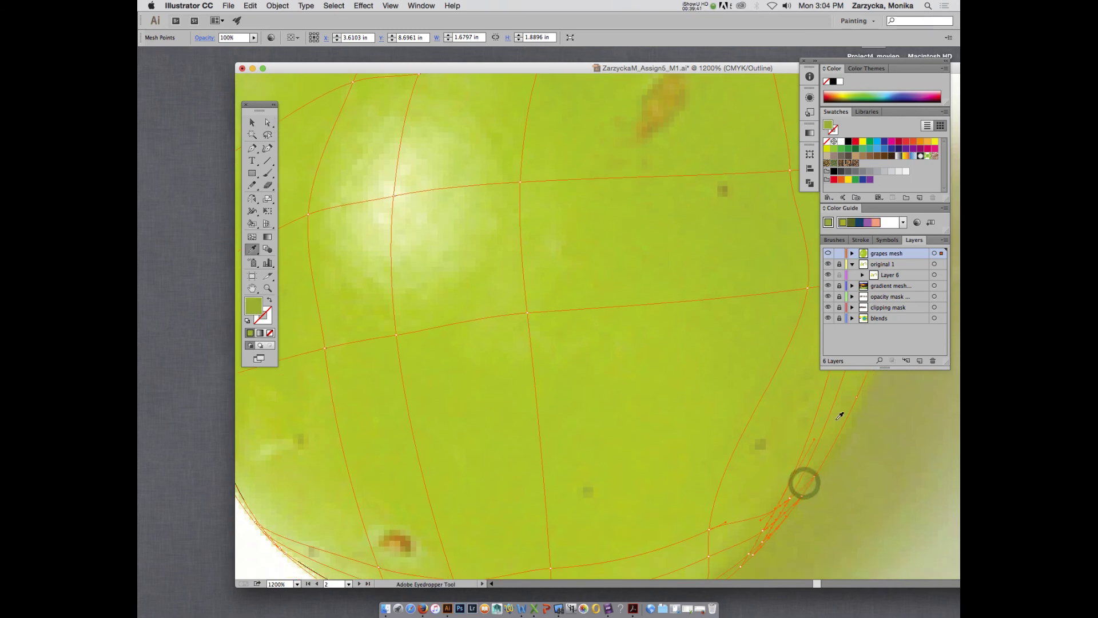
- Hide and reshow the grapes mesh layer to compare it with the photo, and return it to full preview
click(828, 253)
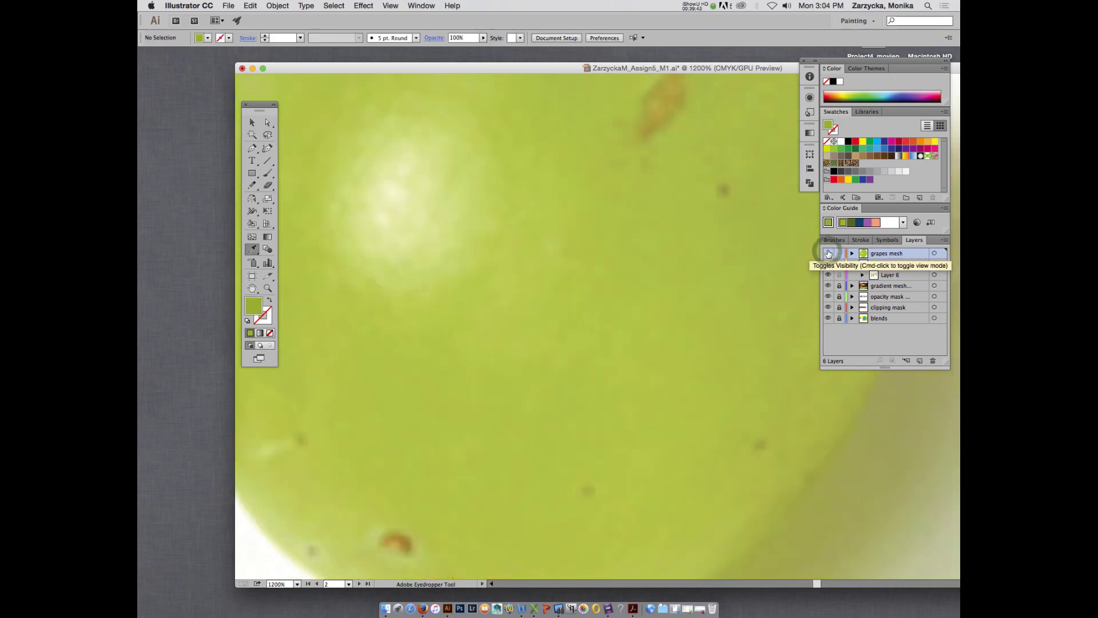
click(828, 252)
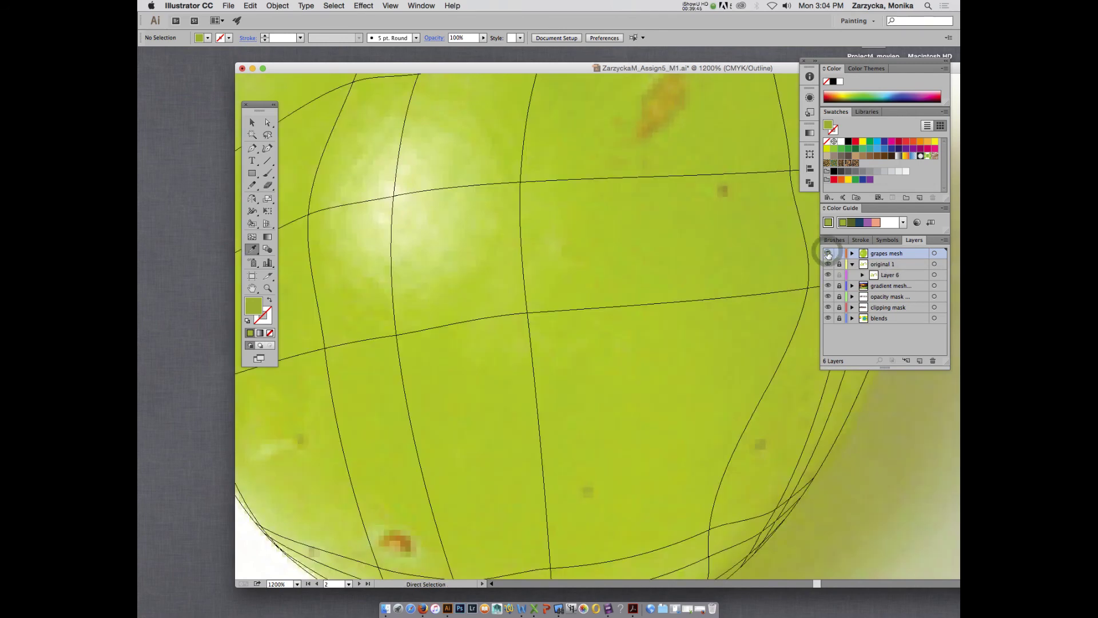
super+click(828, 253)
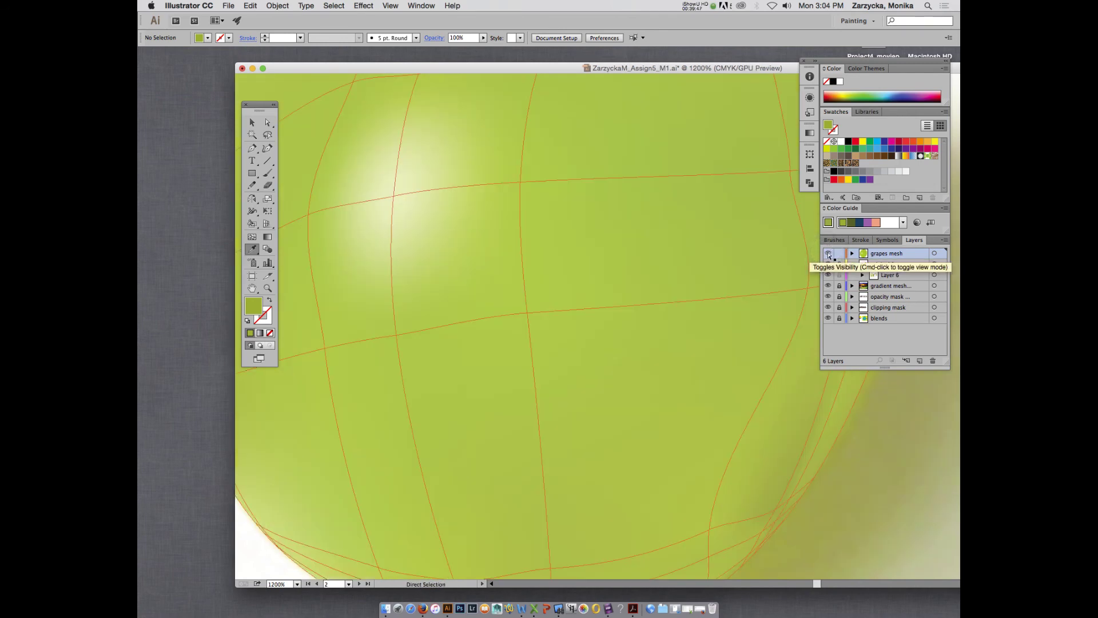
key(super+minus)
click(829, 253)
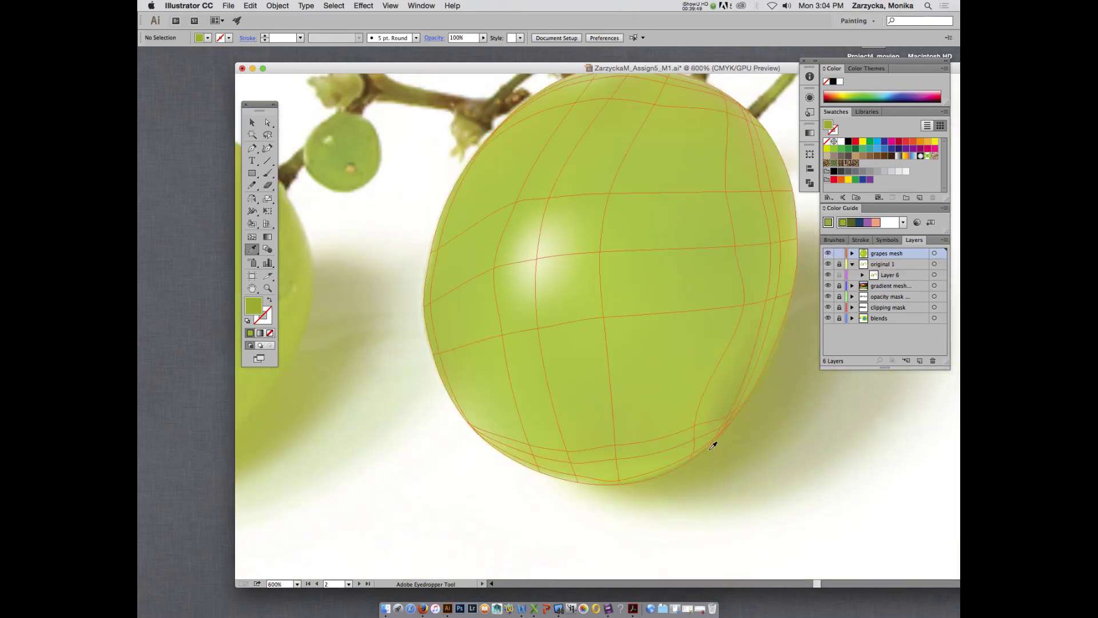
- Sample the photo's green for the single mesh point at the lower-right edge, and preview the deselected grapes mesh layer
click(268, 122)
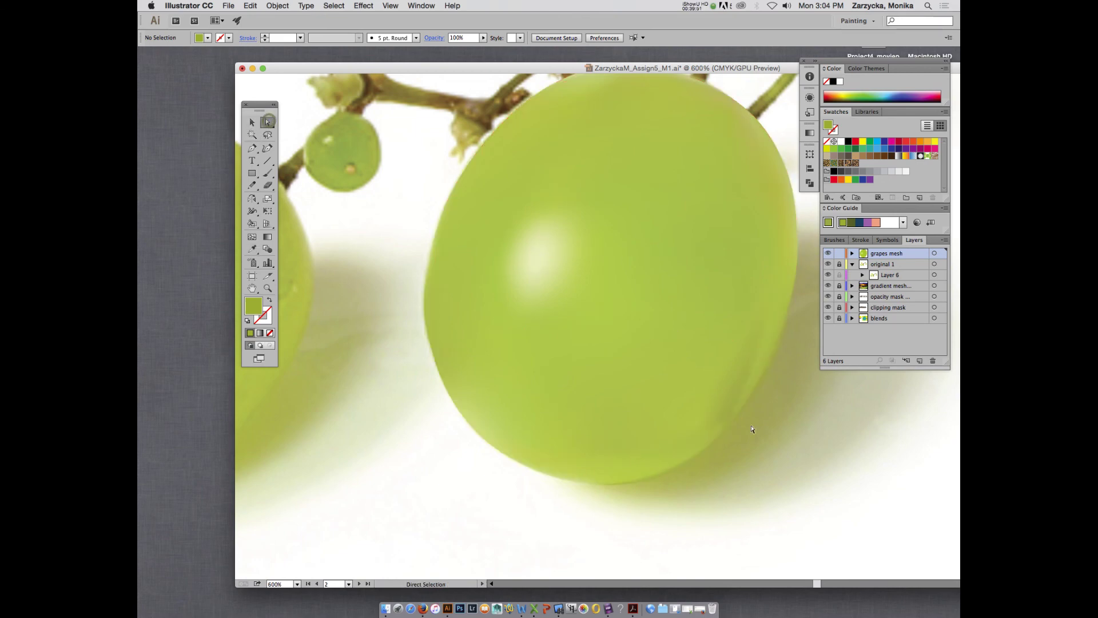
click(730, 415)
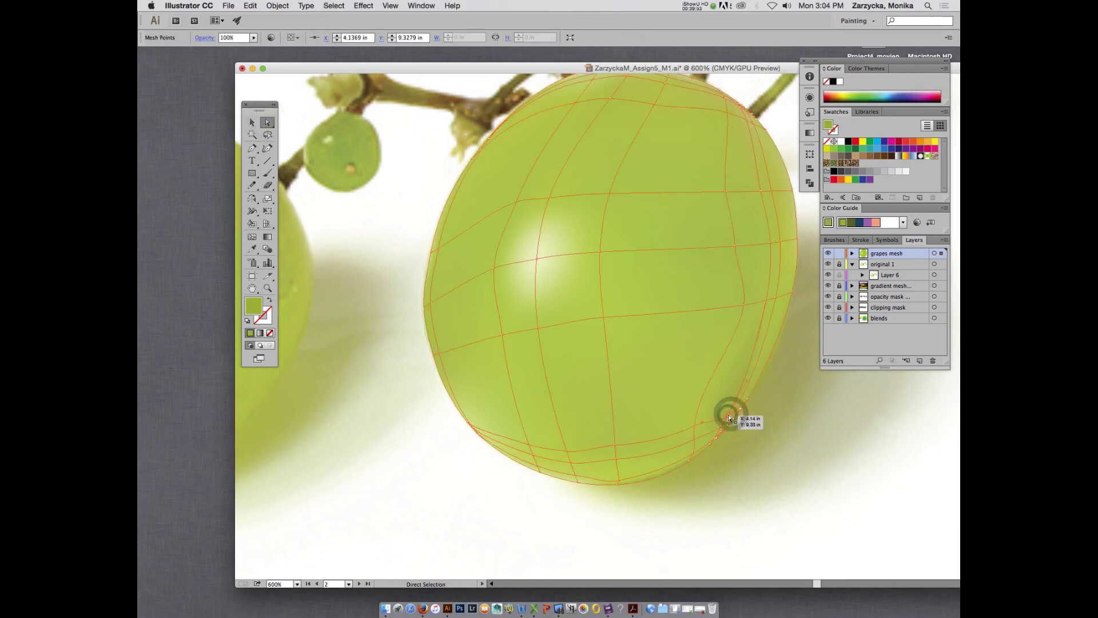
key(u)
super+click(828, 254)
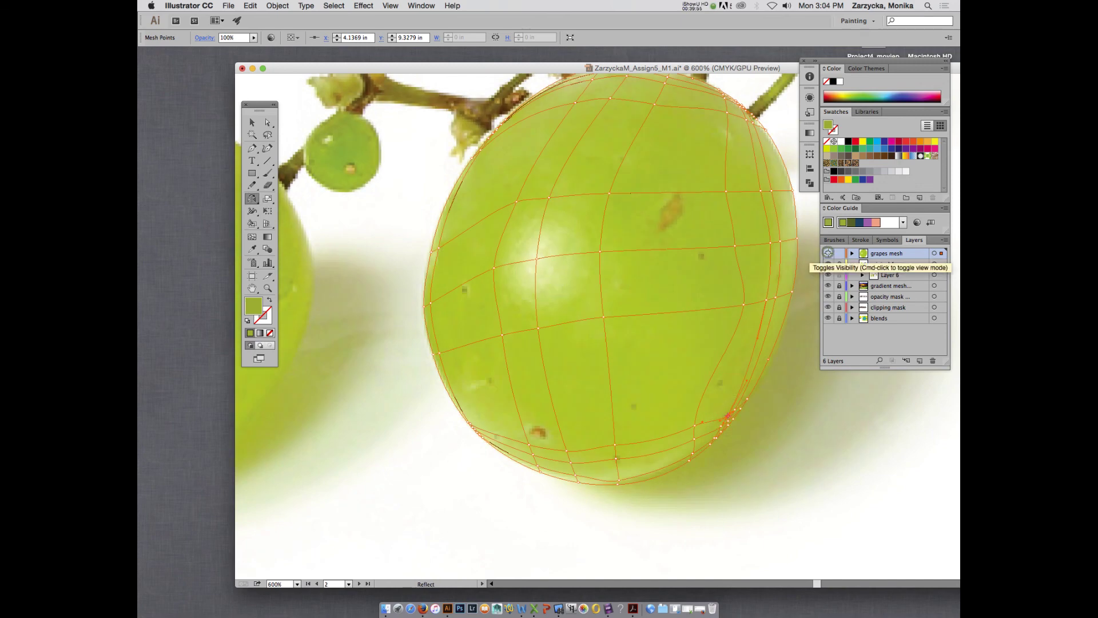
key(i)
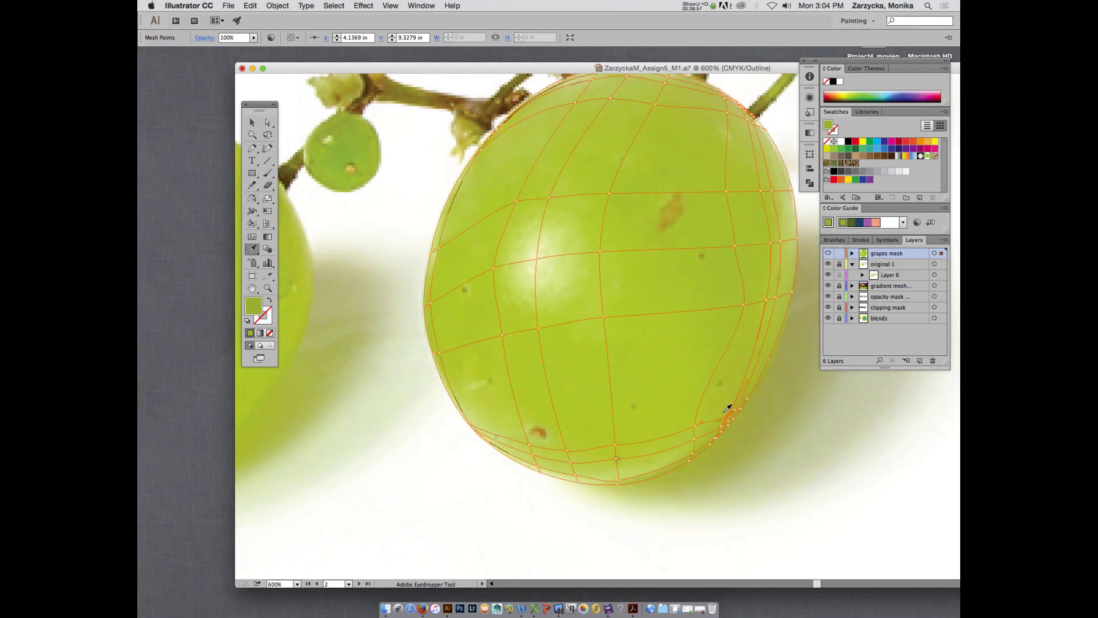
click(724, 412)
super+click(828, 253)
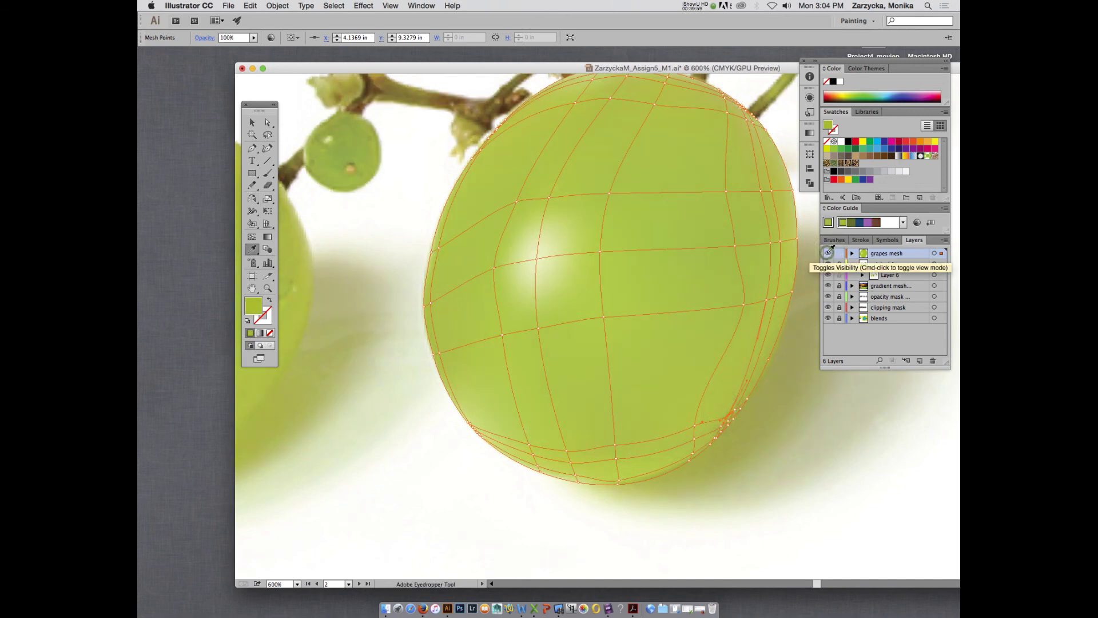
click(252, 121)
click(890, 535)
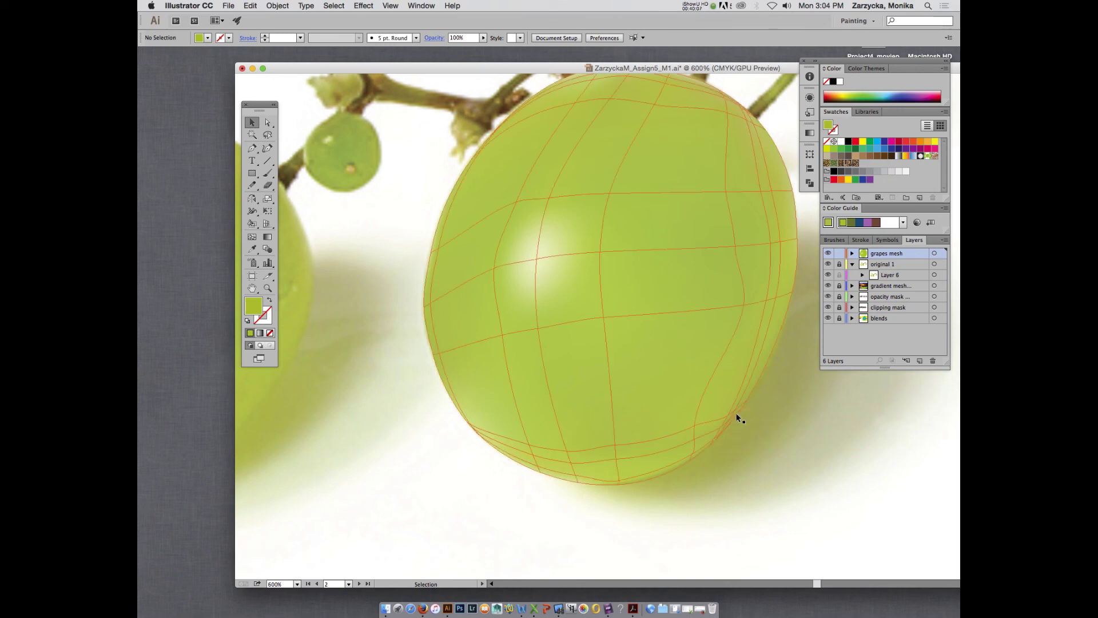
click(694, 6)
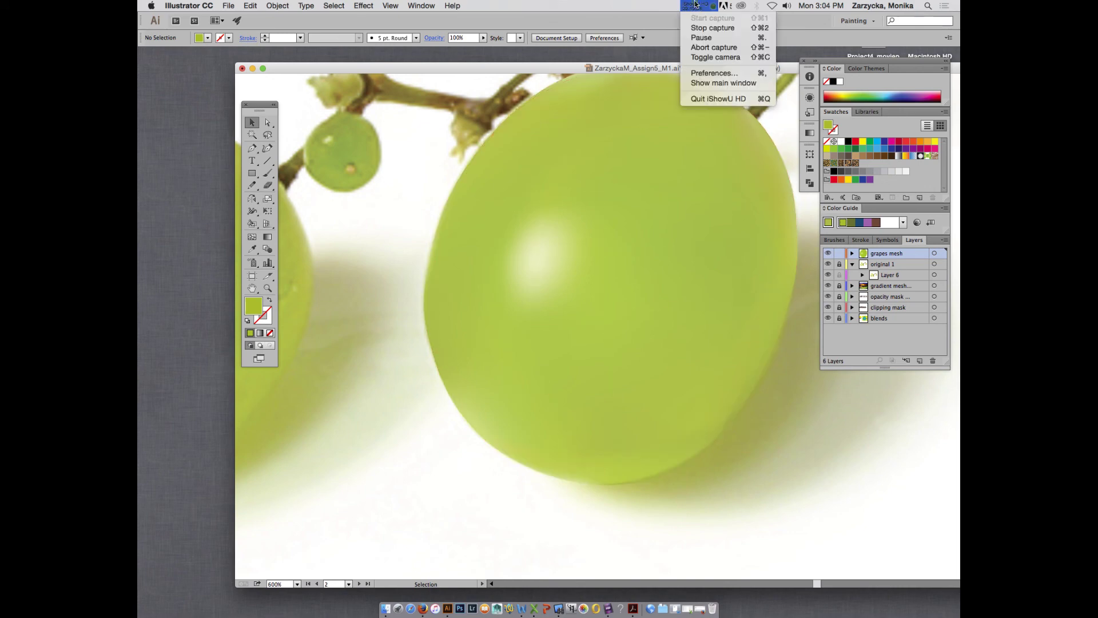
click(699, 39)
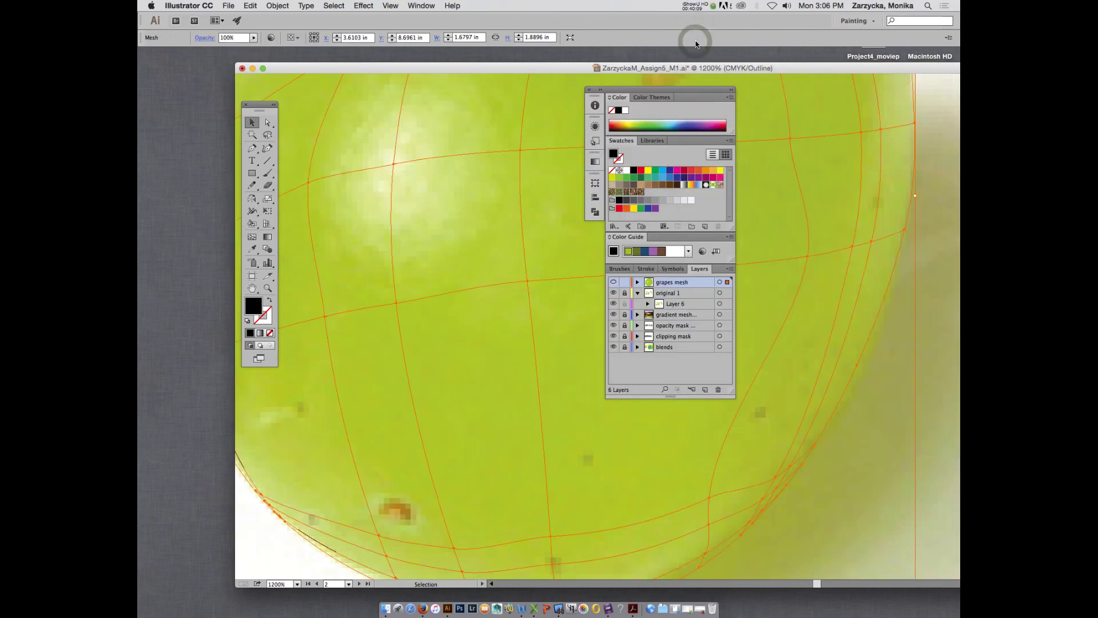
key(super+minus)
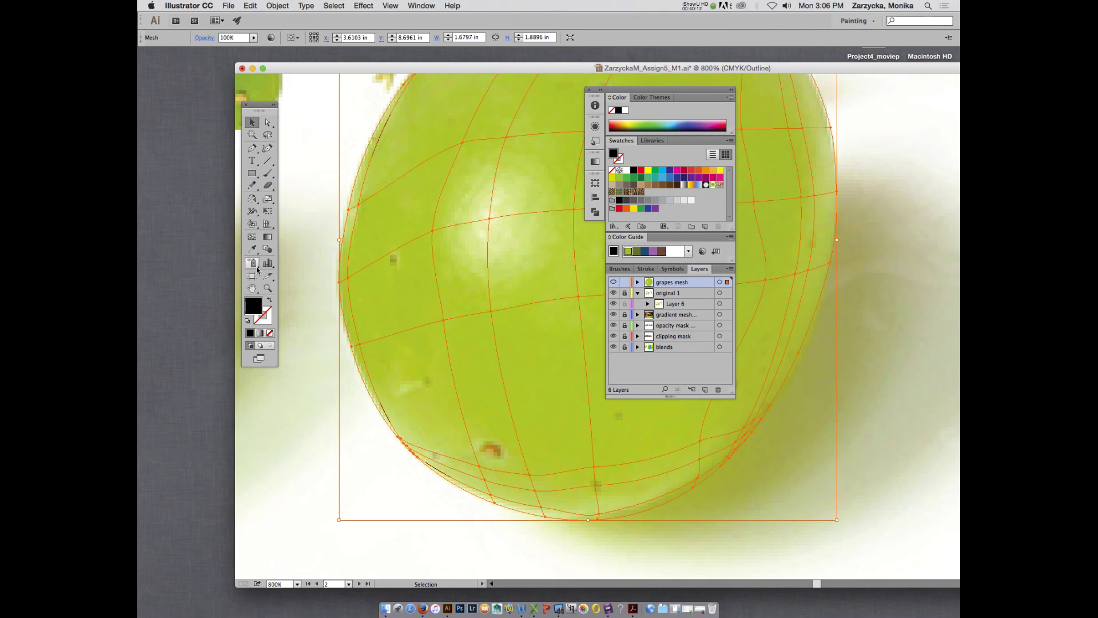
click(252, 236)
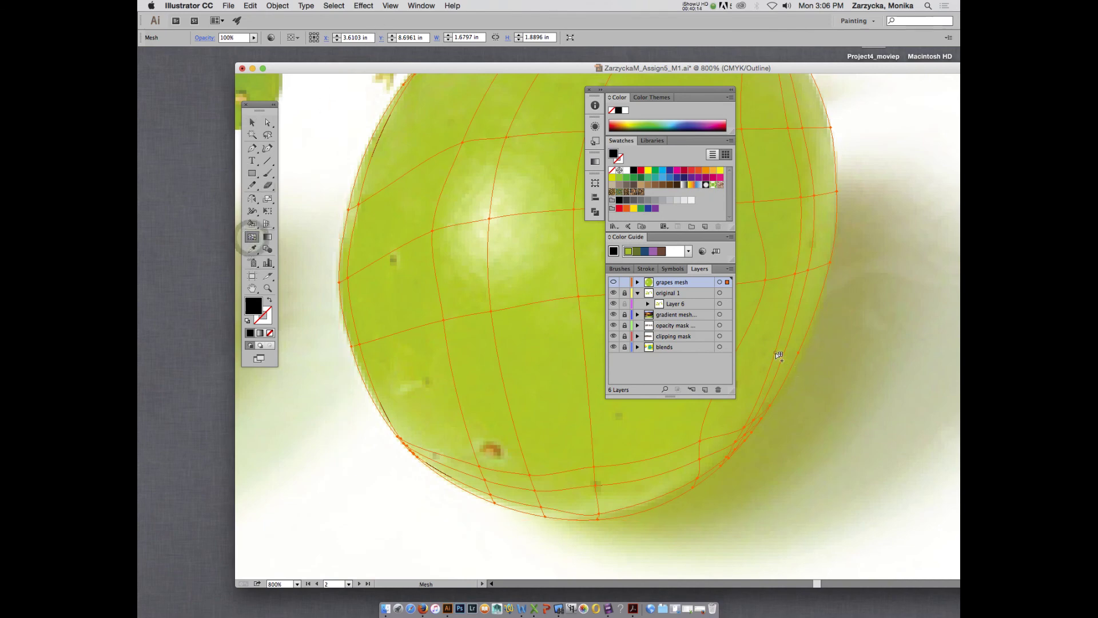
click(776, 354)
key(super)
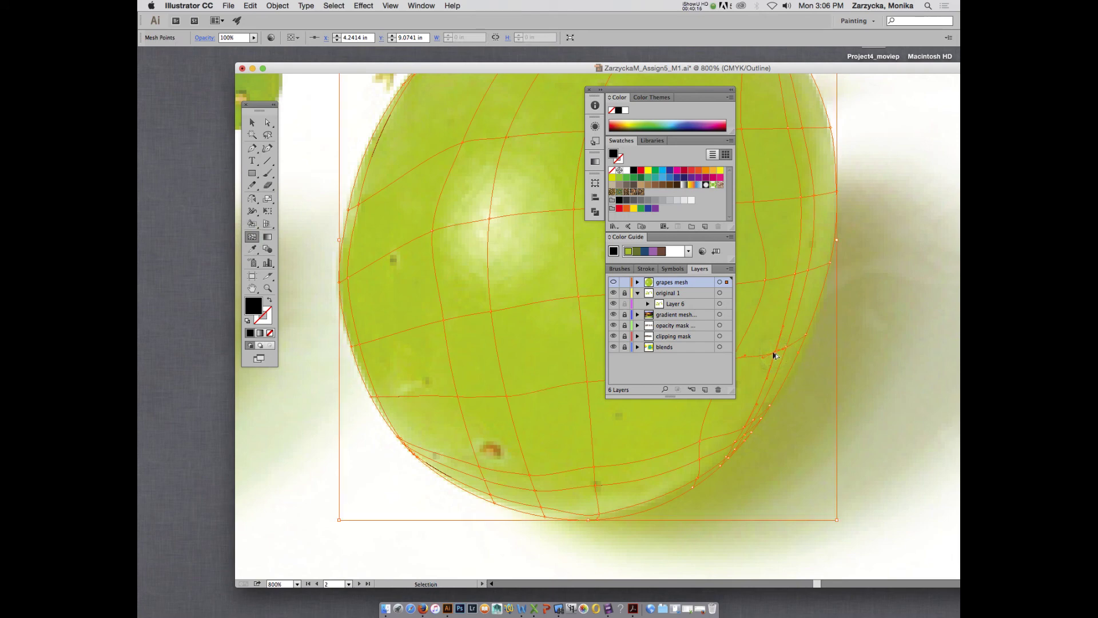
key(super+z)
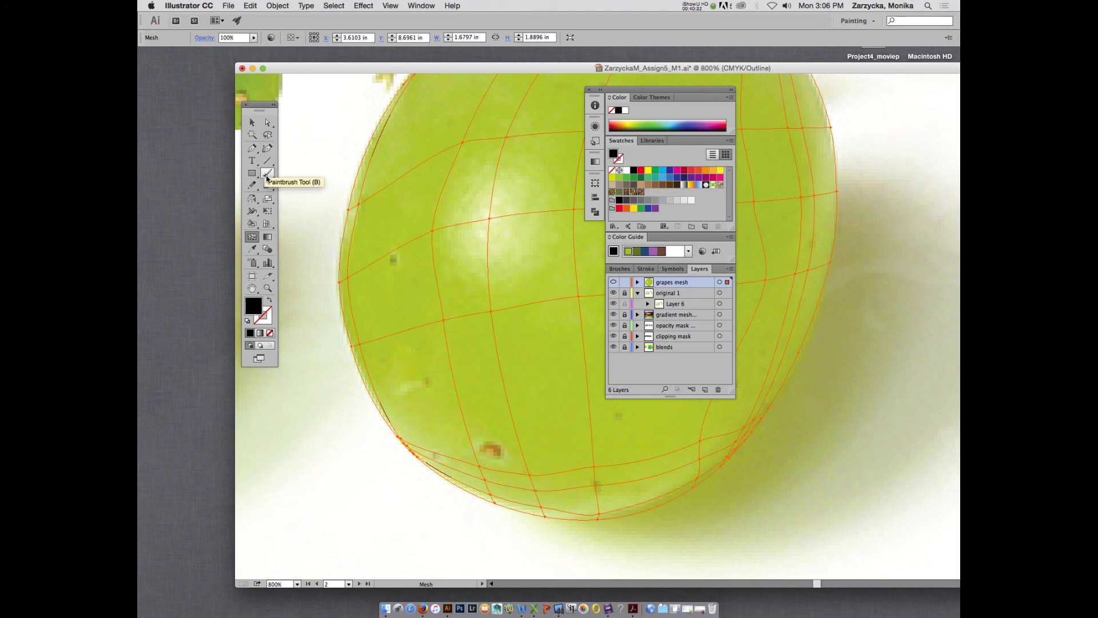
- Sample the photo's mid green for the selected grape mesh and add a new mesh row across the grape's lower part
key(i)
click(567, 368)
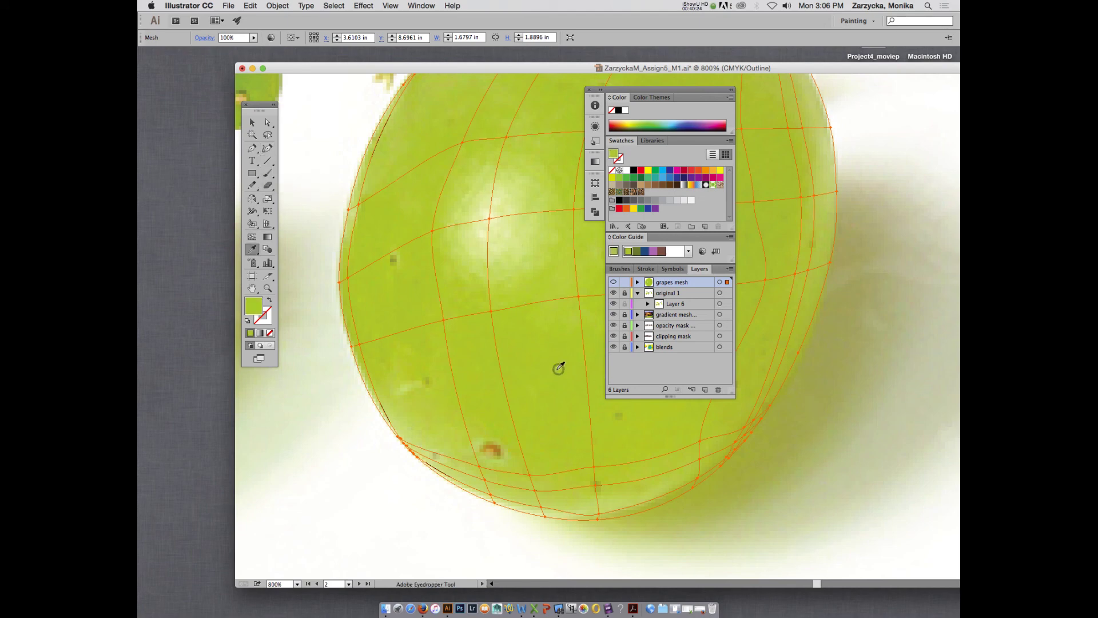
key(a)
key(u)
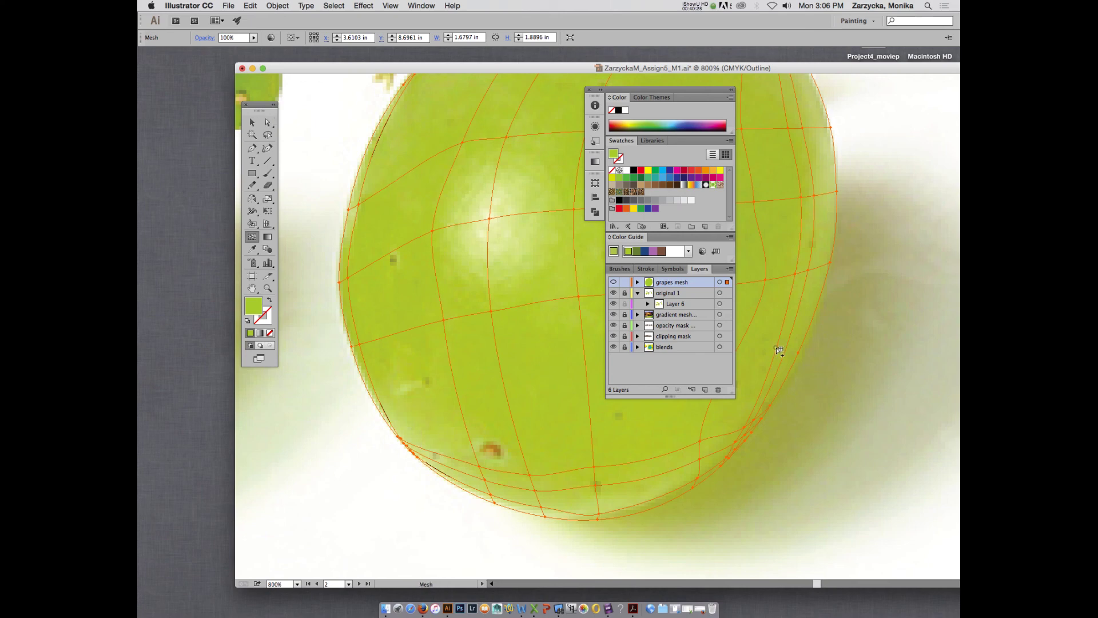
click(778, 348)
key(i)
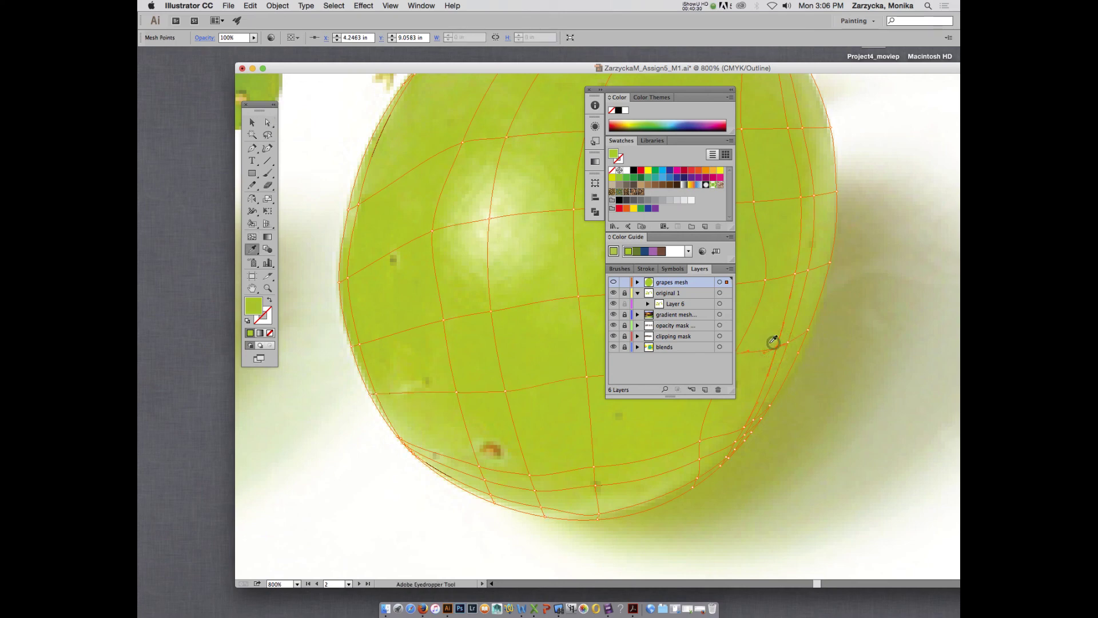
- Sample the photo's greens for the new row's mesh point on the grape's left edge and the first point inside it
key(a)
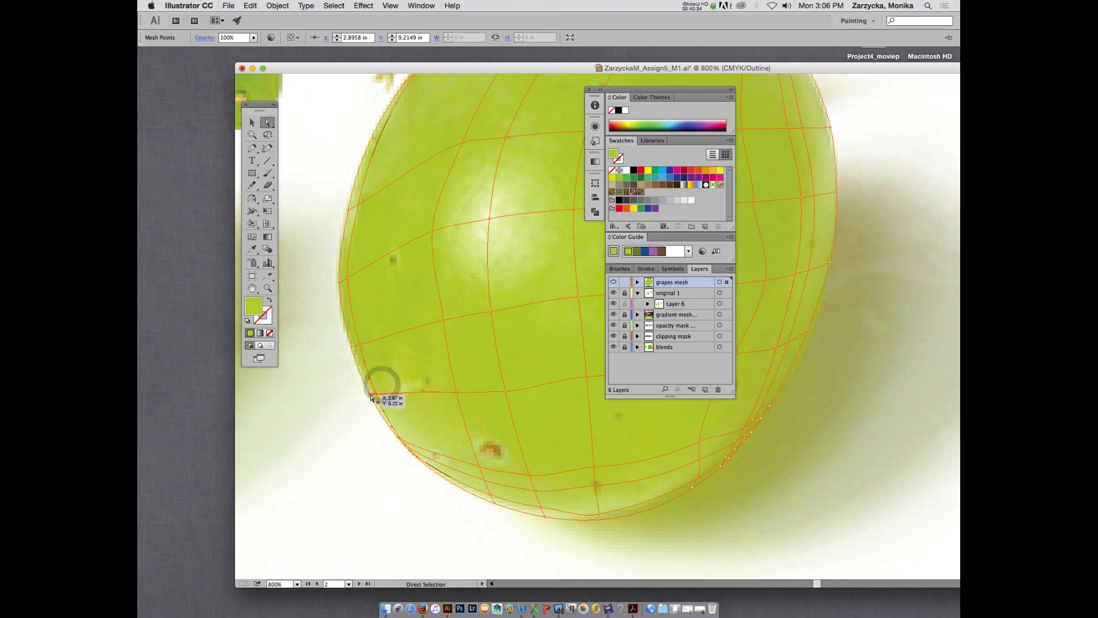
click(371, 396)
key(i)
click(369, 390)
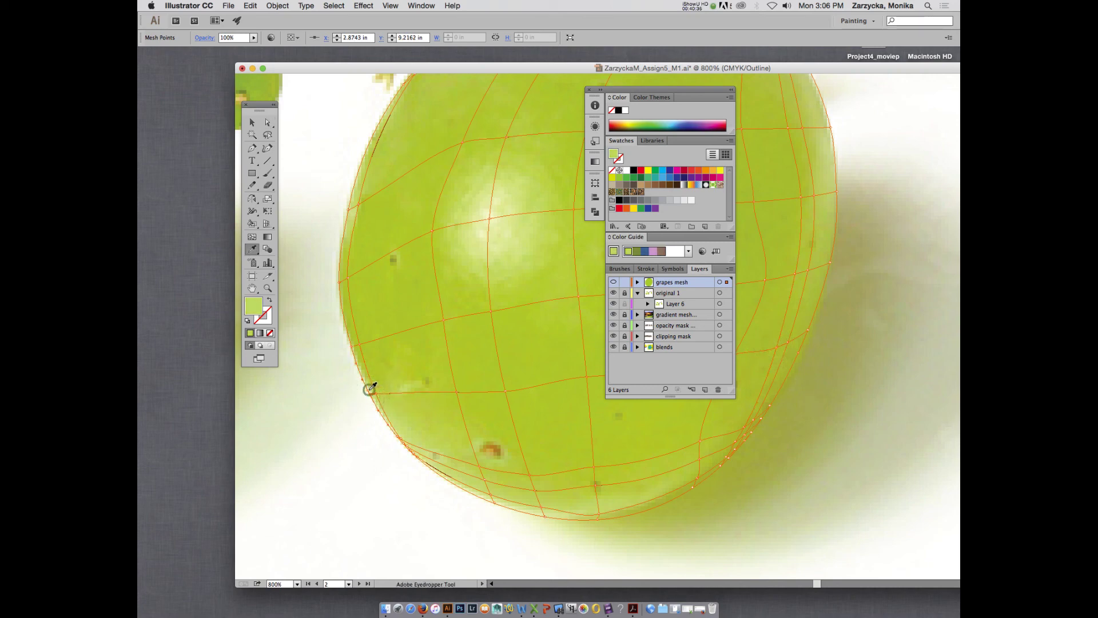
key(a)
drag(370, 392, 457, 394)
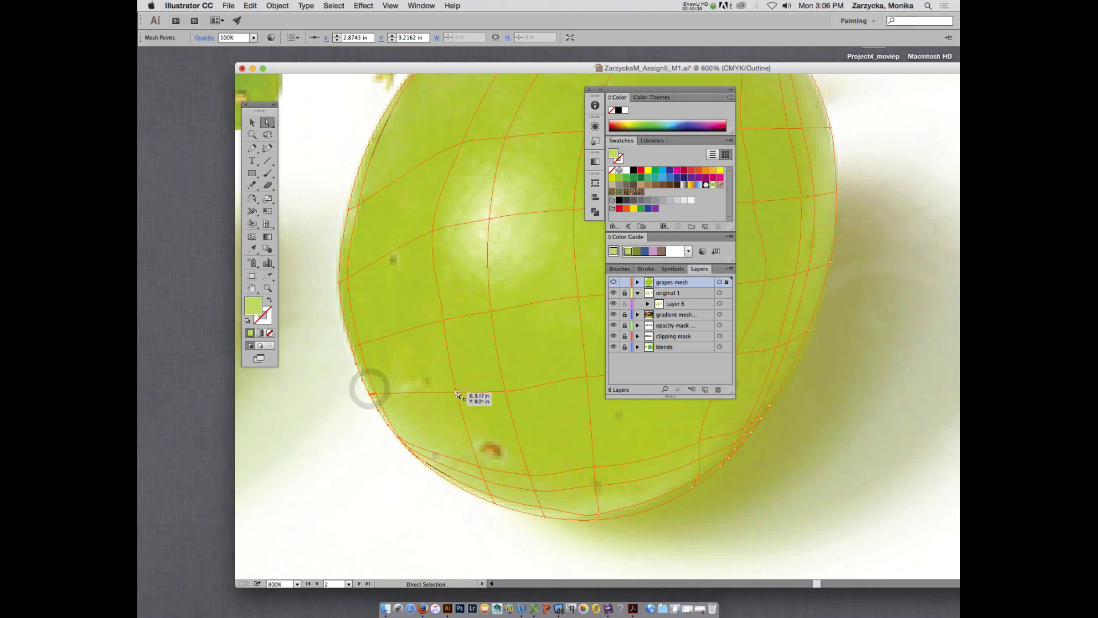
key(i)
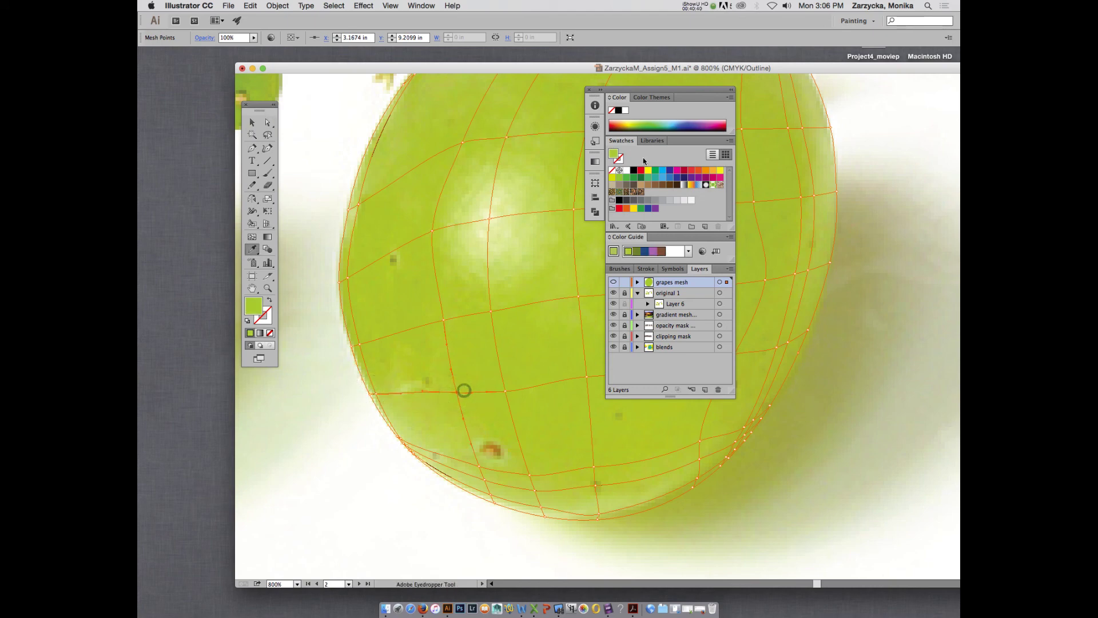
- Move the floating panels off the grape's right side and sample the photo's green for the new row's next mesh point
drag(676, 90, 434, 61)
key(a)
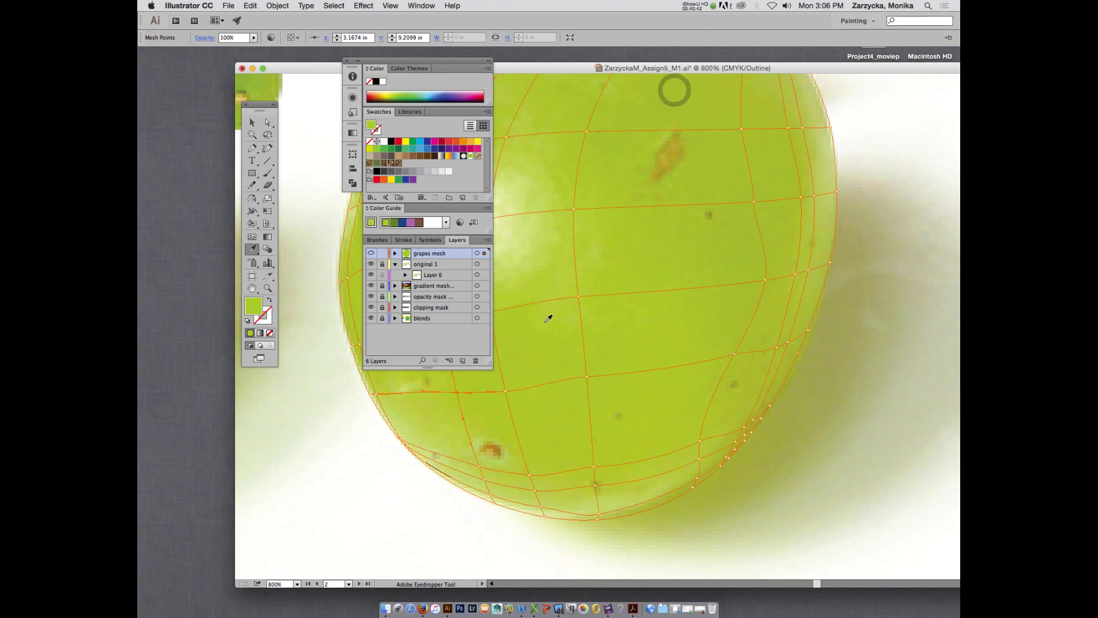
key(i)
click(522, 398)
key(a)
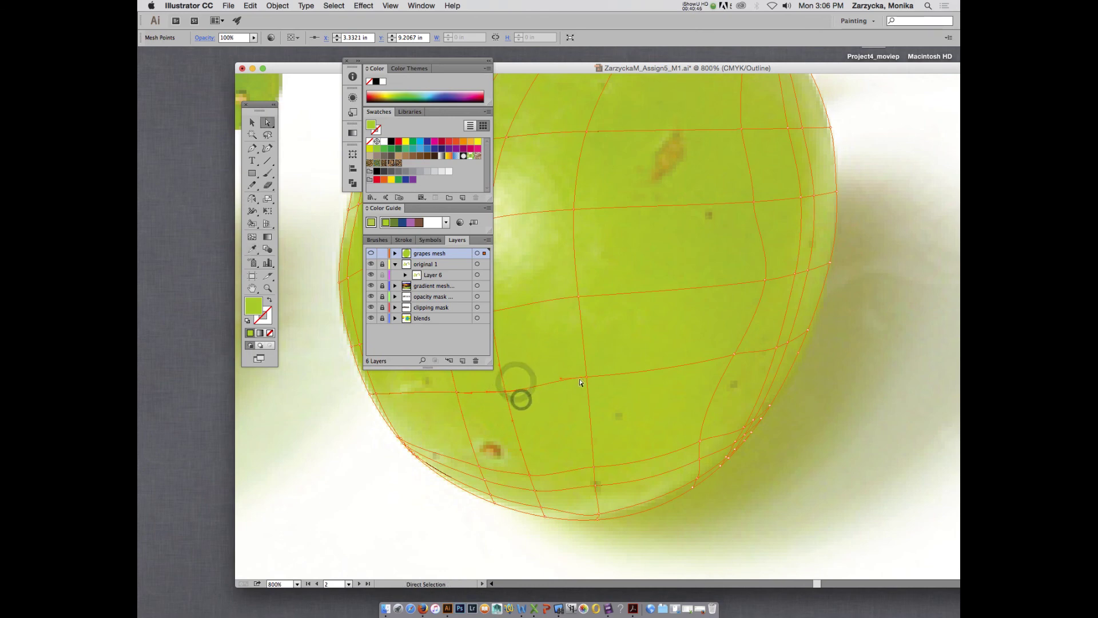
- Try to sample the photo's green for the mesh point in the middle of the new row
click(586, 376)
key(o)
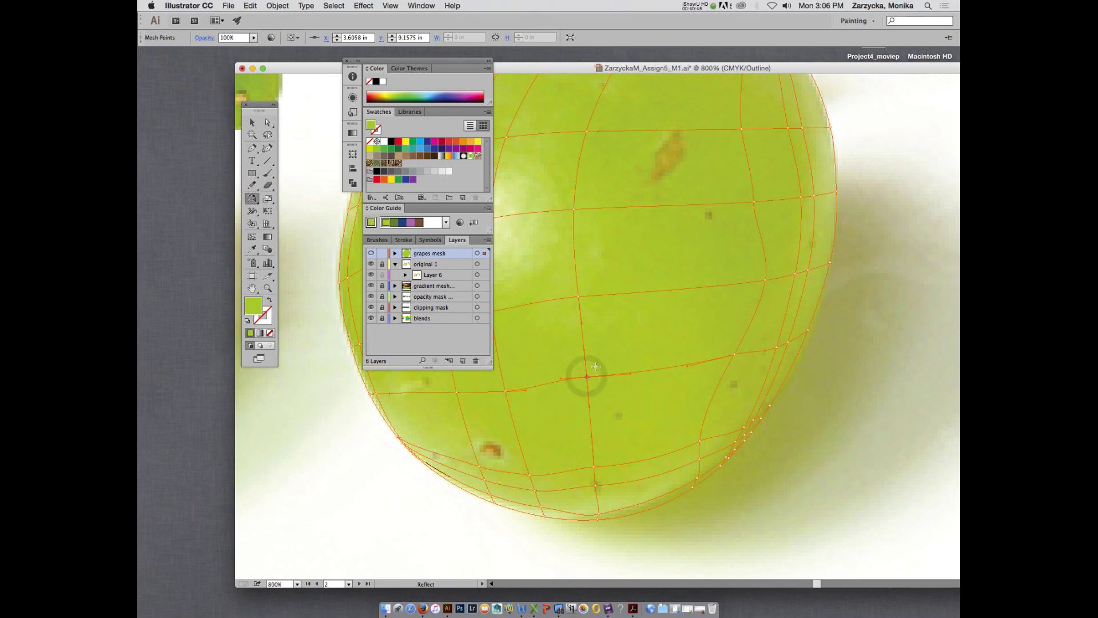
click(595, 367)
click(253, 123)
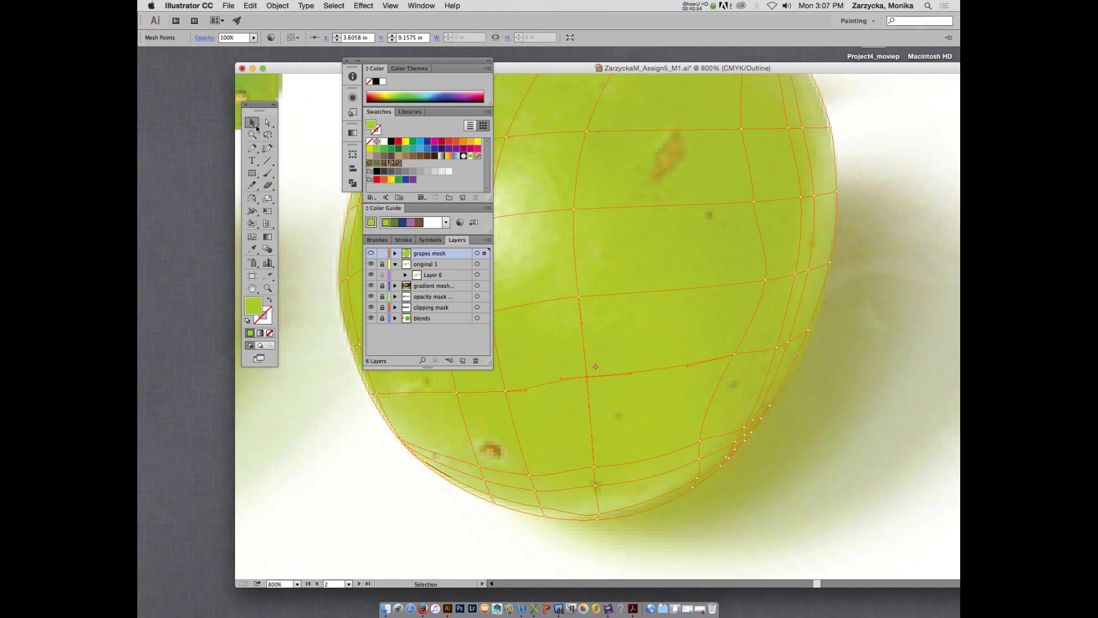
click(252, 249)
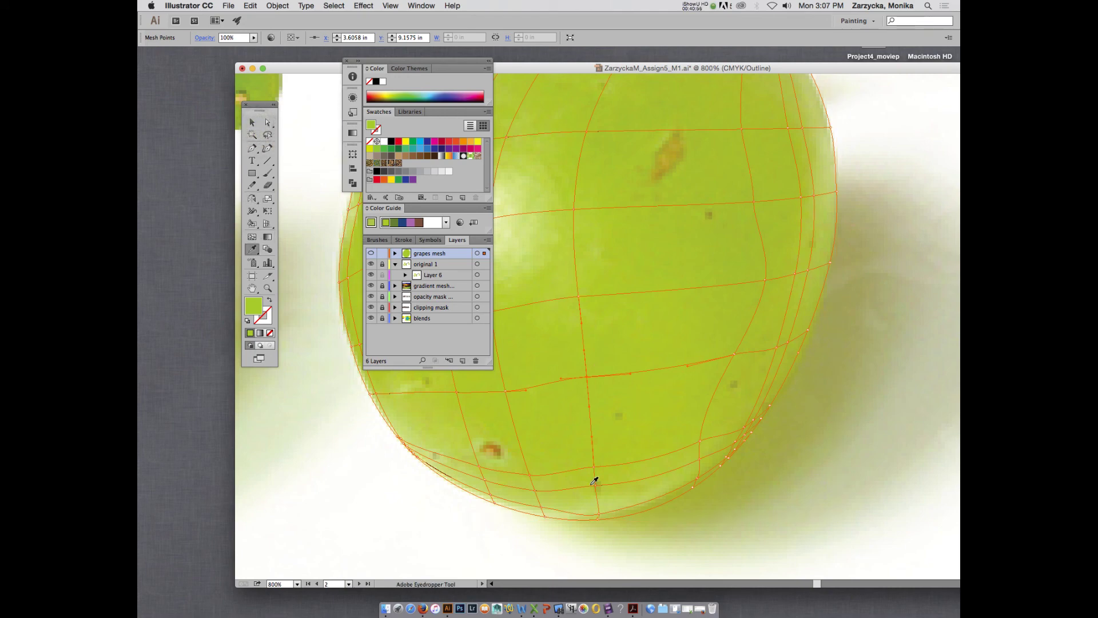
key(a)
click(589, 373)
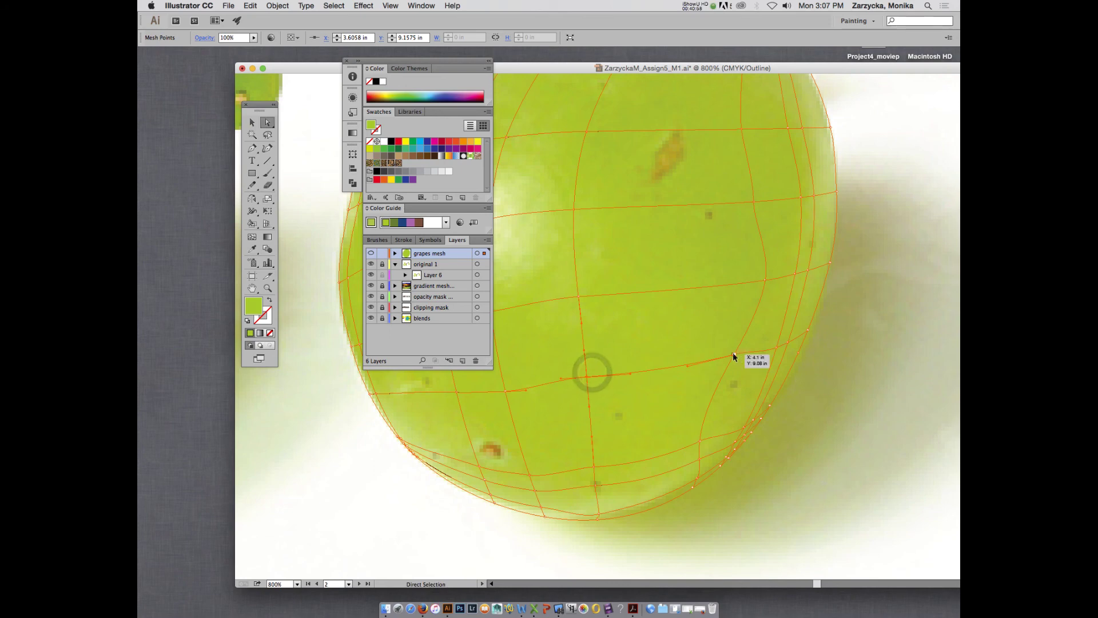
- Sample the photo's greens for the next two mesh points along the new row towards the grape's right edge
click(733, 354)
key(i)
click(727, 351)
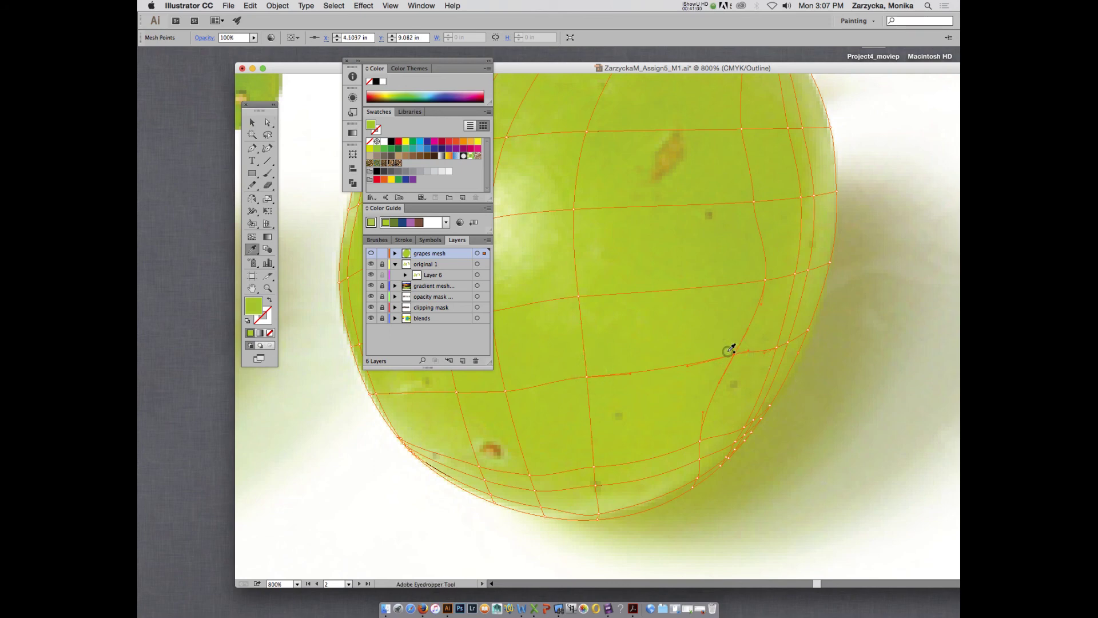
key(a)
click(776, 348)
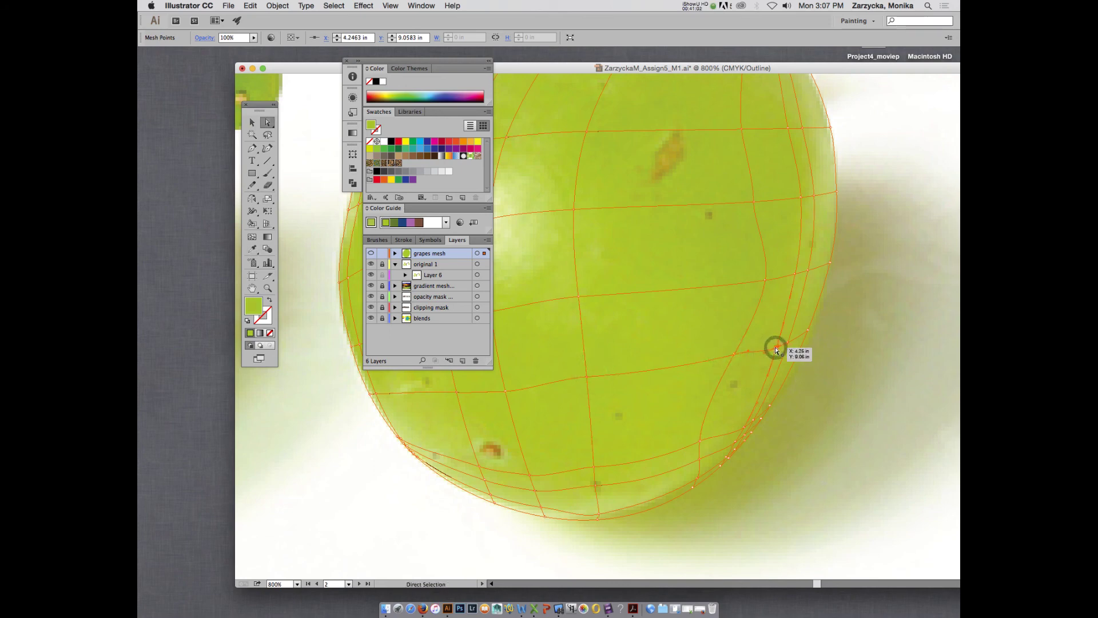
key(i)
- Sample the photo's darker greens for the two outermost mesh points of the new row at the grape's right edge
click(789, 341)
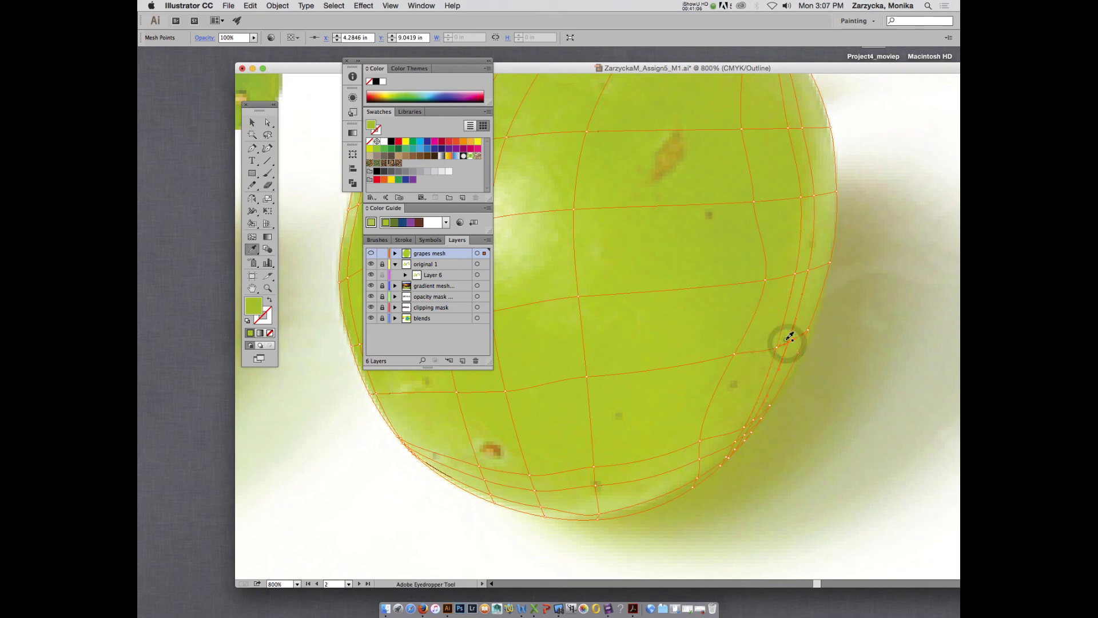
click(787, 339)
key(a)
click(807, 331)
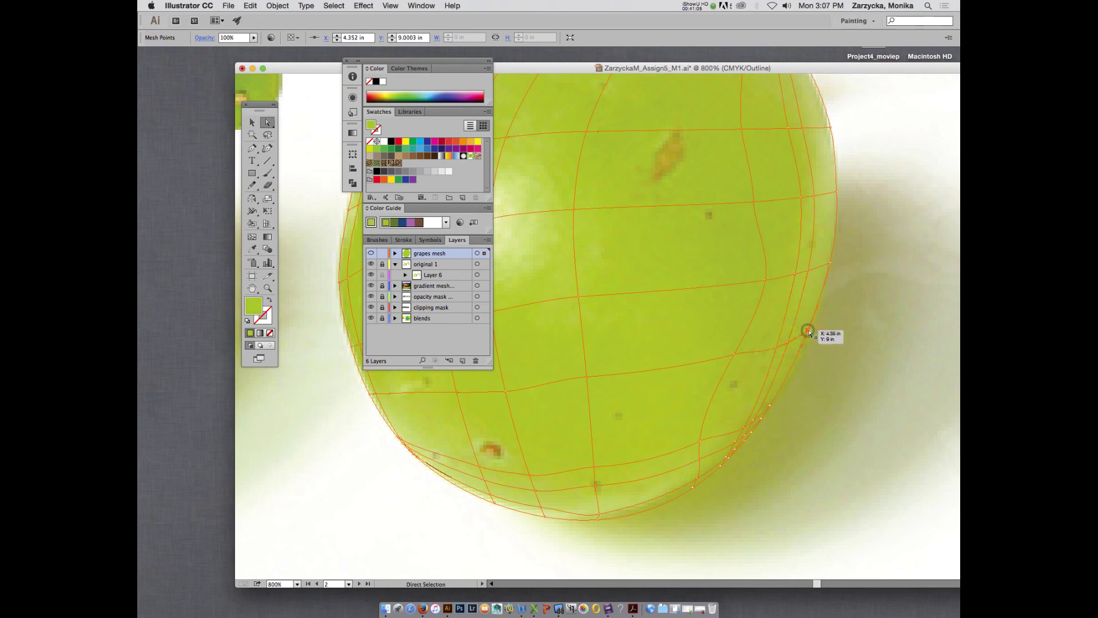
key(i)
click(808, 332)
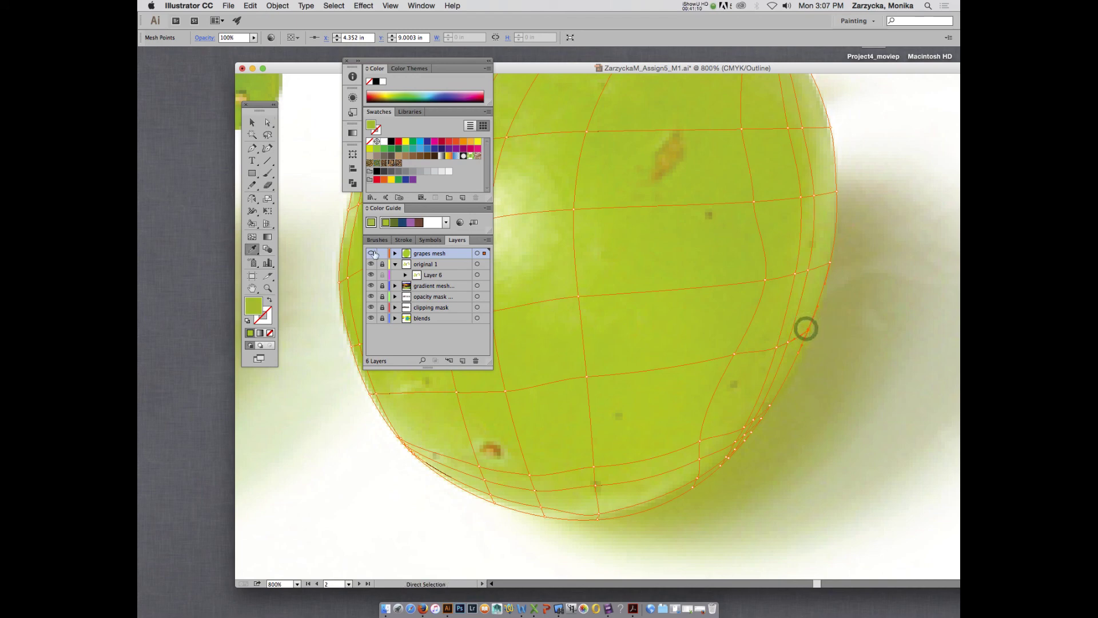
- Preview the grapes mesh layer to check the grape's colouring, and return it to outlines with nothing selected
super+click(372, 253)
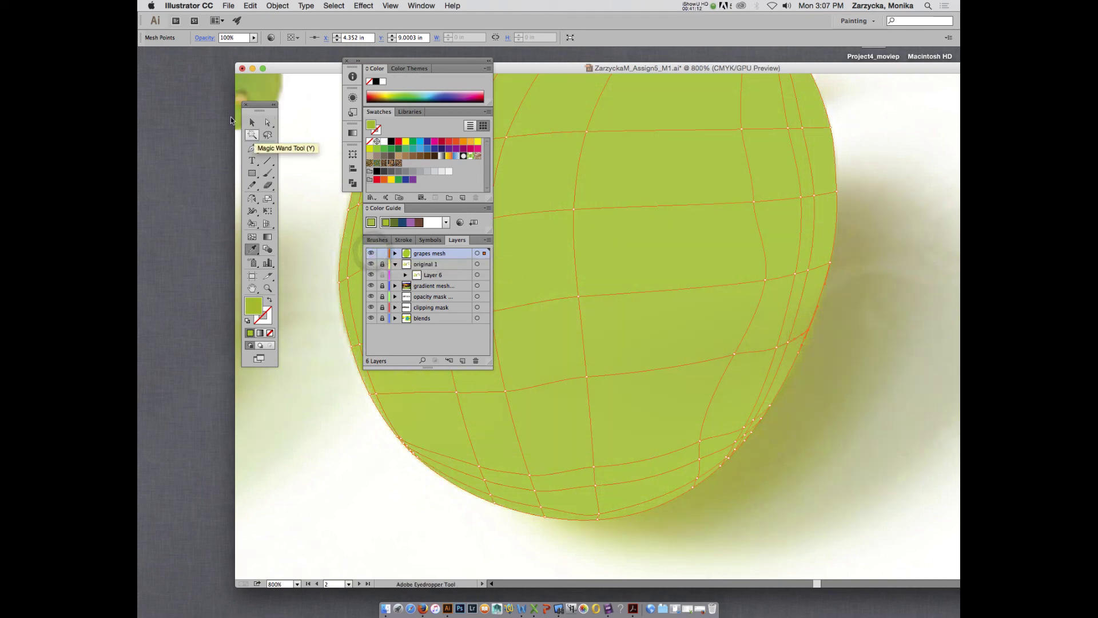
click(251, 123)
click(932, 284)
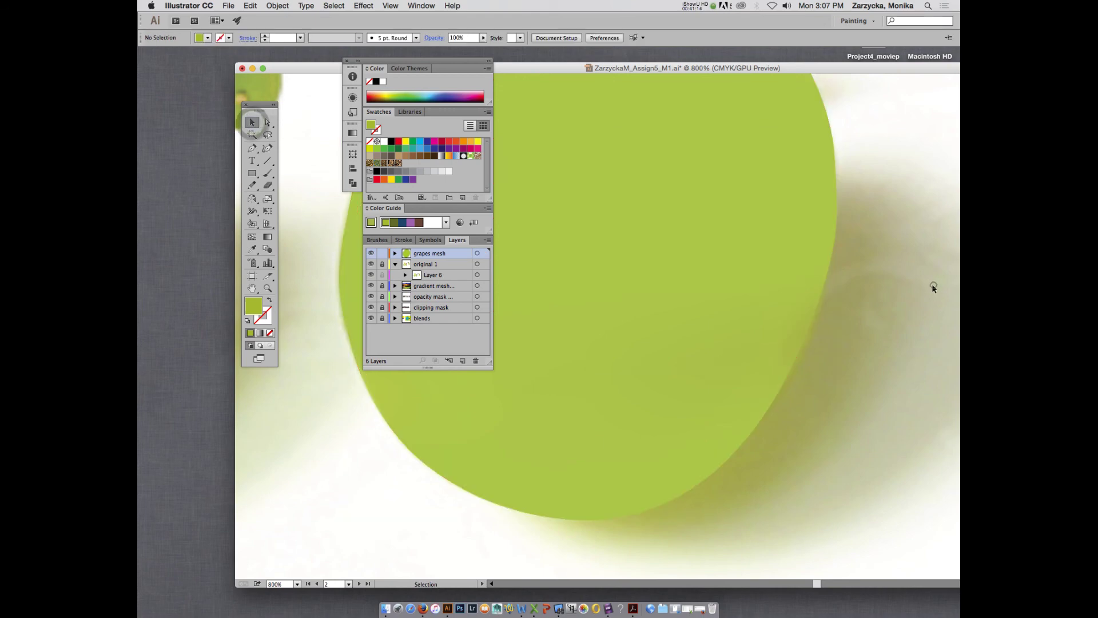
alt+super+click(930, 288)
alt+super+click(931, 289)
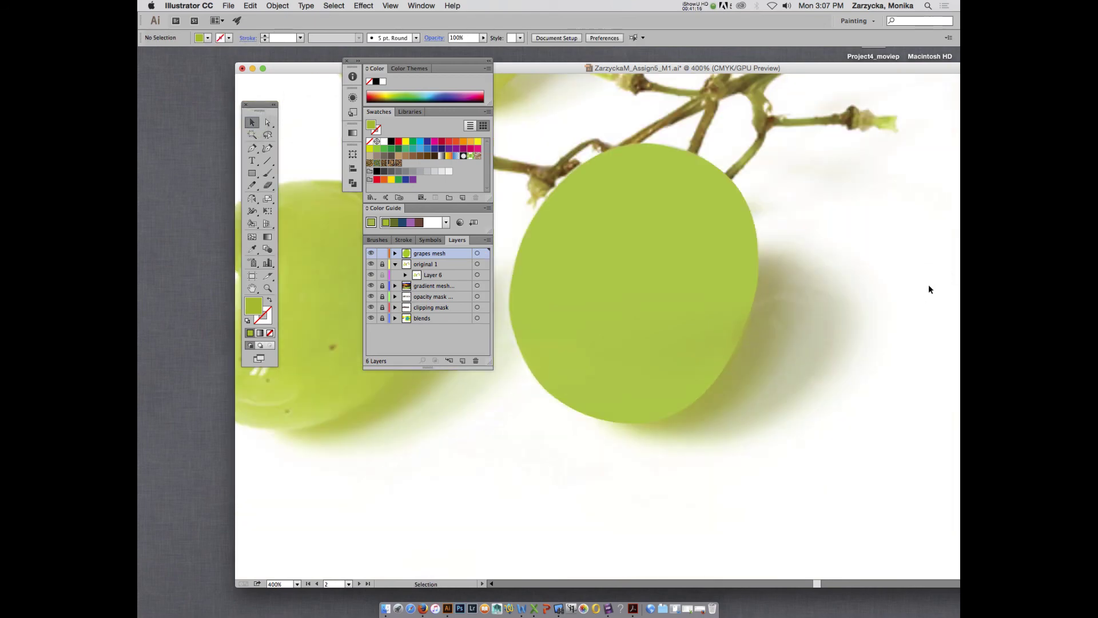
click(658, 292)
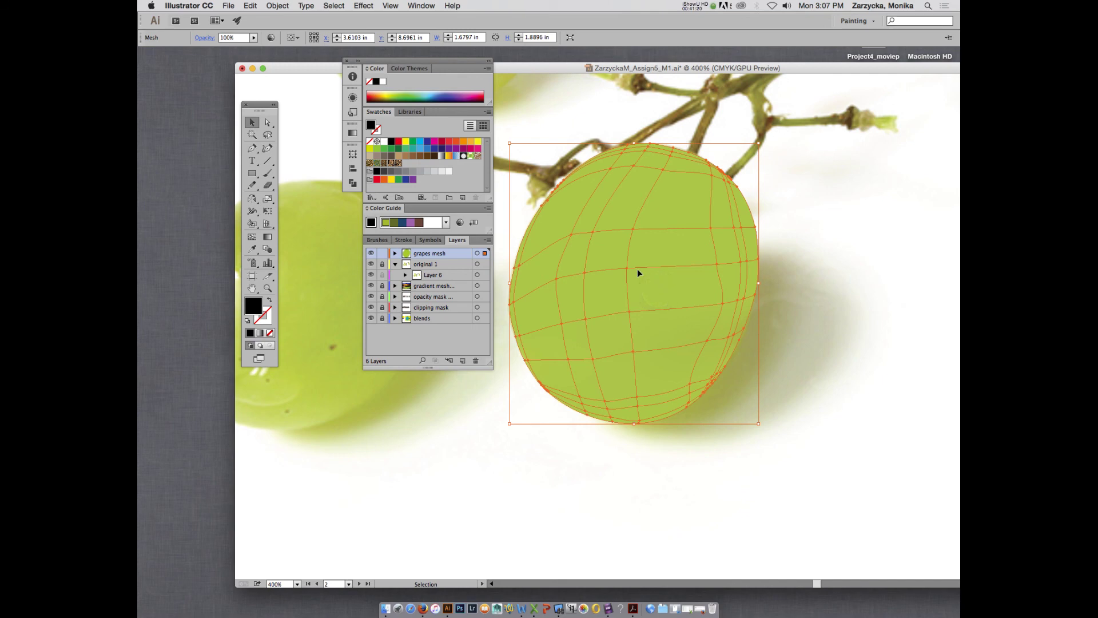
super+click(698, 278)
key(super+y)
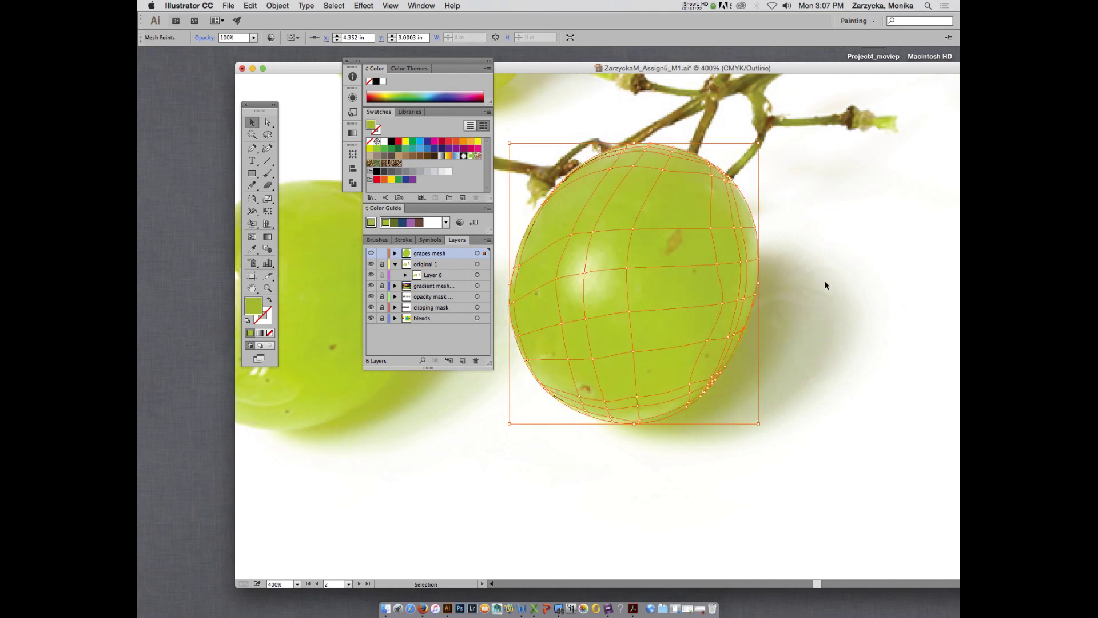
click(456, 418)
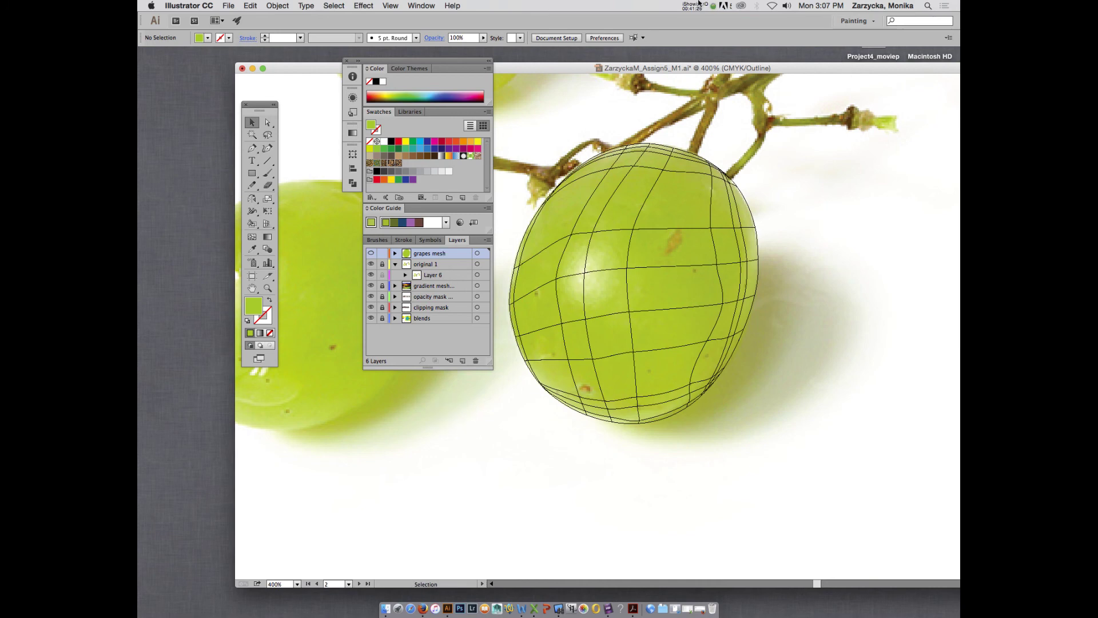
click(698, 4)
click(709, 37)
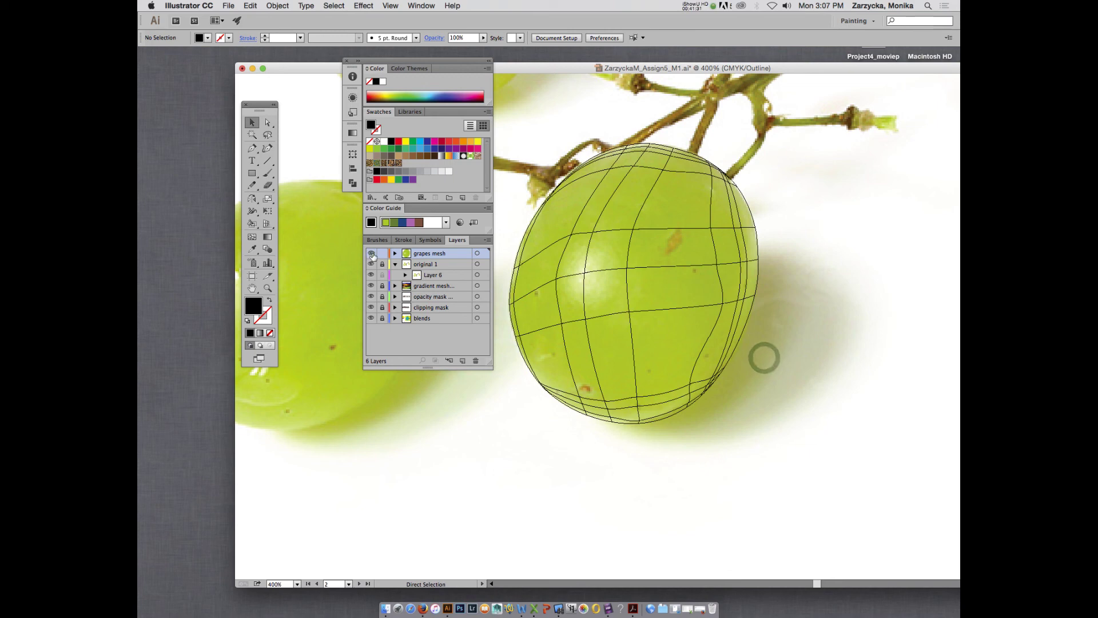
- Show the grapes mesh layer in full preview with nothing selected
super+click(372, 254)
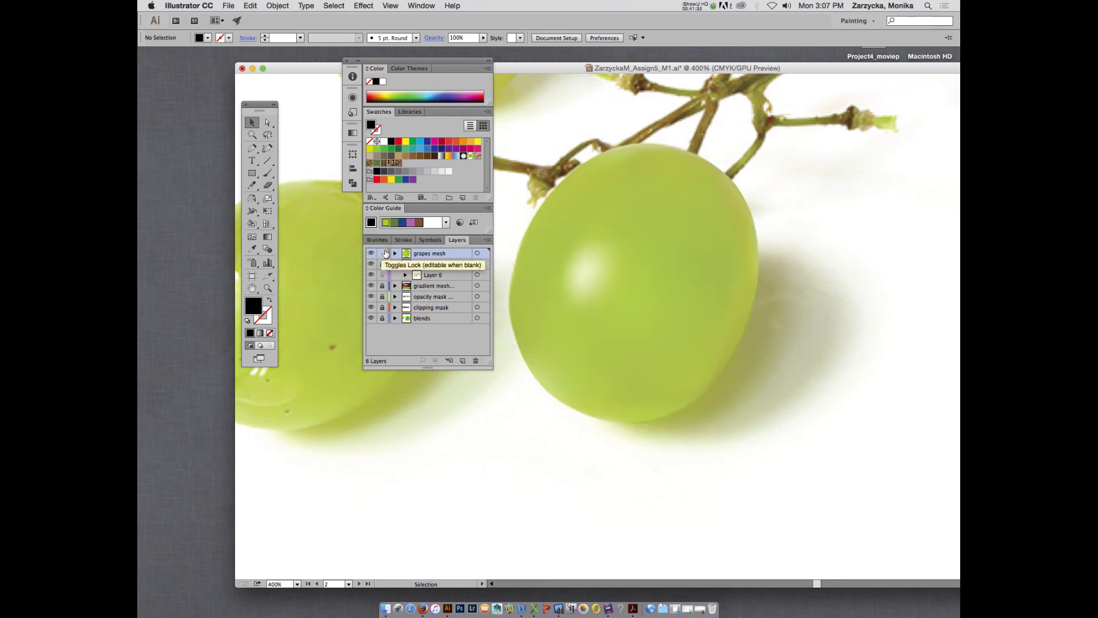
click(699, 384)
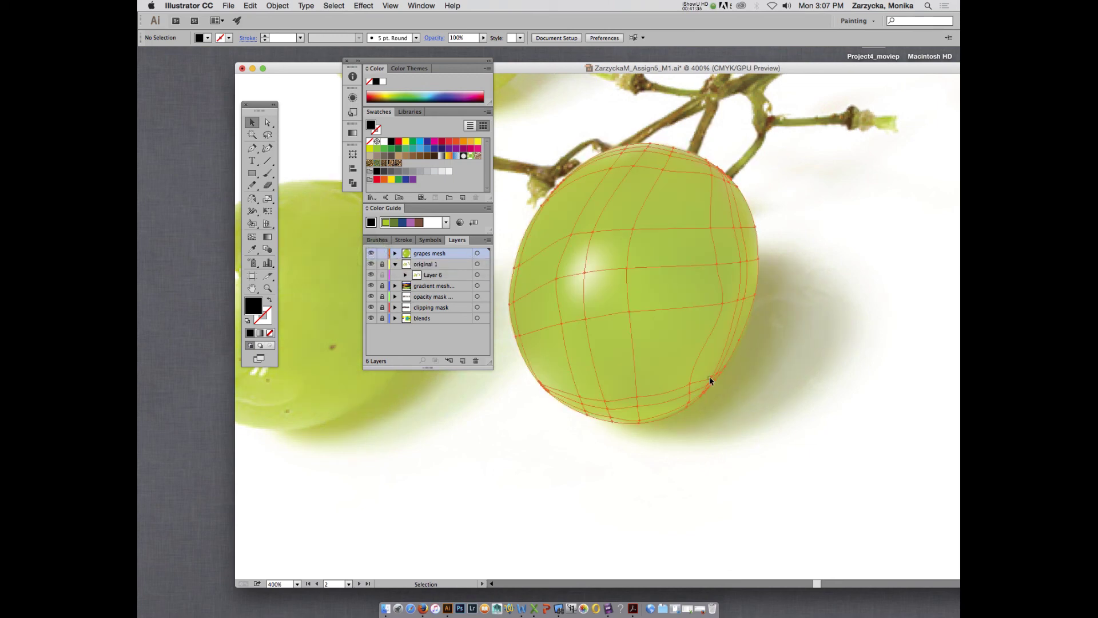
click(911, 250)
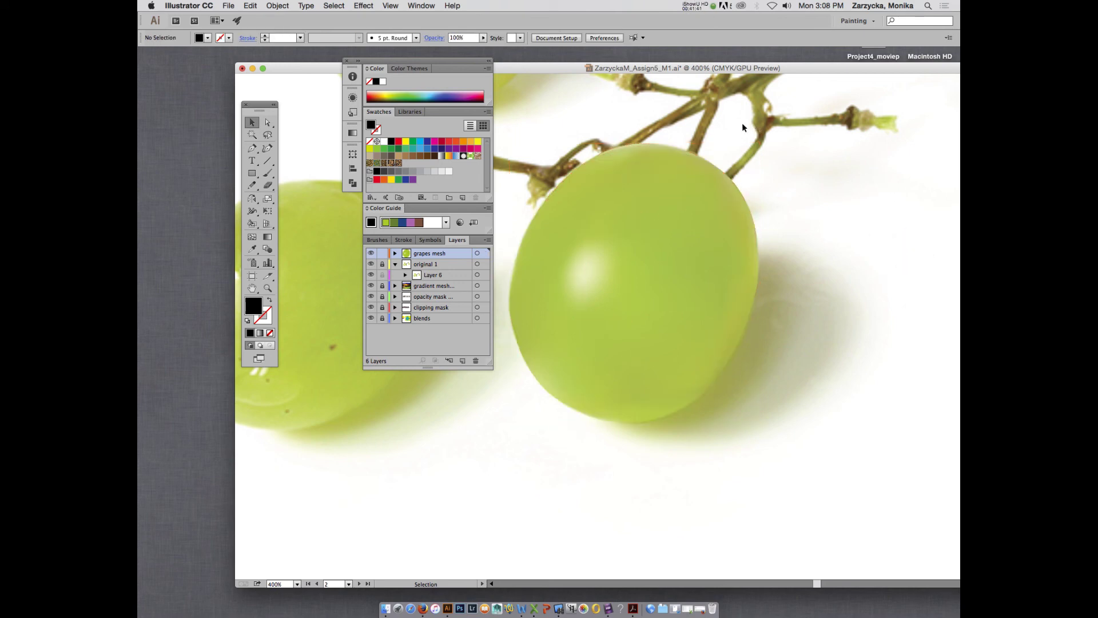
click(692, 5)
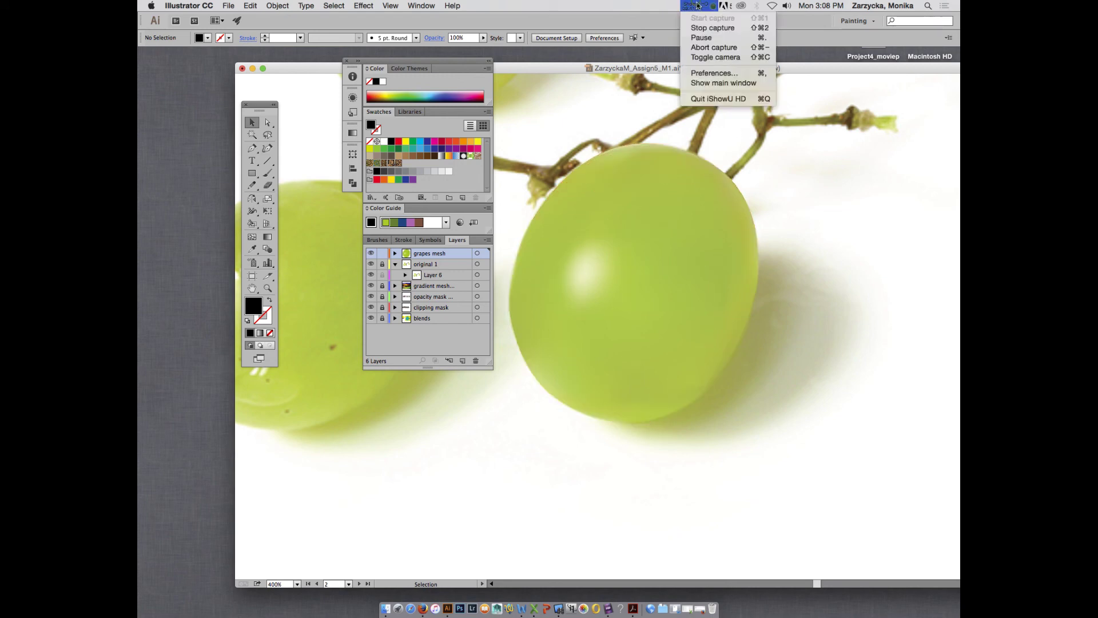
click(852, 264)
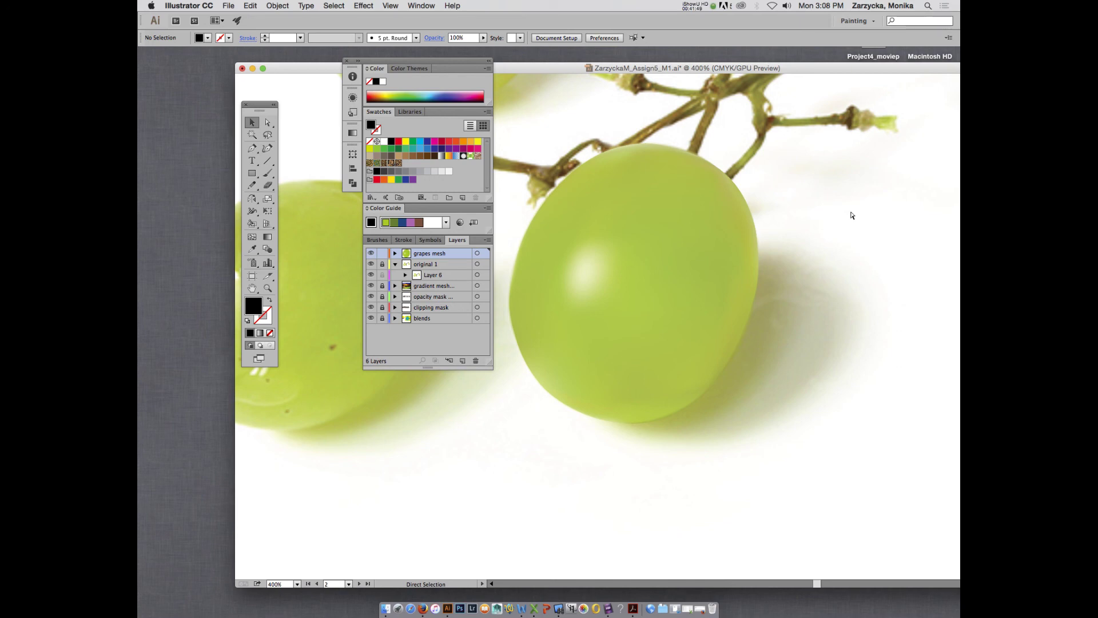
click(699, 7)
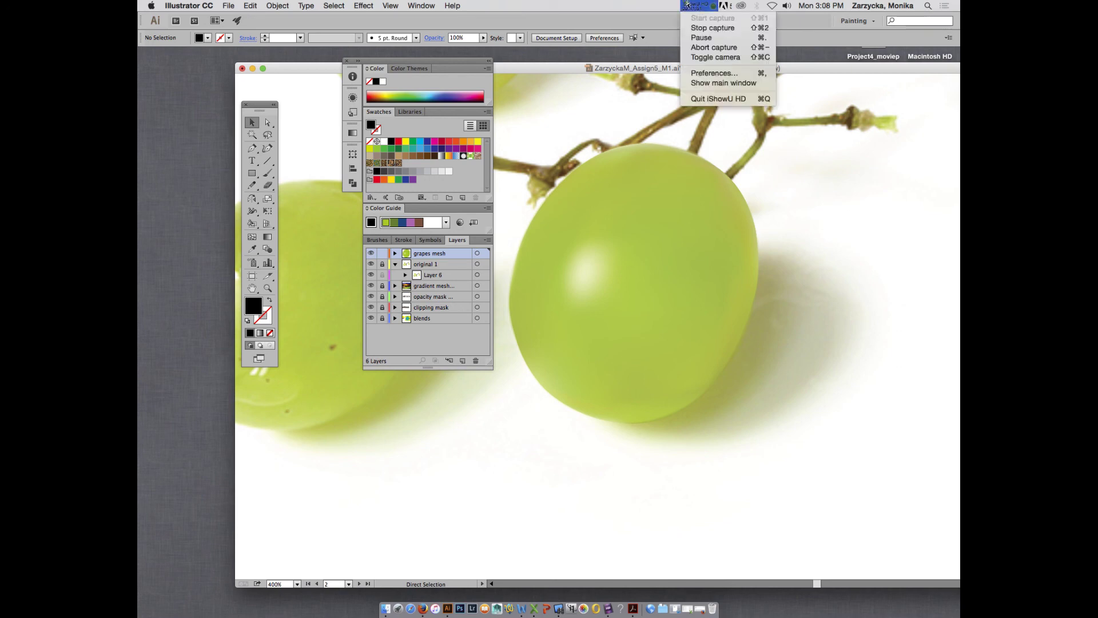